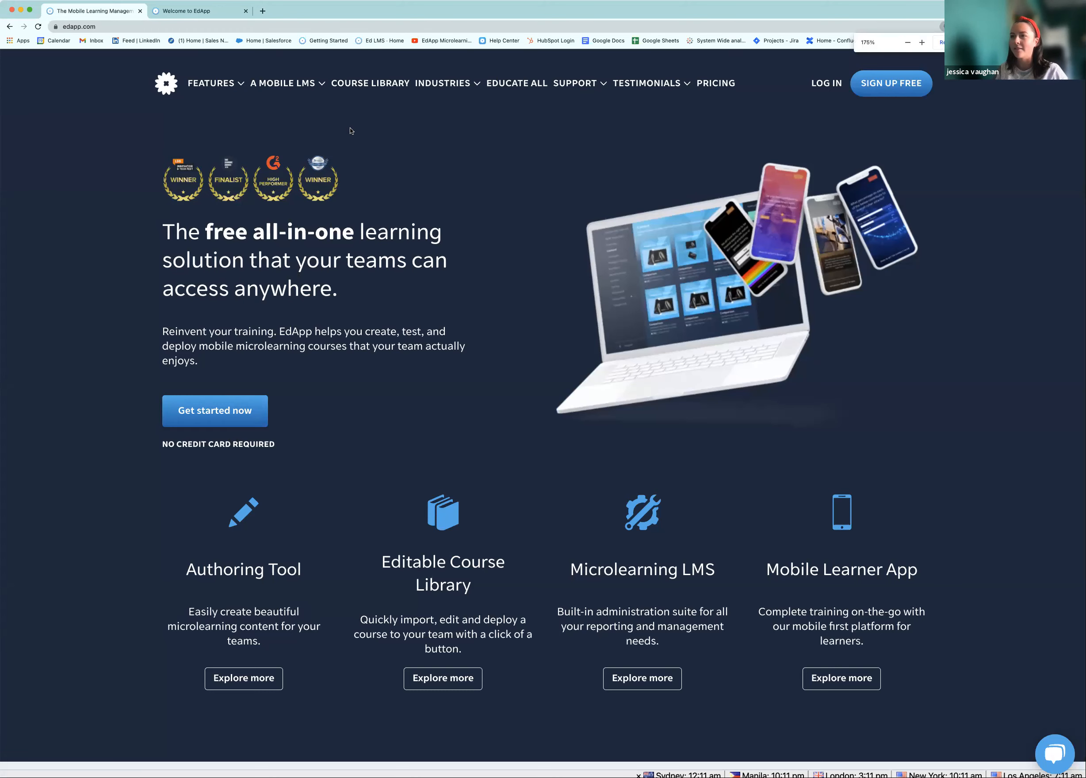
Enlarge the EdApp page and open the free Course Library
key("super+equal")
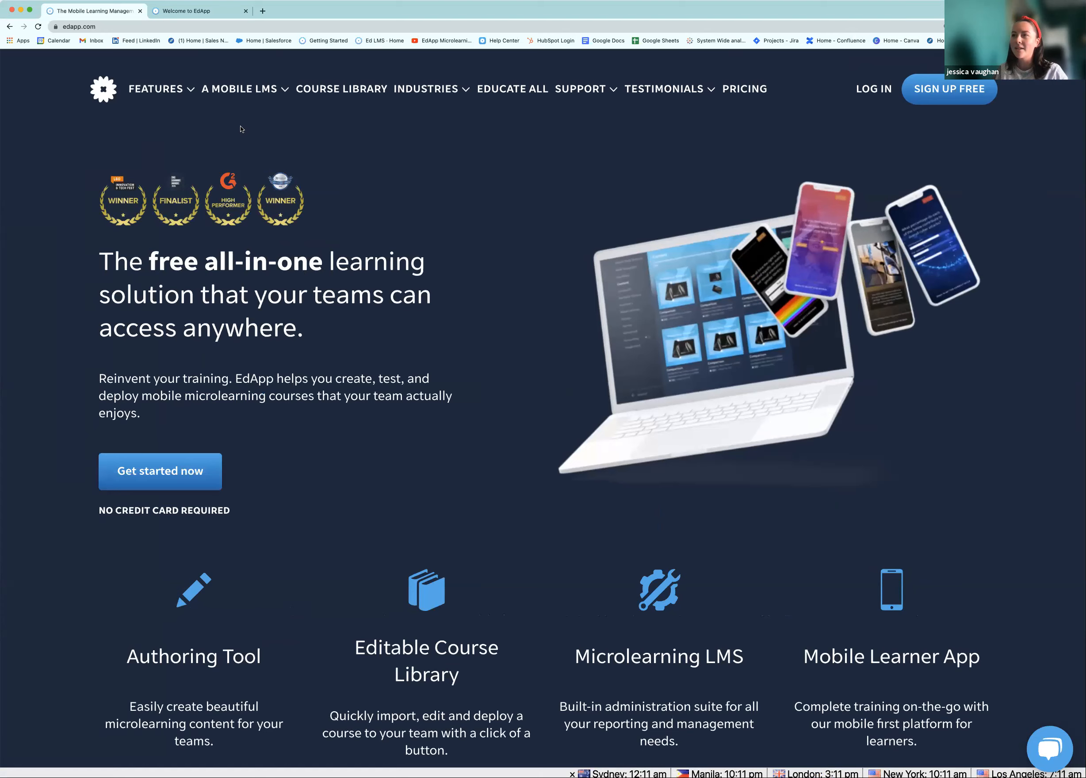
scroll(230, 126, "down", 1)
mouse_move(195, 88)
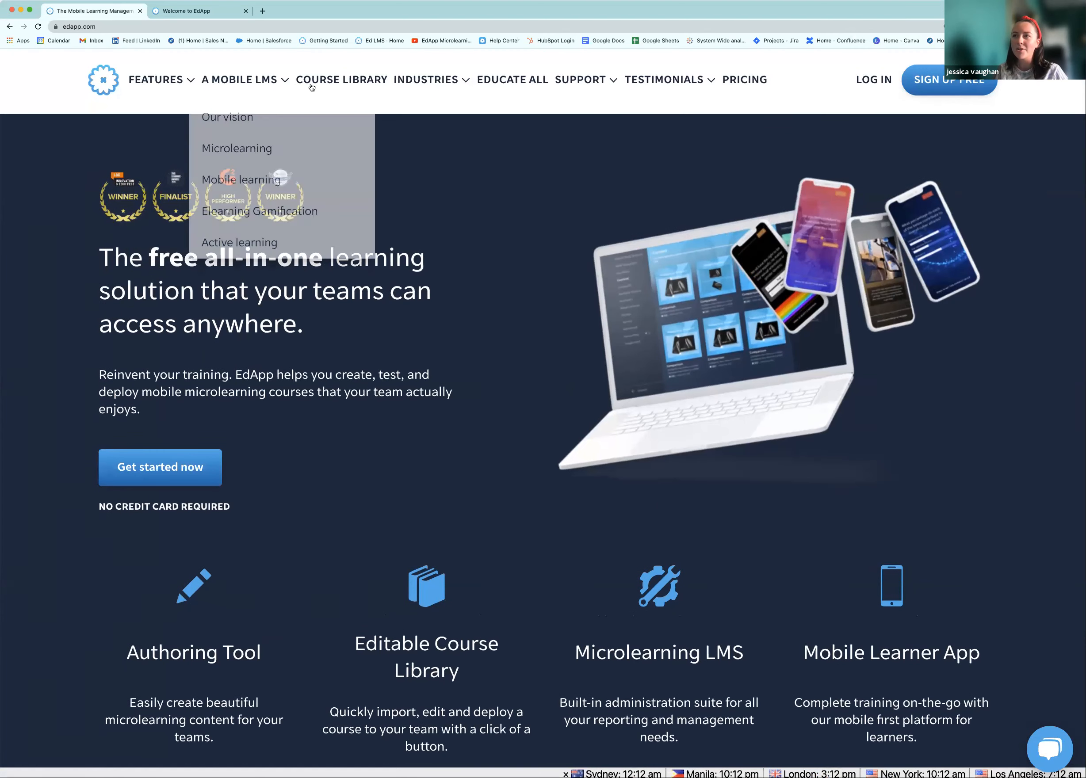
left_click(335, 83)
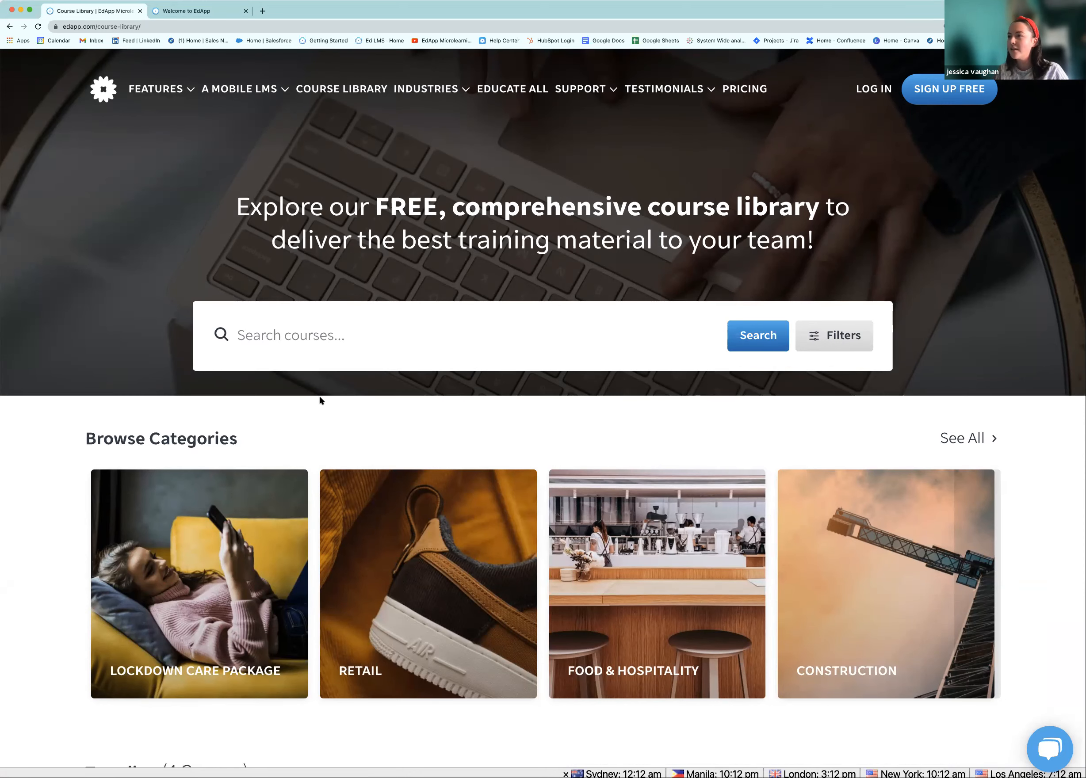
Browse the Course Library and show the full list of course categories
scroll(316, 400, "down", 2)
scroll(311, 335, "up", 1)
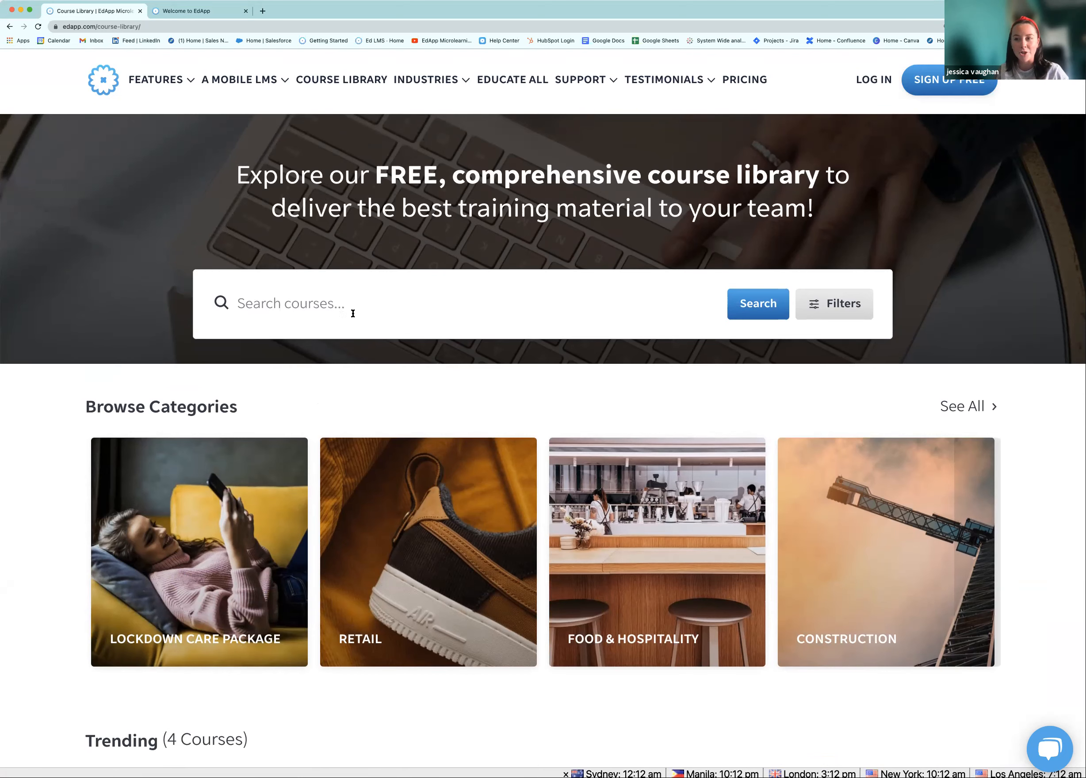
scroll(351, 377, "down", 2)
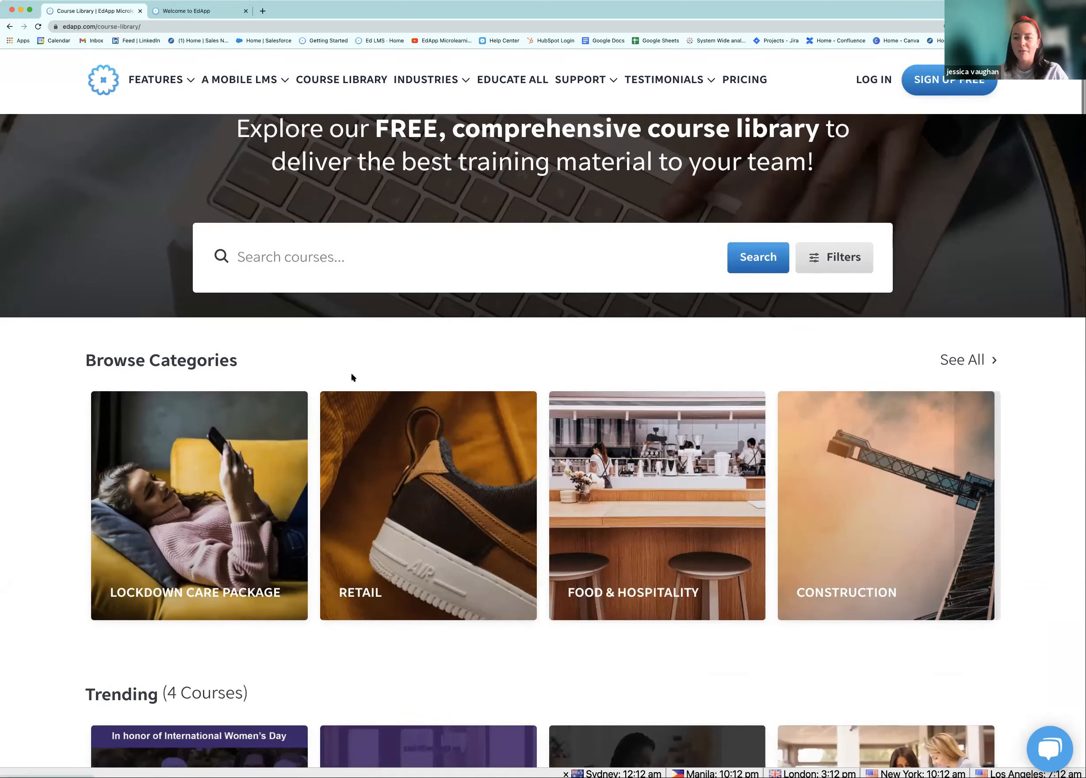
scroll(351, 377, "down", 4)
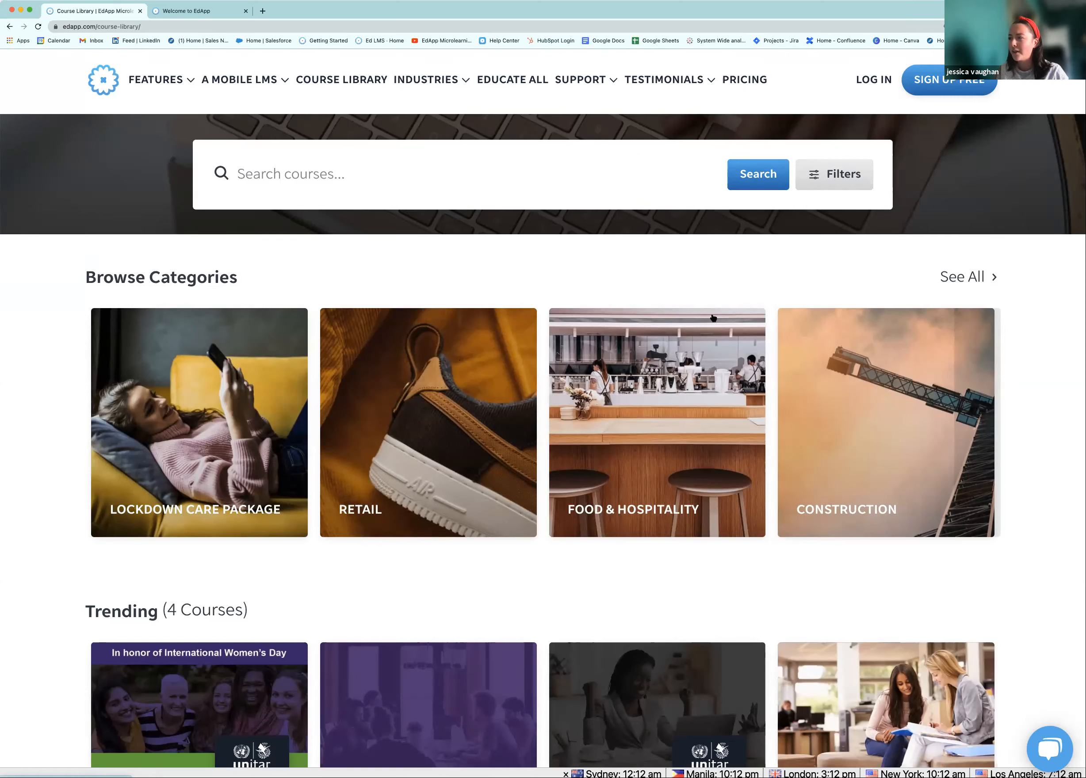
left_click(962, 276)
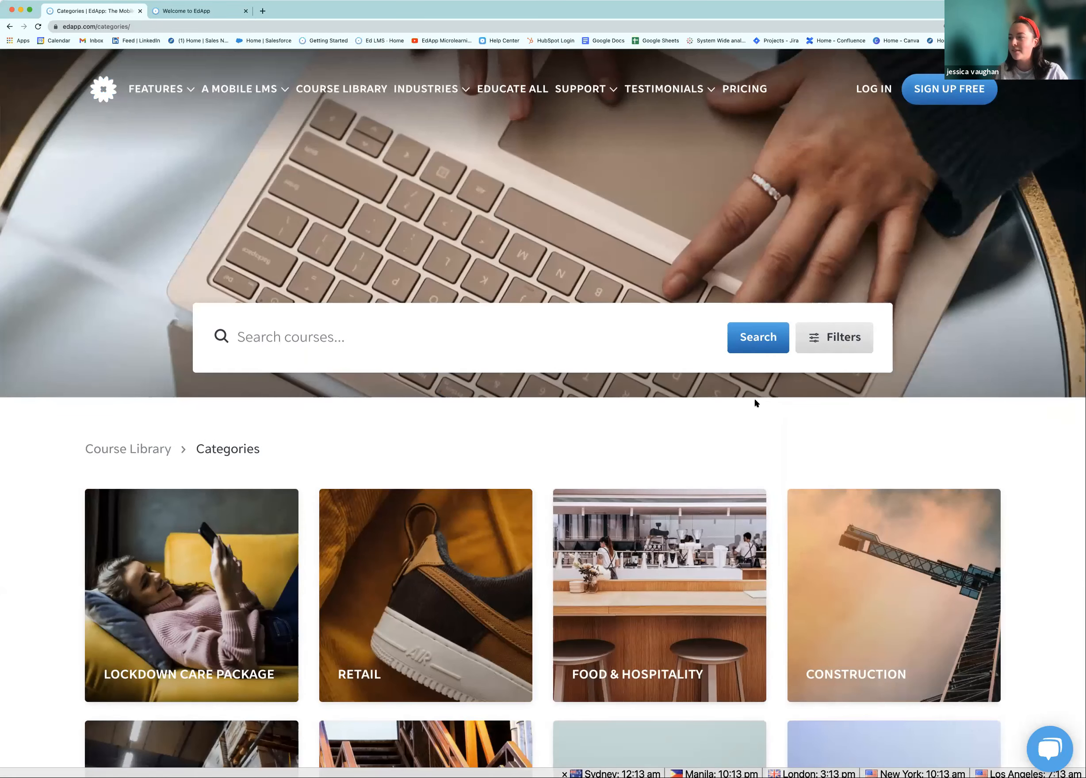
Scroll the Categories page past Manufacturing, Marketing and Education, then back up toward Food & Hospitality
scroll(755, 398, "down", 4)
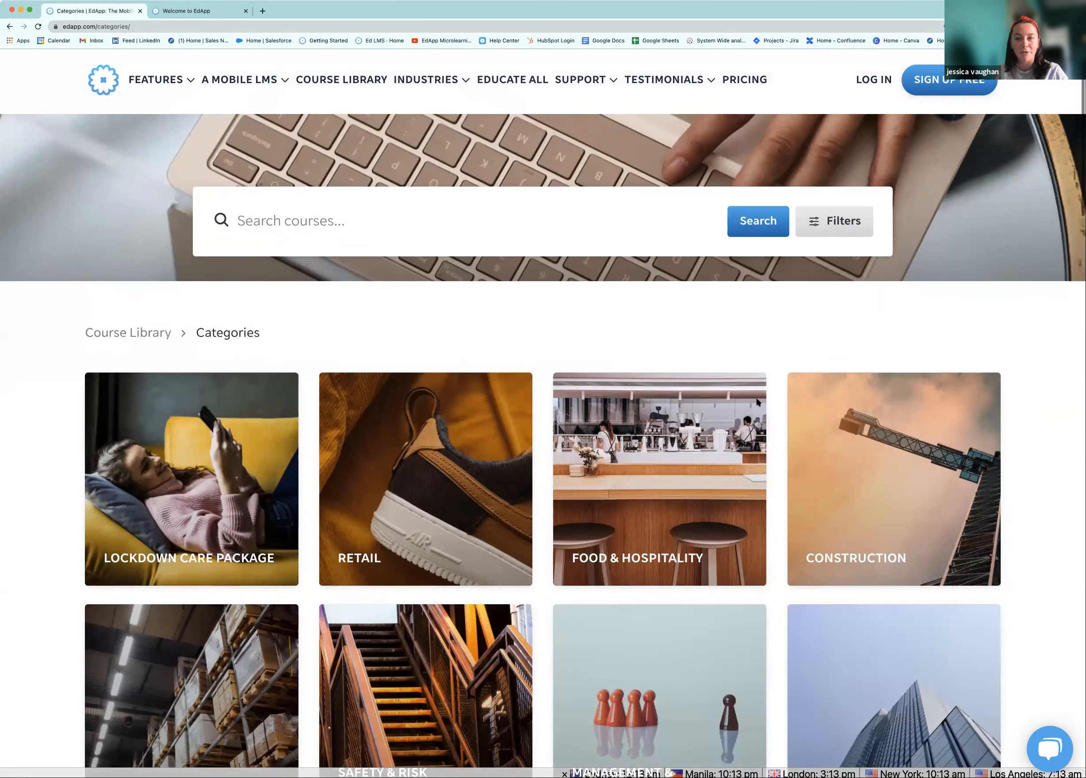
scroll(727, 340, "down", 1)
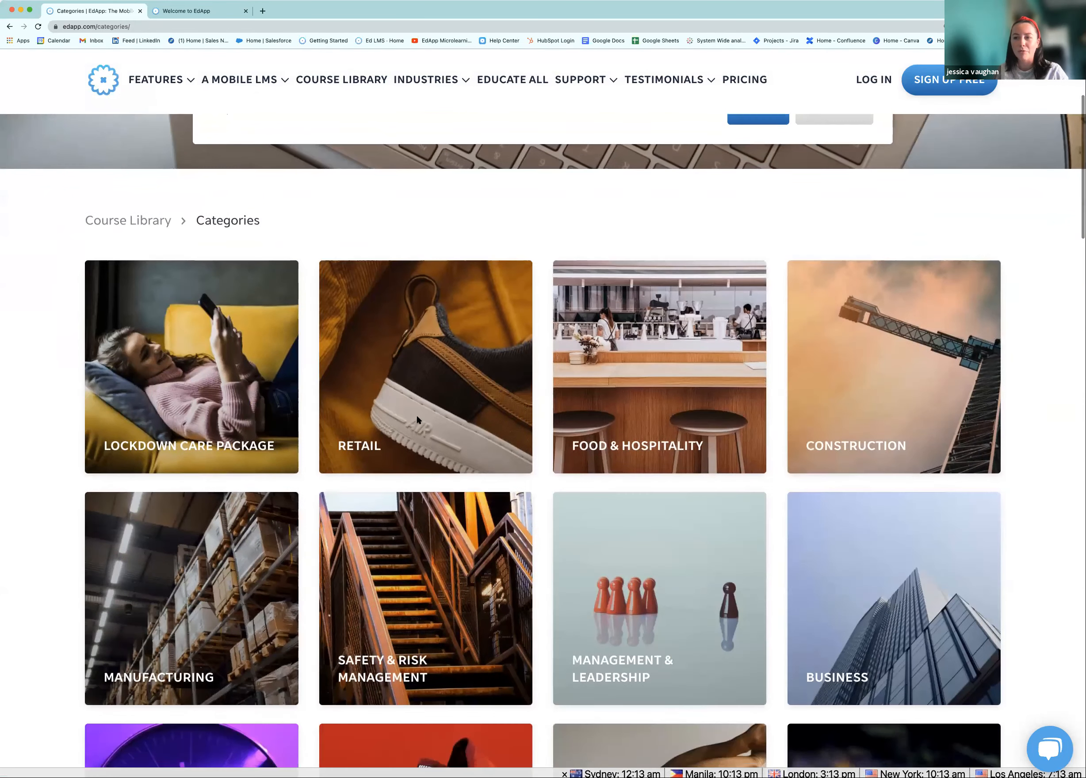
scroll(479, 433, "down", 1)
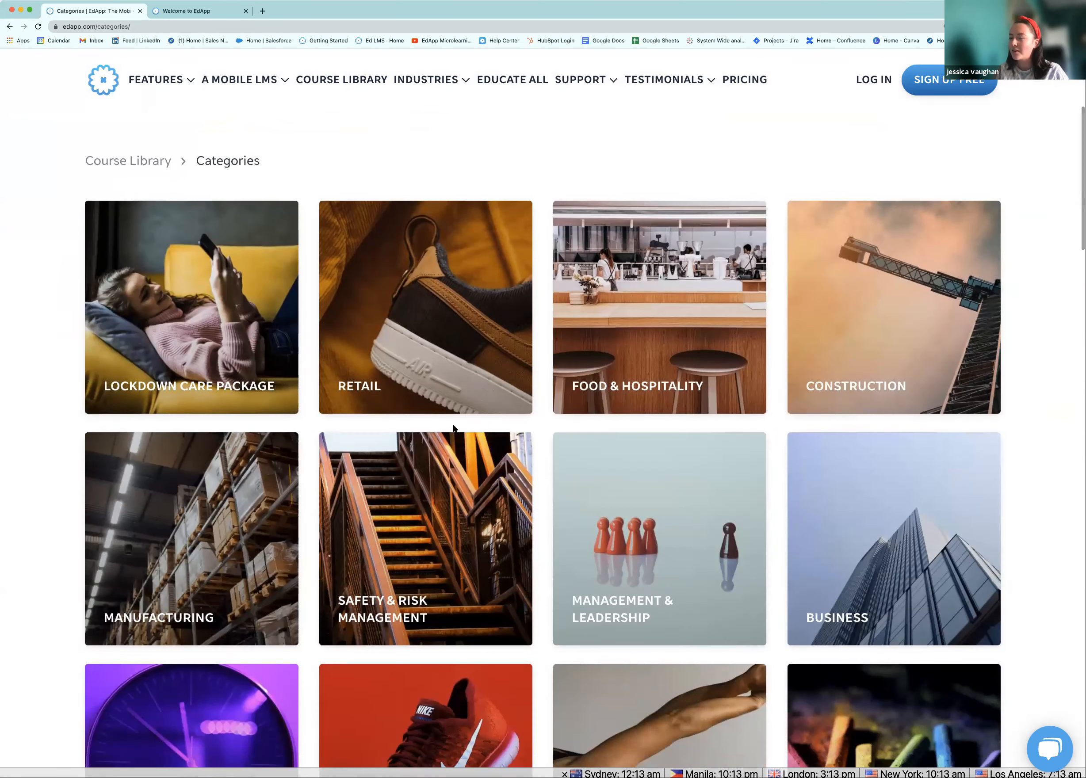
scroll(469, 424, "down", 1)
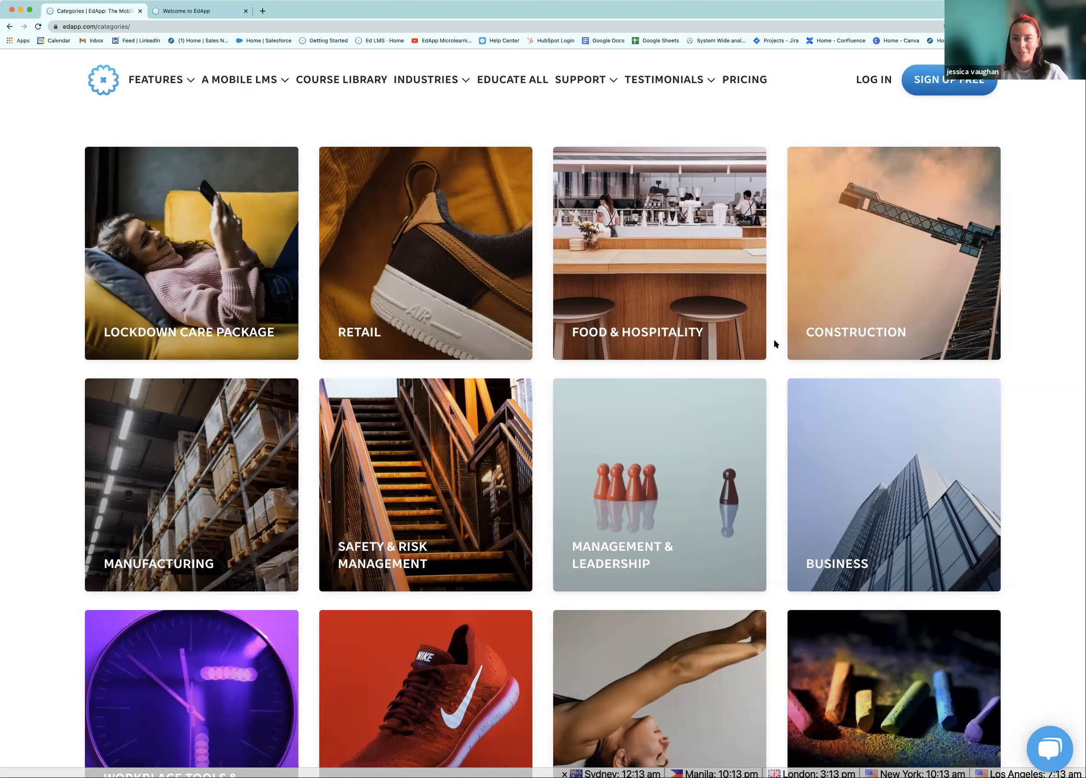
scroll(738, 349, "down", 3)
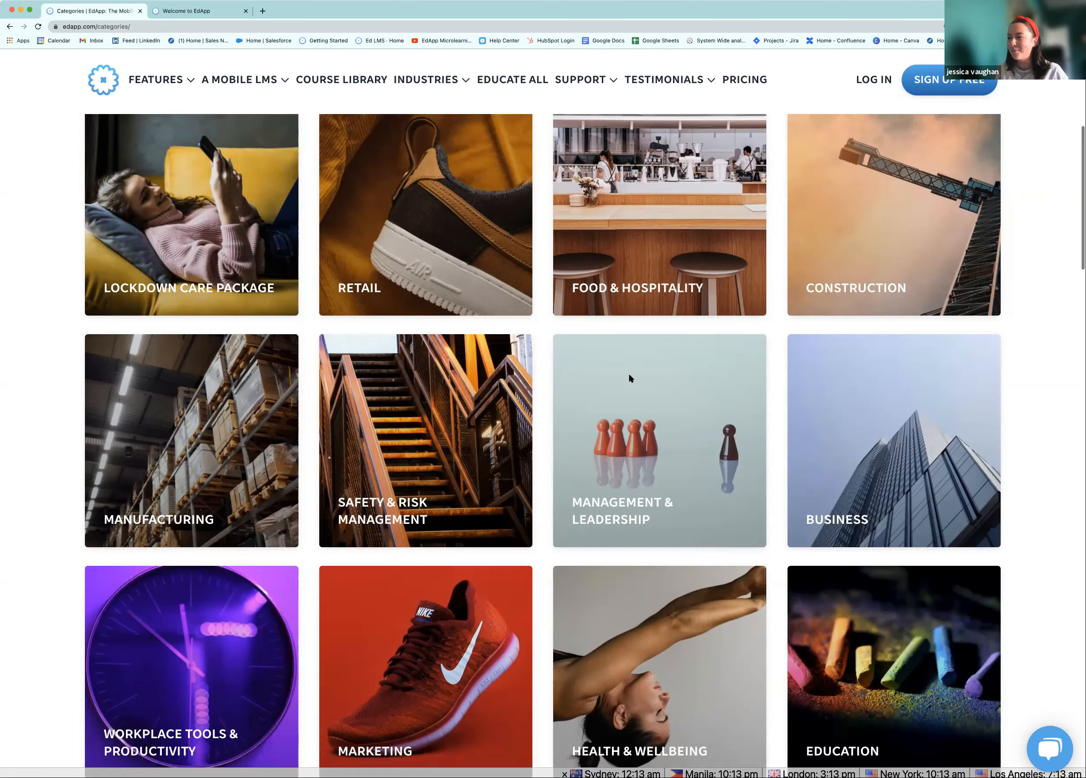
scroll(584, 446, "down", 2)
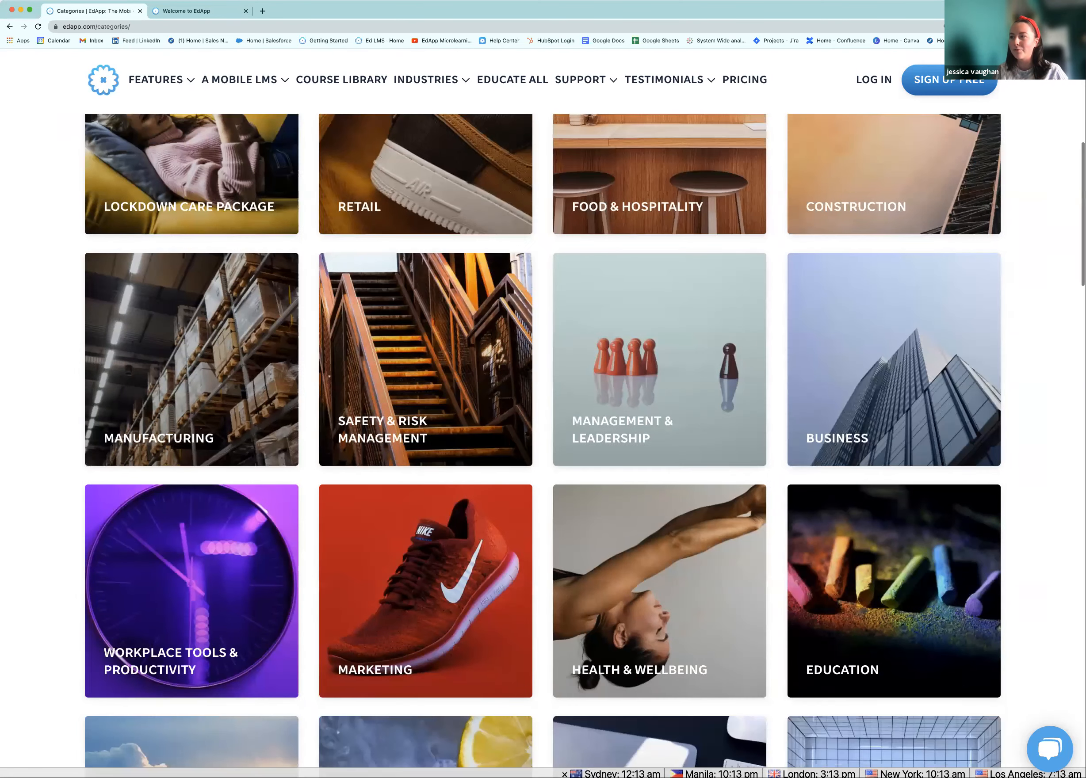
scroll(587, 410, "down", 2)
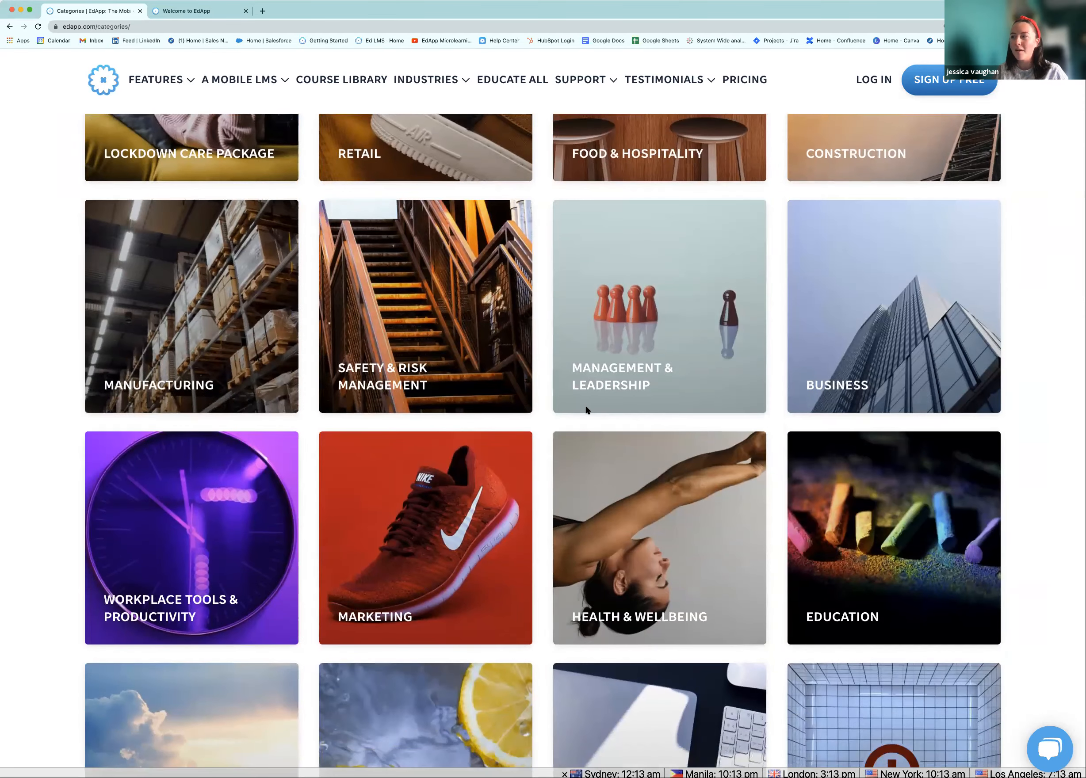
scroll(557, 412, "down", 3)
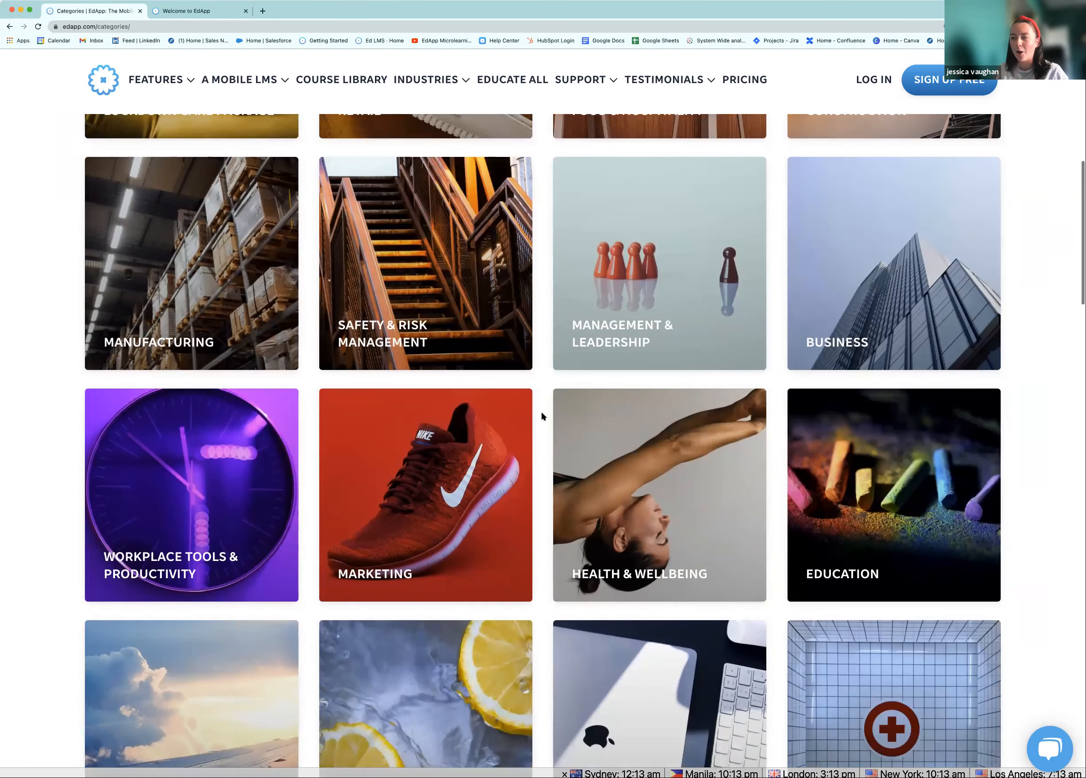
scroll(540, 418, "up", 2)
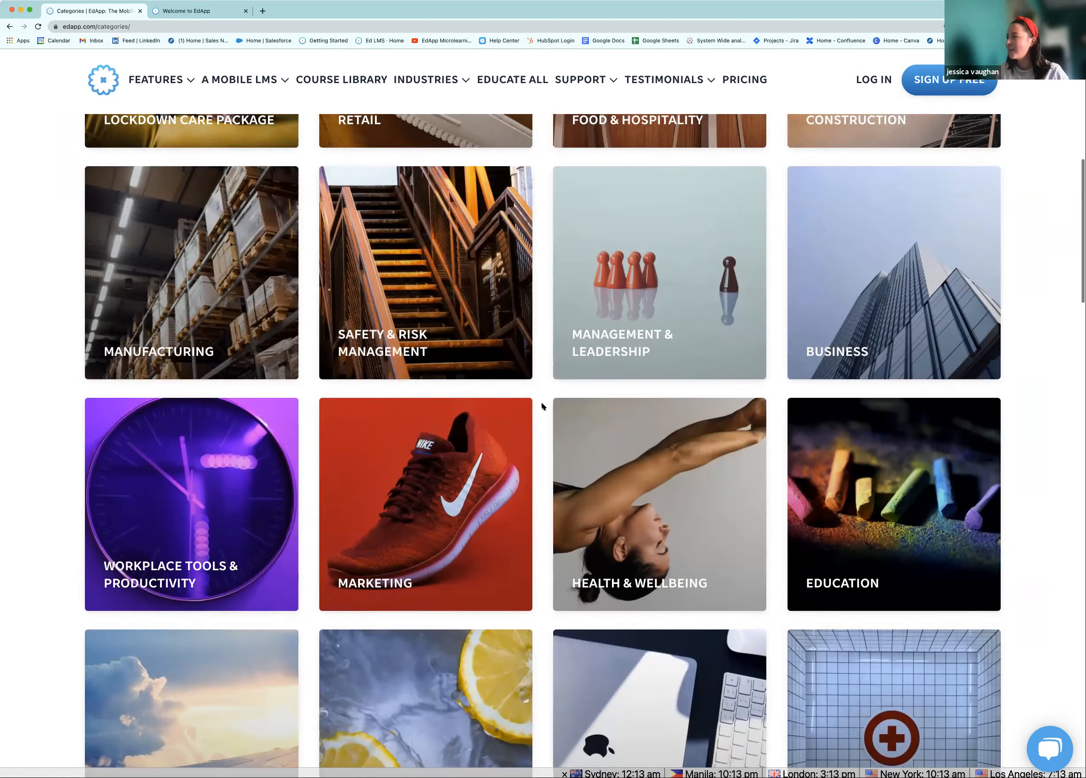
scroll(545, 402, "up", 6)
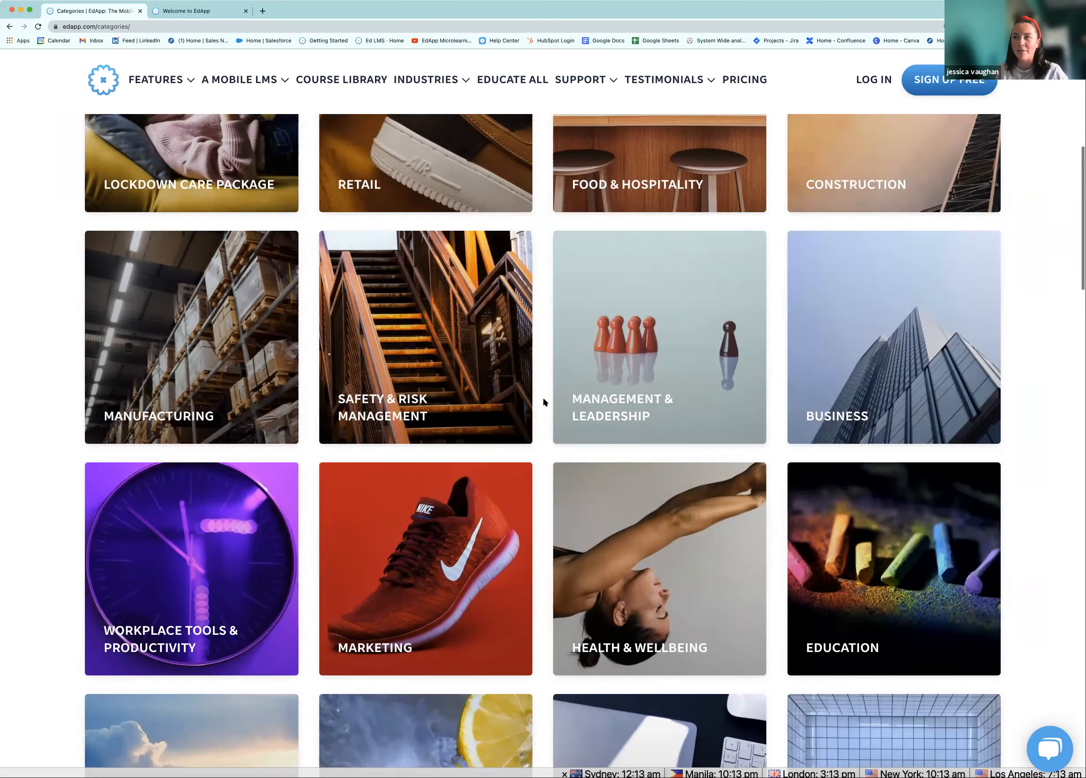
scroll(545, 402, "up", 4)
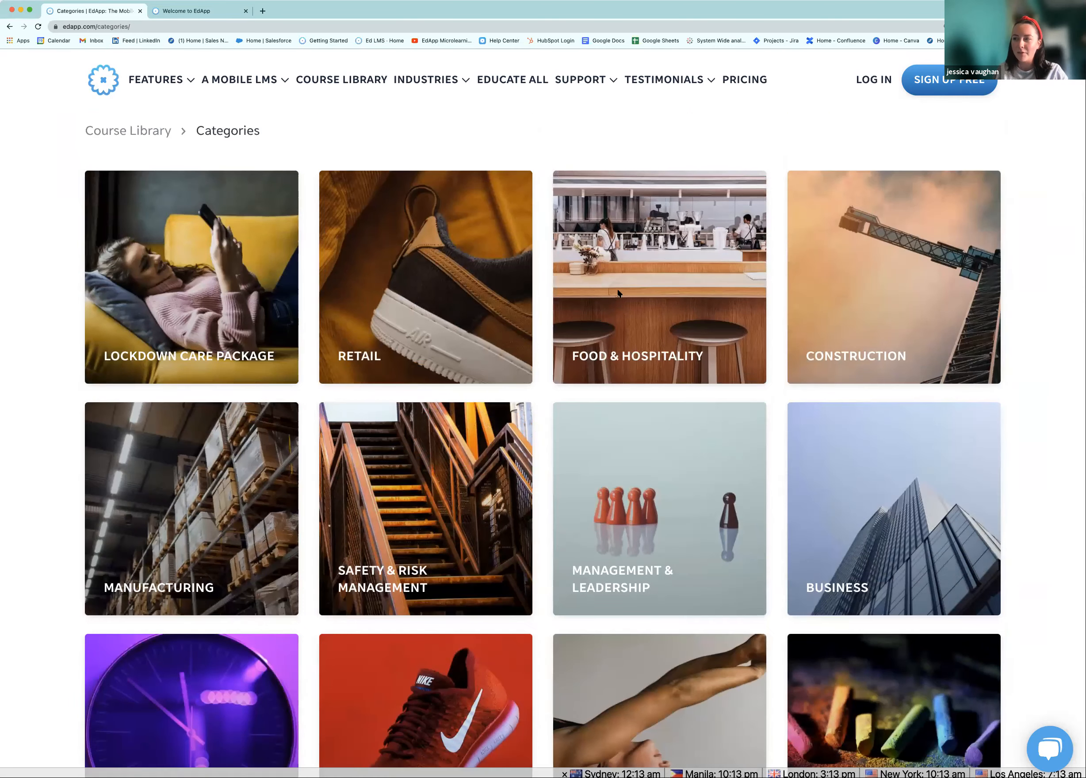
Open the Food & Hospitality category and browse its hospitality courses
left_click(680, 288)
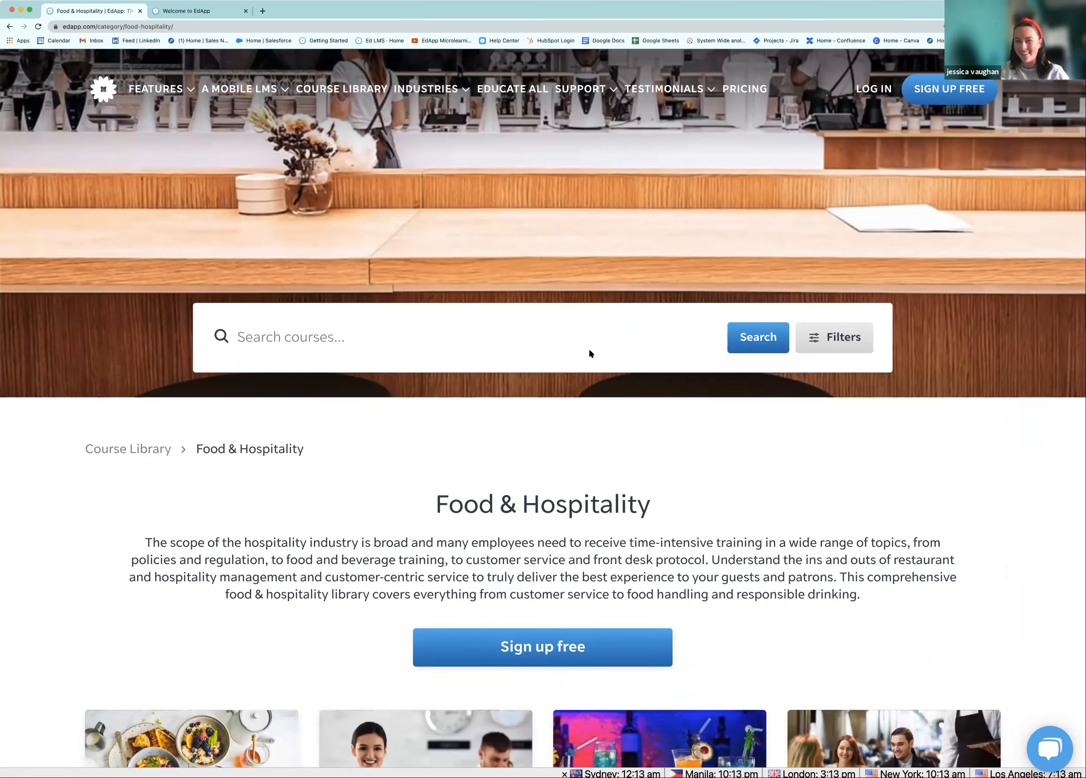
scroll(588, 354, "down", 1)
scroll(570, 381, "down", 3)
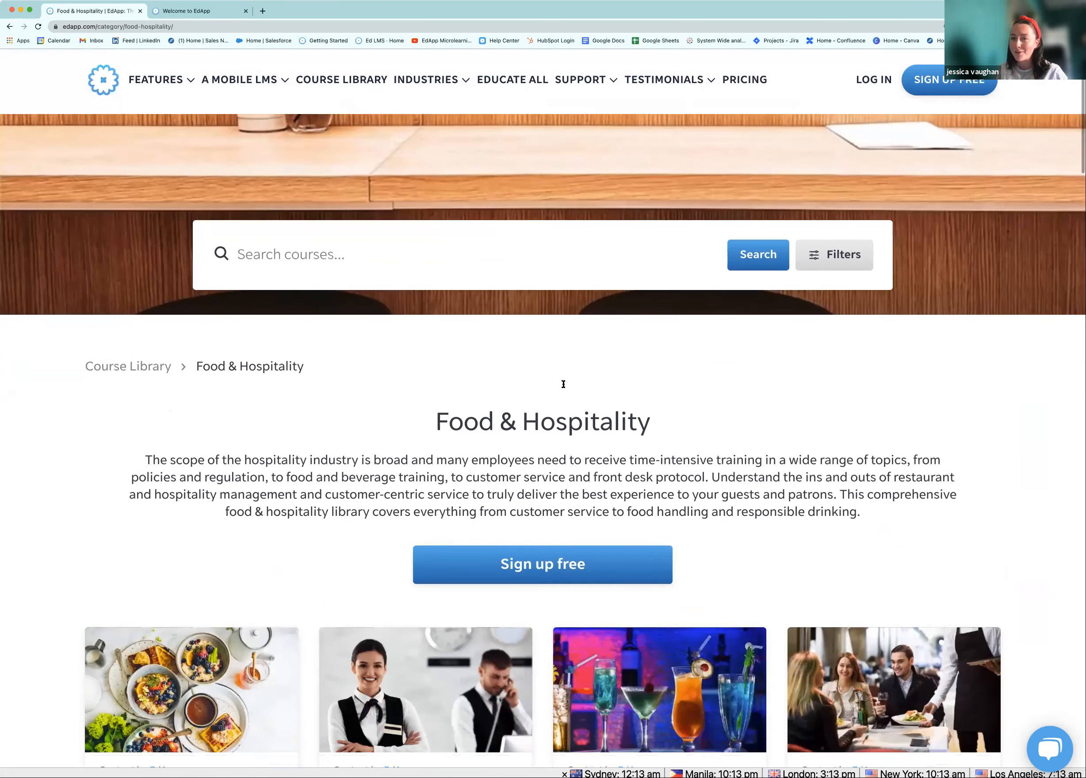
scroll(560, 376, "down", 2)
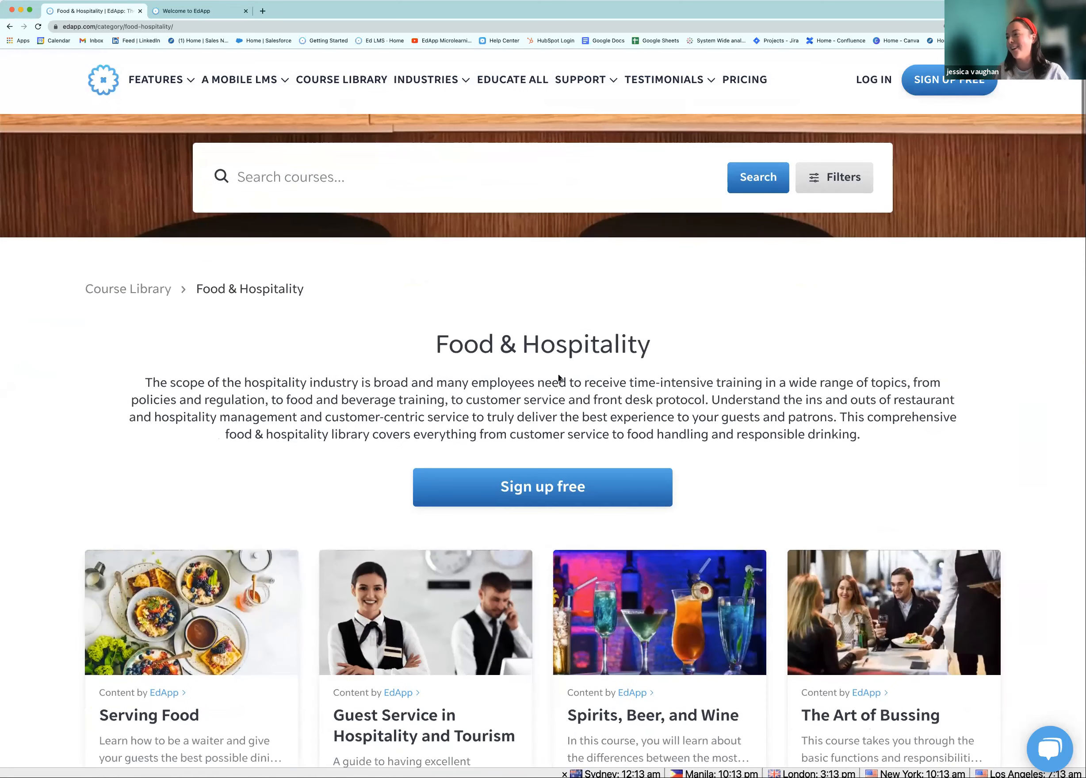
scroll(558, 376, "down", 1)
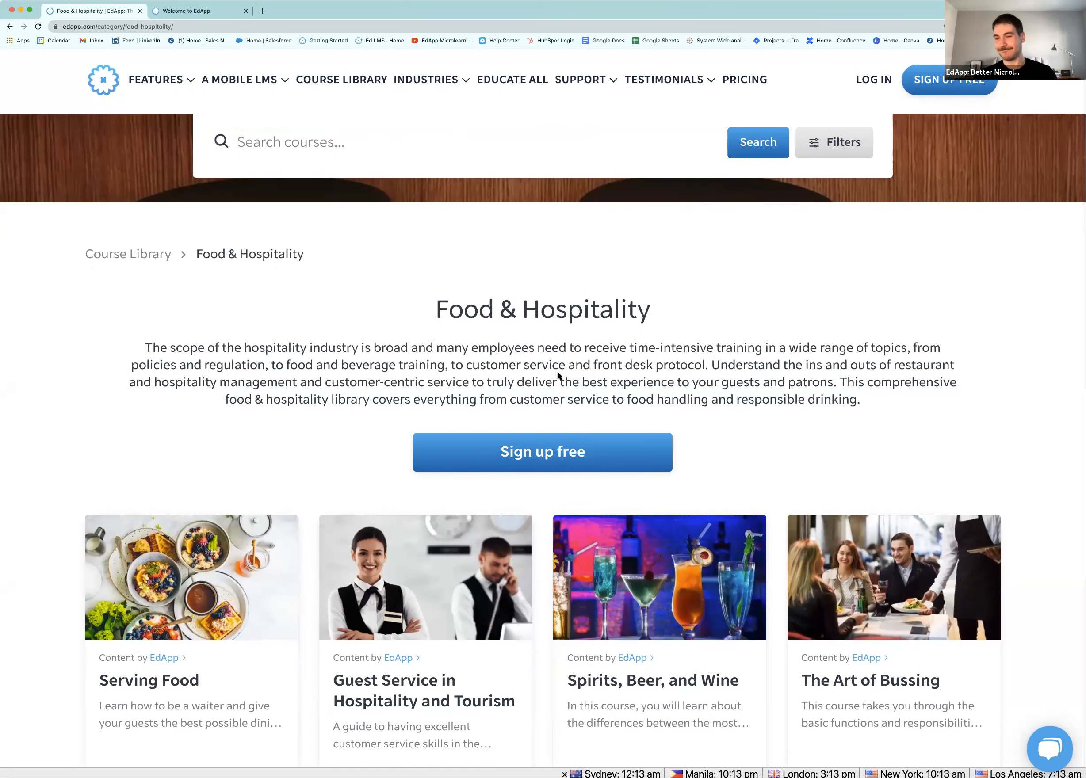
scroll(520, 368, "down", 1)
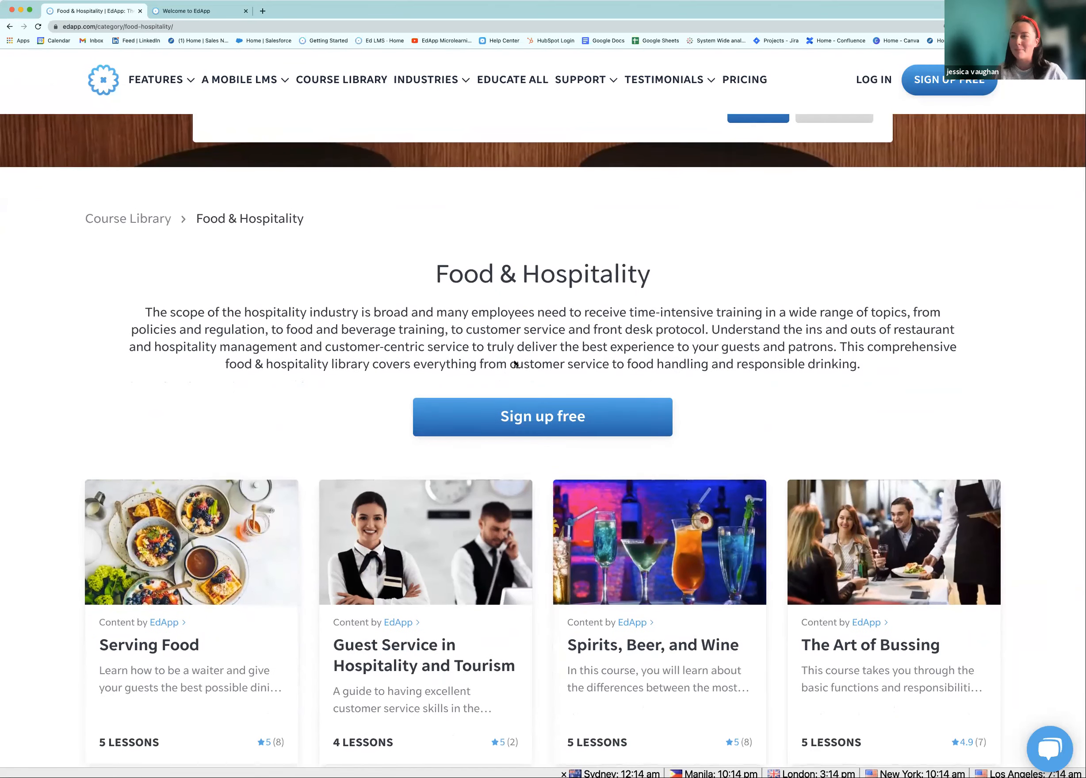
scroll(515, 362, "down", 1)
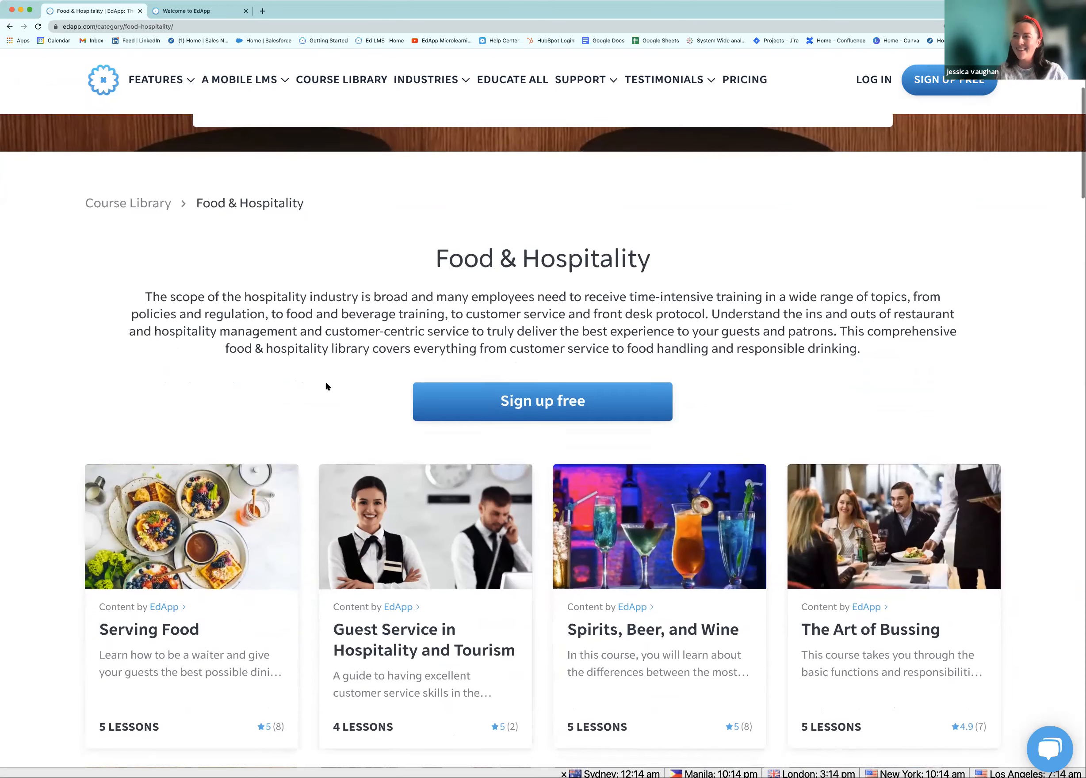
scroll(325, 382, "down", 1)
scroll(331, 385, "down", 3)
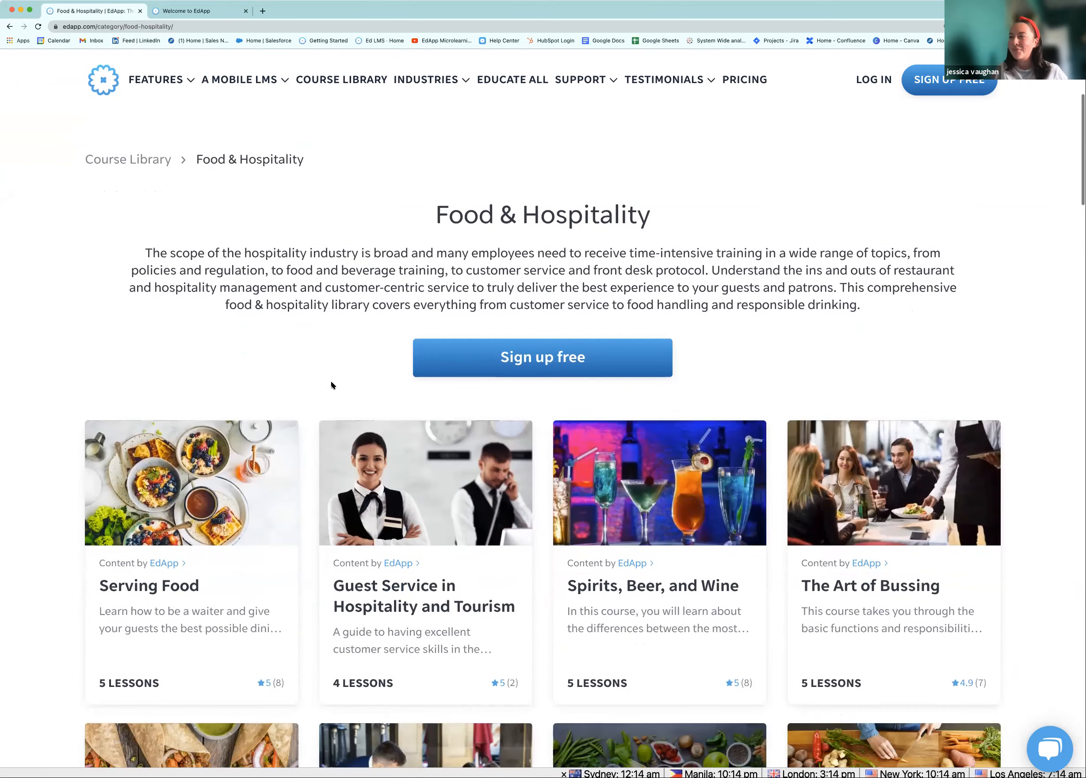
scroll(332, 374, "down", 2)
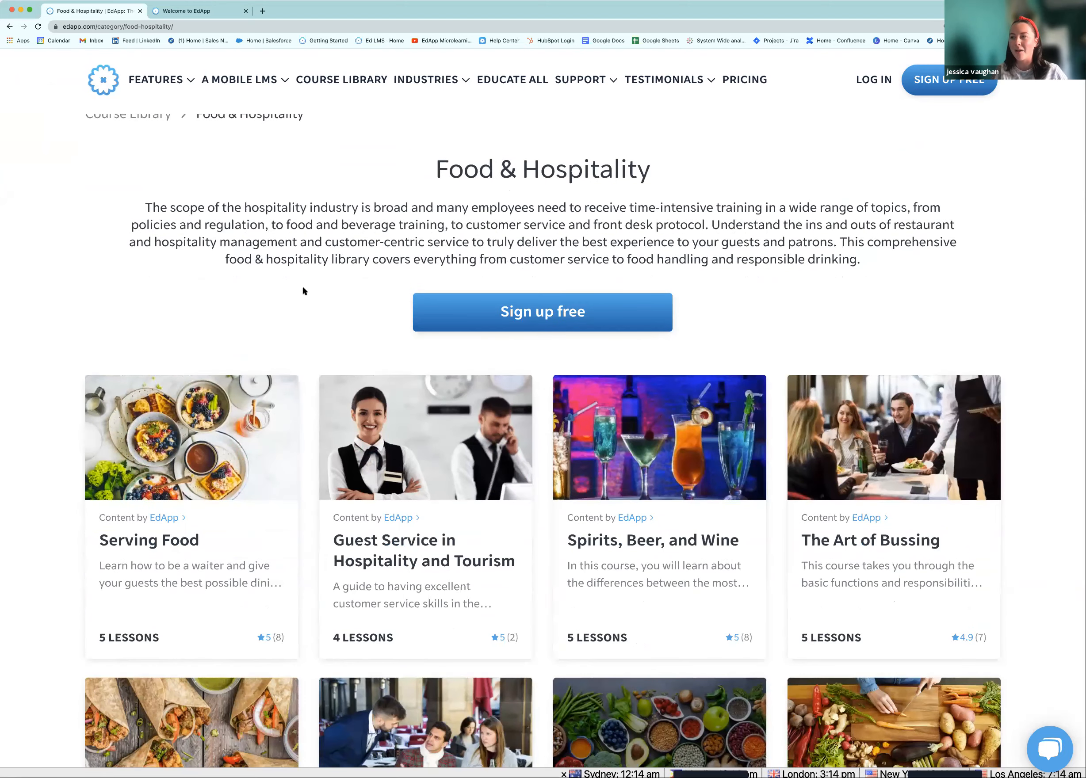
Find the 5-lesson Serving Food course card and open its course page
scroll(303, 290, "down", 7)
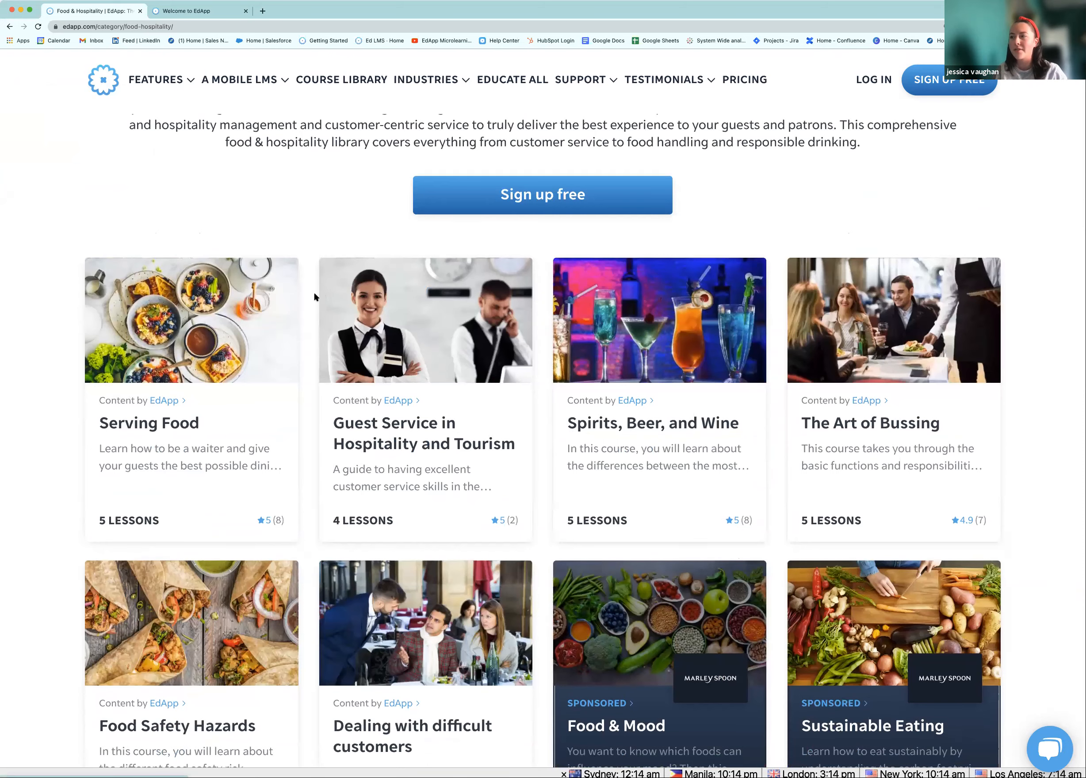
scroll(313, 292, "down", 7)
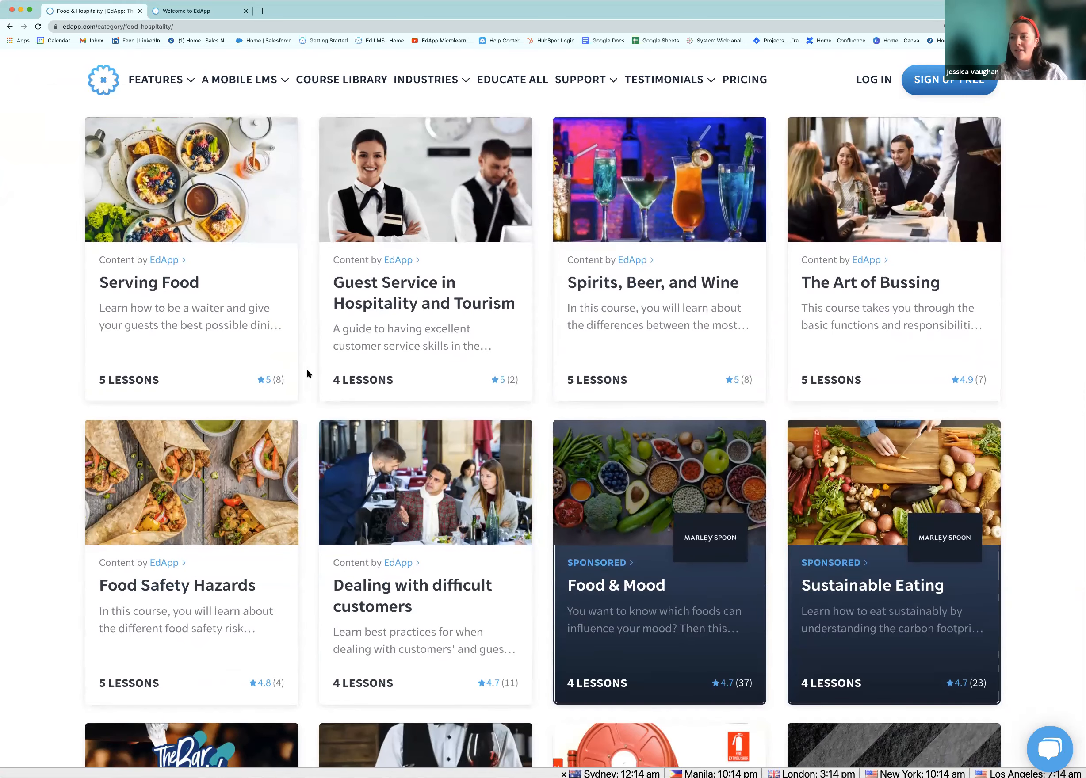
scroll(336, 379, "down", 2)
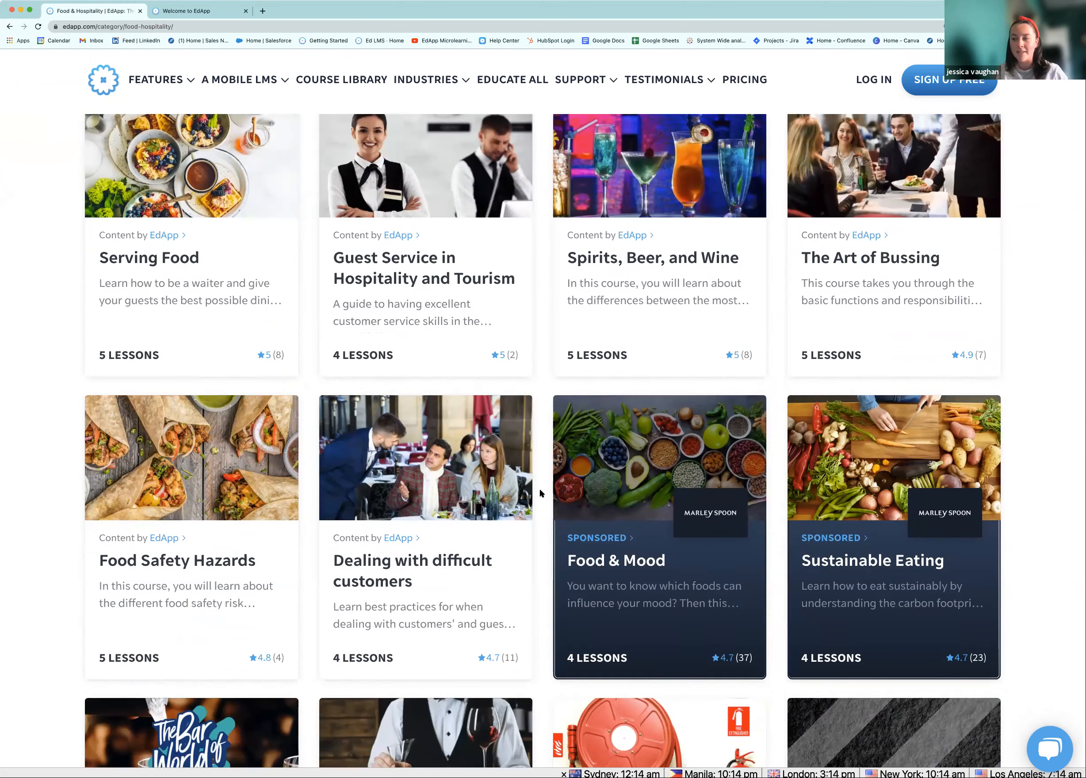
scroll(545, 489, "down", 2)
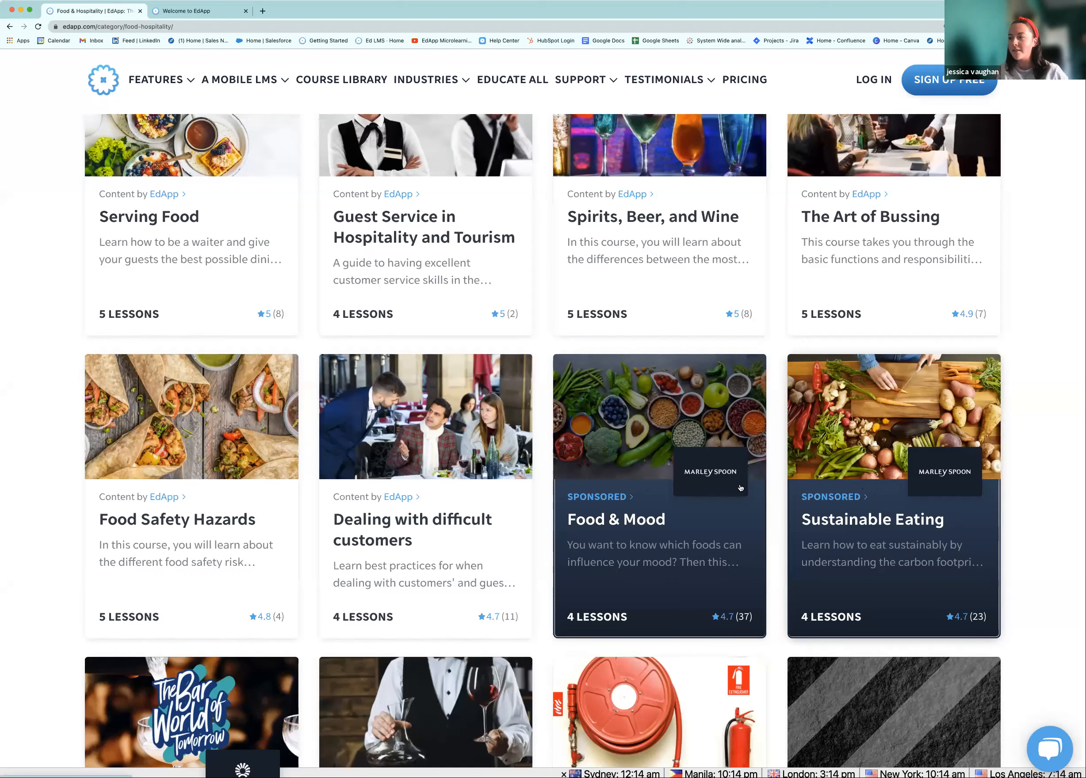
scroll(274, 441, "up", 1)
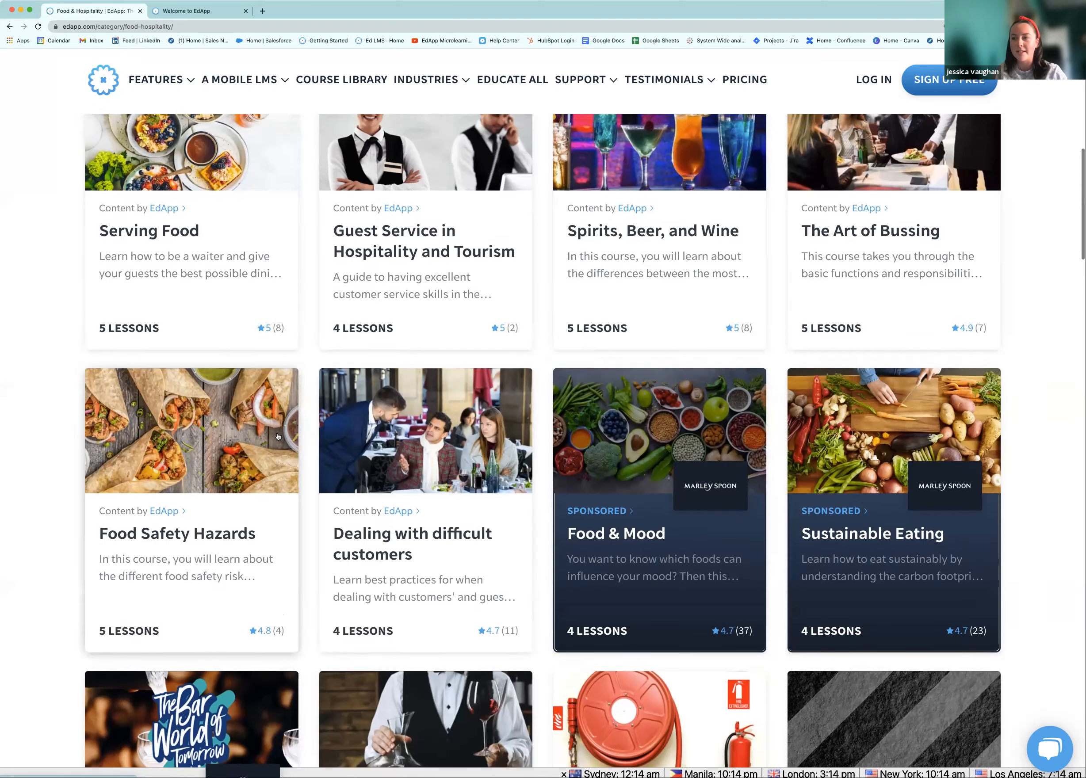
scroll(292, 429, "up", 2)
scroll(307, 412, "up", 3)
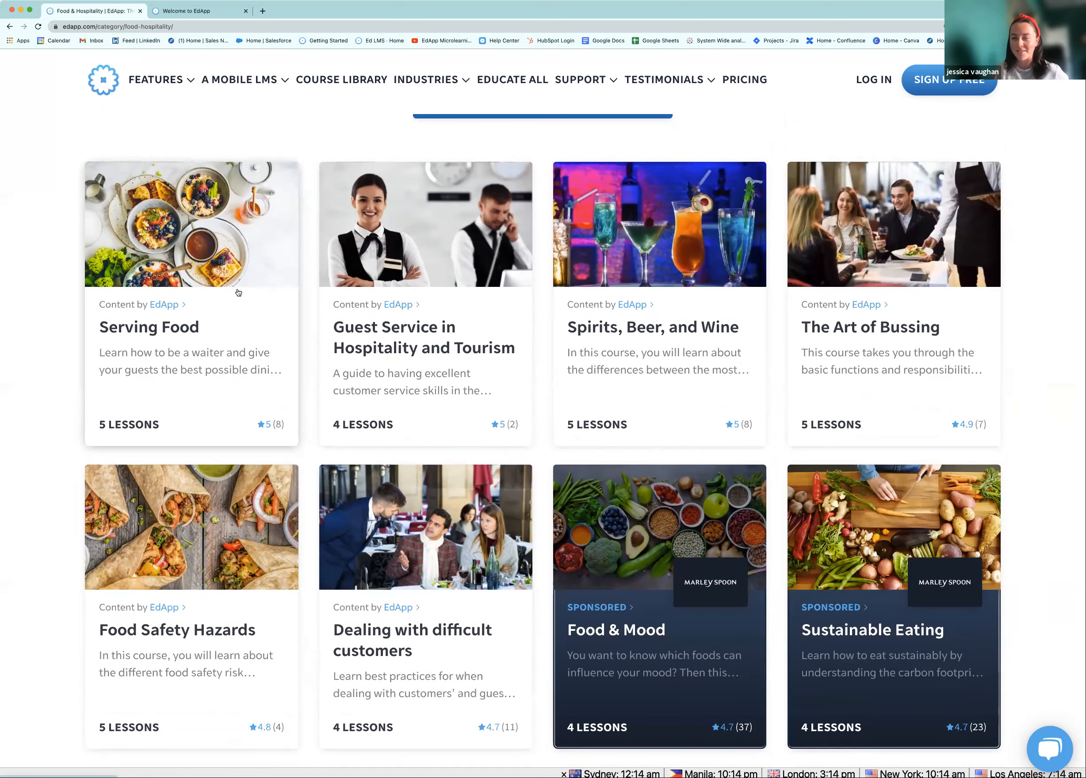
scroll(242, 289, "down", 1)
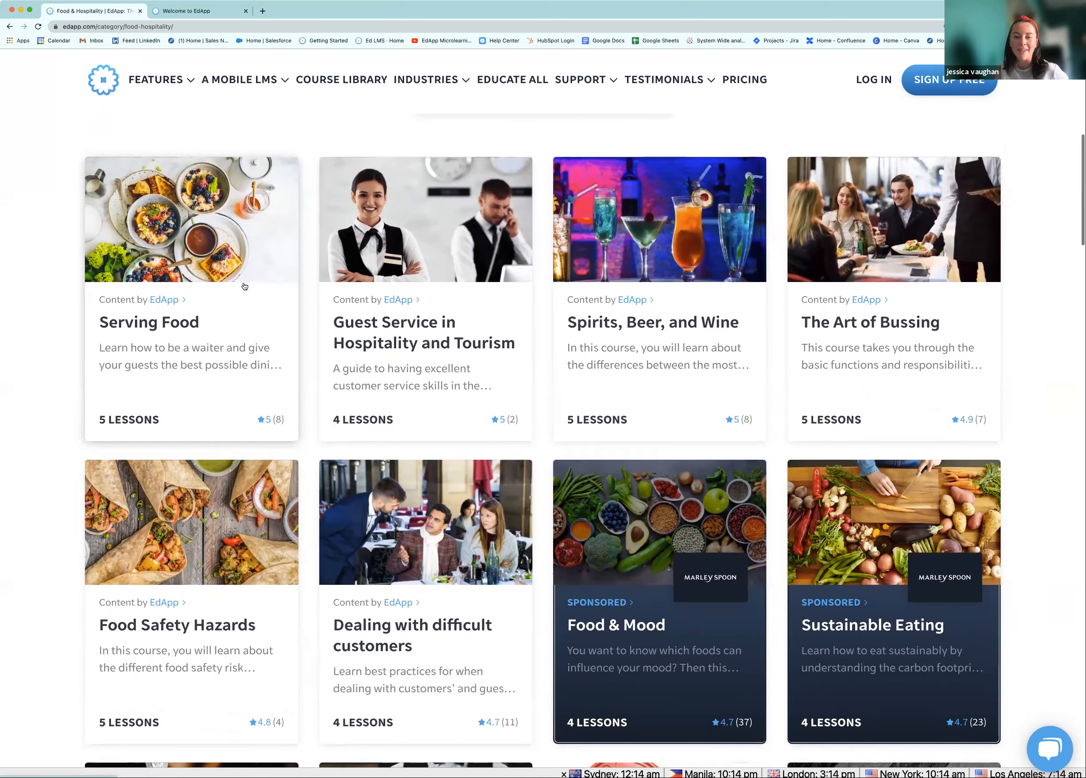
left_click(242, 280)
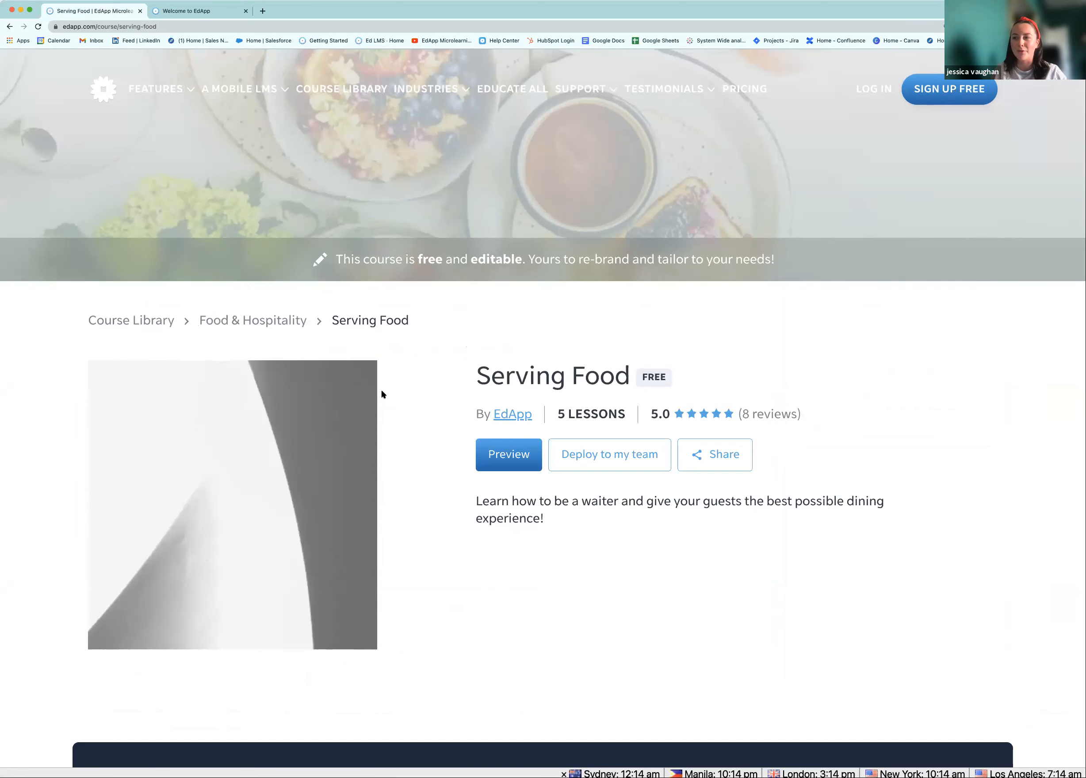
Preview lesson 1's slides, viewing the Front of House, Dining Area and Bar photo details
scroll(387, 393, "down", 4)
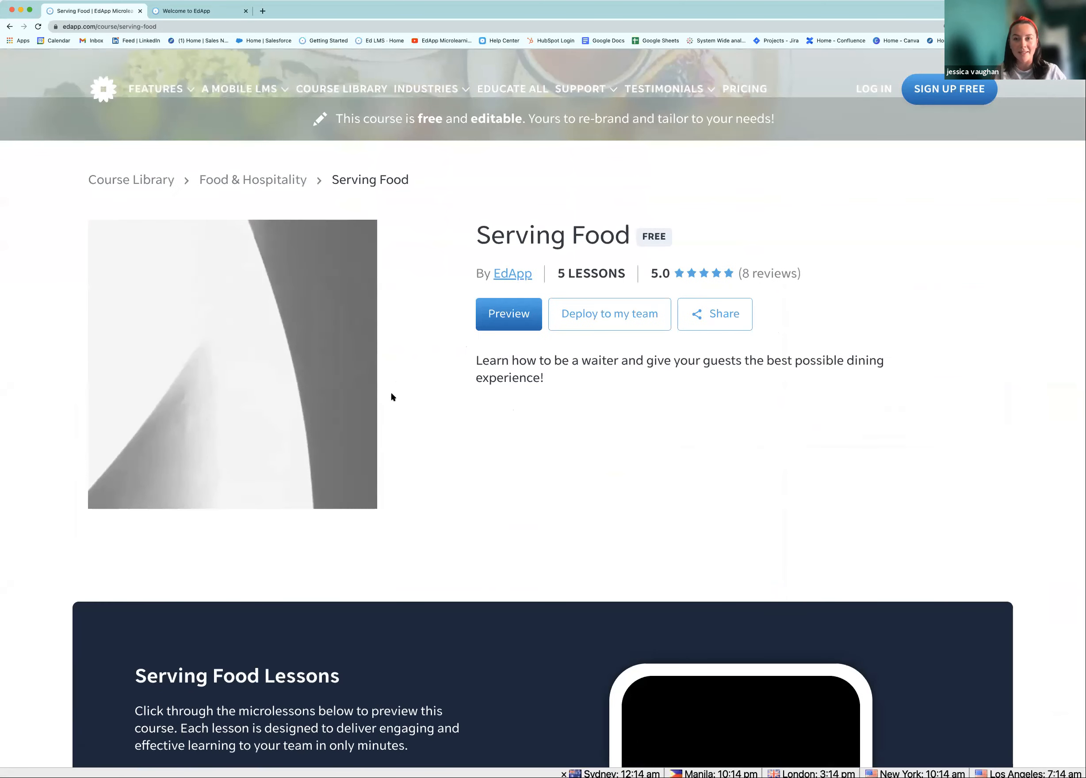
scroll(398, 407, "down", 3)
scroll(404, 416, "down", 2)
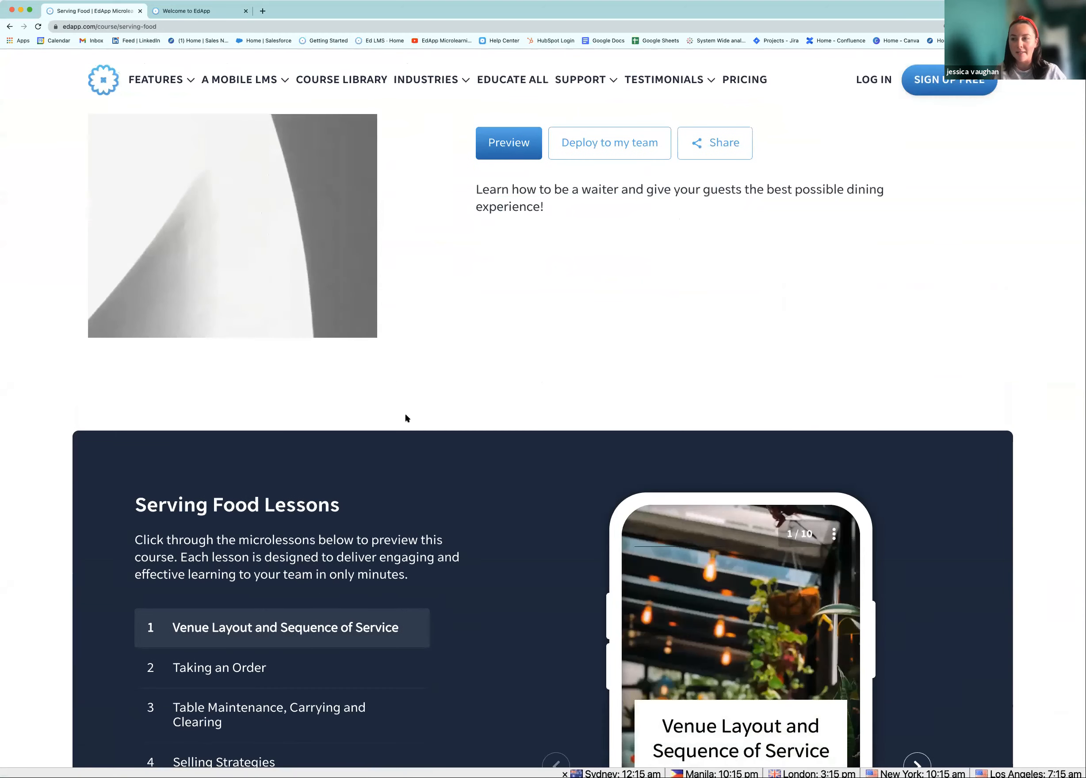
scroll(412, 418, "down", 4)
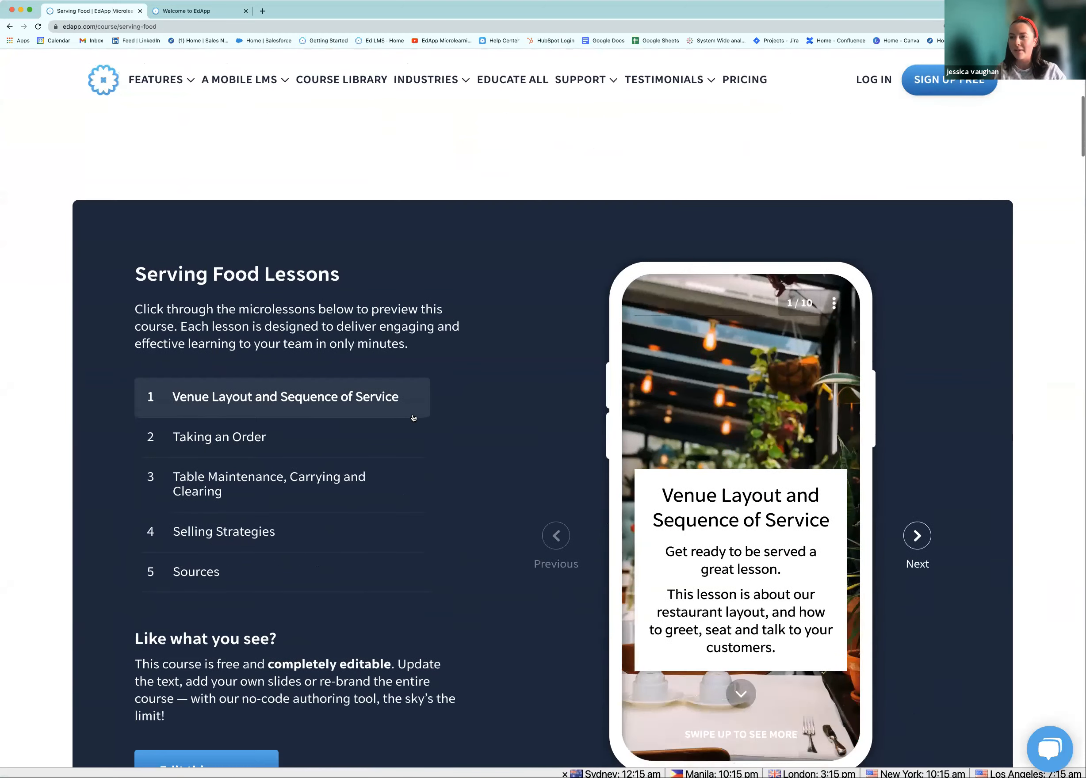
scroll(413, 418, "down", 2)
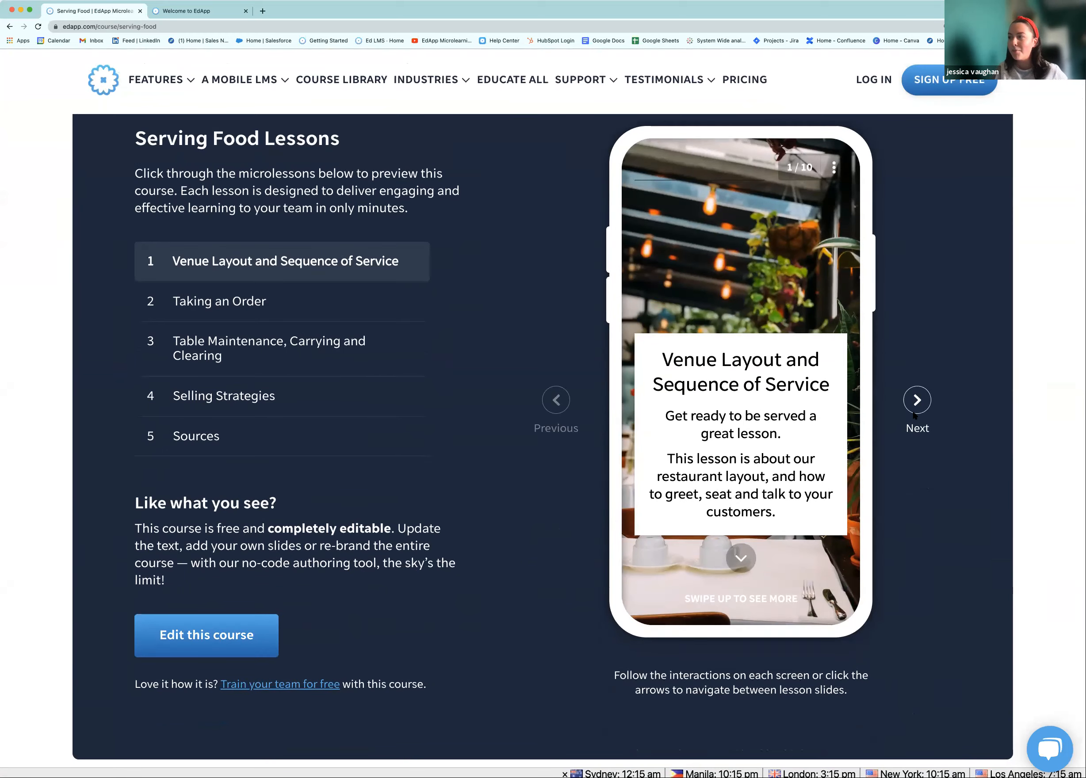
left_click(742, 557)
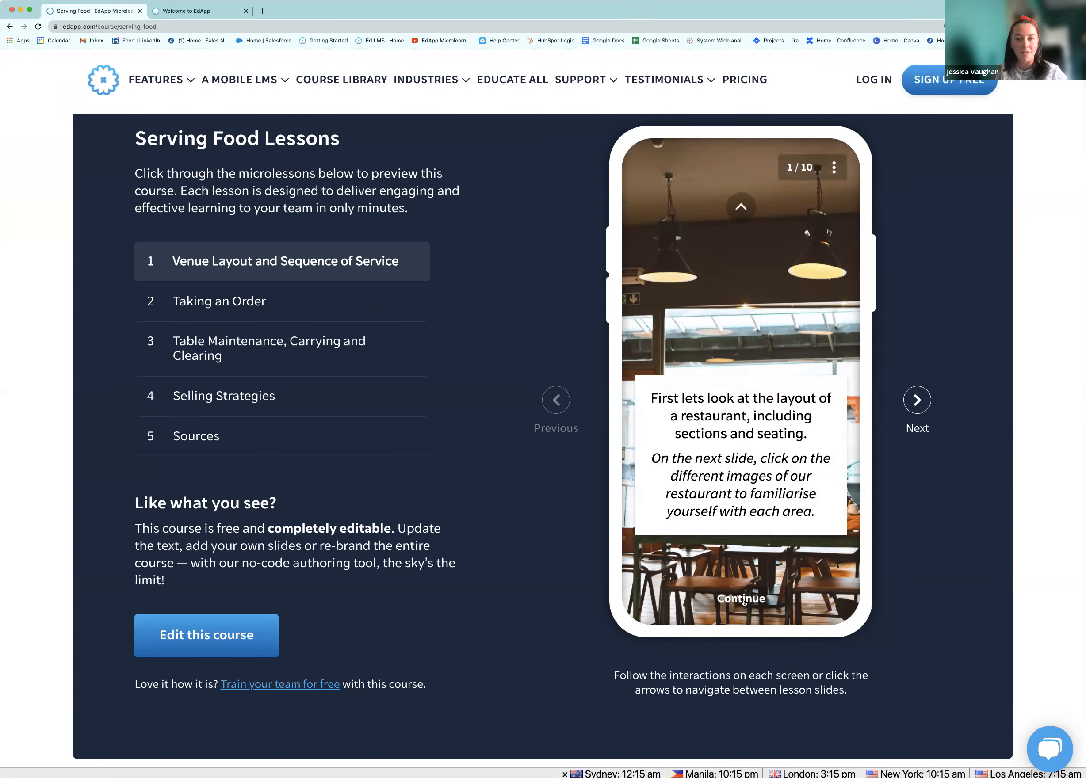
left_click(743, 602)
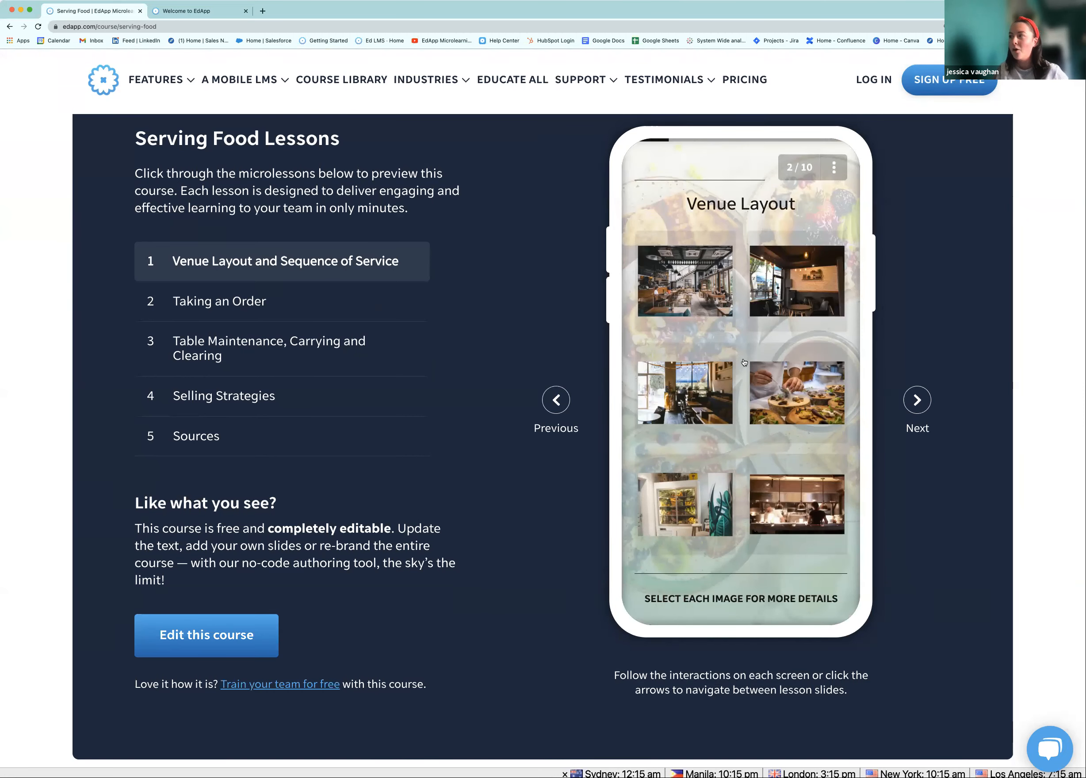
left_click(694, 285)
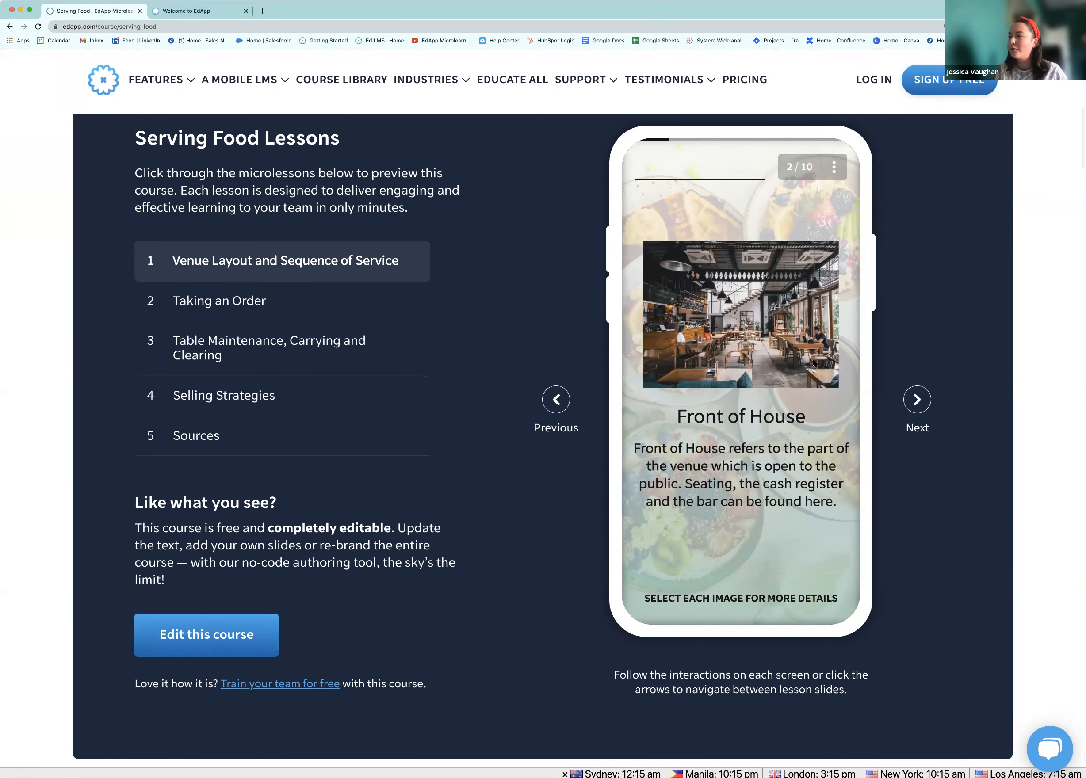
left_click(766, 278)
left_click(781, 308)
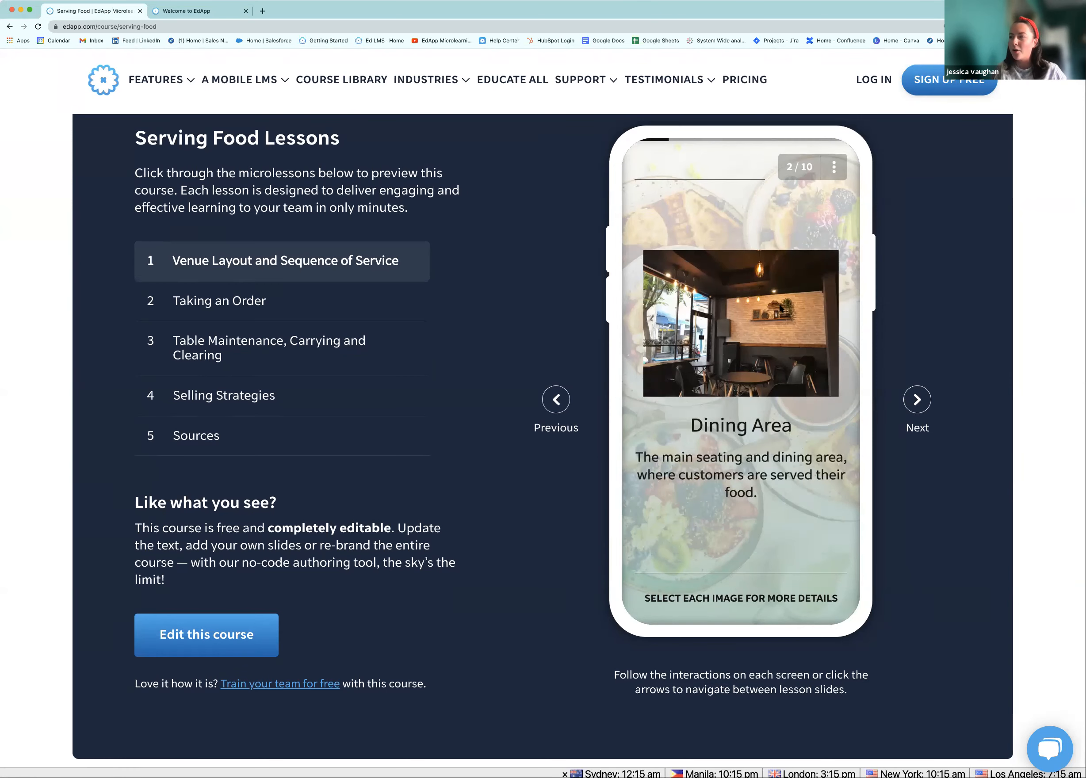
left_click(781, 309)
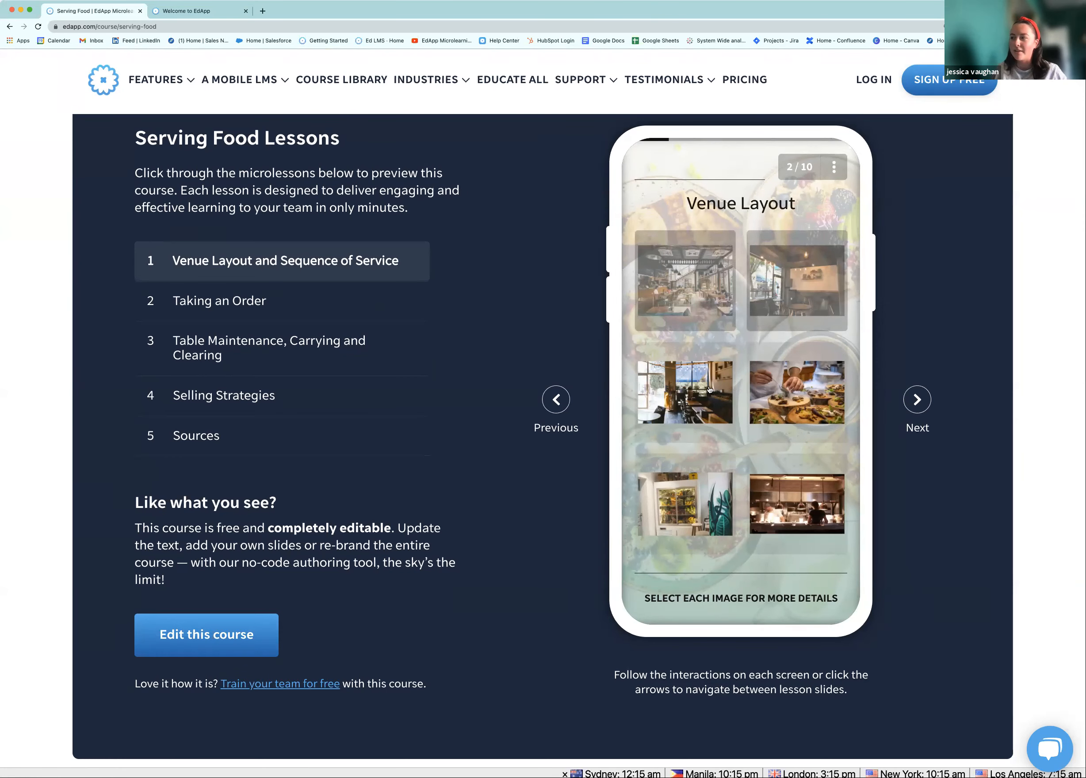
left_click(671, 374)
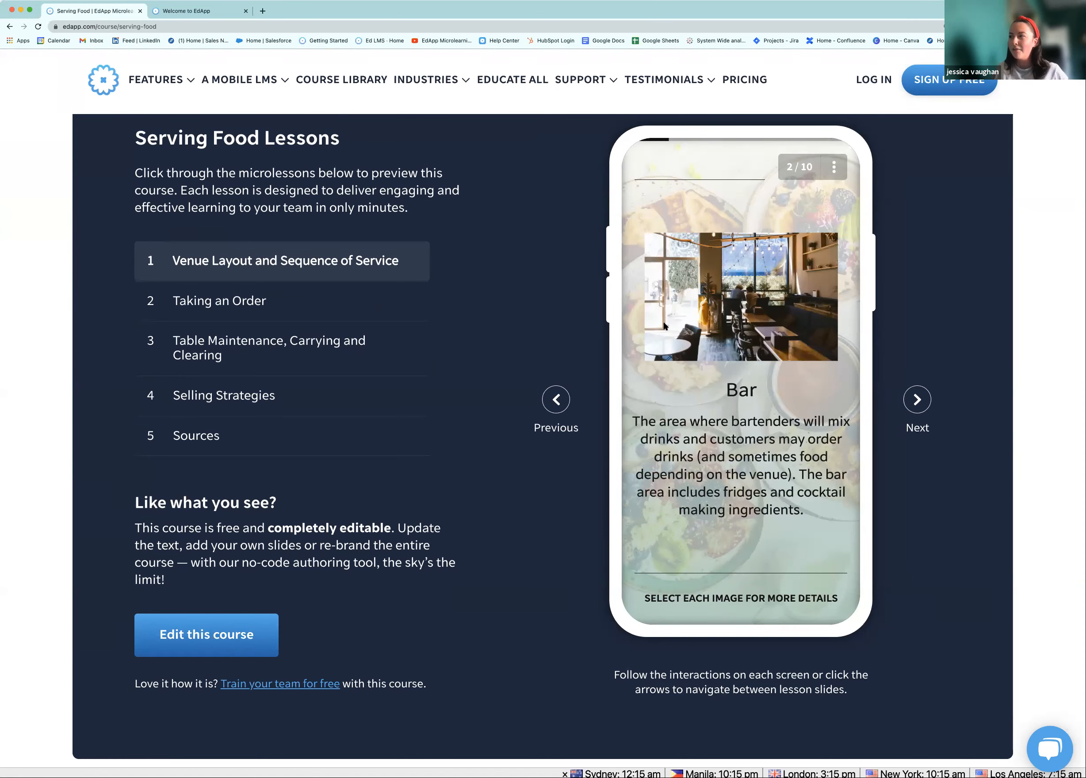
Preview lesson 2, Taking an Order, up to the Taking Orders slide, then open the course for editing
left_click(267, 297)
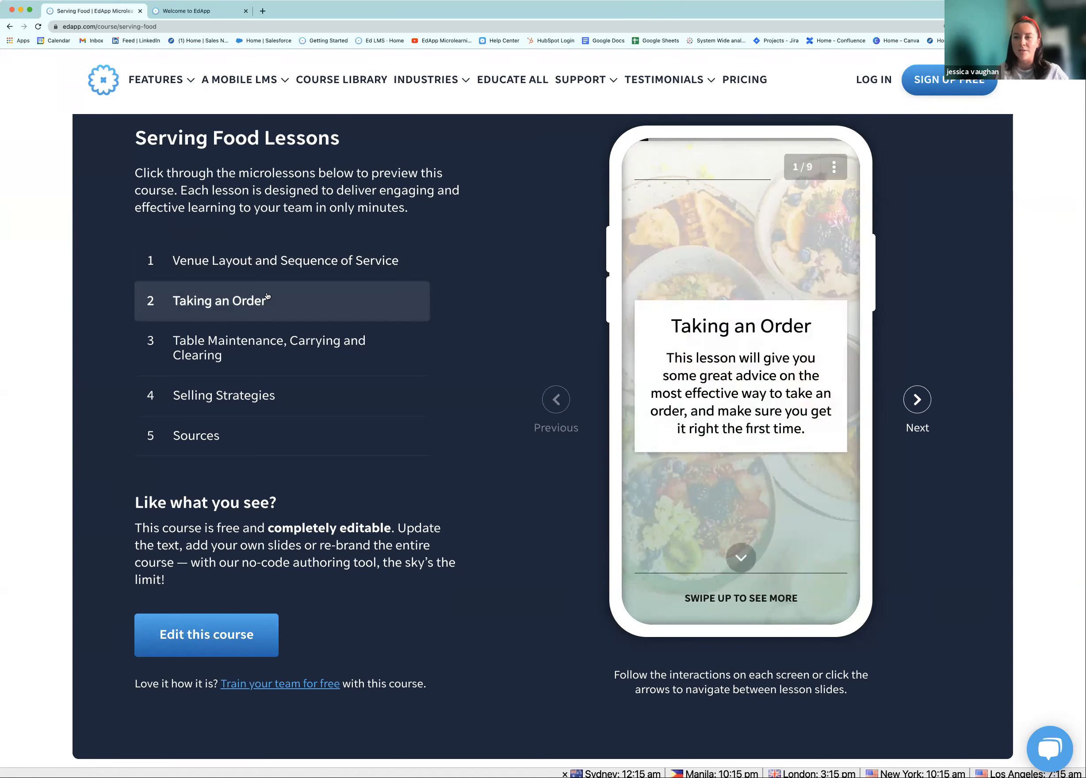
left_click(740, 557)
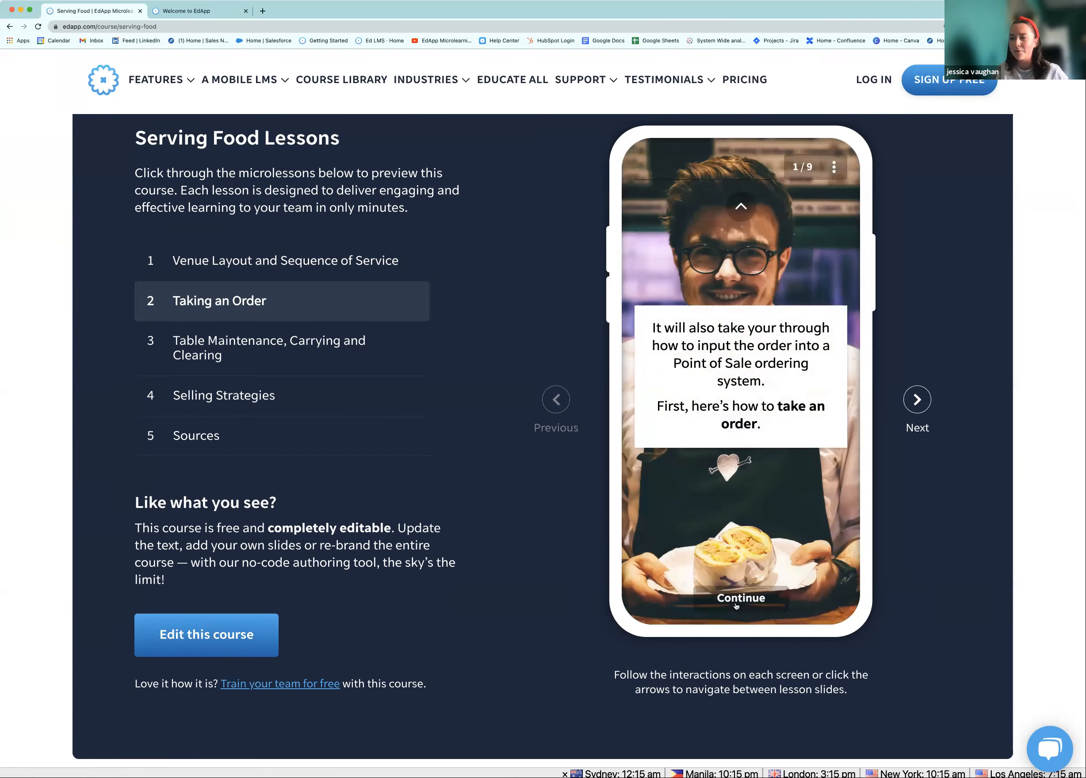
left_click(738, 602)
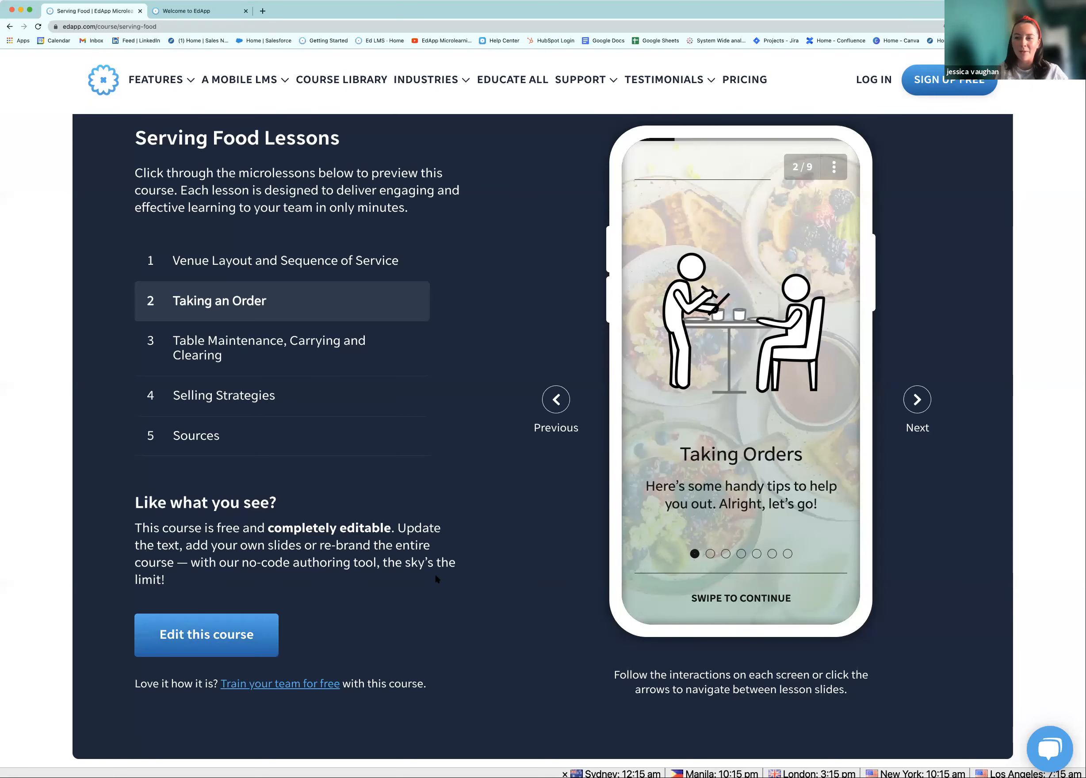
scroll(436, 579, "down", 1)
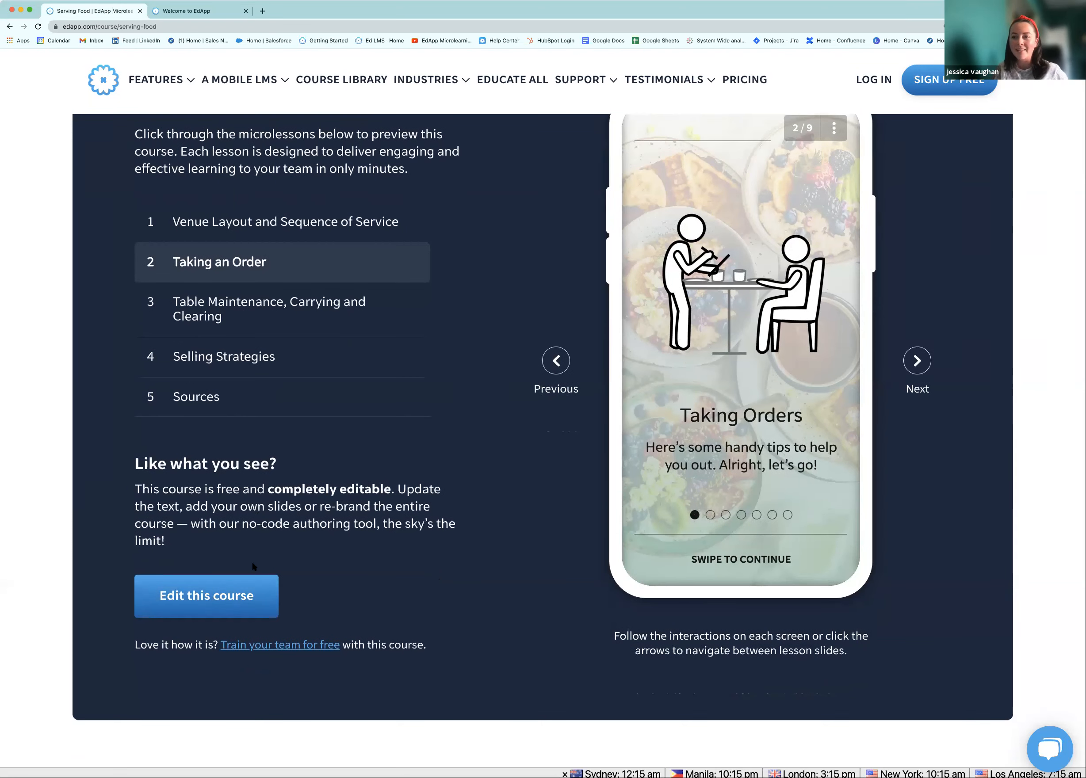
left_click(232, 594)
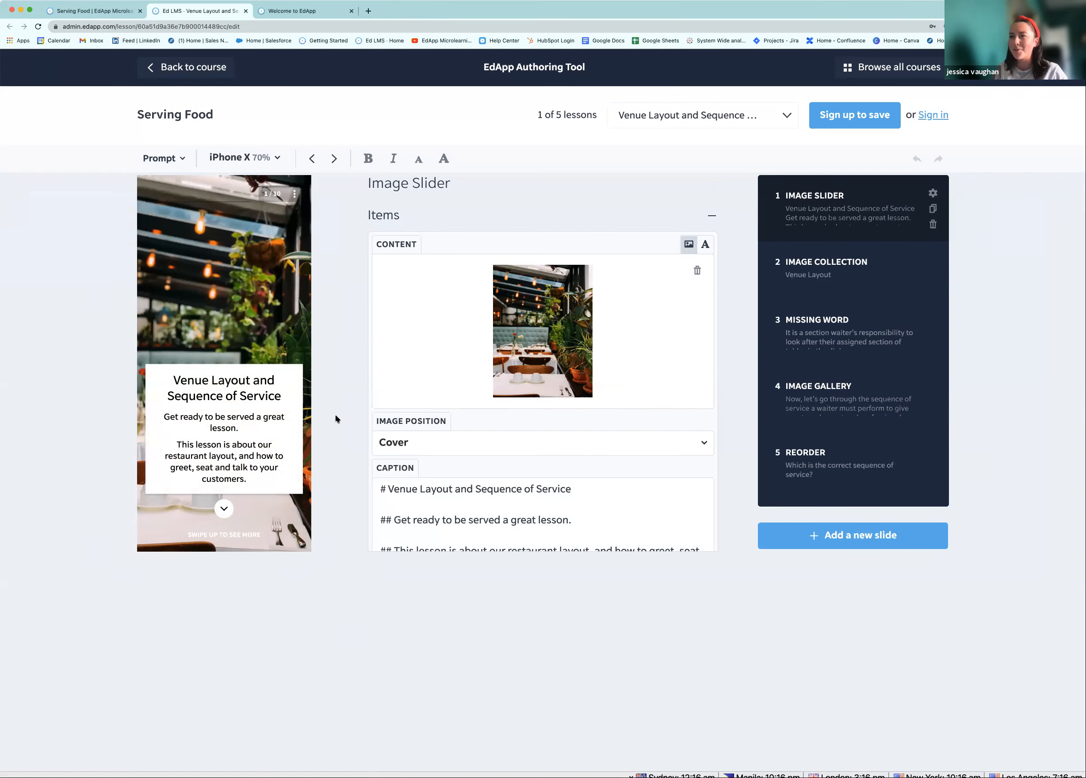
Advance the Venue Layout editor preview past the title card to the next slide
scroll(335, 417, "down", 1)
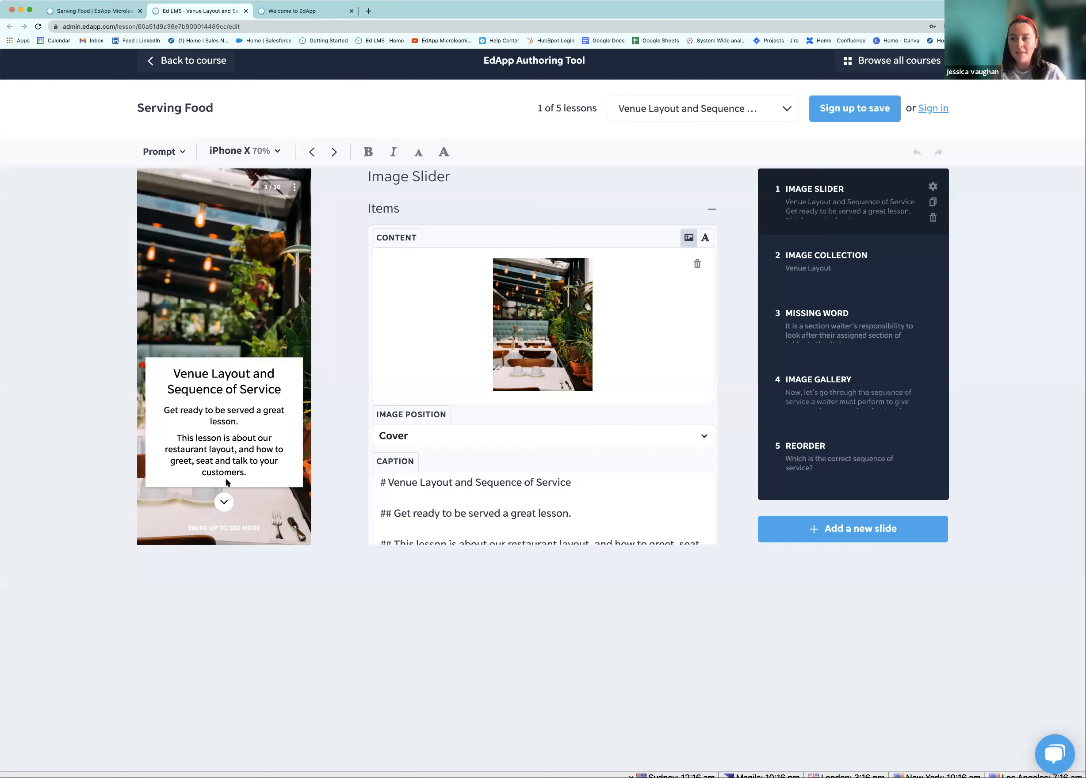
left_click(224, 502)
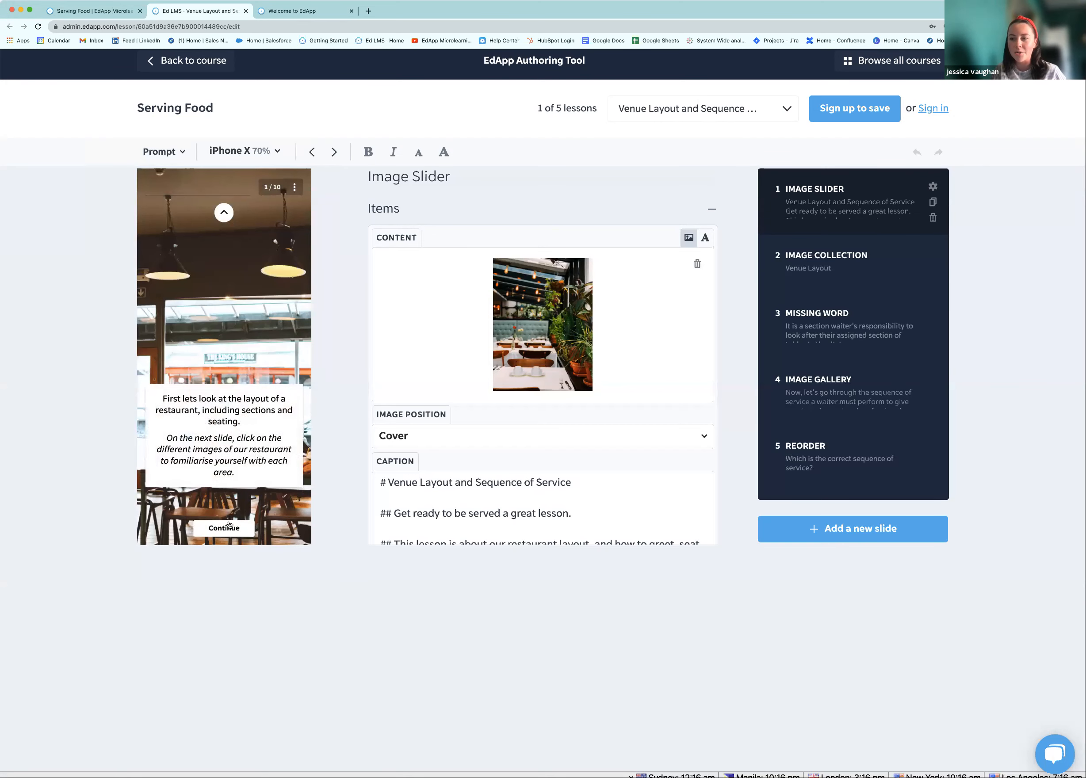
left_click(228, 526)
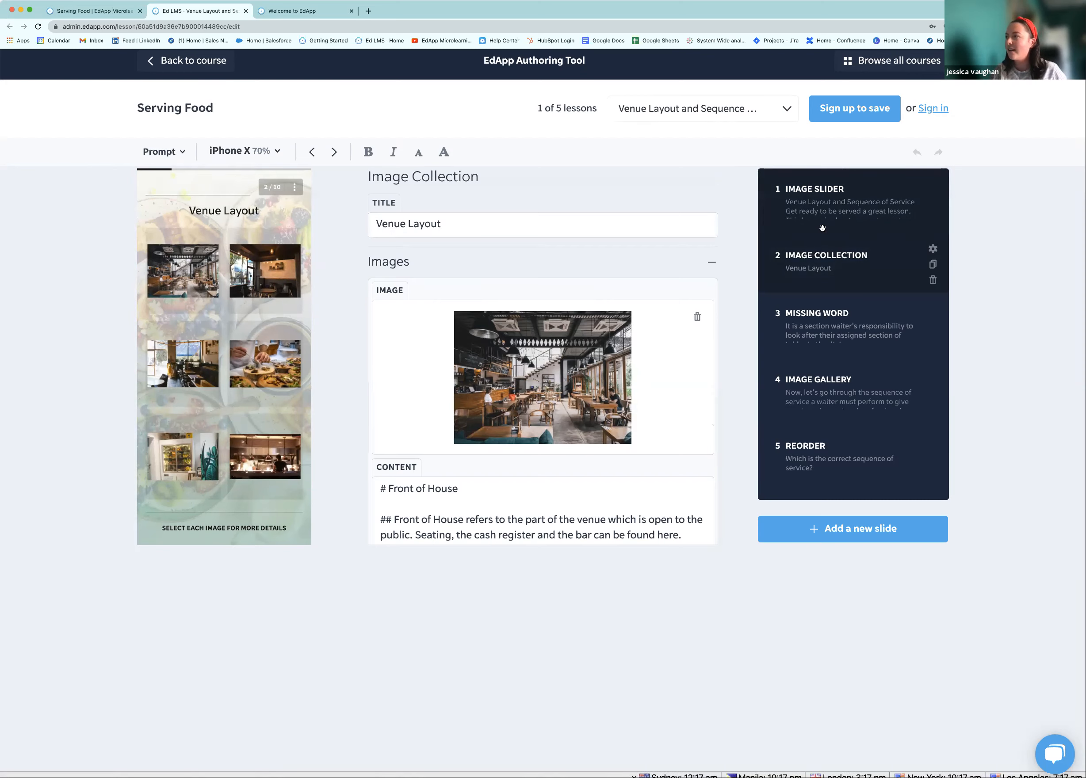
Select the Missing Word slide, demonstrate dragging slides to reorder them, and start a new slide
left_click(827, 310)
mouse_move(830, 336)
left_mouse_down()
mouse_move(848, 379)
mouse_move(839, 313)
left_mouse_up()
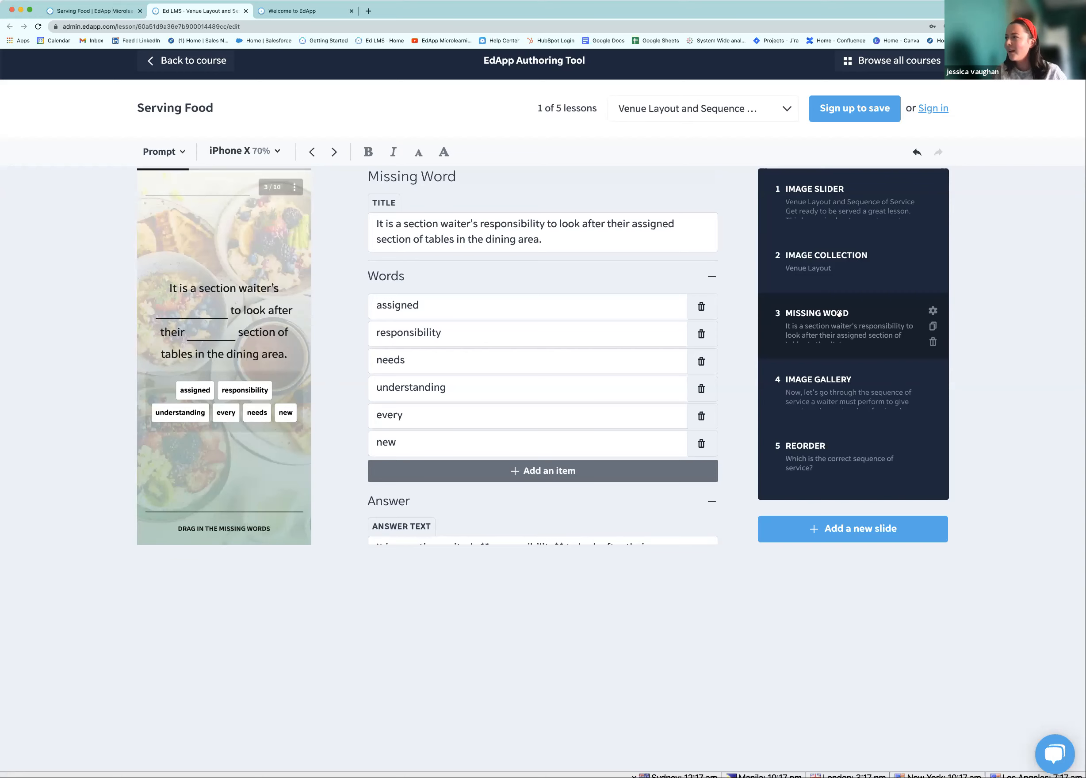
scroll(831, 352, "down", 2)
left_click_drag(827, 355, 829, 361)
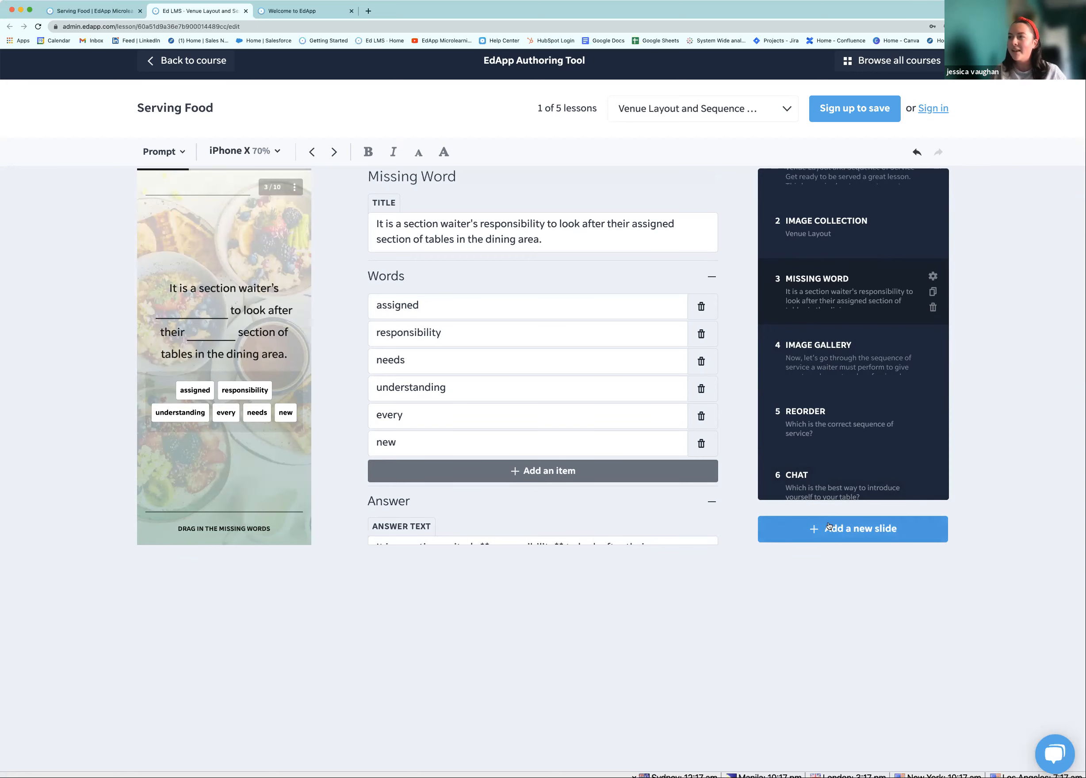
left_click(828, 526)
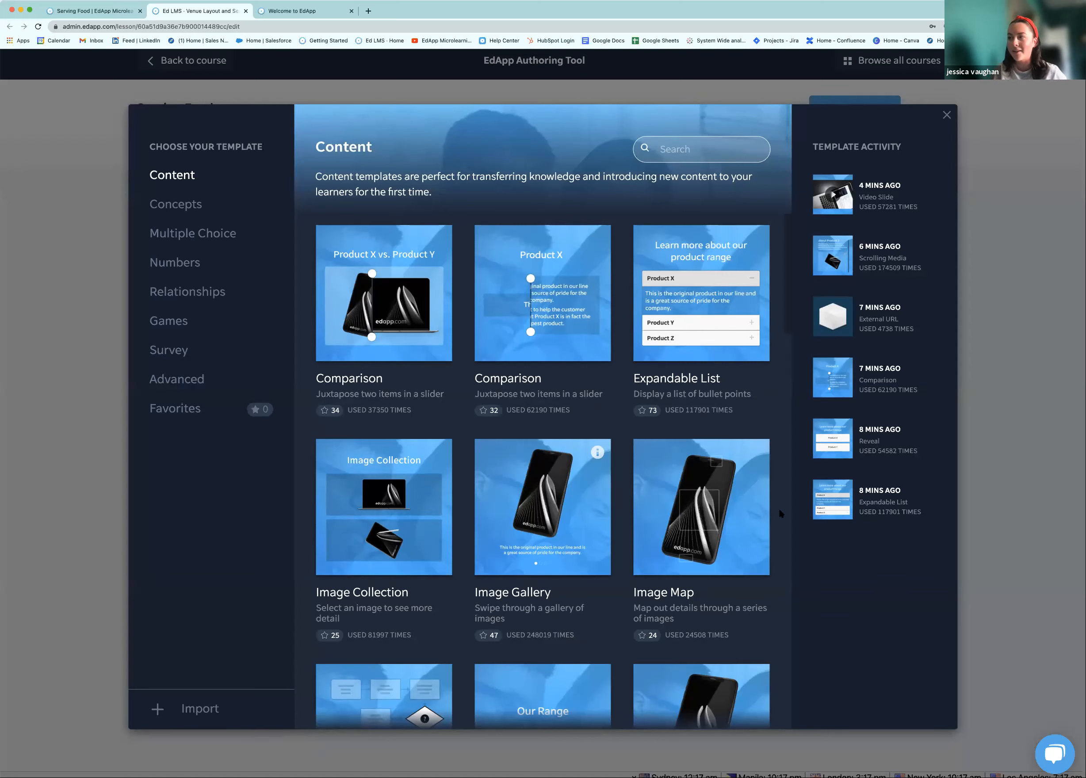
Scroll down through all the slide templates and back up to the top of the list
scroll(627, 502, "down", 1)
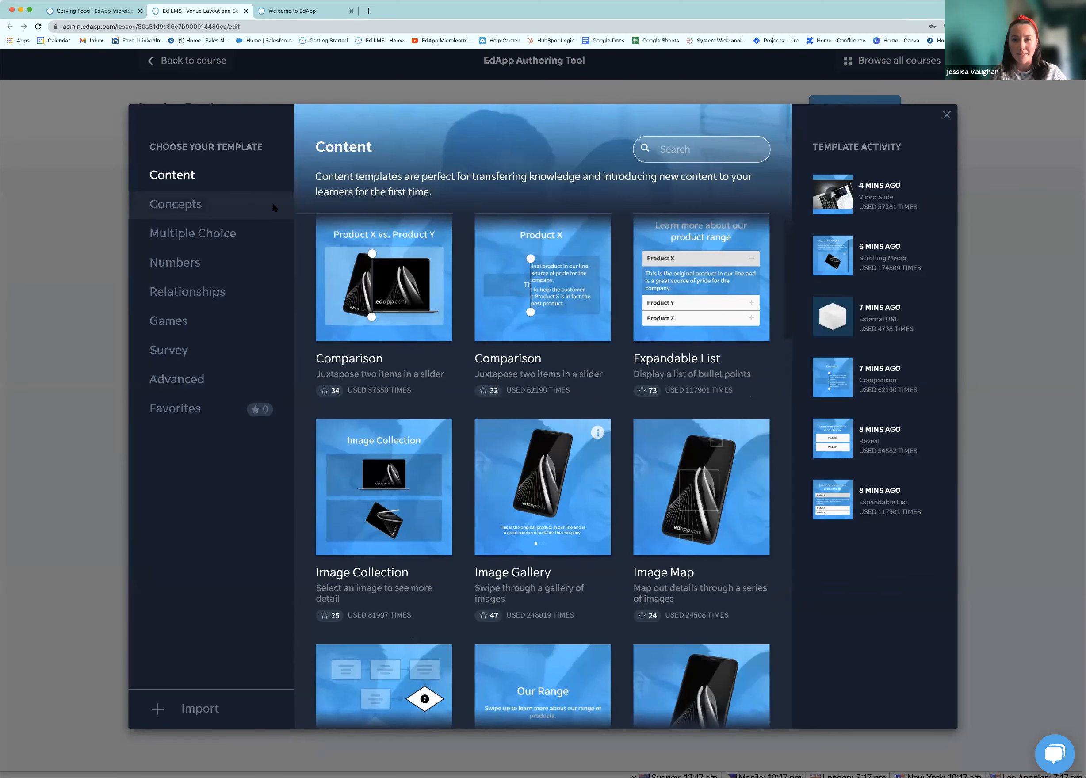
scroll(516, 332, "down", 3)
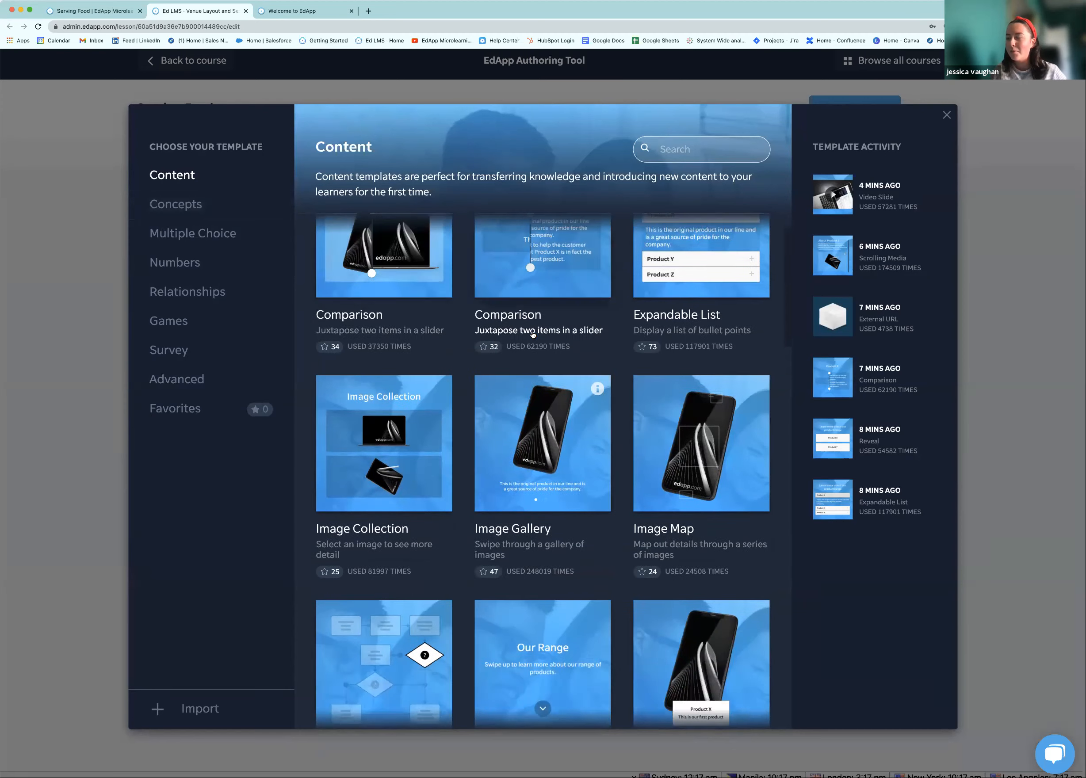
scroll(515, 332, "down", 6)
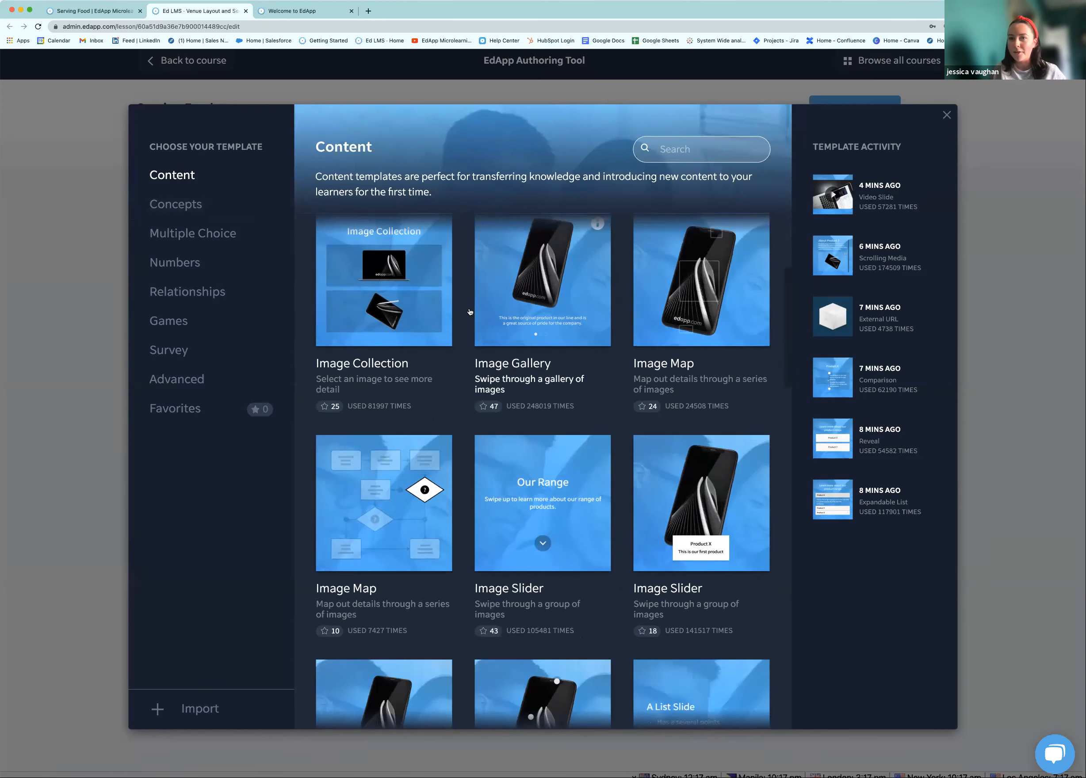
scroll(469, 311, "down", 3)
scroll(498, 364, "down", 2)
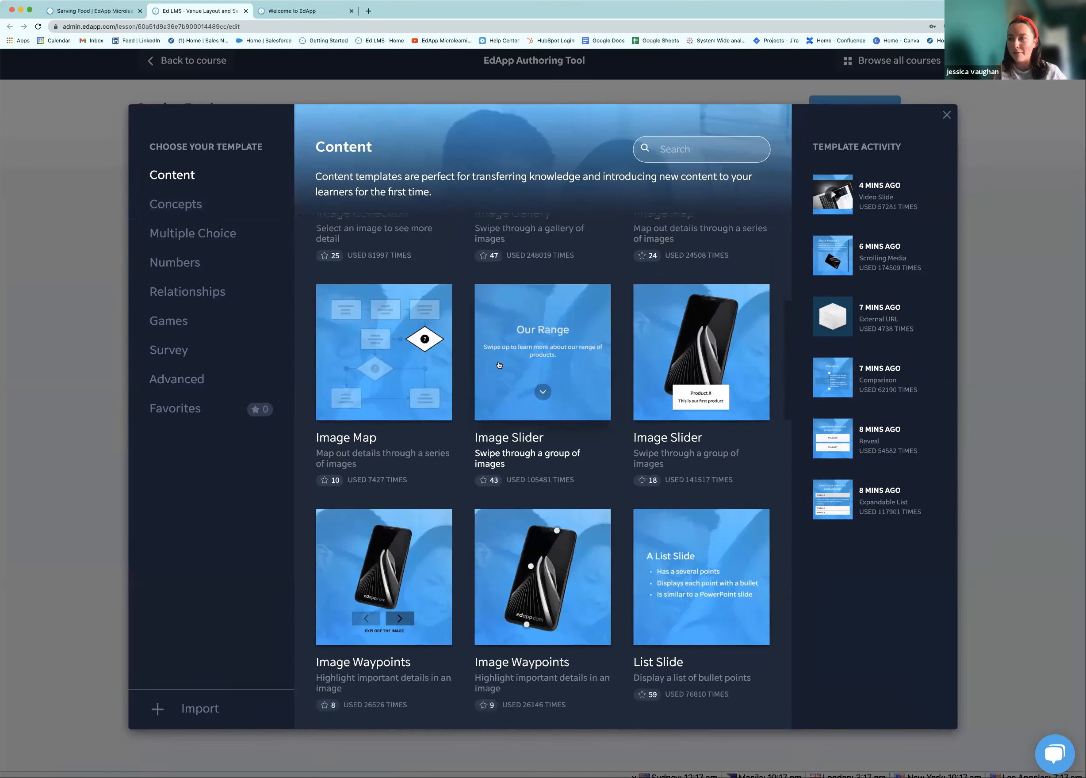
scroll(499, 365, "down", 2)
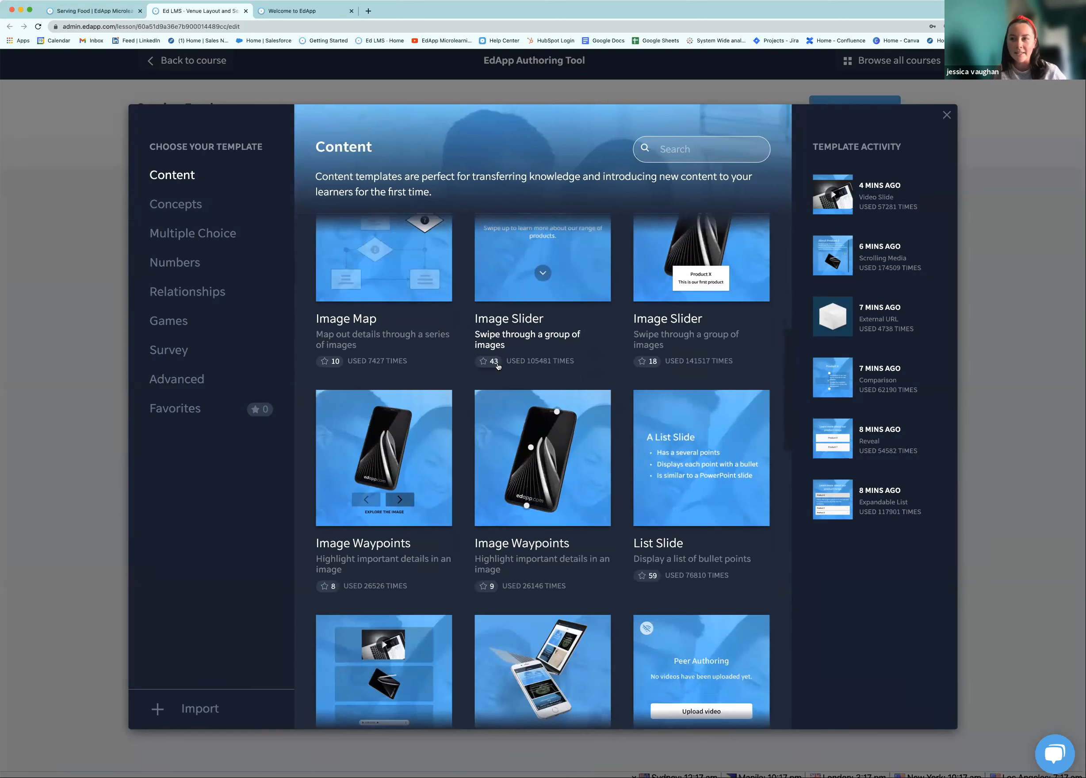
scroll(521, 370, "down", 4)
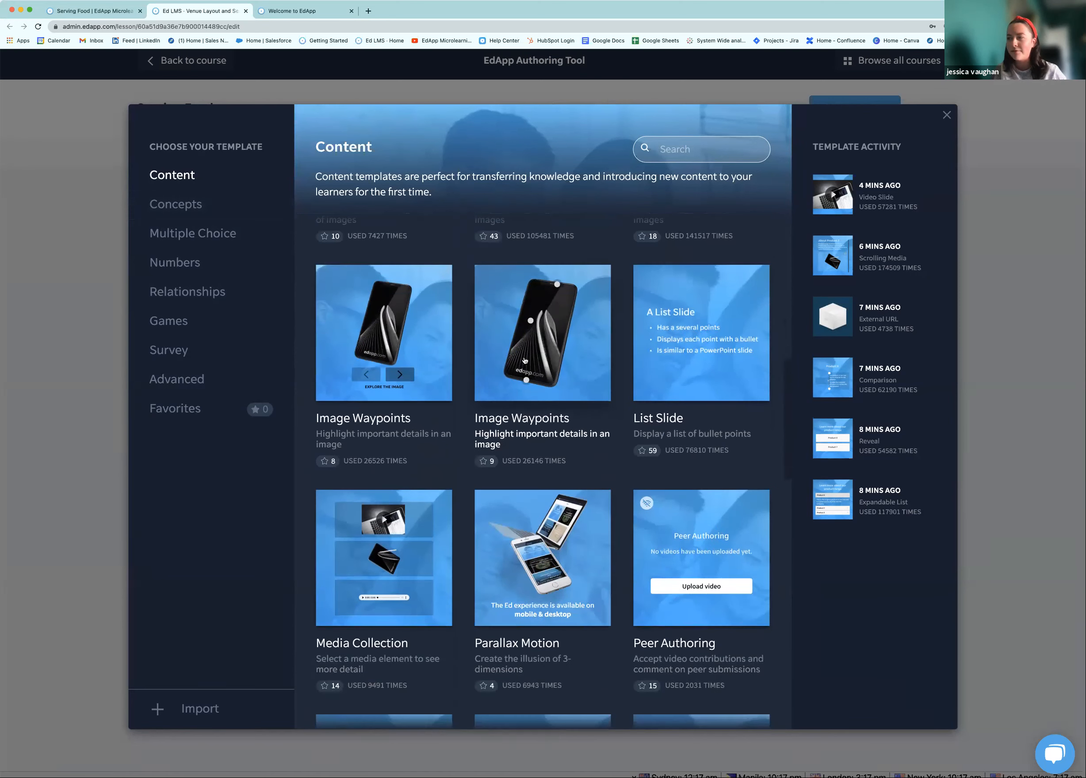
scroll(528, 361, "down", 4)
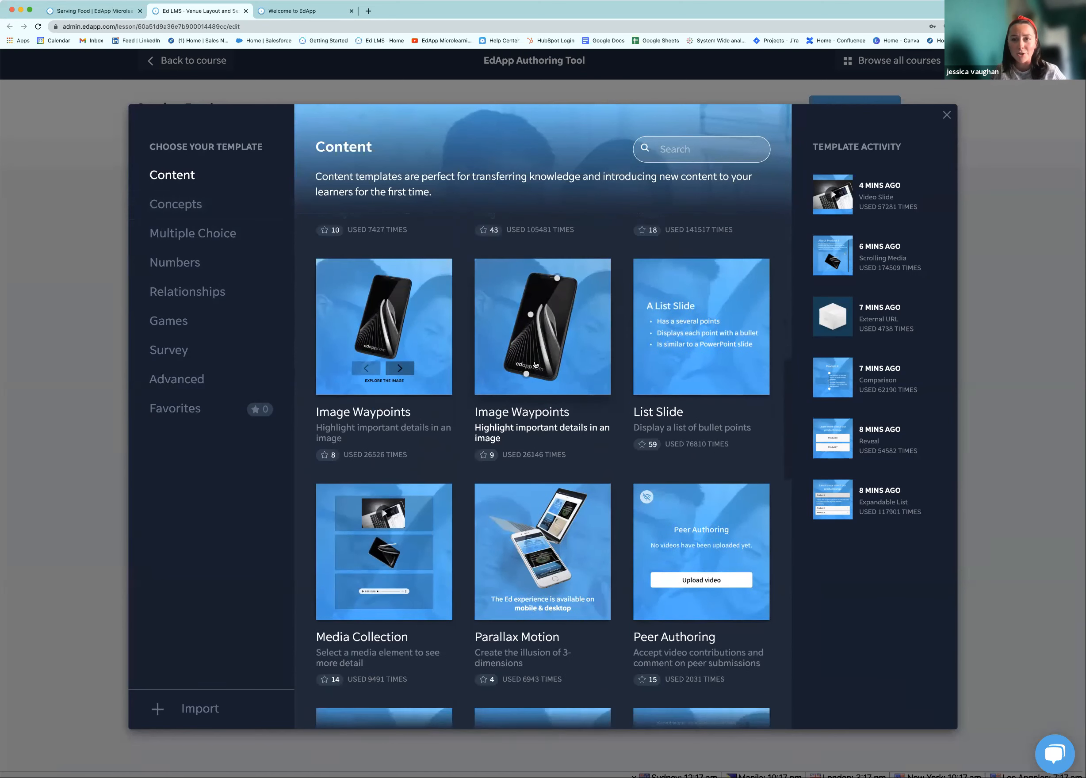
scroll(521, 352, "down", 1)
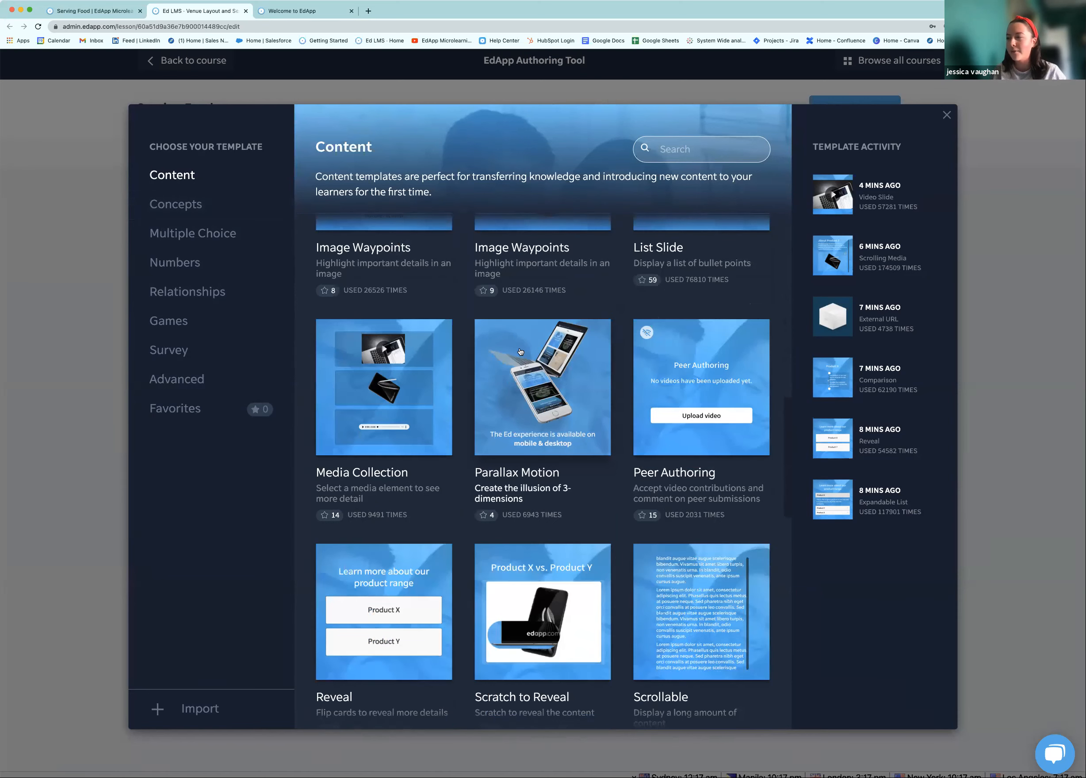
scroll(530, 383, "down", 2)
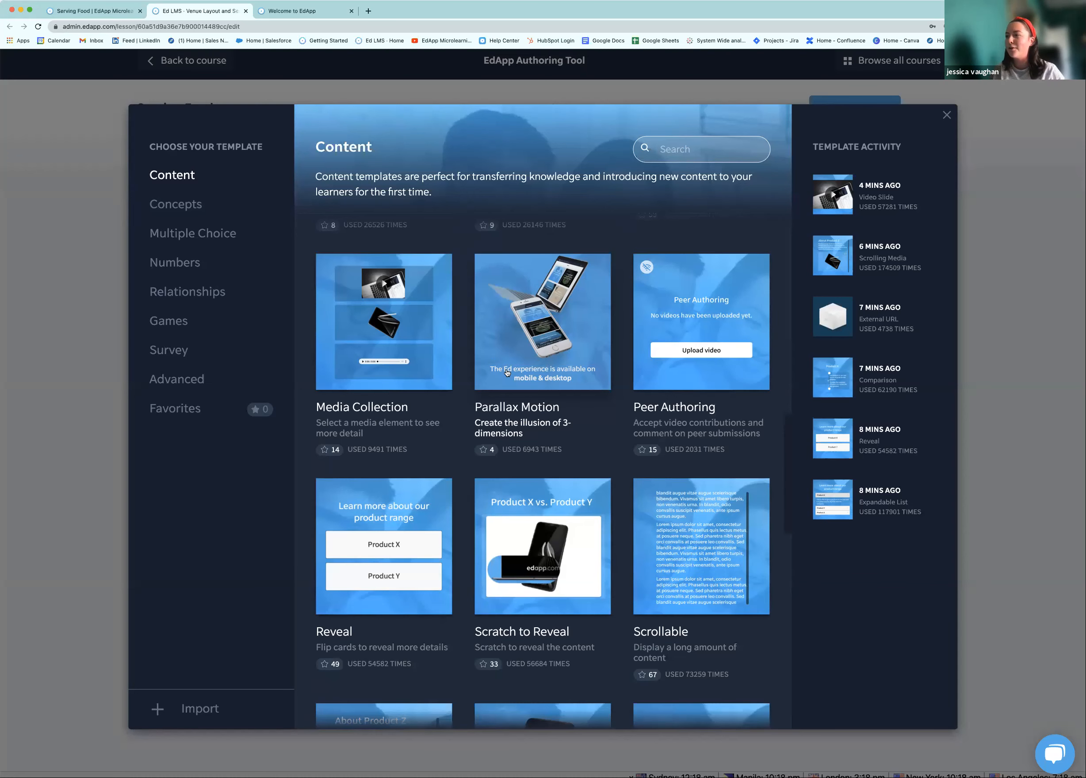
scroll(526, 391, "down", 1)
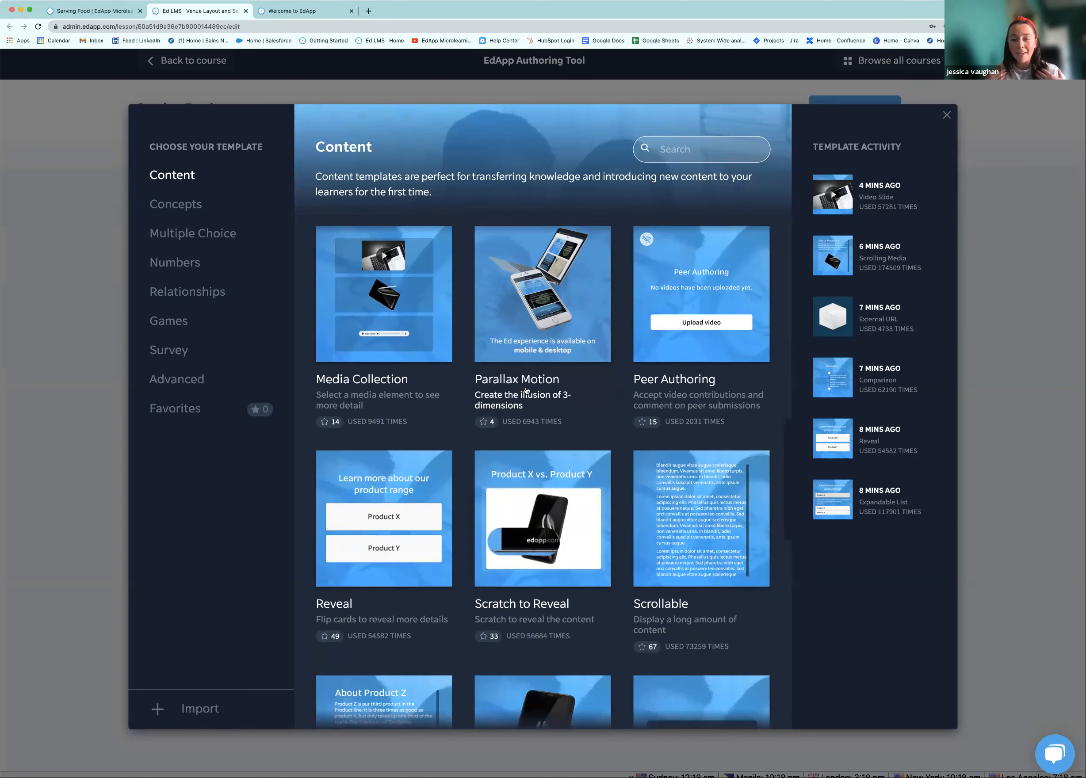
scroll(526, 388, "down", 2)
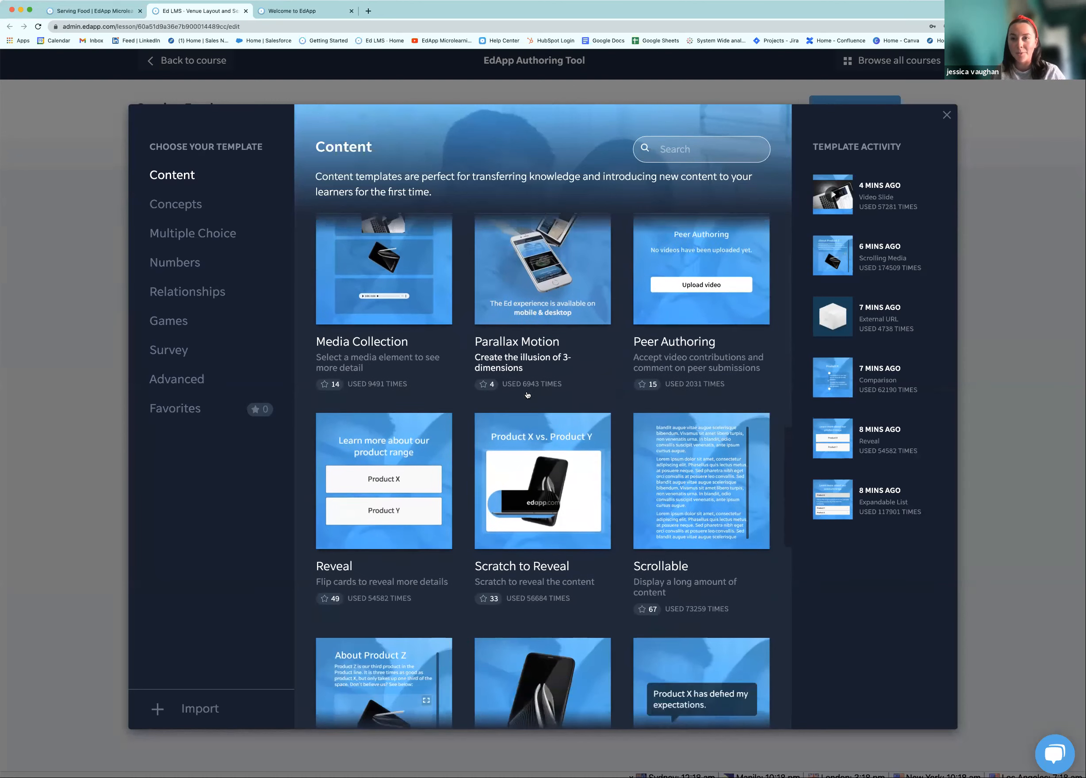
scroll(526, 328, "up", 4)
scroll(526, 328, "down", 1)
scroll(566, 346, "up", 3)
scroll(565, 345, "up", 4)
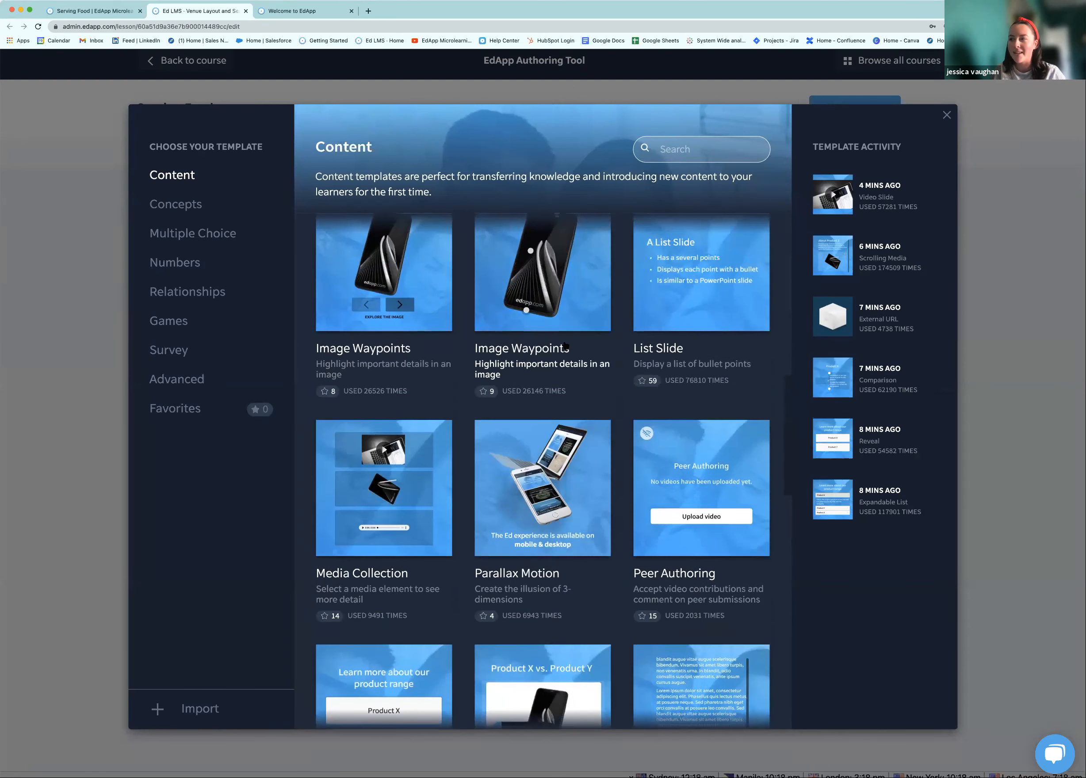
scroll(565, 345, "up", 3)
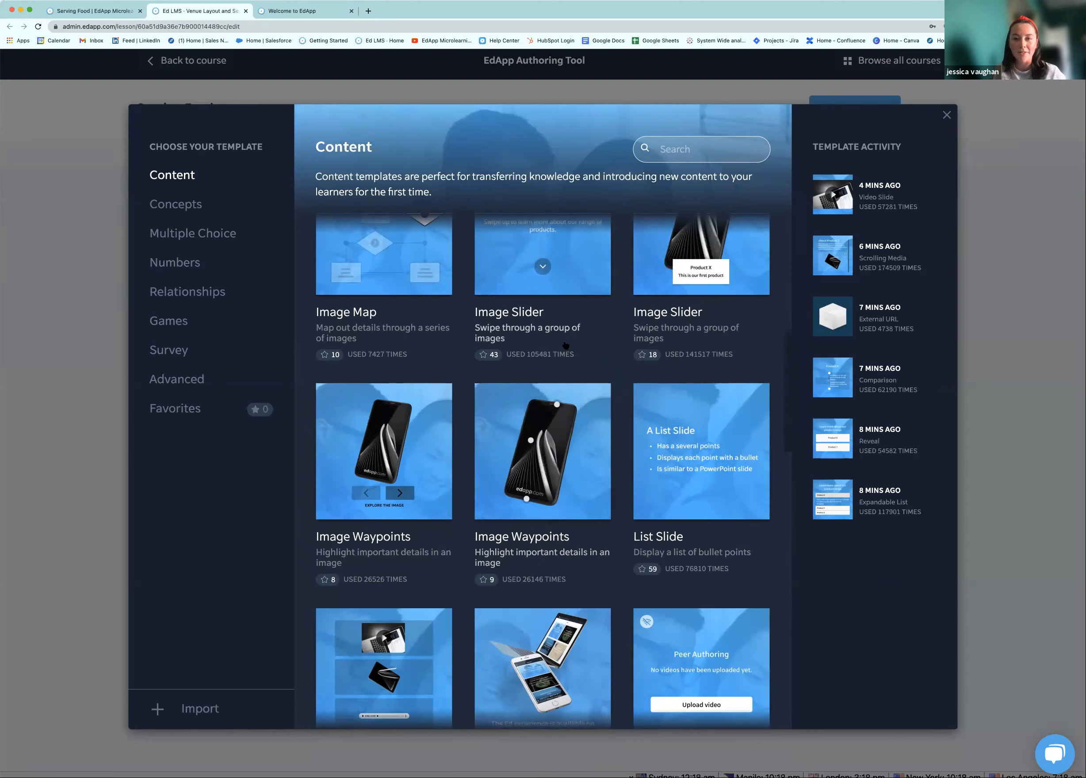
scroll(565, 346, "up", 3)
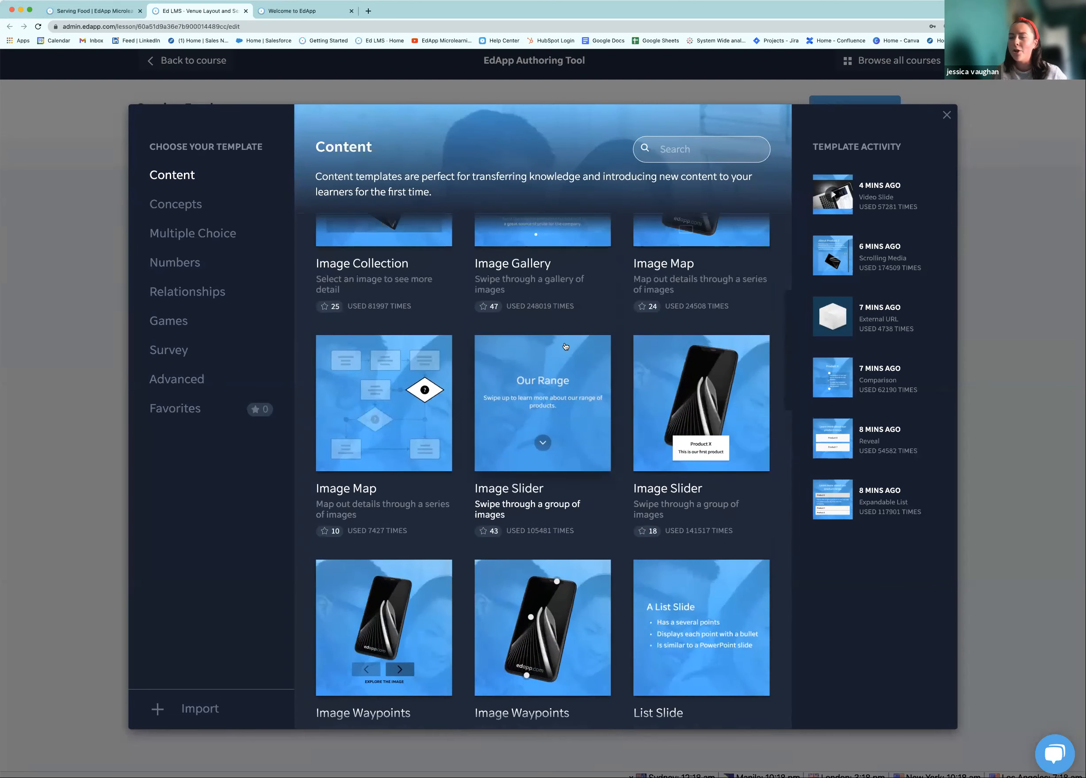
scroll(566, 346, "up", 3)
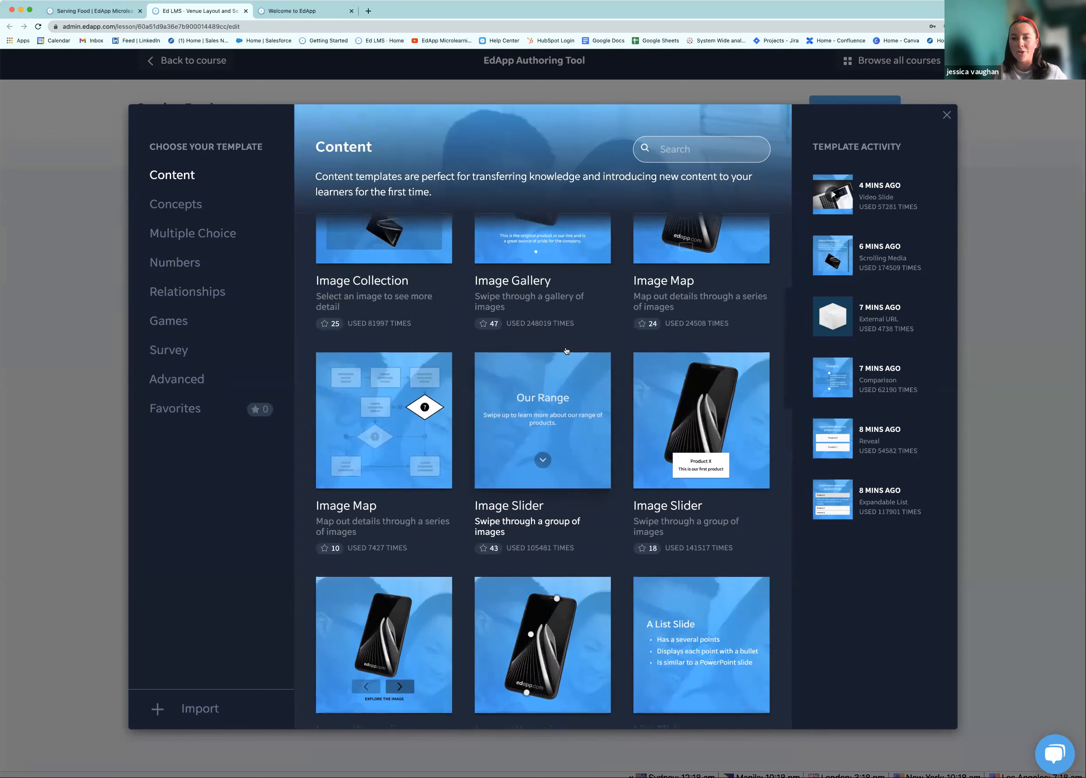
scroll(544, 336, "up", 5)
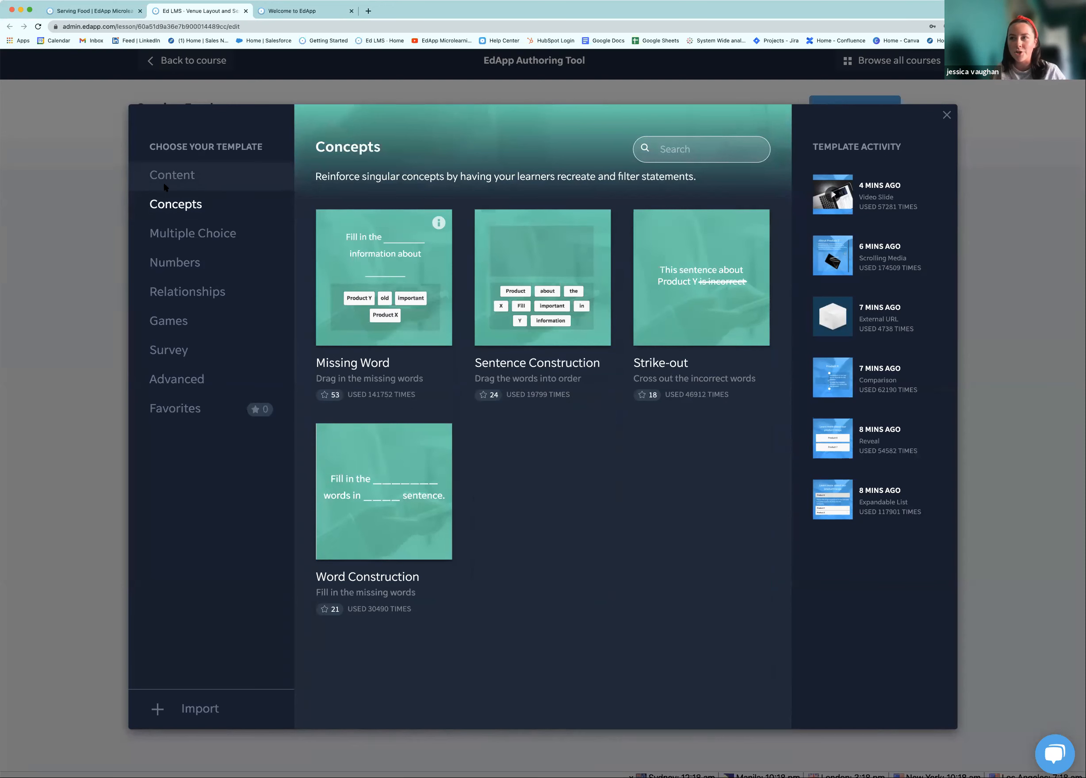
Browse the Multiple Choice templates, then switch to the Numbers templates
left_click(209, 230)
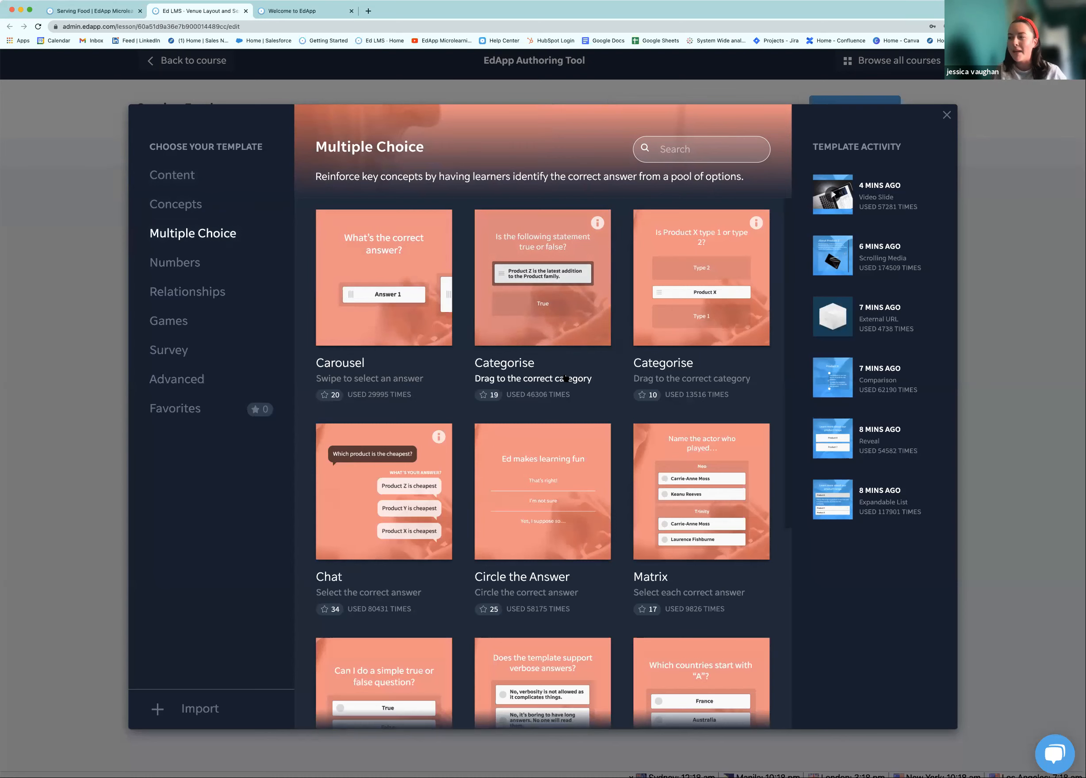
scroll(558, 387, "down", 2)
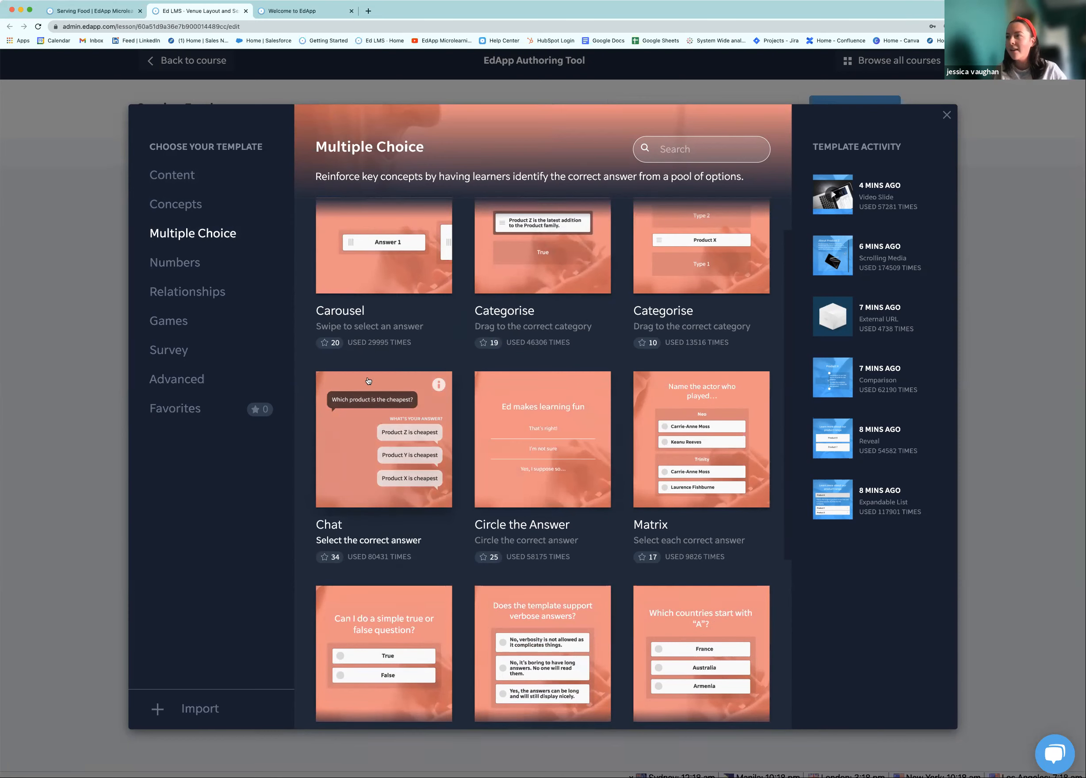
scroll(446, 392, "down", 3)
scroll(453, 396, "down", 1)
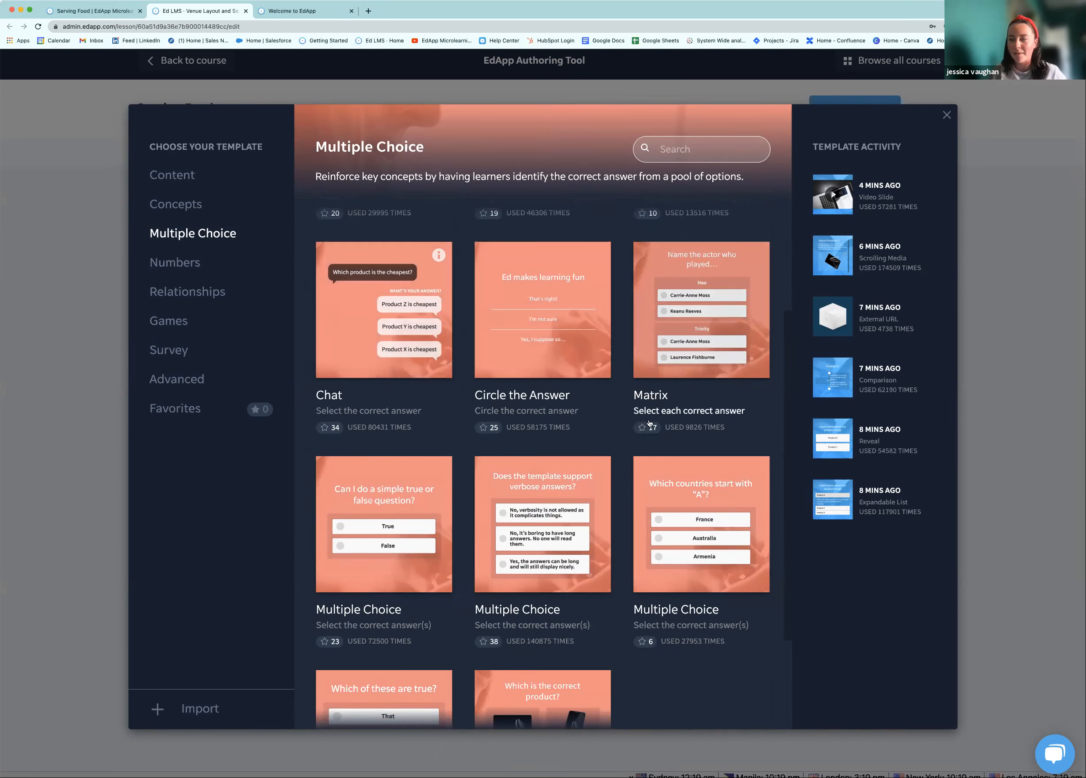
scroll(627, 426, "down", 2)
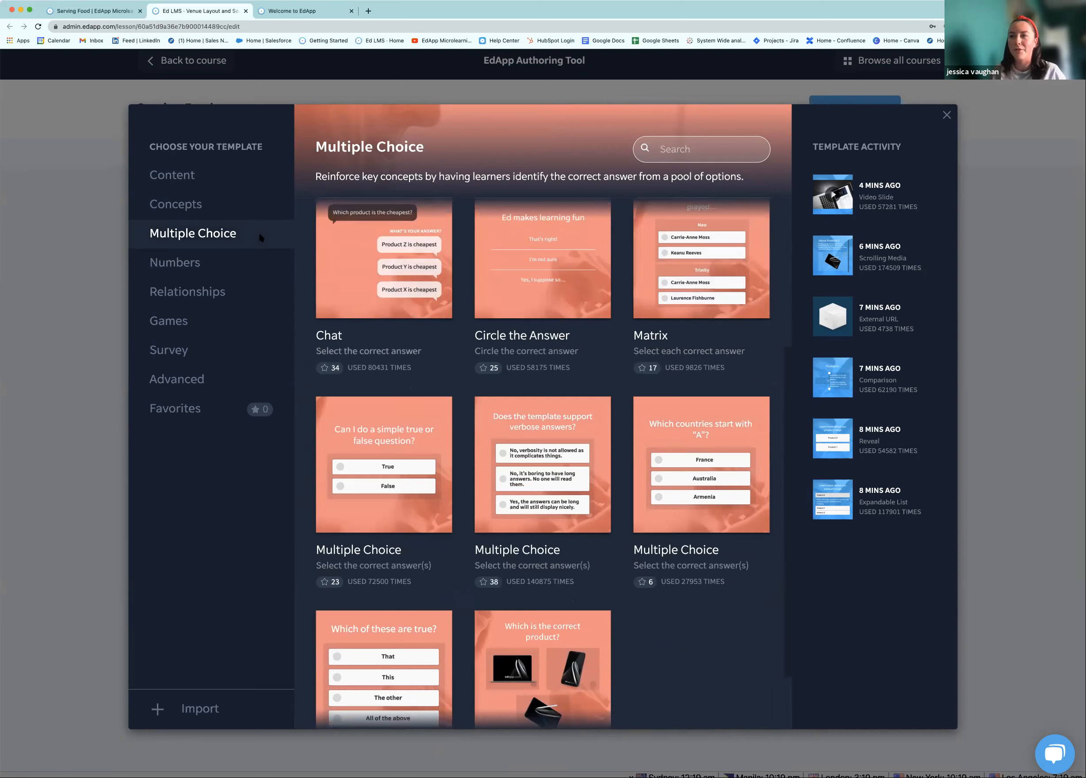
left_click(231, 257)
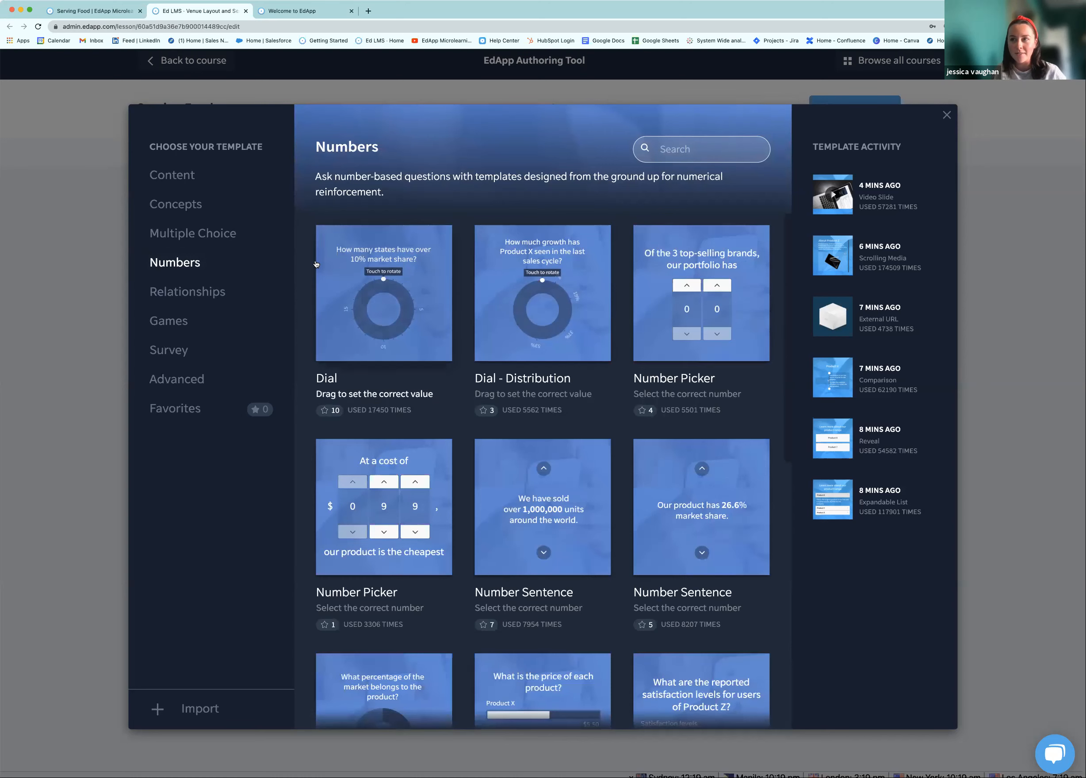
Look through the Relationships, Games and Survey templates, then return to Content
left_click(225, 293)
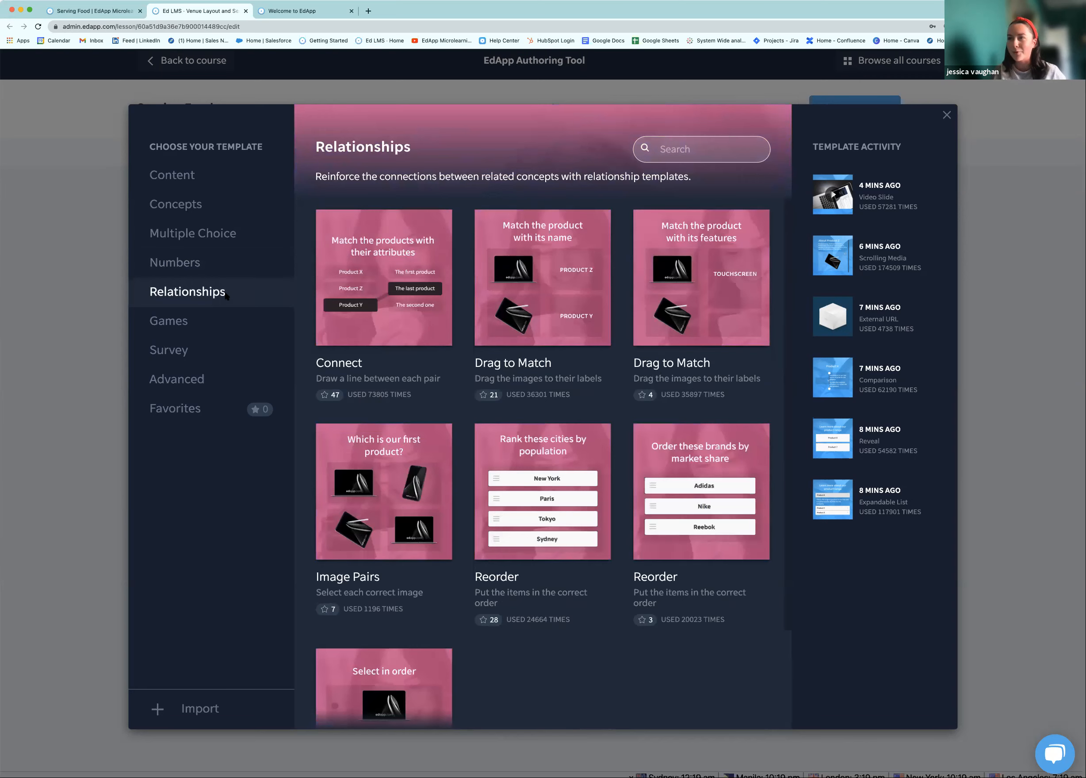
left_click(218, 318)
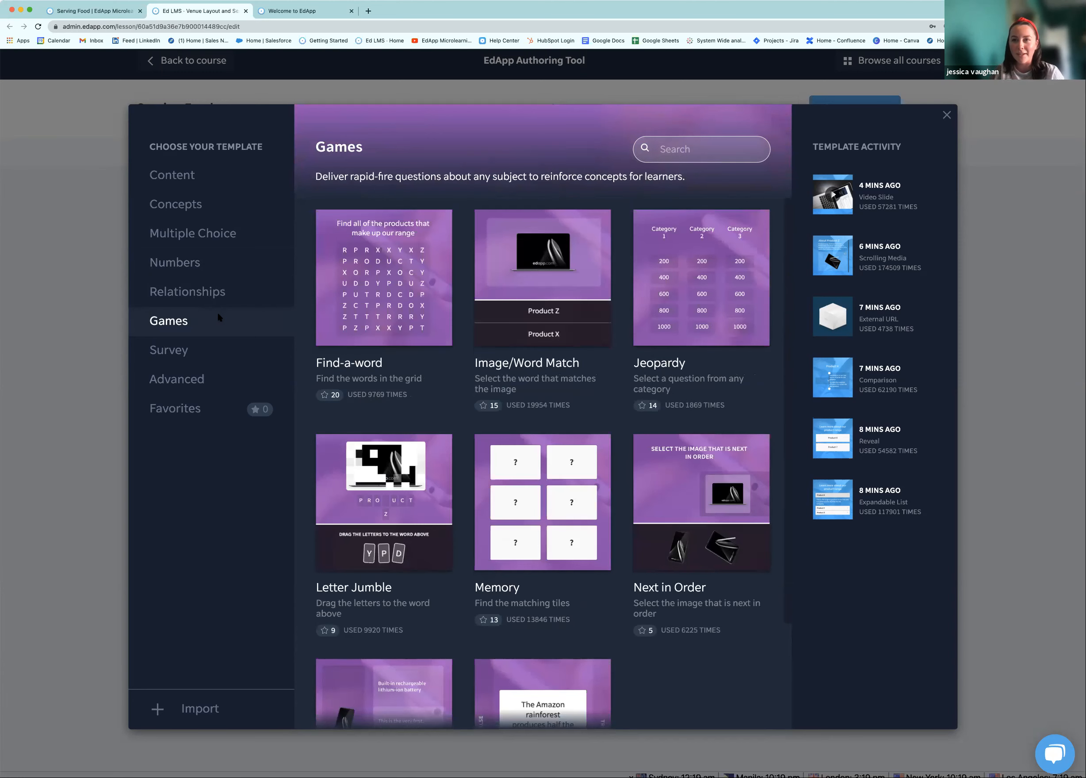
left_click(210, 355)
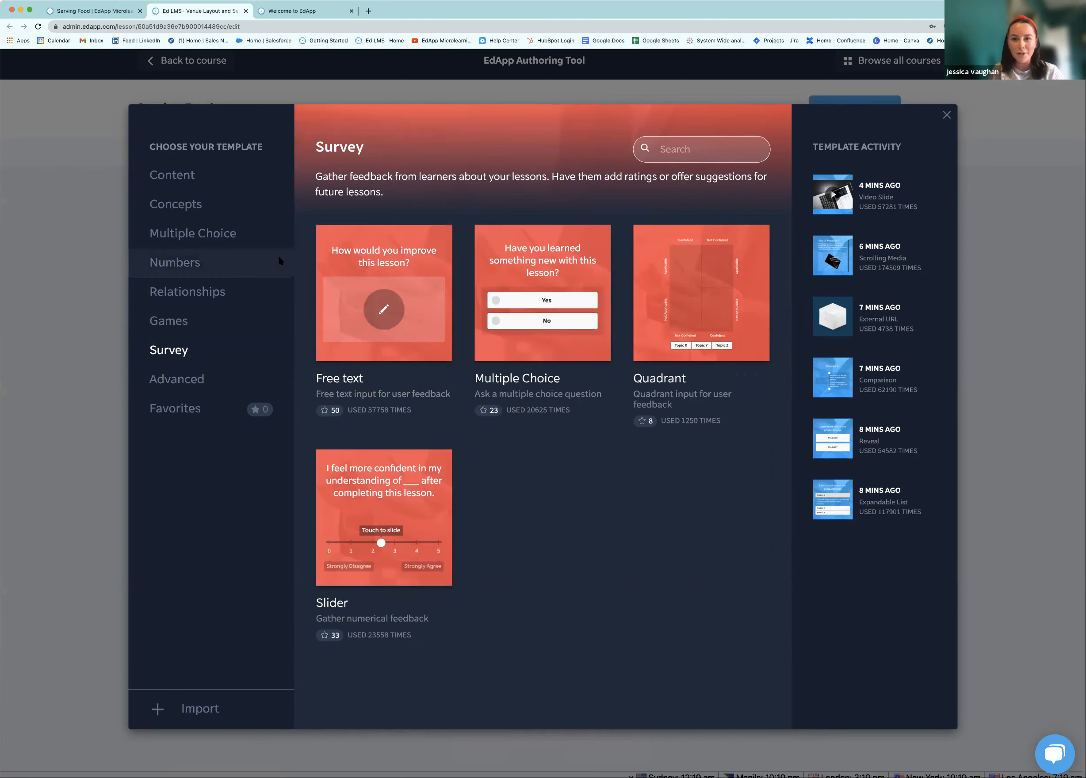
left_click(246, 179)
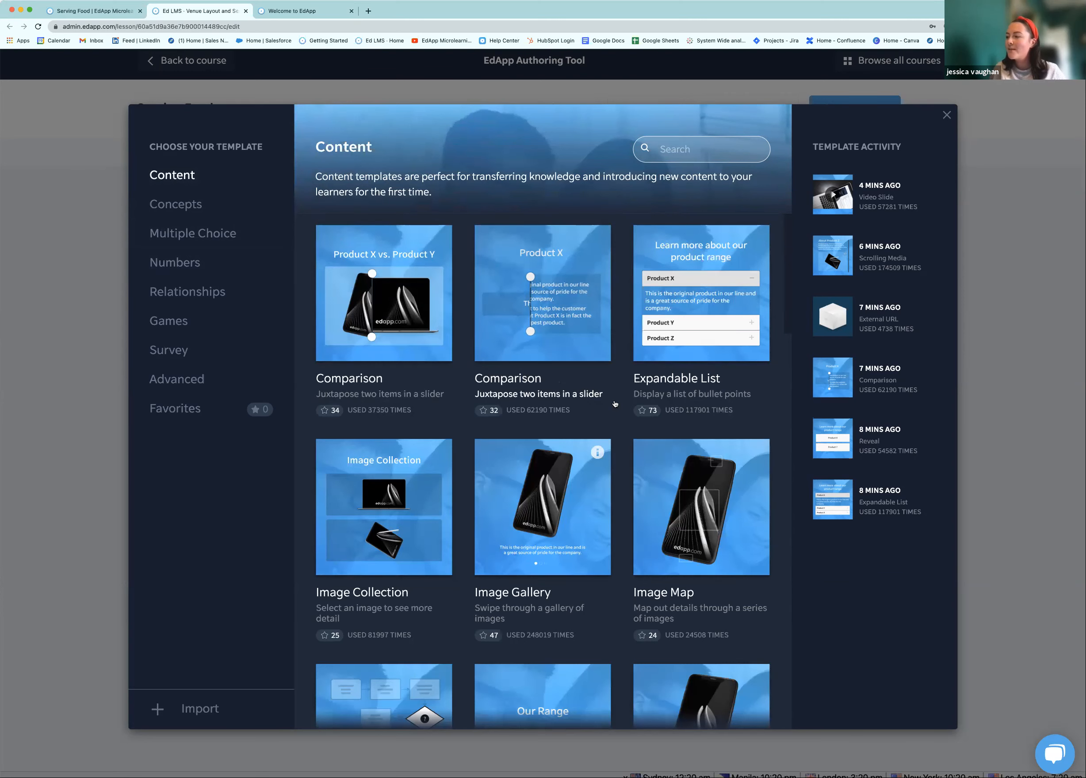
Add an Image Map slide as slide 4 of the Venue Layout lesson
scroll(625, 413, "down", 1)
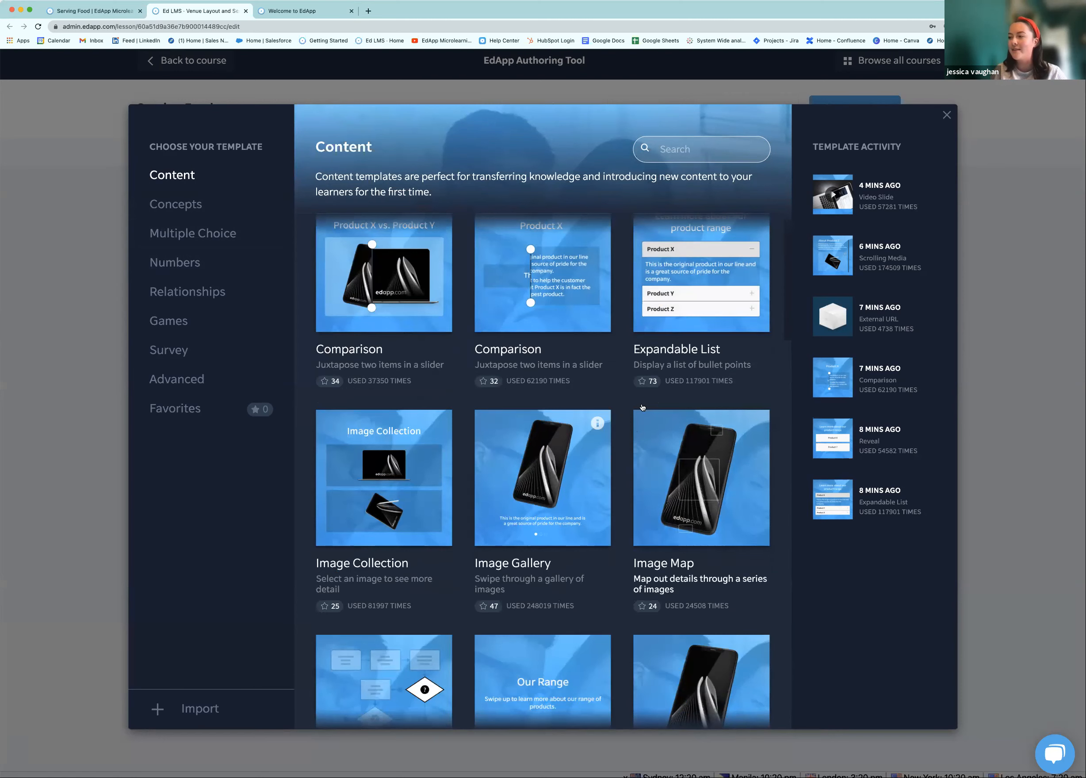
scroll(720, 424, "down", 2)
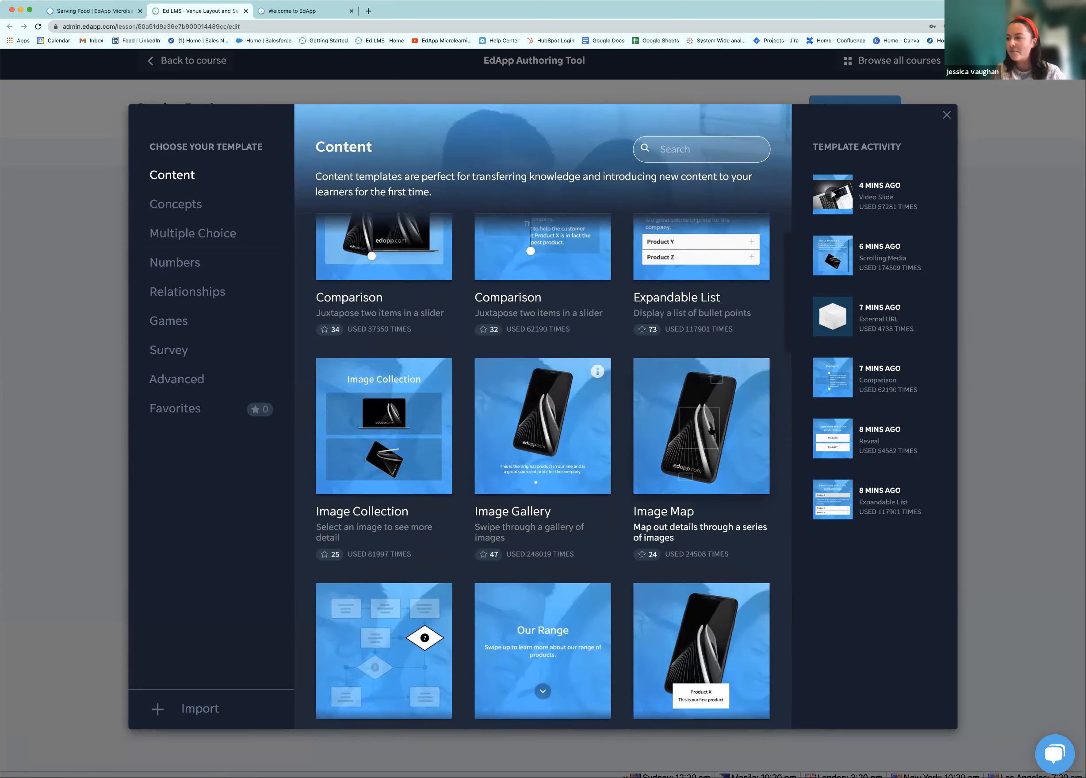
left_click(710, 431)
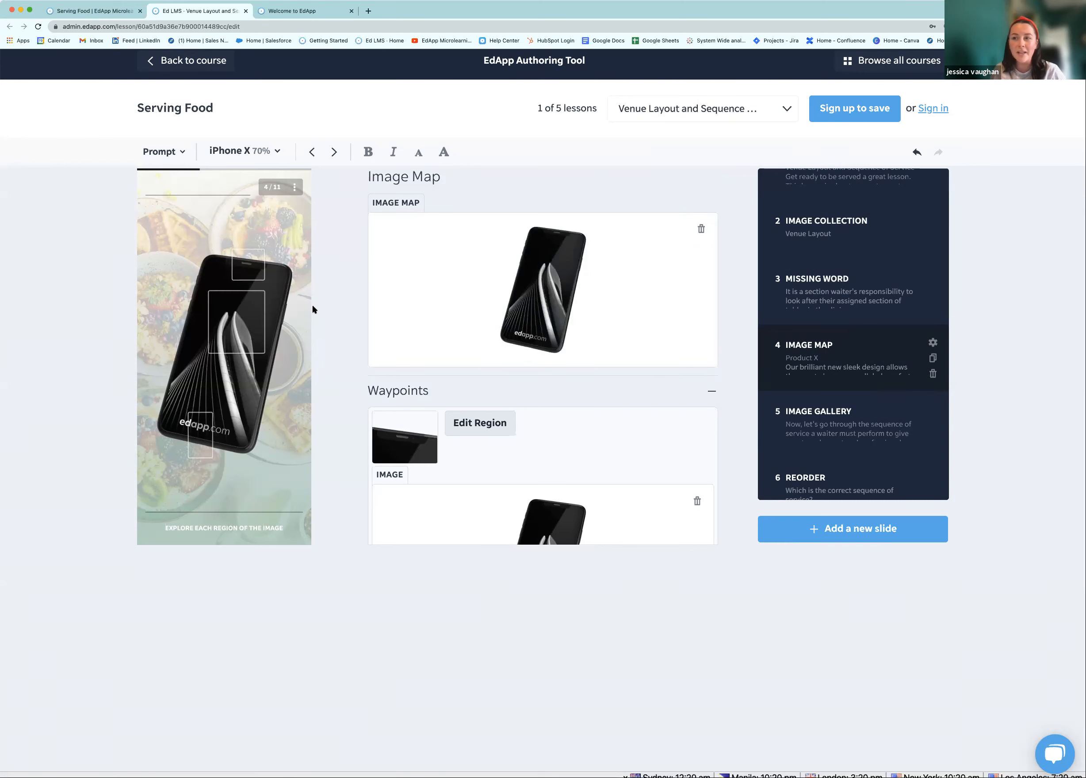
left_click(249, 271)
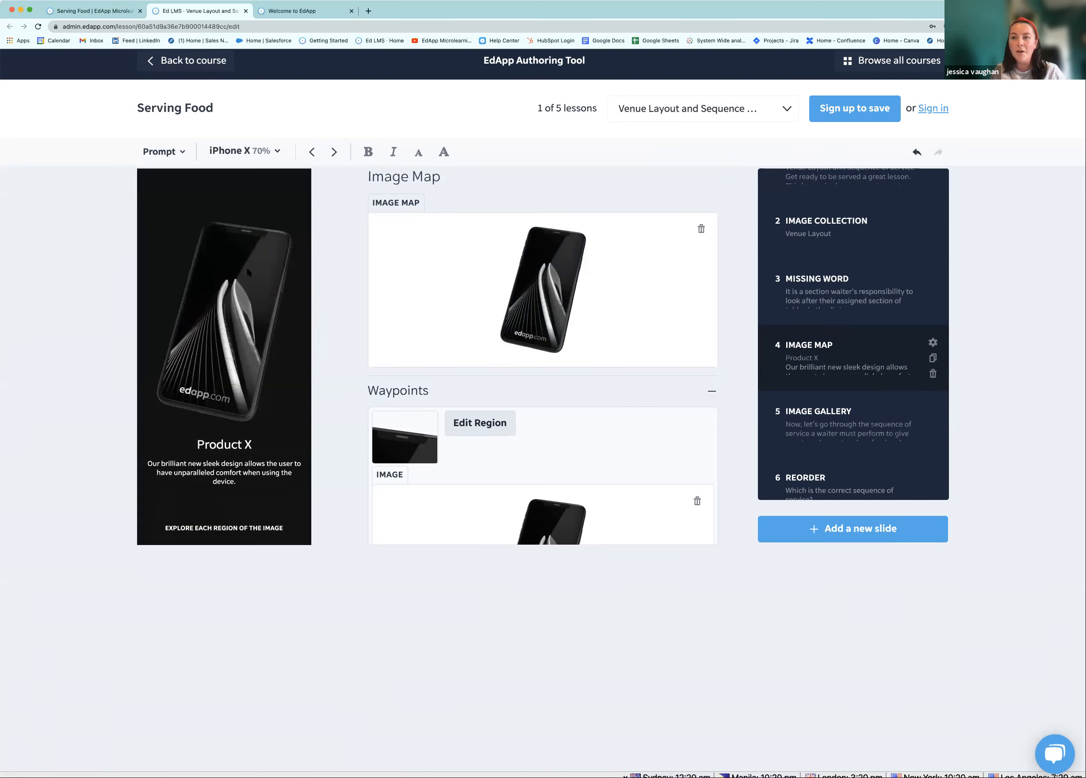
left_click(247, 273)
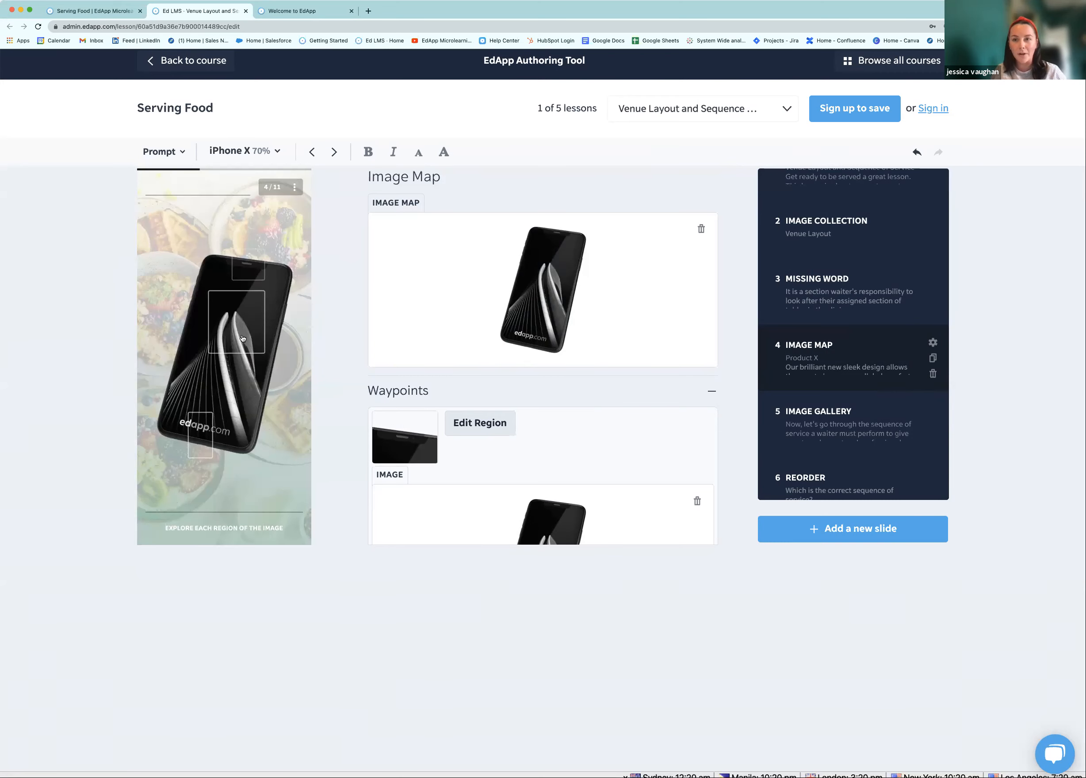
left_click(243, 337)
left_click(232, 420)
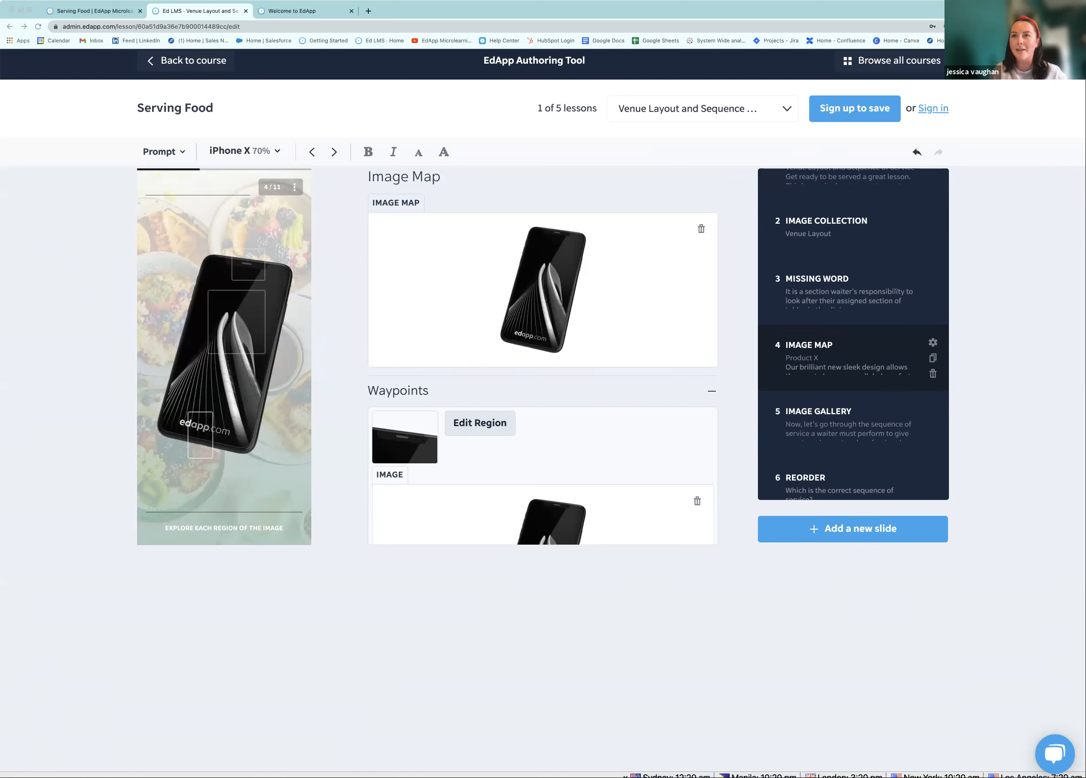
Upload the PizzaExpress restaurant photo as the Image Map picture and preview its first waypoint
left_click_drag(575, 305, 570, 303)
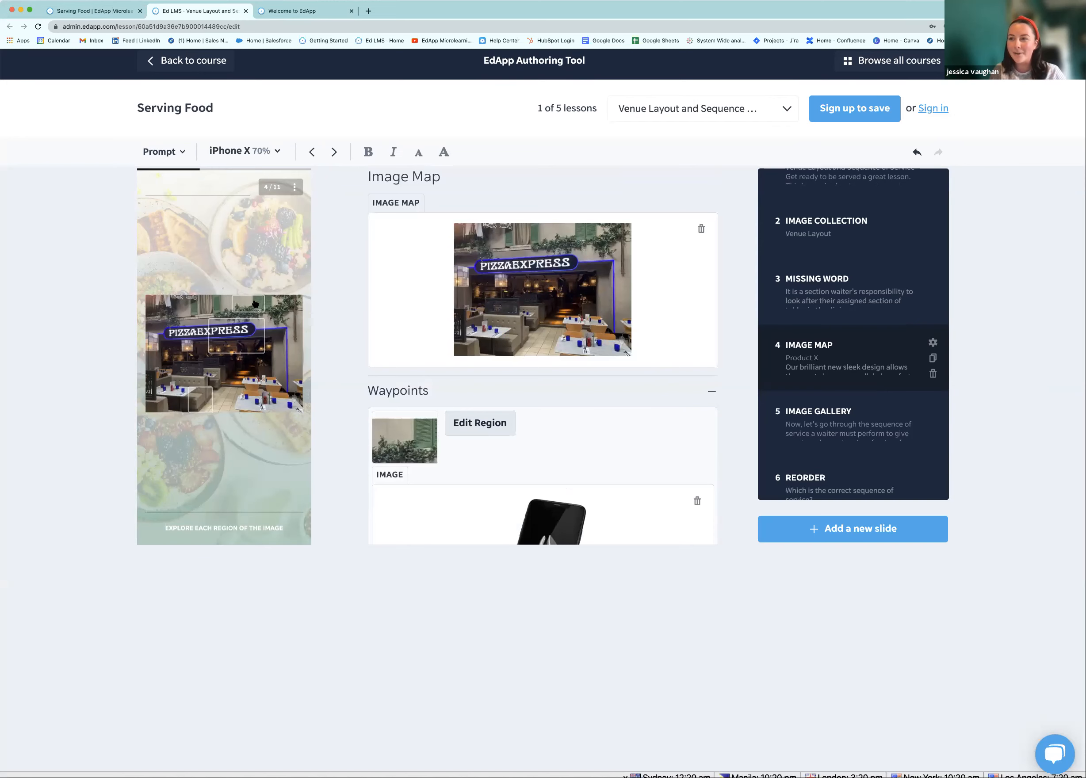
scroll(446, 395, "down", 1)
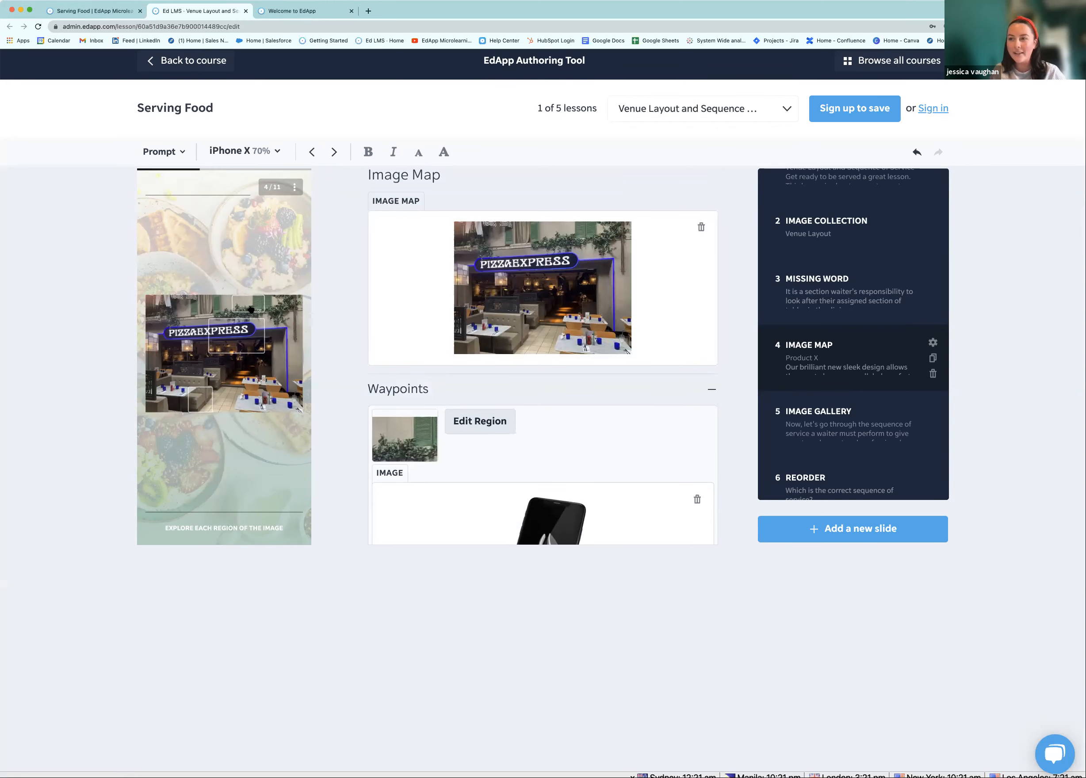
left_click(250, 308)
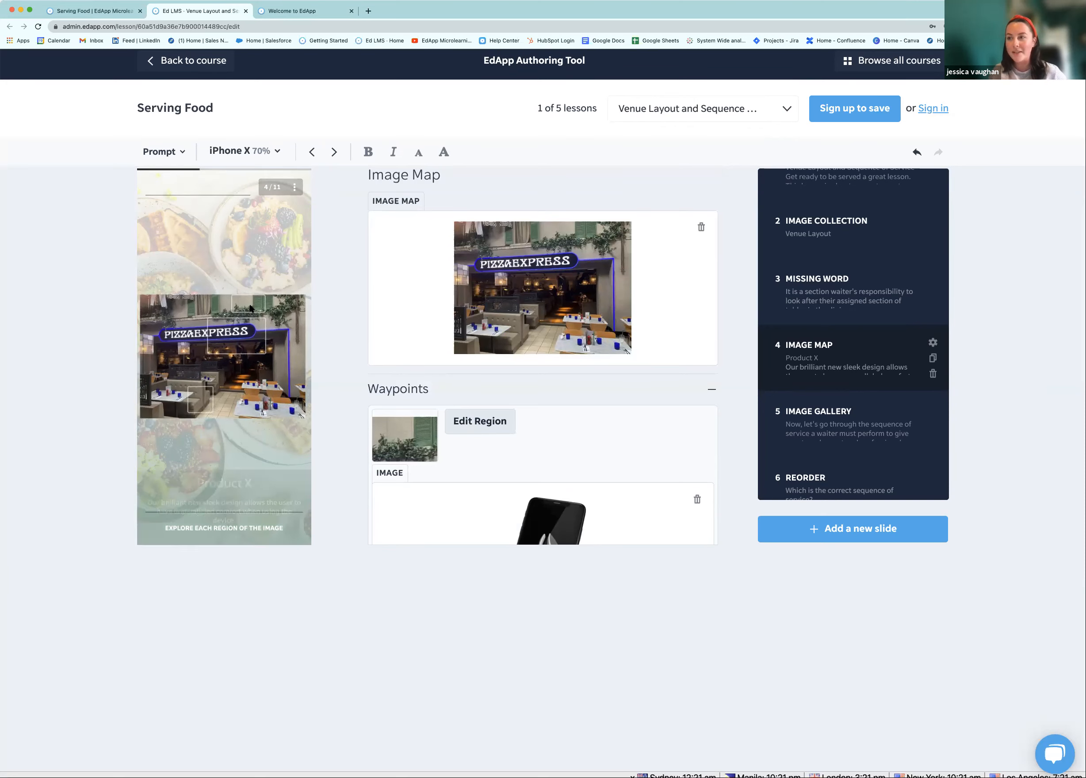
scroll(330, 388, "down", 1)
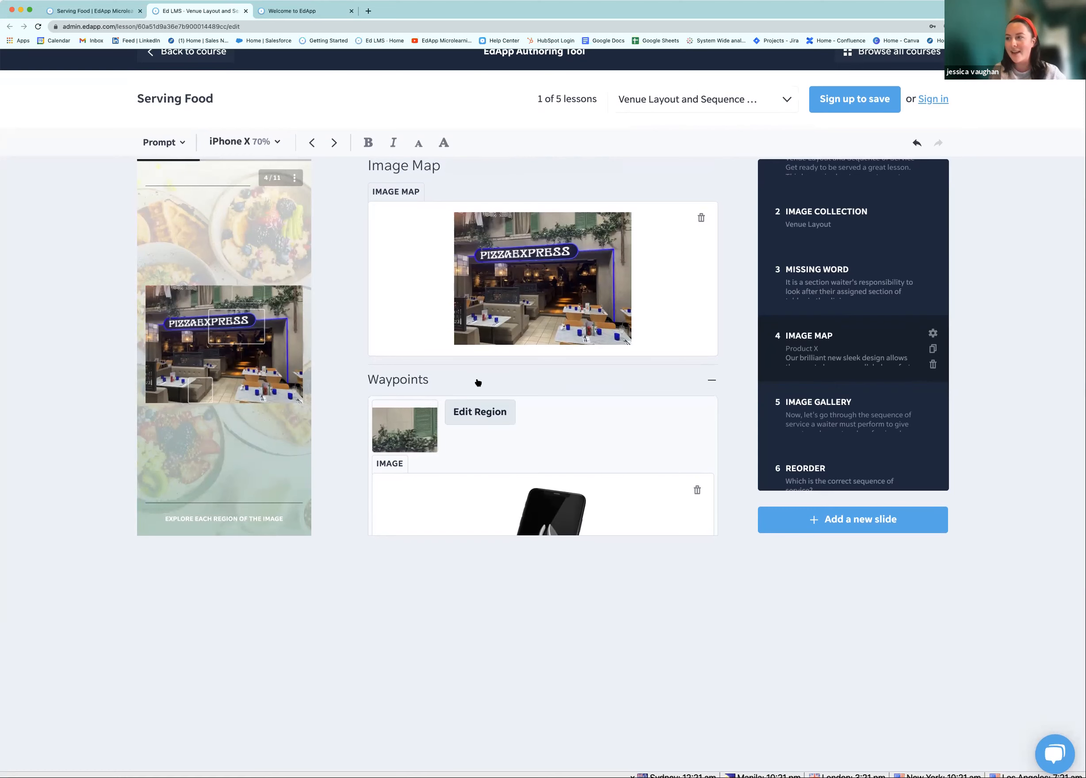
scroll(480, 378, "down", 3)
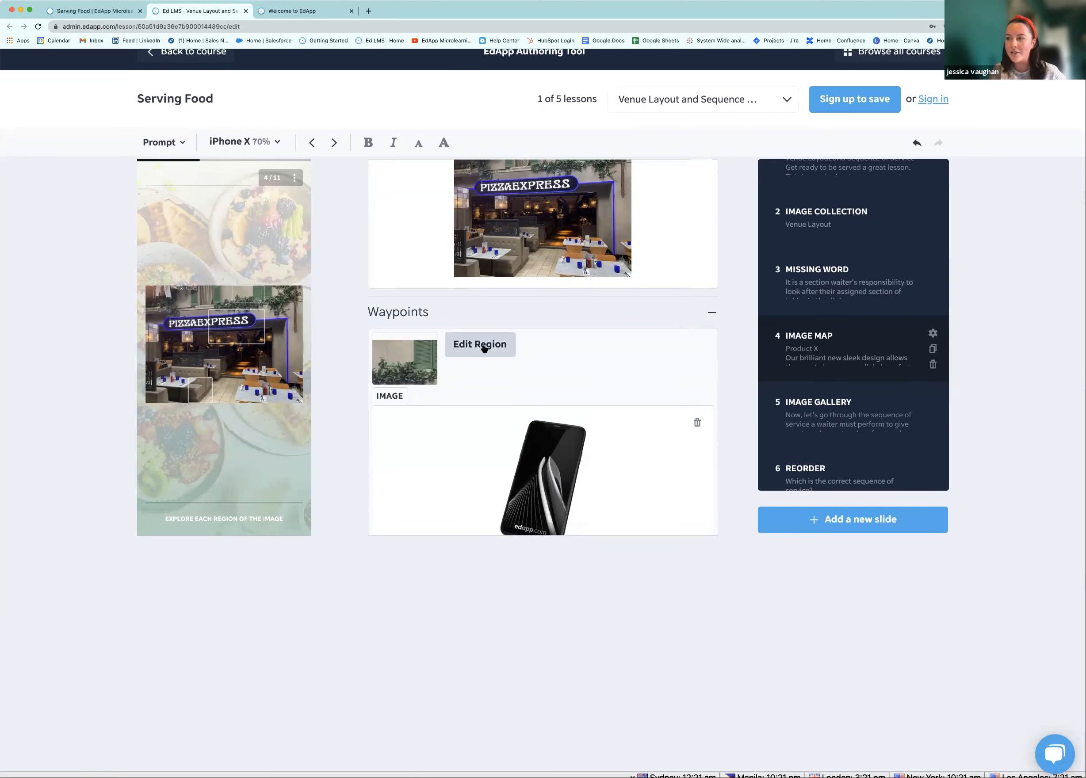
left_click(484, 348)
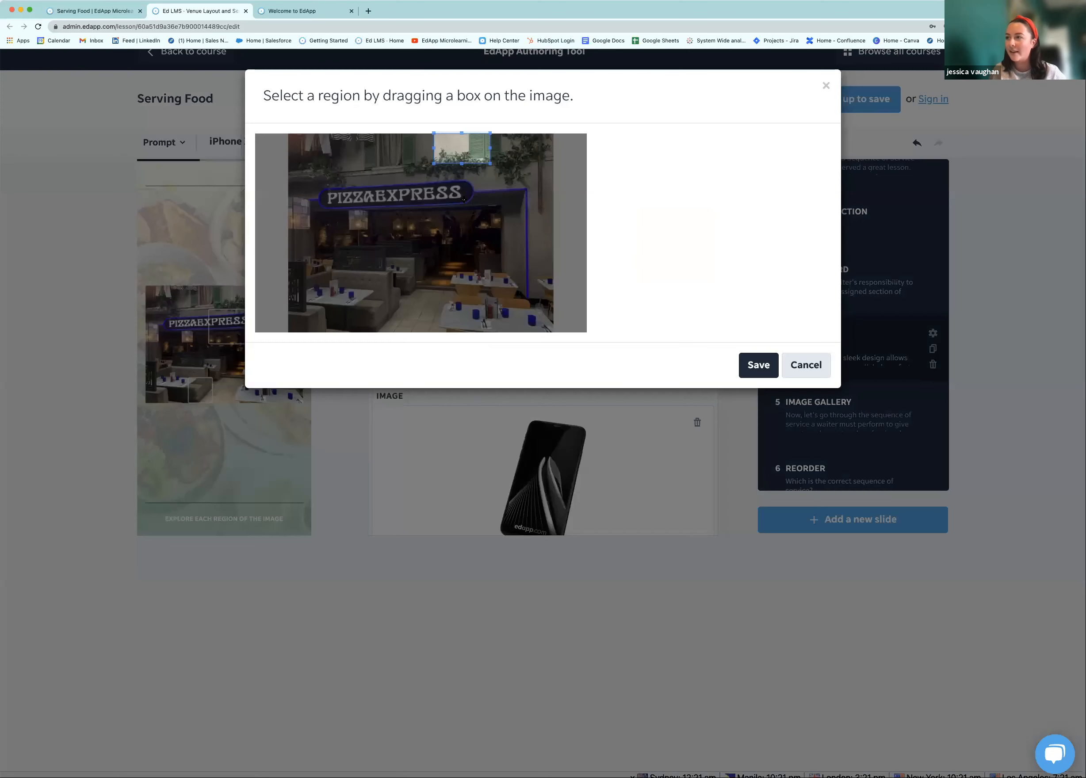
Redraw the first waypoint's region over the lower-left booth area and save it
left_click_drag(462, 152, 438, 332)
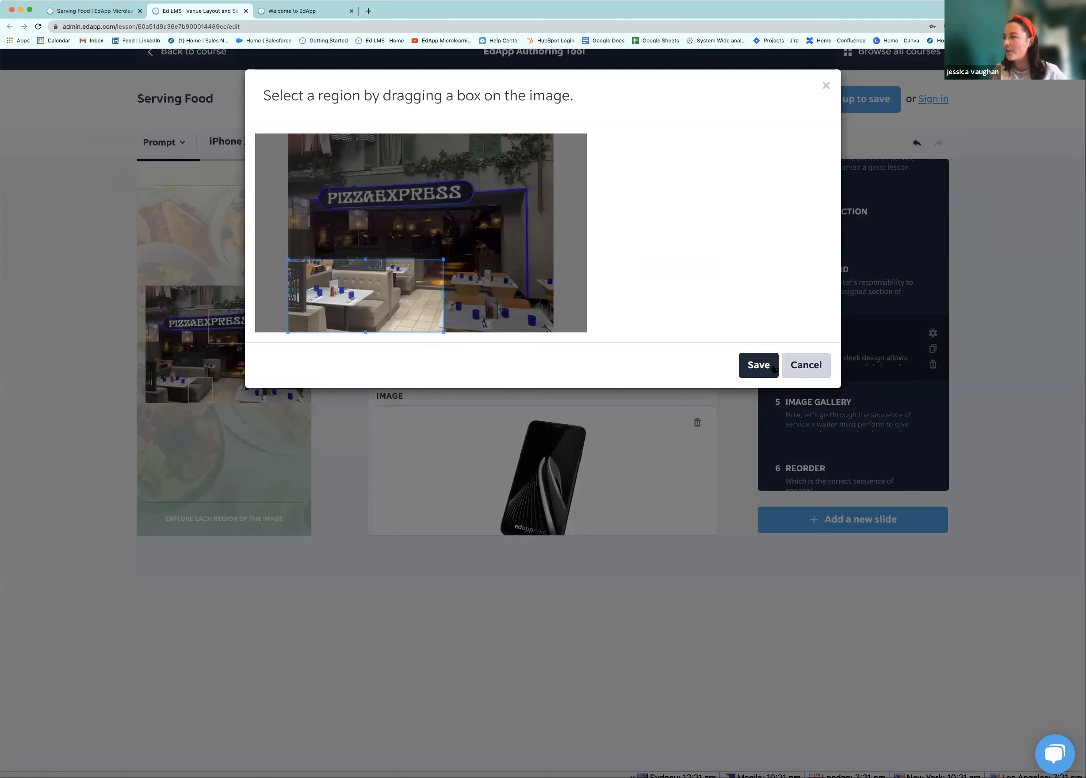
left_click(754, 365)
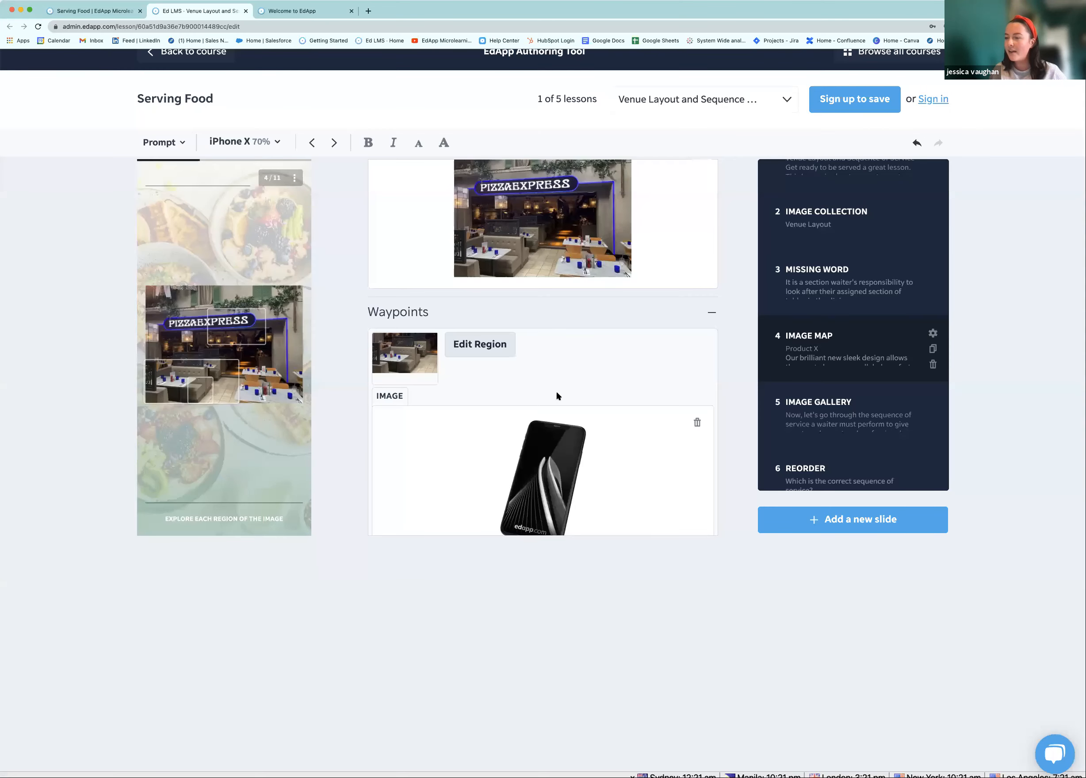
scroll(508, 398, "down", 1)
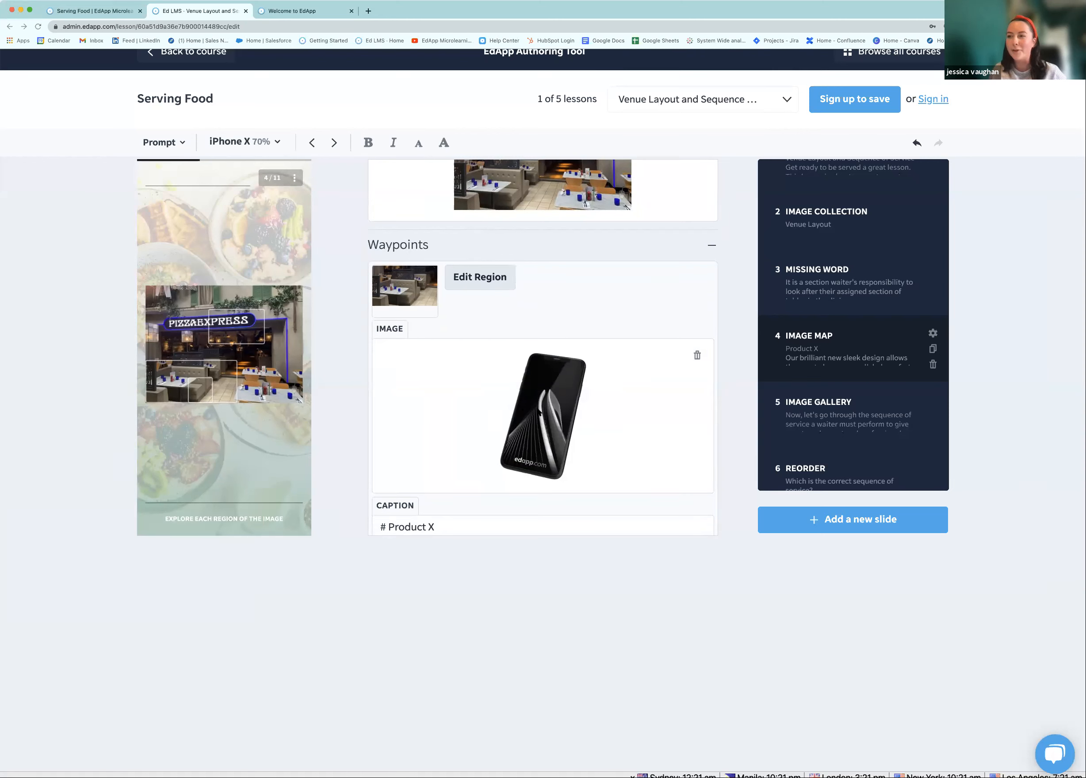
Replace the first waypoint's phone image with a pizza photo and preview its Product X card
left_click_drag(539, 413, 551, 485)
left_click(548, 477)
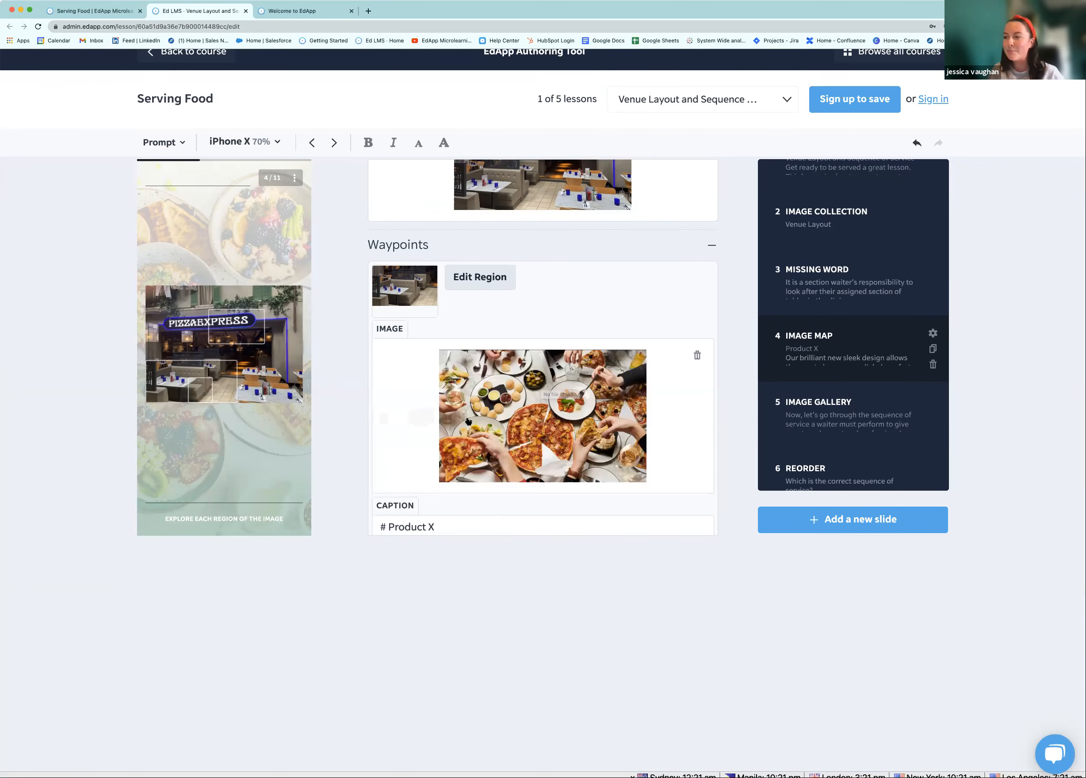
left_click(158, 377)
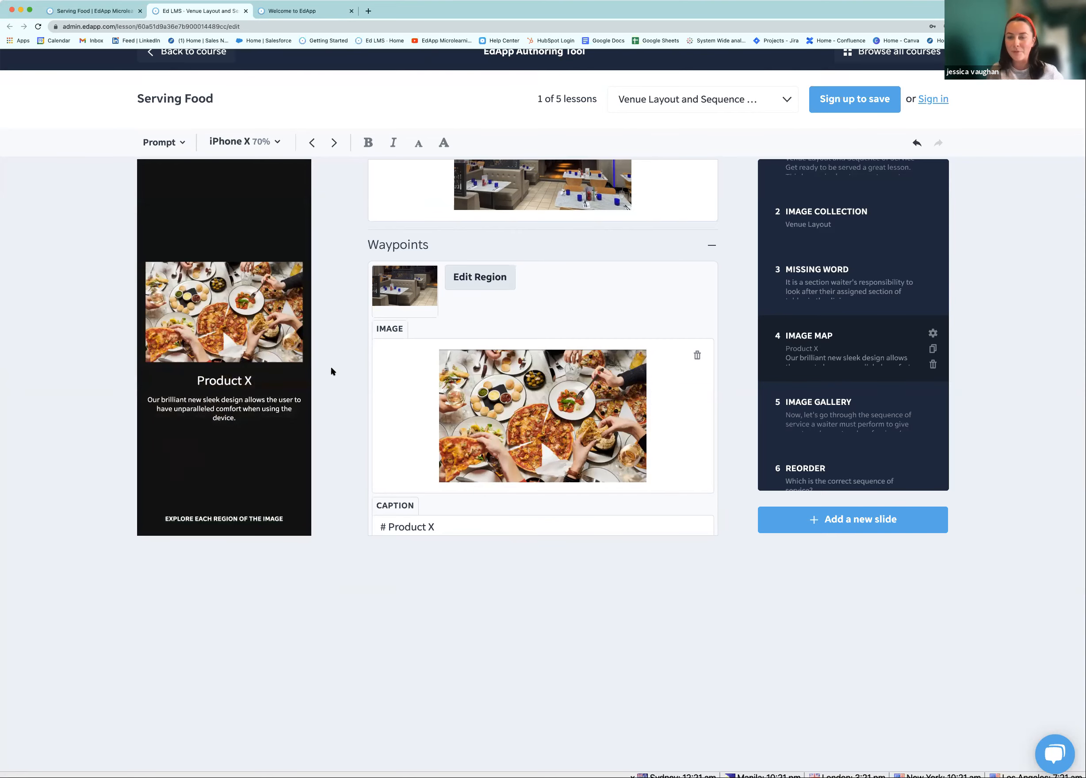
Change the first waypoint's caption title to Pizza and delete the description paragraph
scroll(412, 477, "down", 2)
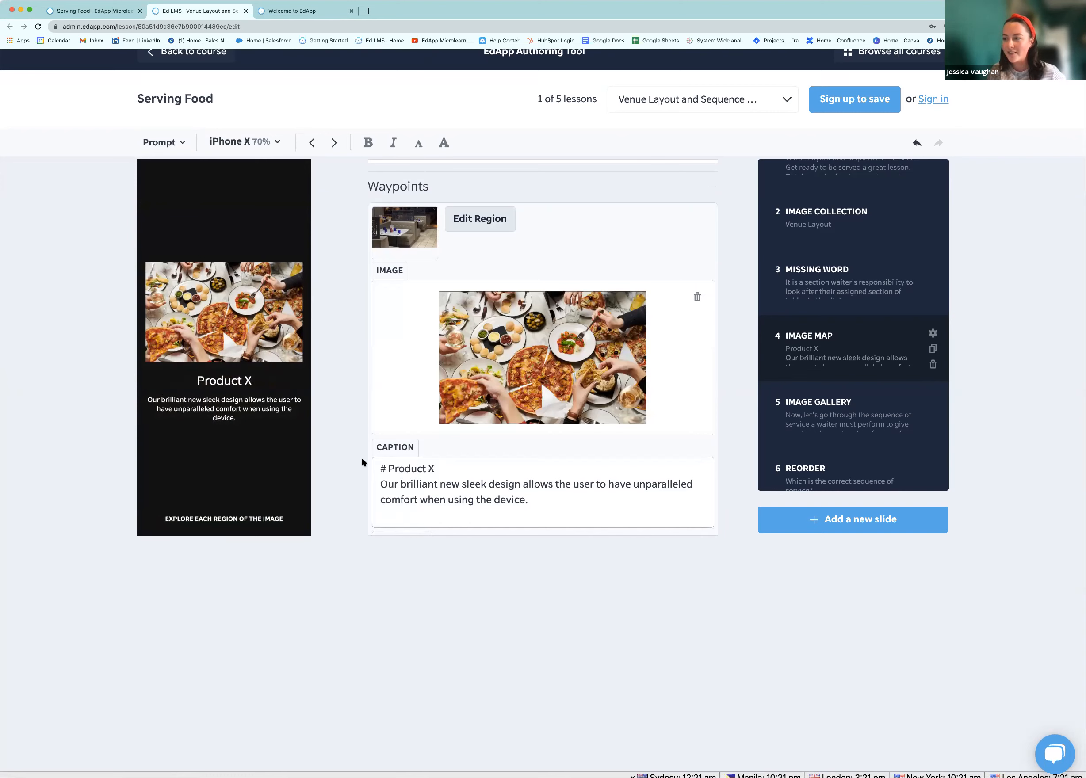
triple_click(497, 468)
type("Pizza")
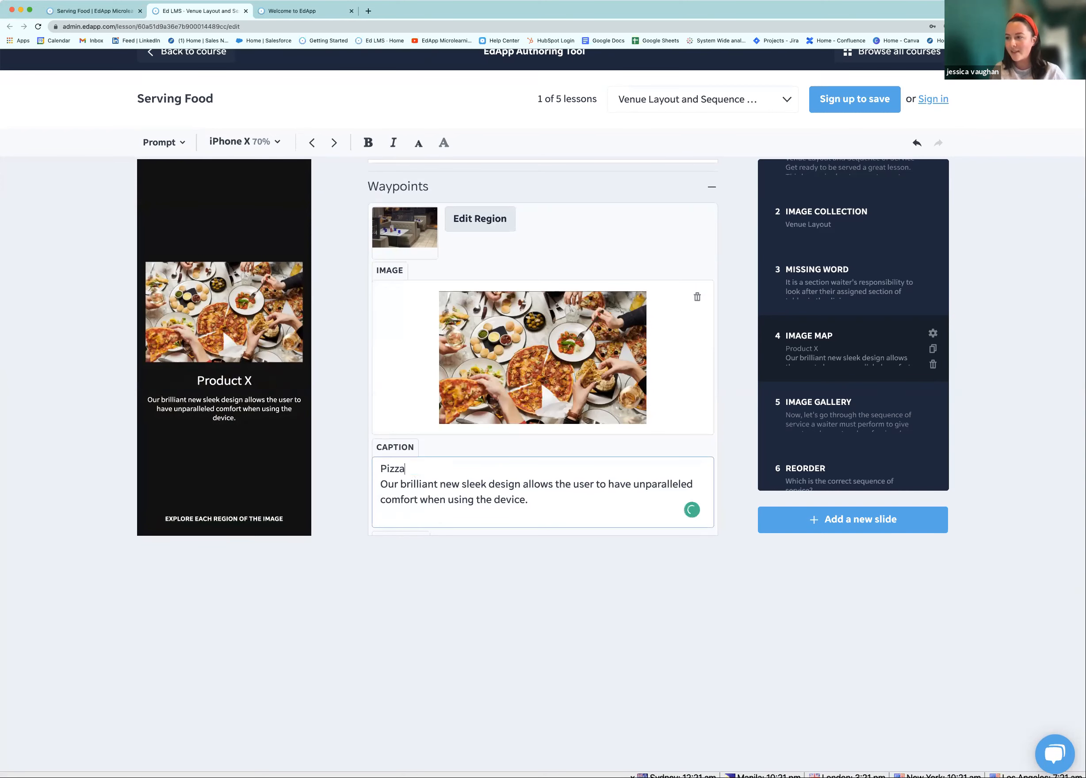
triple_click(369, 484)
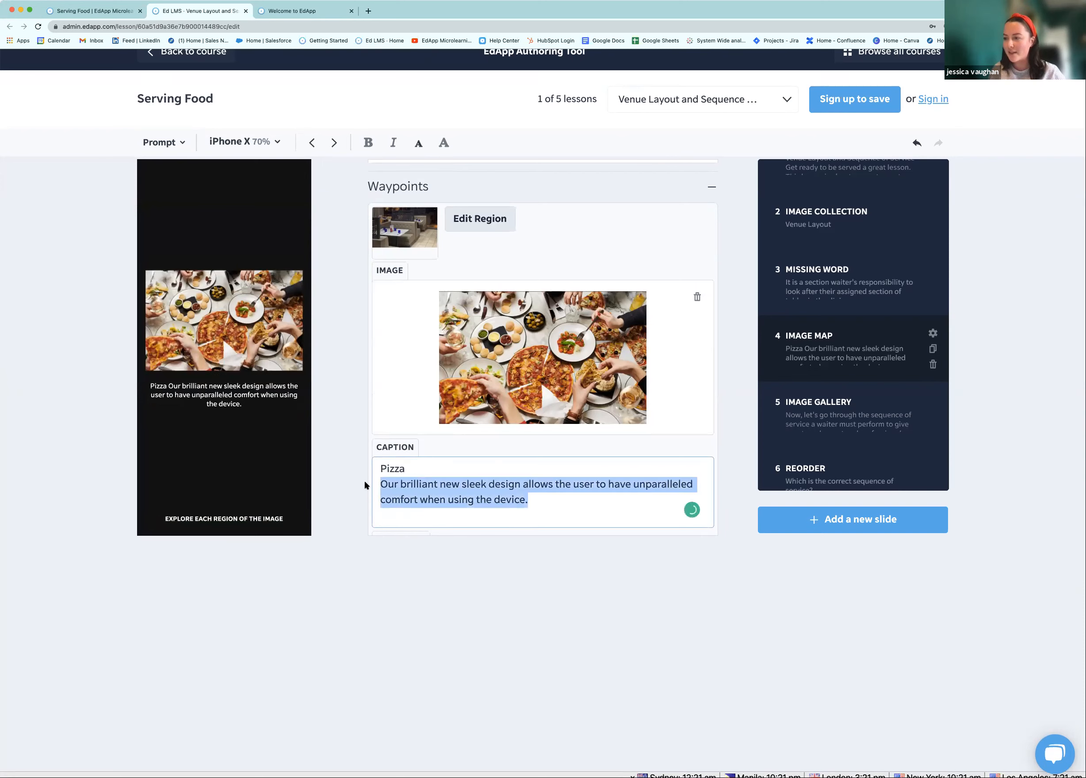
key("BackSpace")
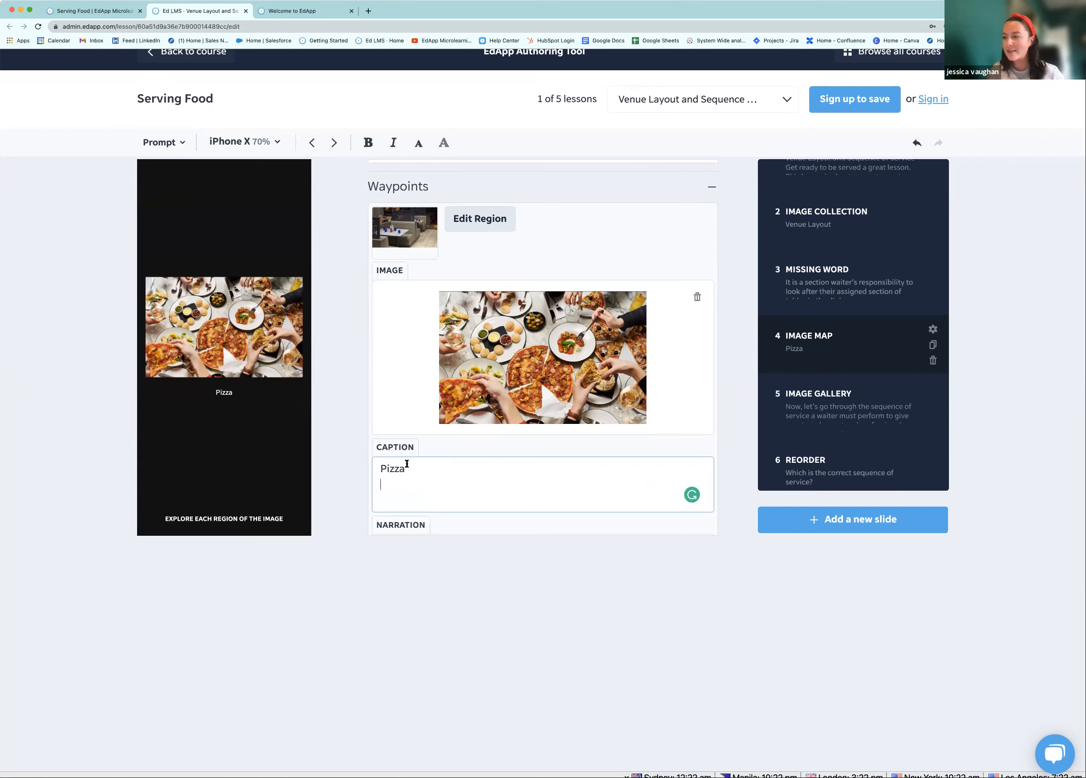
Format the Pizza caption as a bold heading
left_click_drag(404, 468, 362, 463)
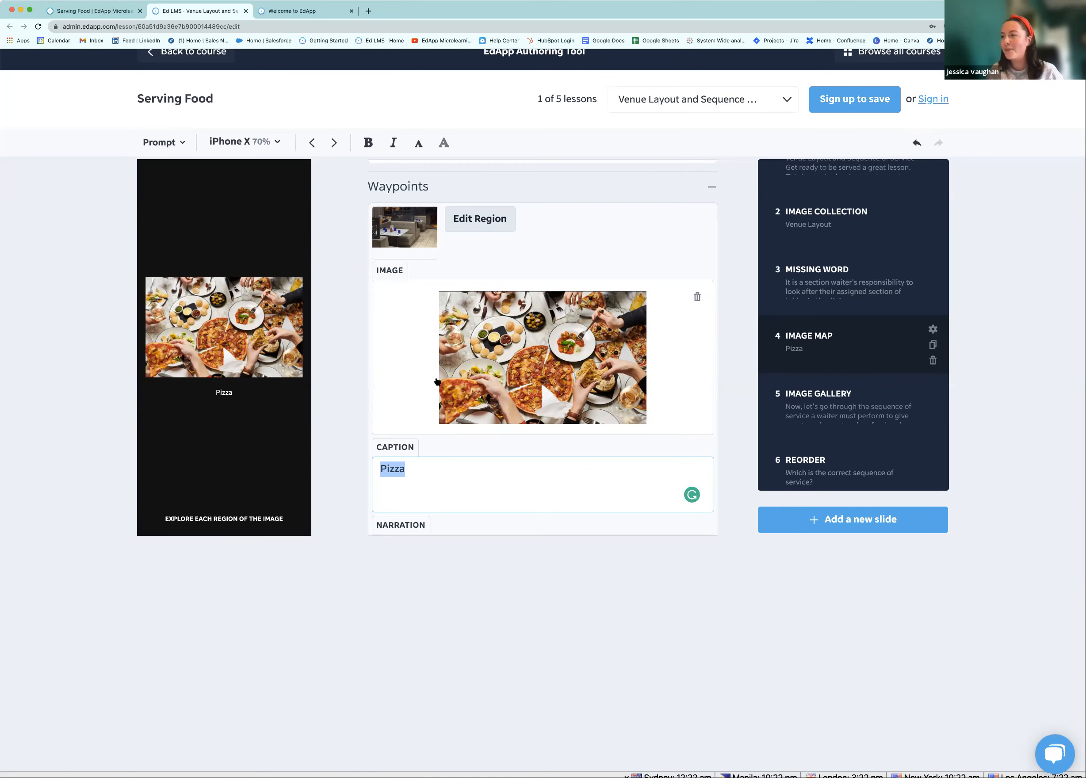
mouse_move(437, 382)
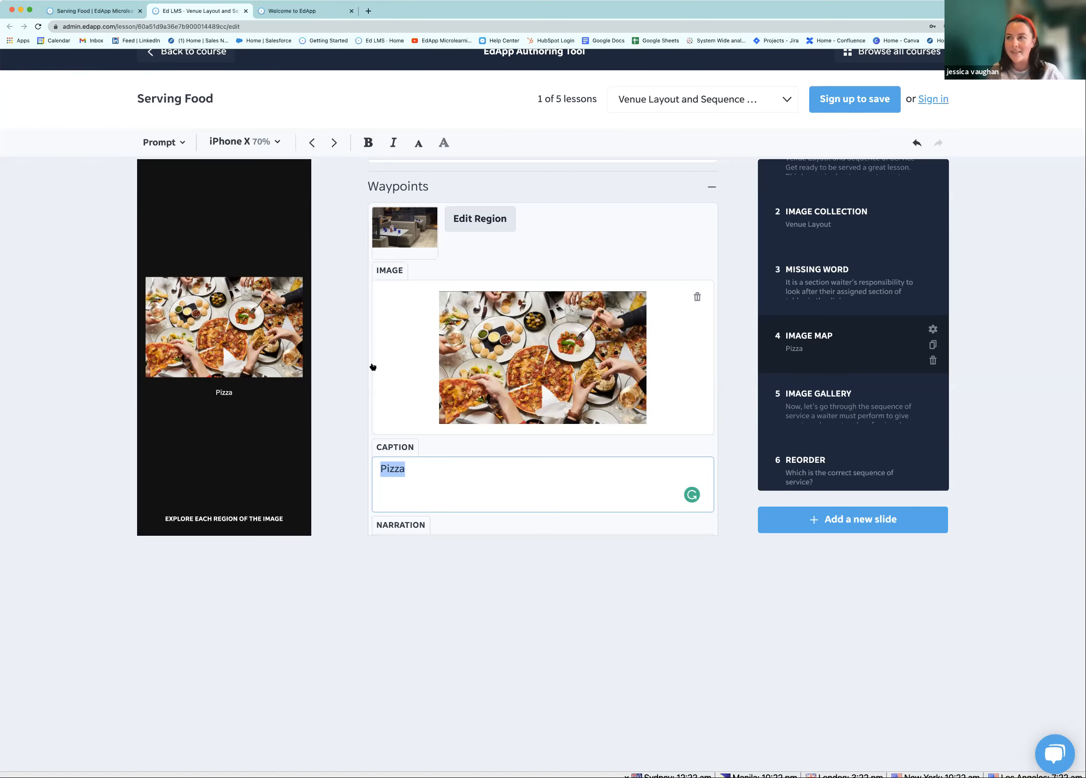
mouse_move(380, 305)
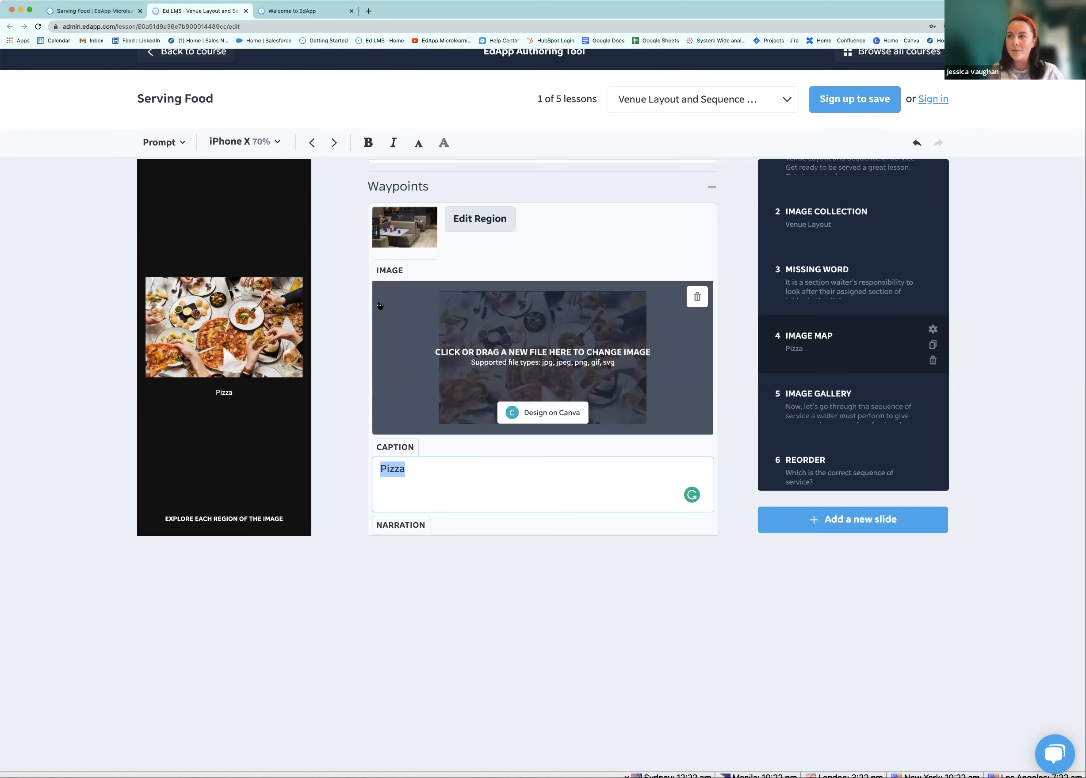
left_click(368, 143)
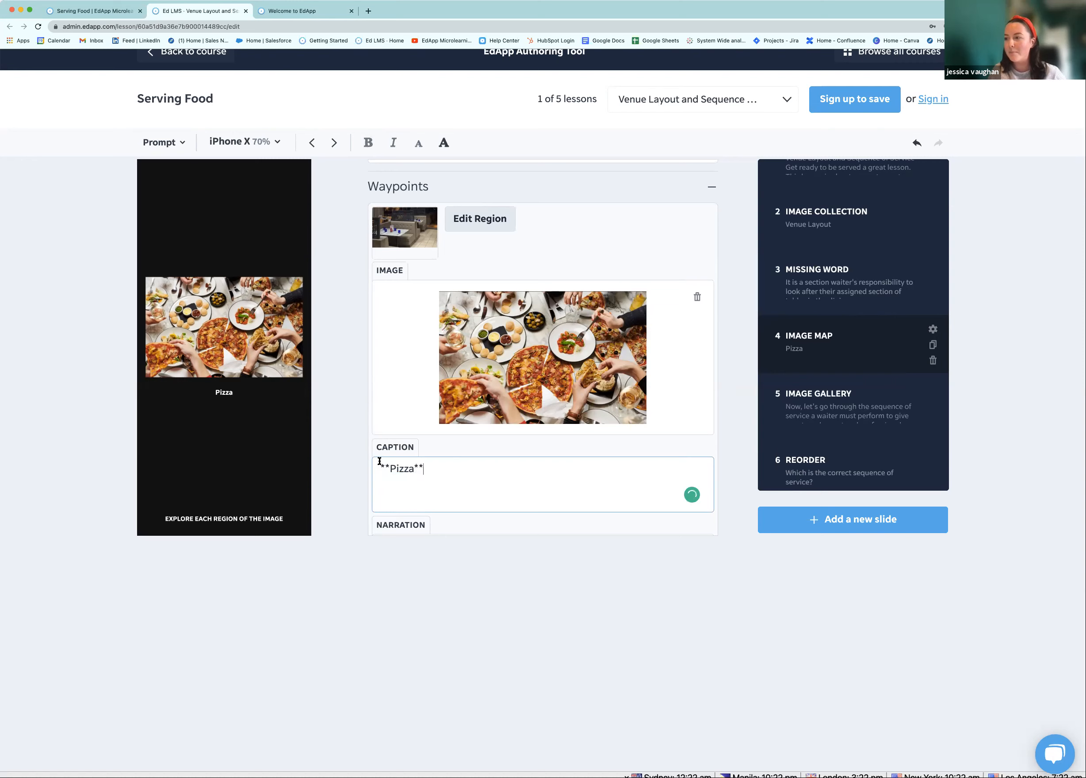
left_click_drag(423, 469, 371, 465)
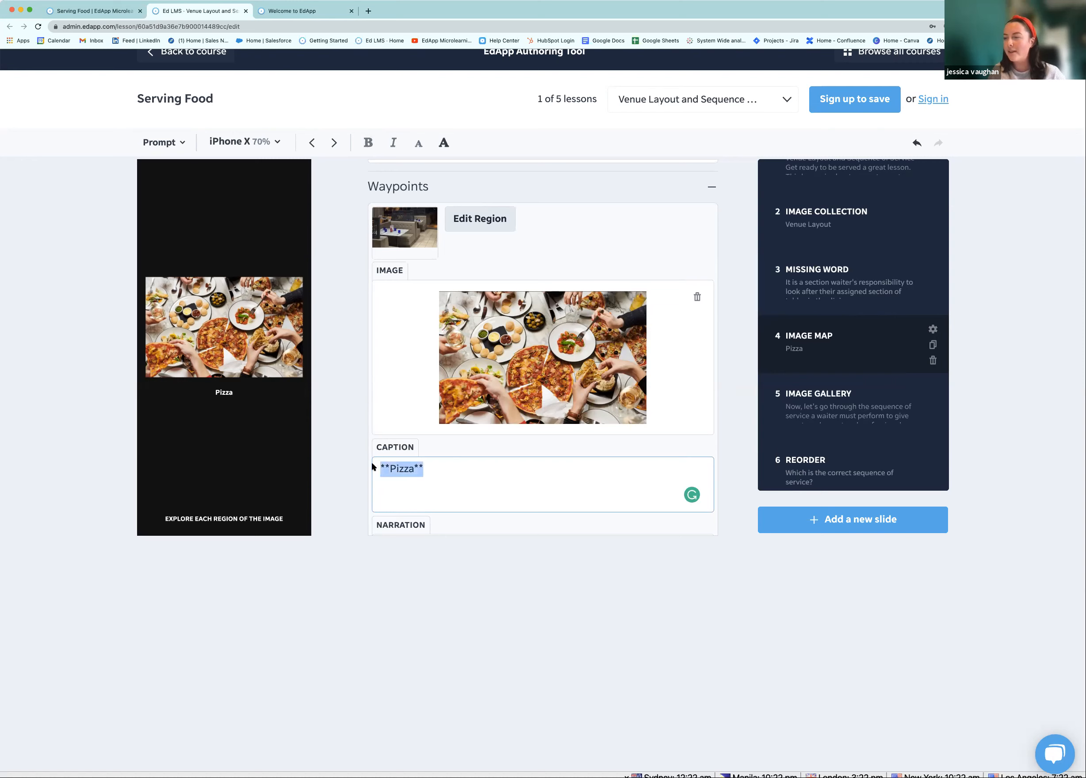
left_click(443, 145)
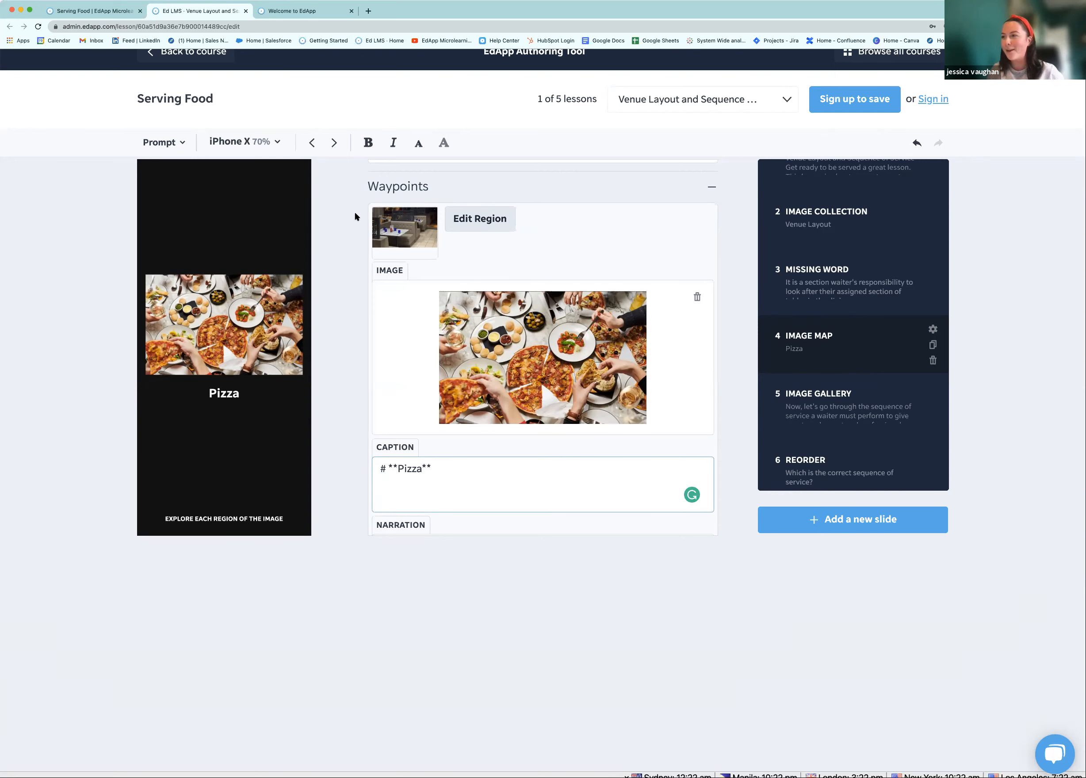
left_click(274, 244)
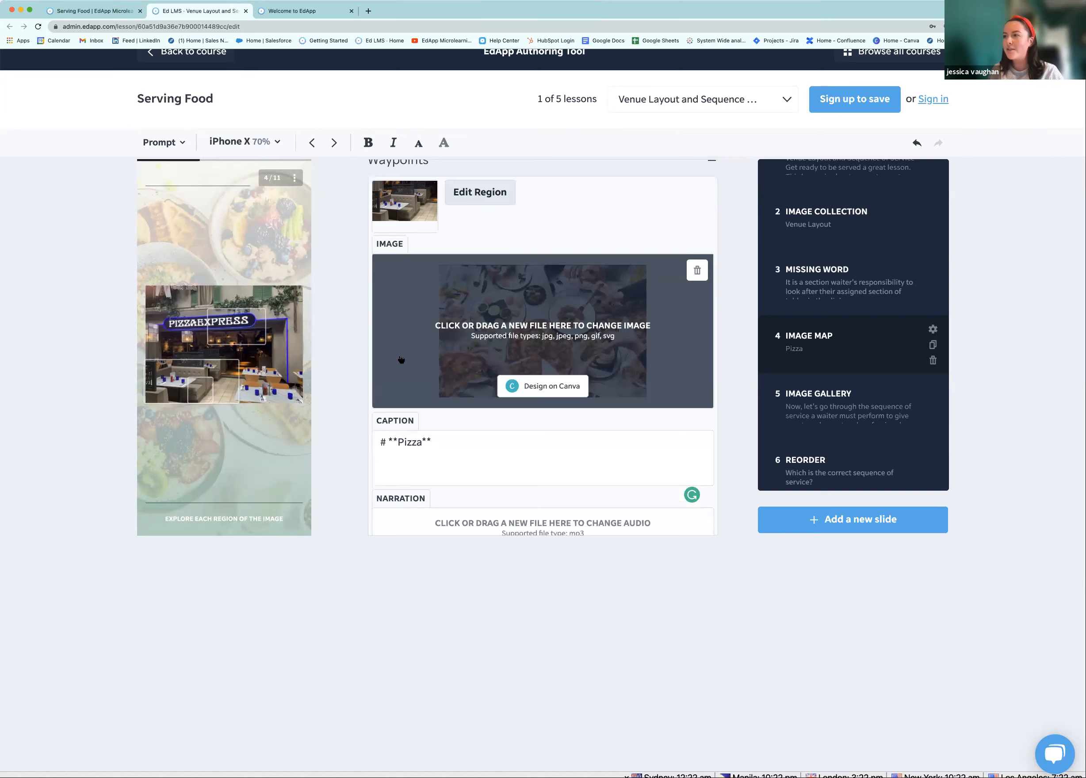
Move the second waypoint's region from the PizzaExpress sign onto the front table and save
scroll(401, 359, "down", 3)
scroll(451, 430, "down", 3)
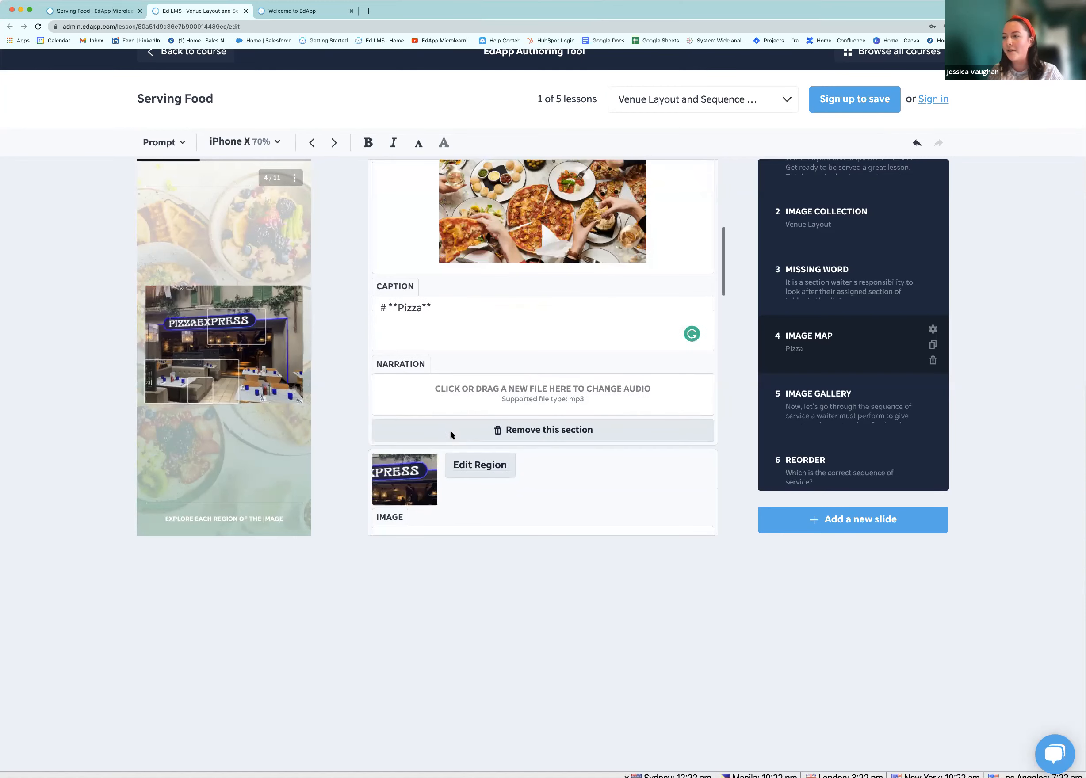
left_click(472, 407)
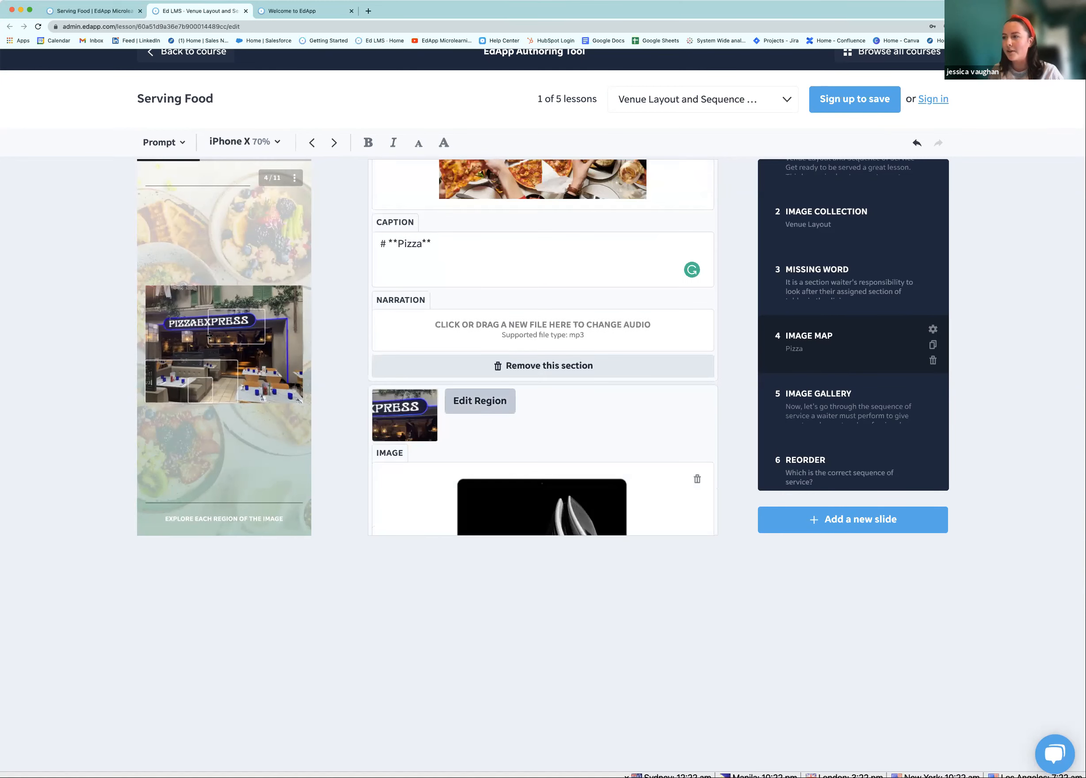
left_click_drag(441, 204, 490, 275)
left_click(746, 367)
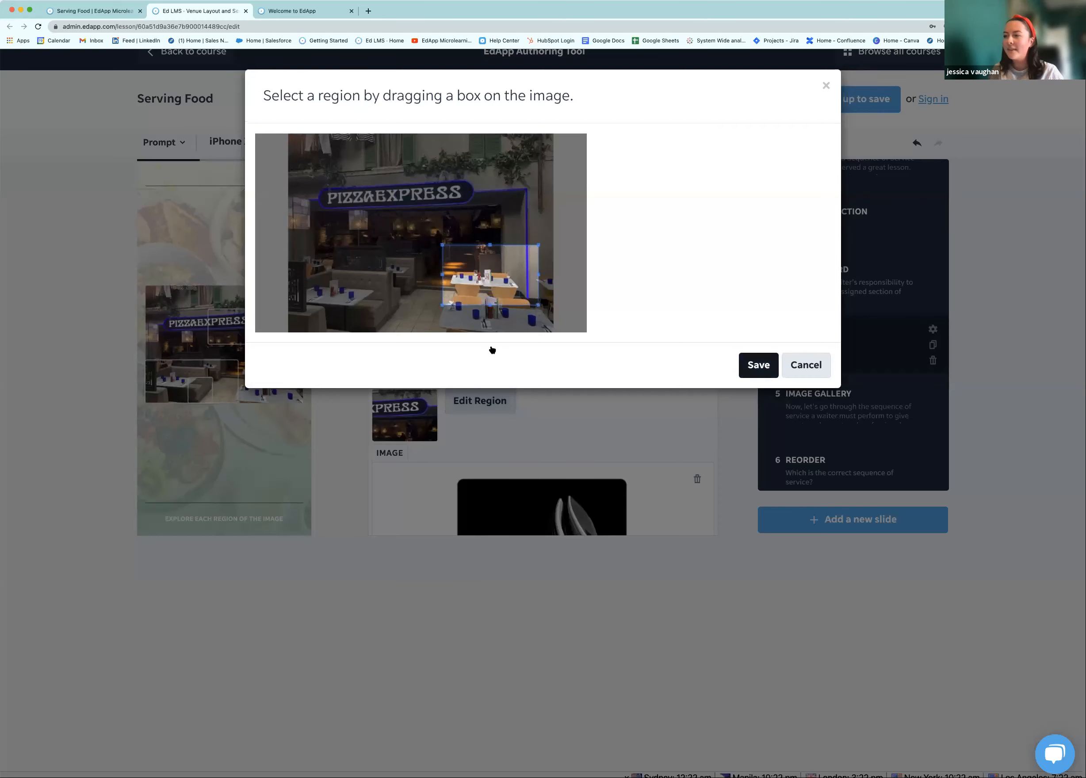
Start a new Canva design for the second waypoint's replacement image
scroll(433, 385, "down", 1)
scroll(434, 386, "down", 1)
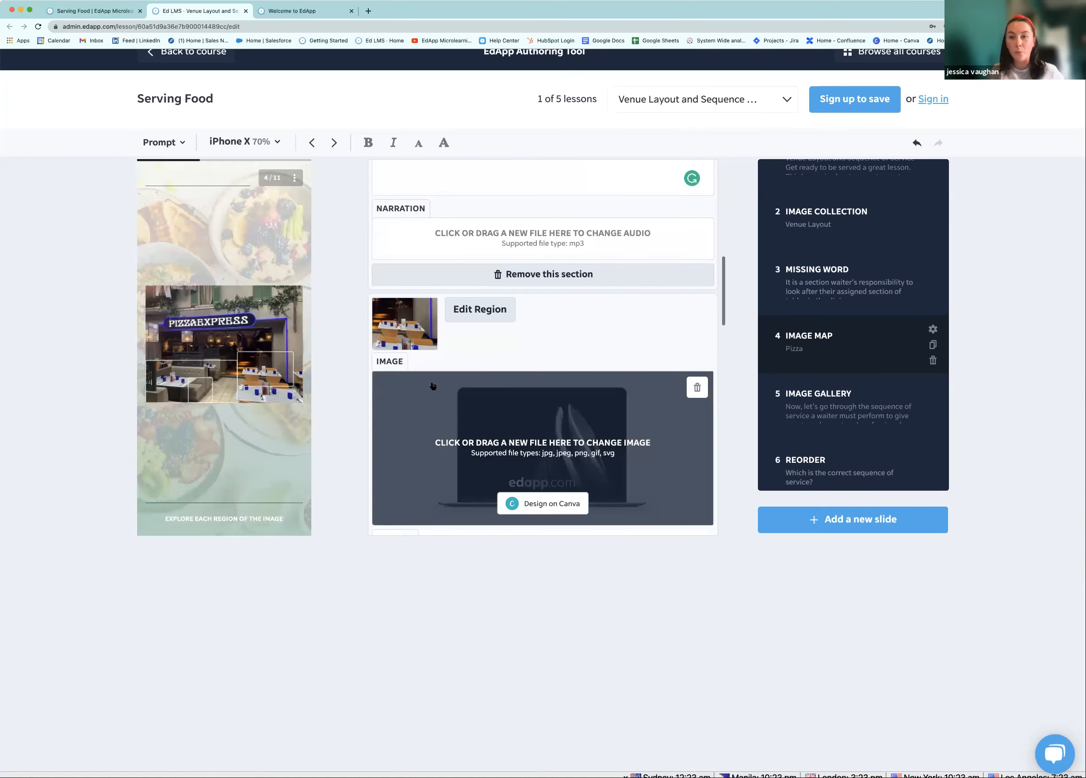
scroll(523, 385, "down", 1)
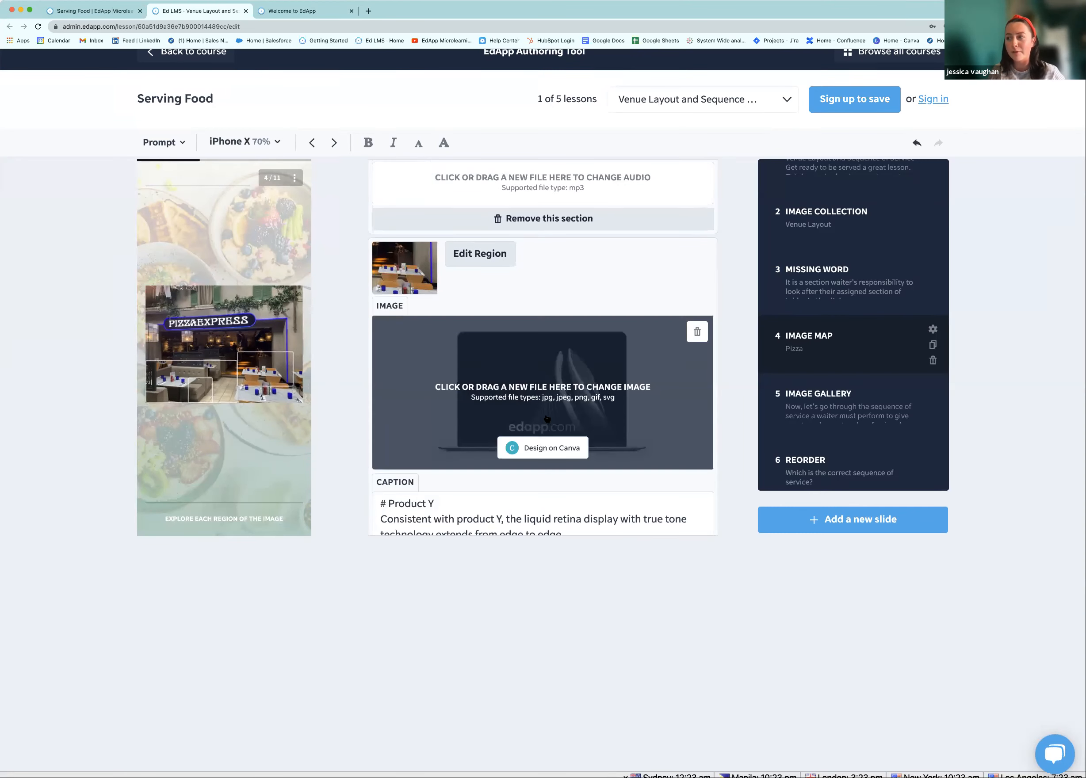
scroll(546, 419, "down", 1)
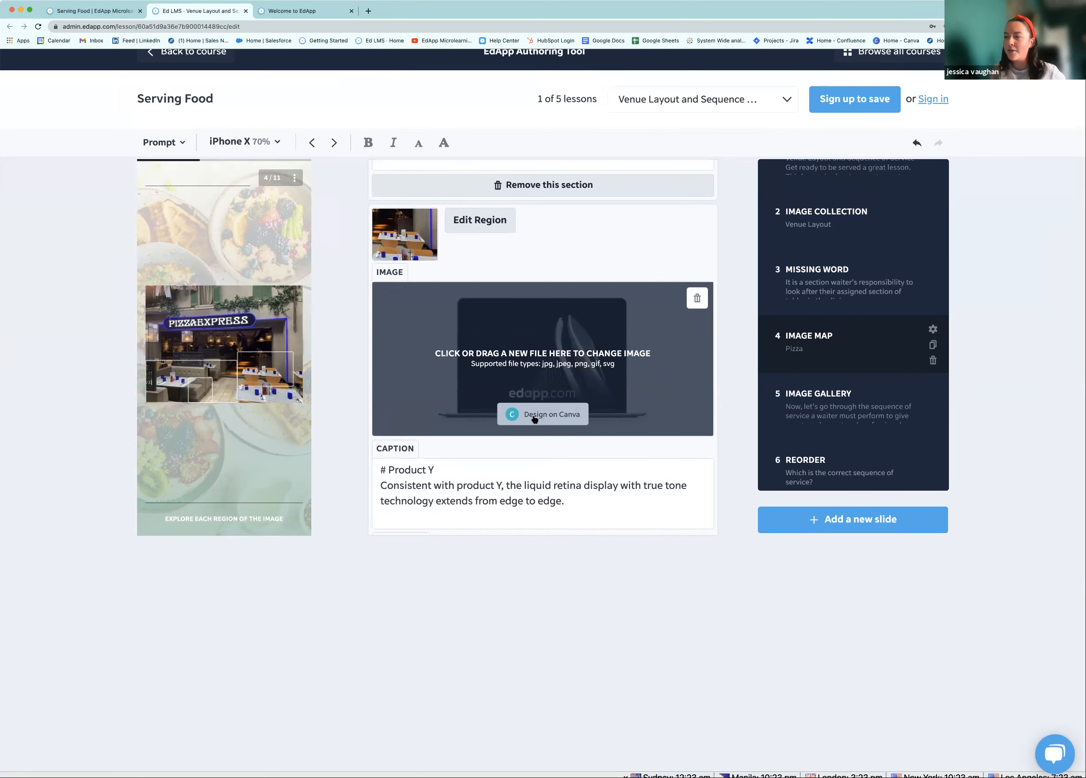
left_click(534, 418)
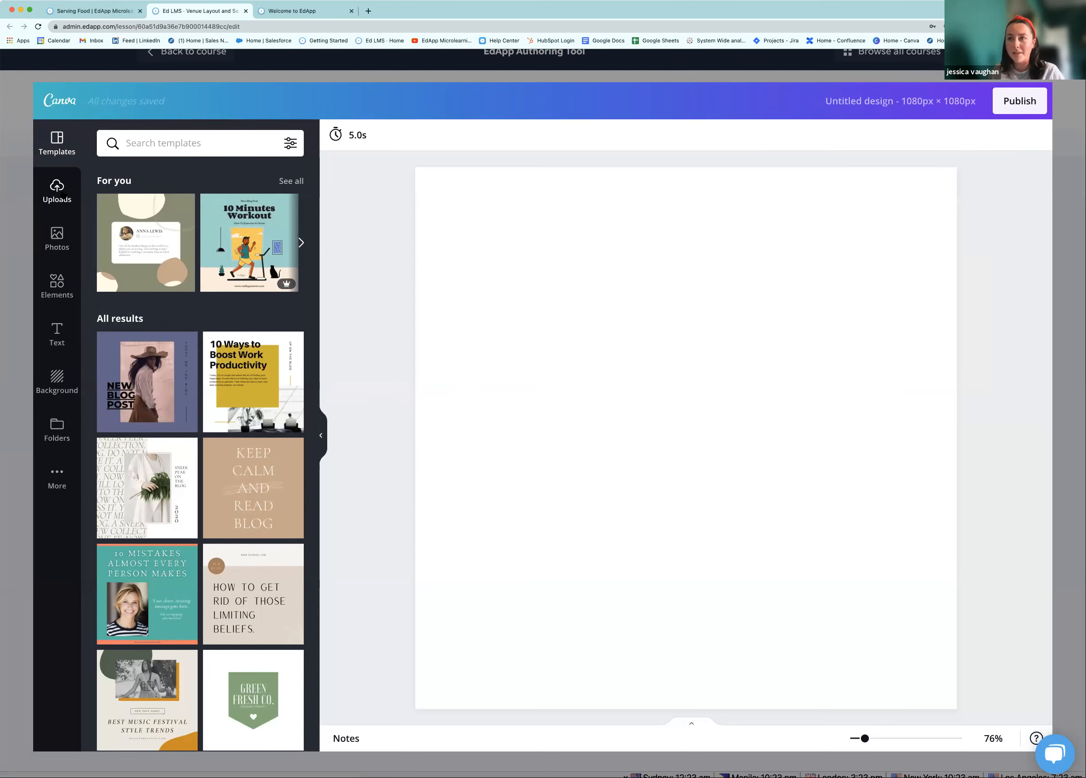
Search Canva stock photos for 'waiter' and add the first result to the design
left_click(61, 203)
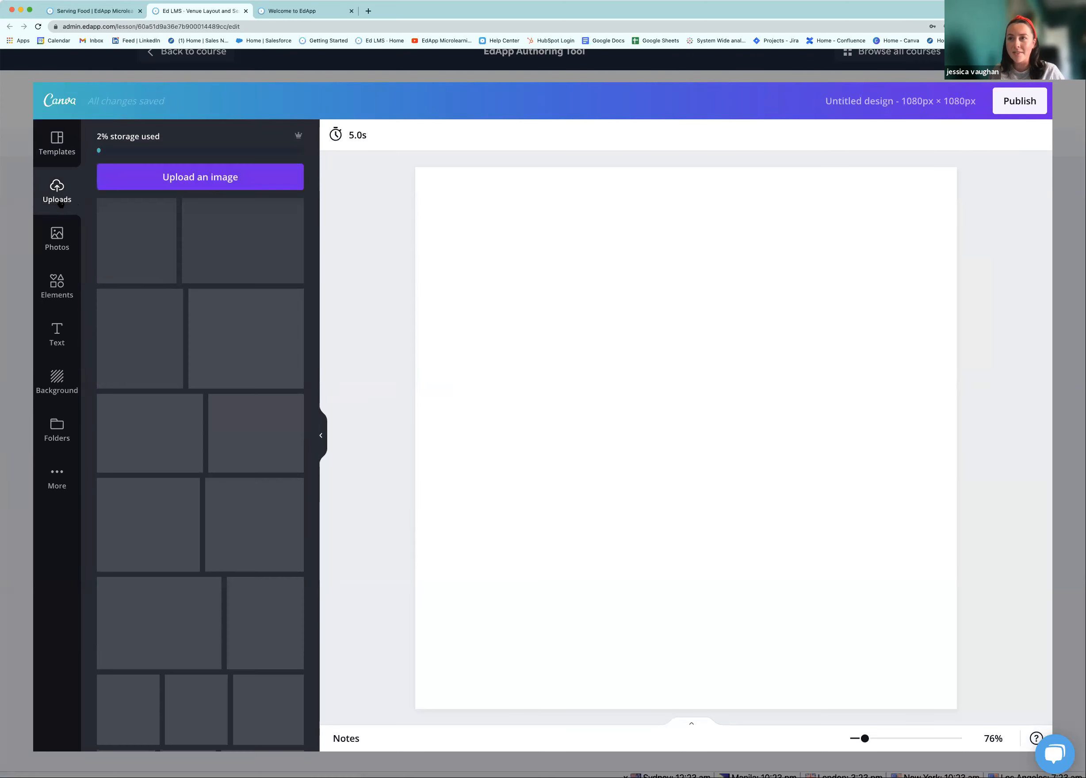
left_click(57, 239)
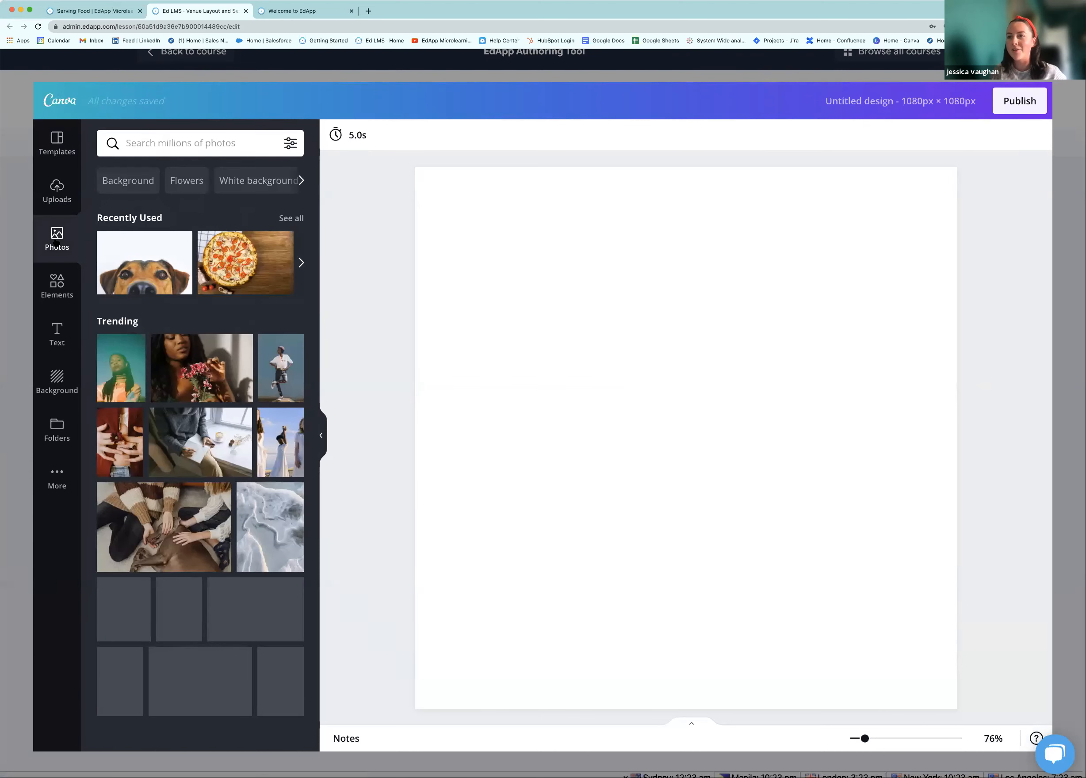
left_click(172, 143)
type("se")
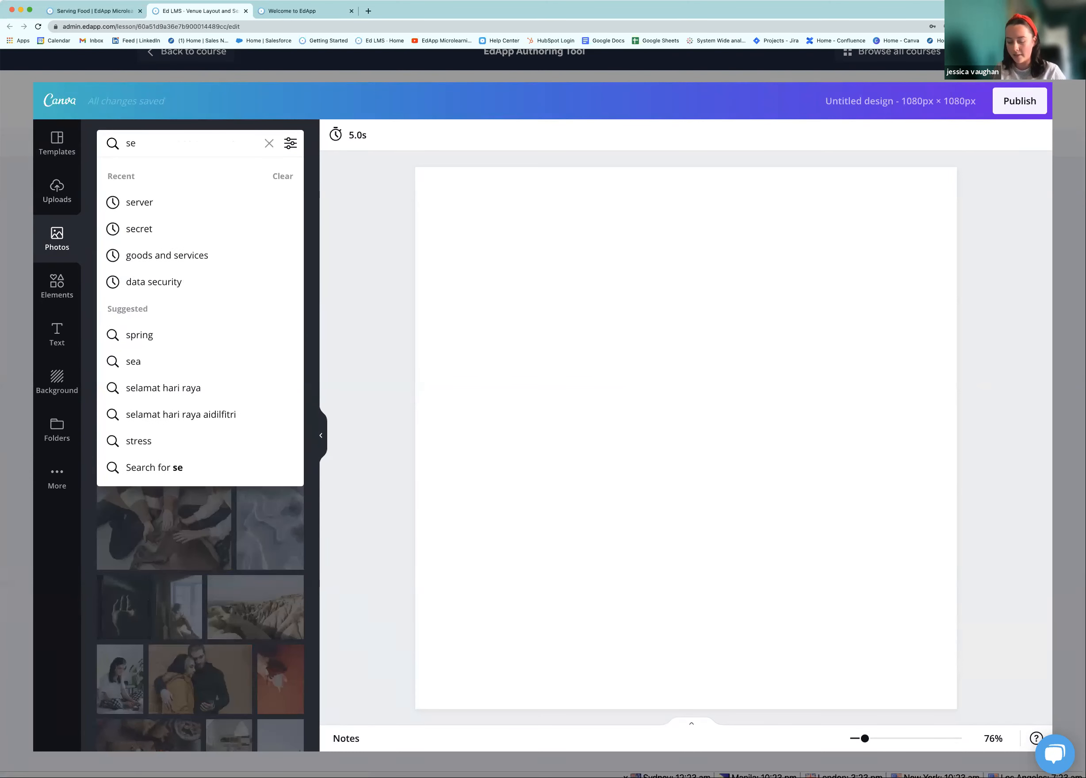
key("BackSpace")
key("BackSpace")
type("waiter")
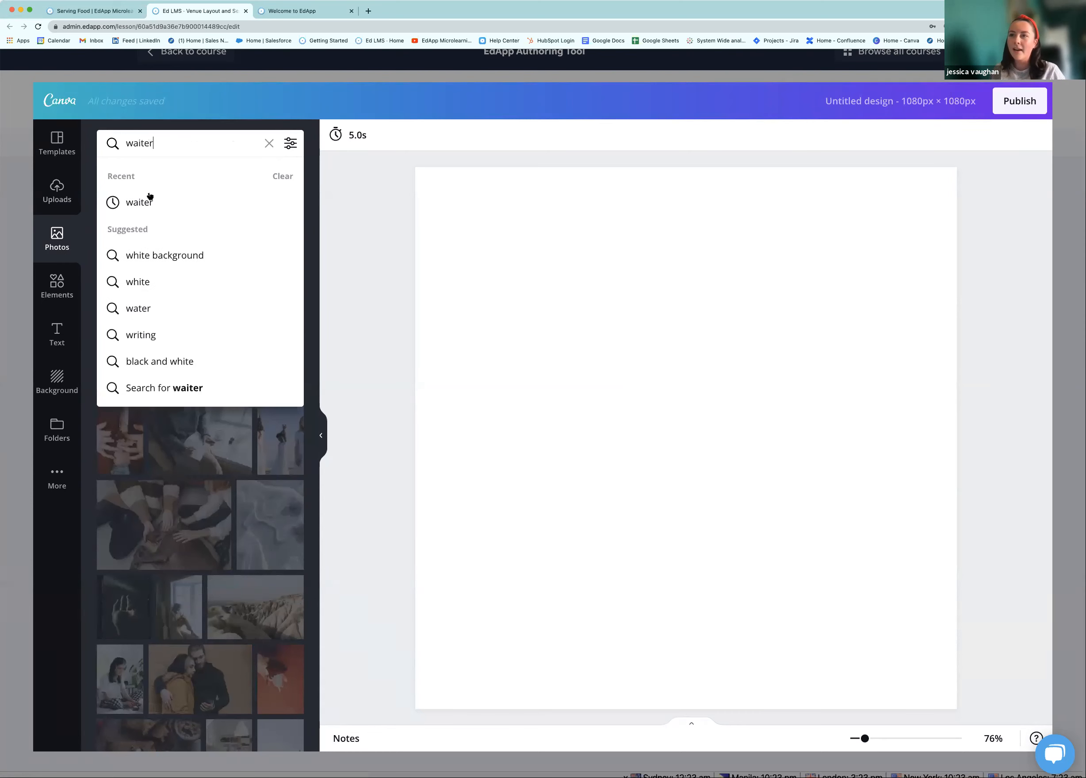
left_click(144, 202)
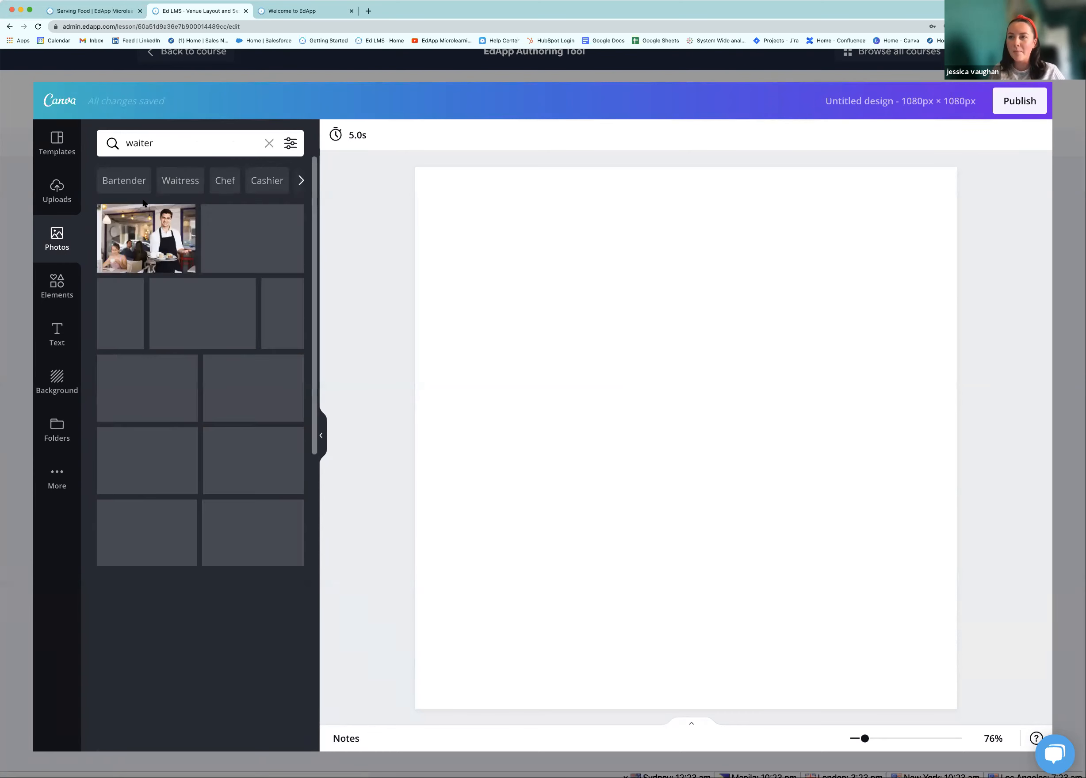
left_click(153, 232)
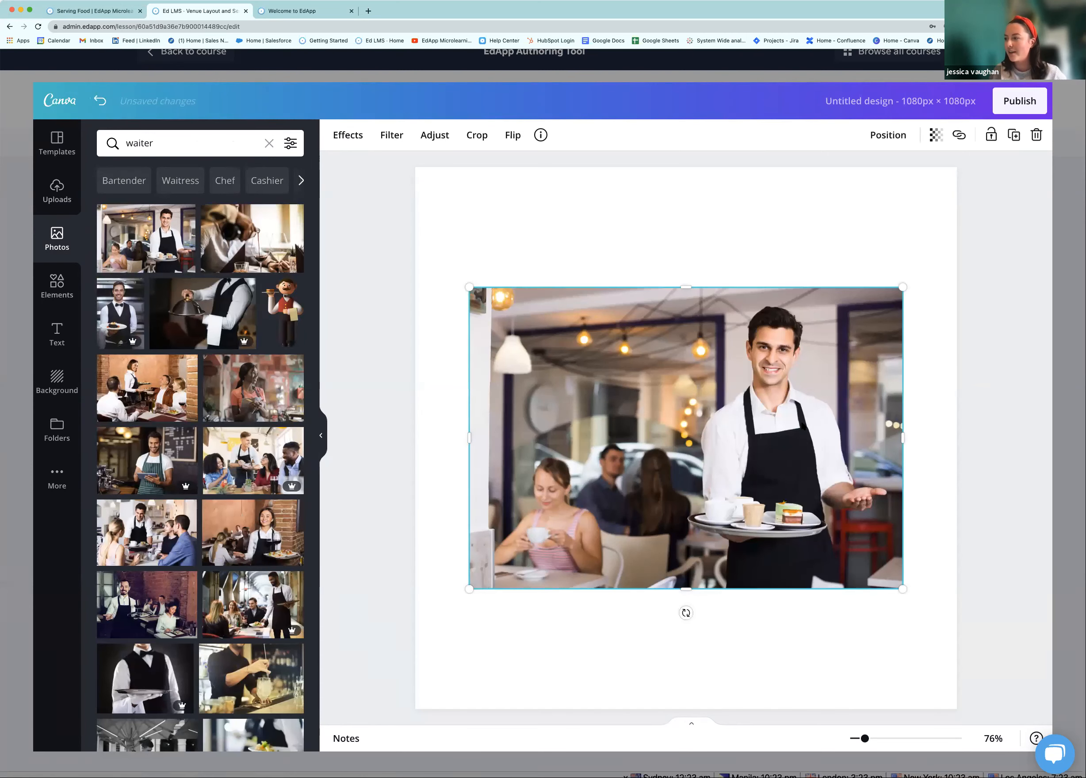
Reposition and enlarge the waiter photo to fill the 1080×1080 canvas
mouse_move(713, 328)
left_mouse_down()
mouse_move(600, 177)
mouse_move(701, 313)
mouse_move(701, 330)
mouse_move(714, 313)
left_mouse_up()
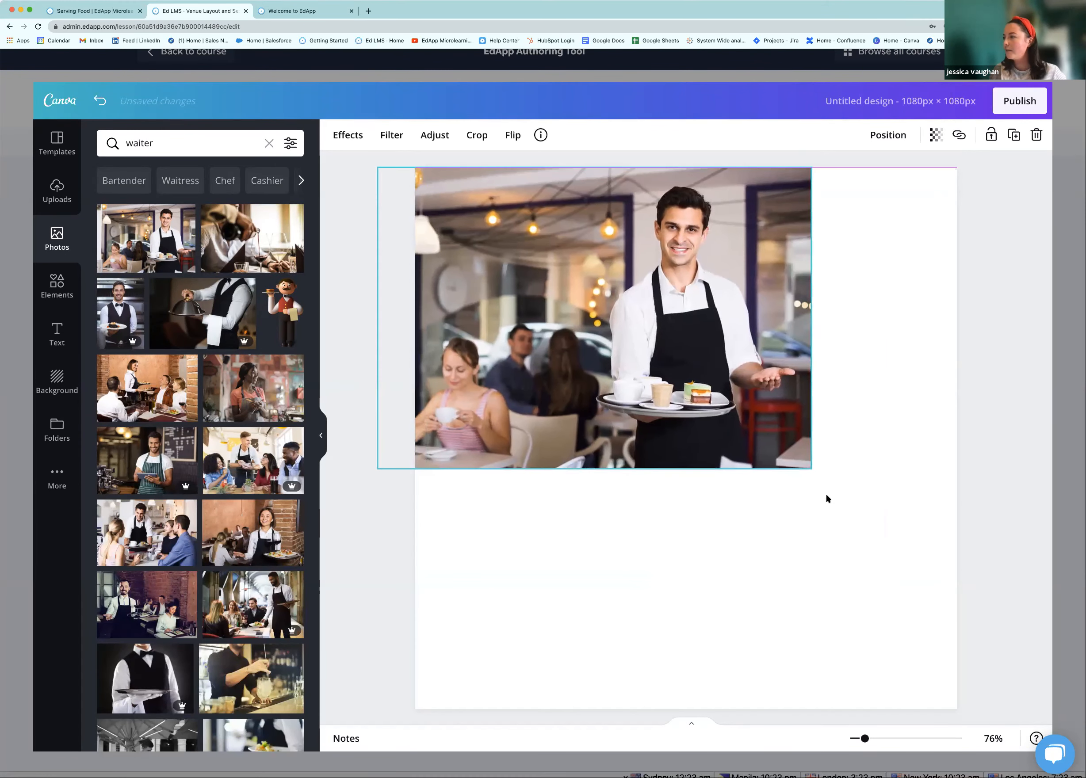
left_click_drag(806, 470, 957, 571)
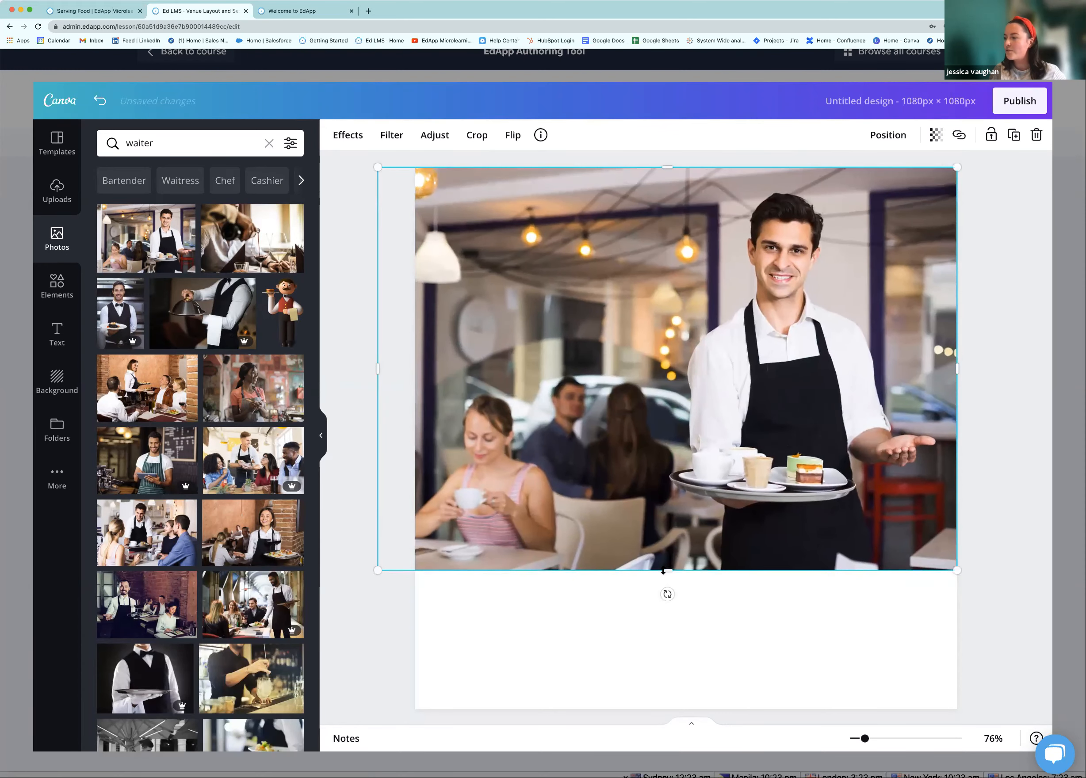
left_click_drag(673, 682, 666, 725)
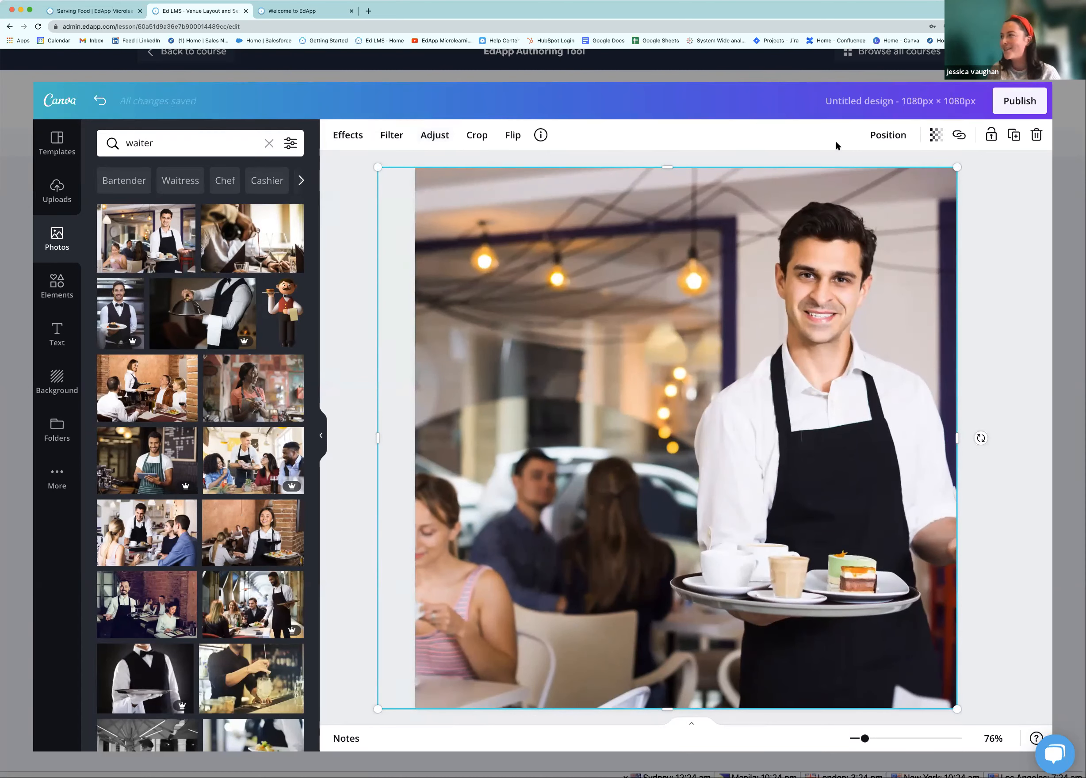
Send the Canva waiter design to the second waypoint and preview its Product Y card
left_click(1005, 104)
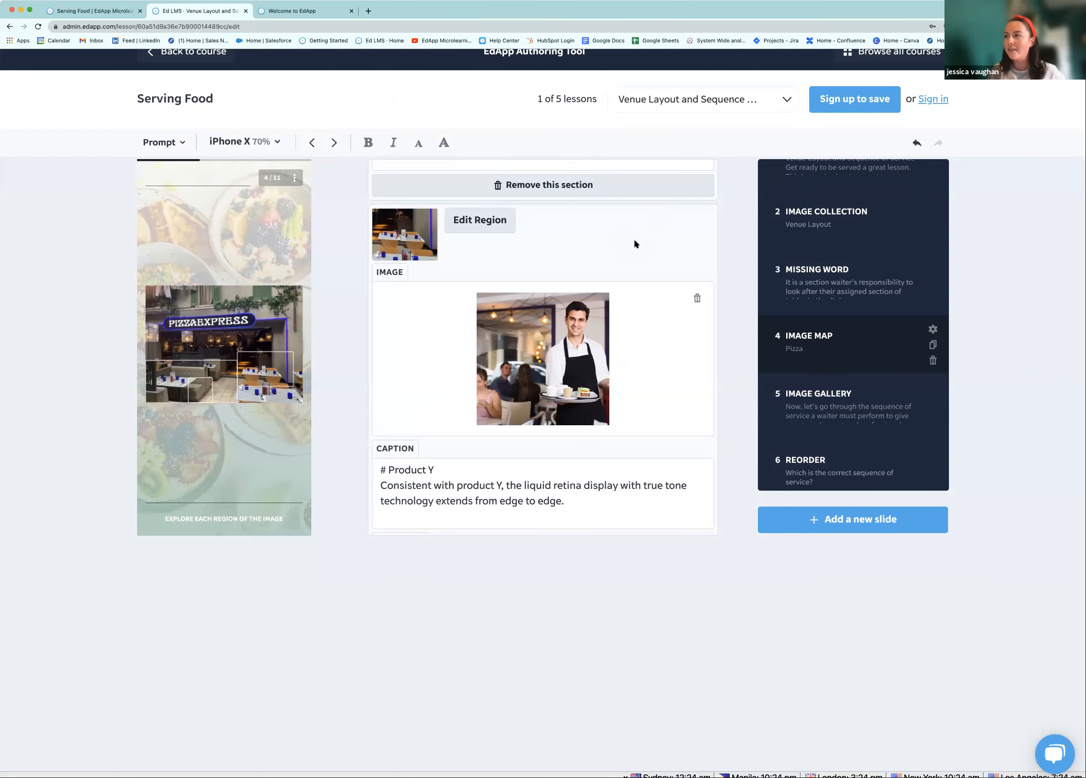
scroll(594, 249, "down", 1)
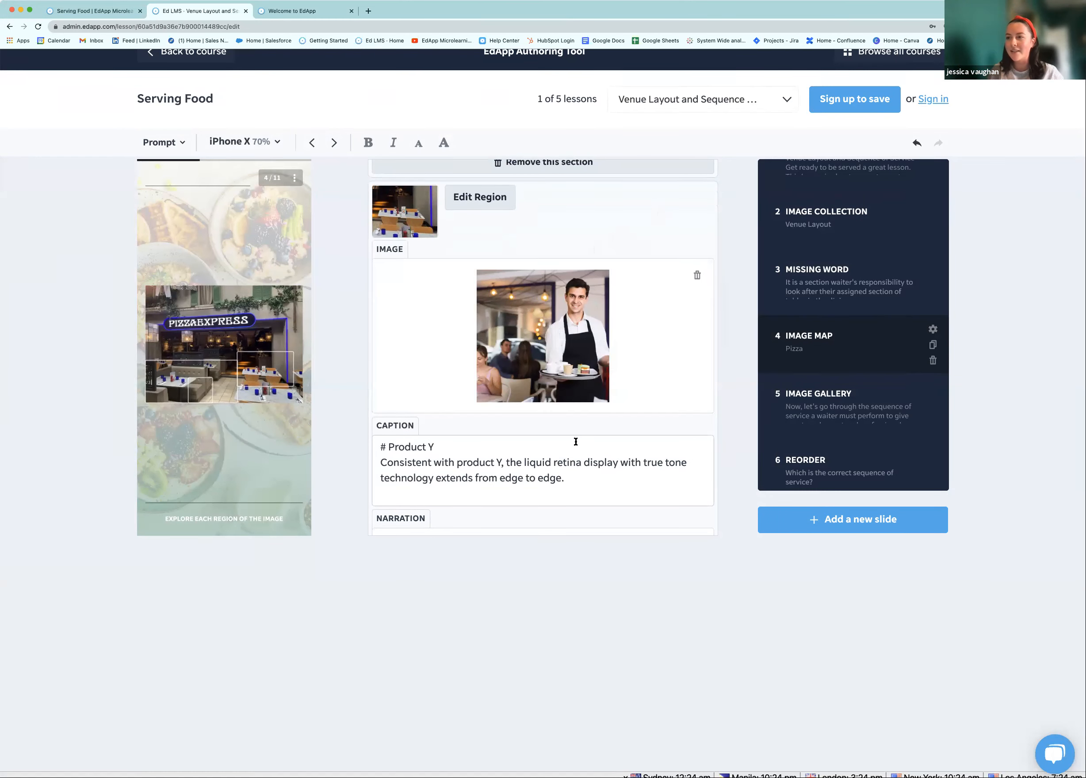
left_click(269, 375)
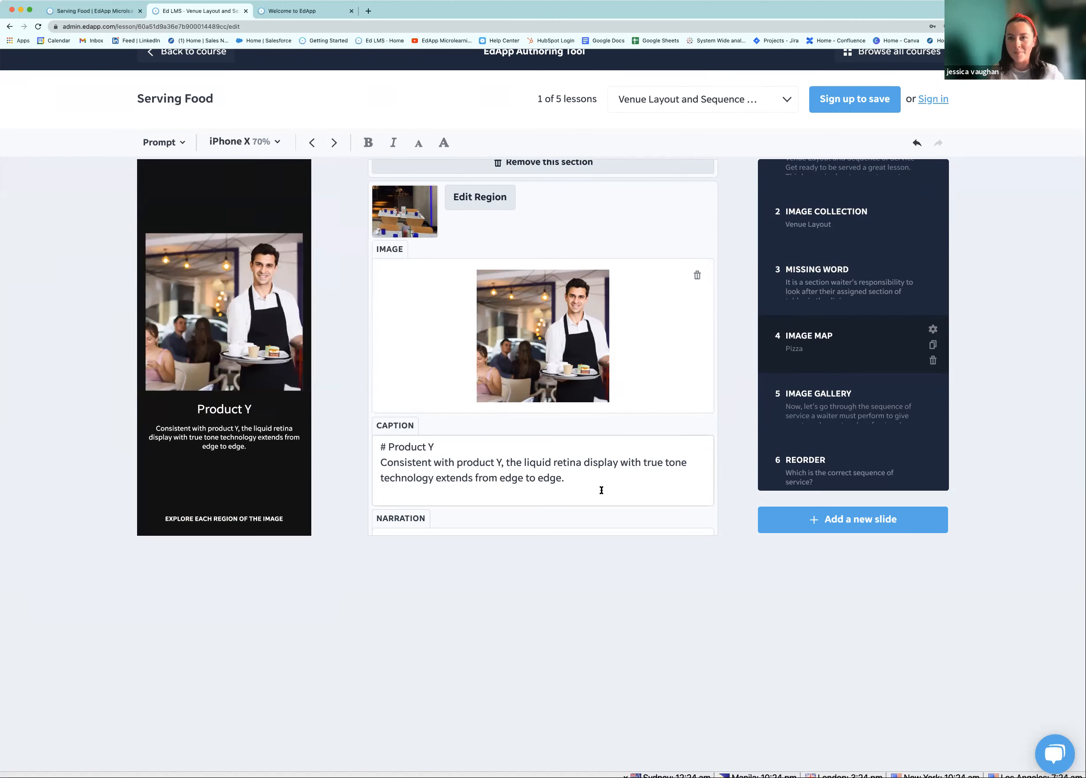
scroll(663, 411, "down", 1)
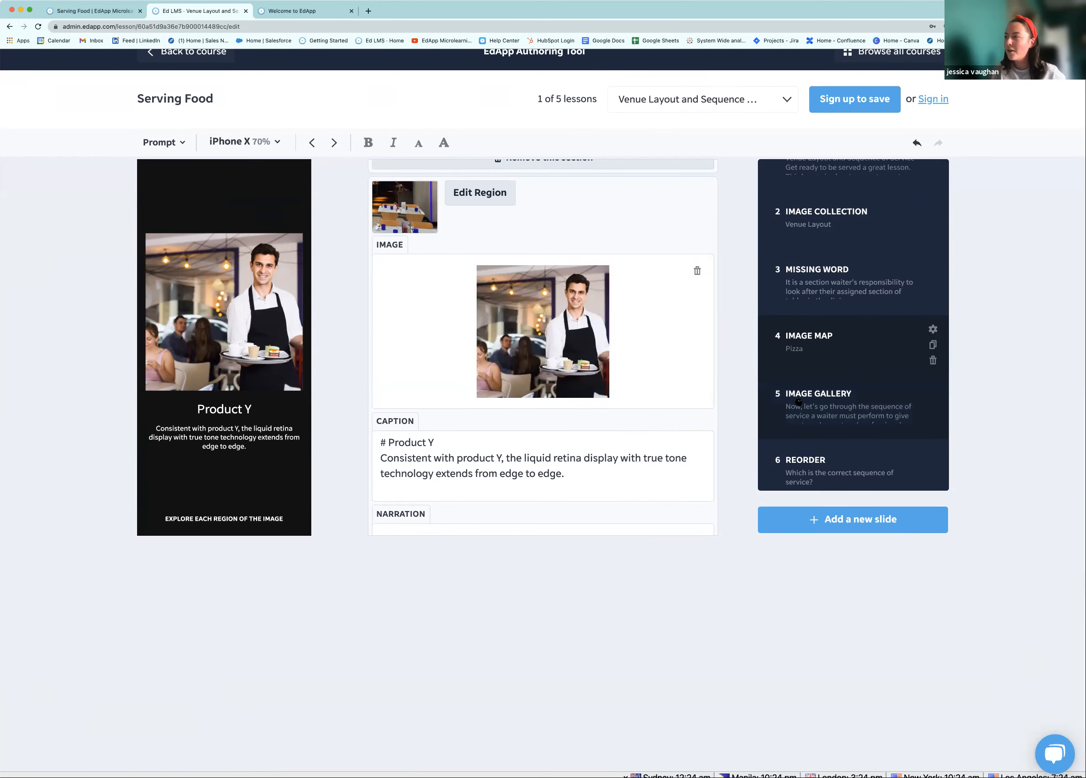
Open slide 10, the 0–5 confidence slider about identifying restaurant areas
scroll(814, 450, "down", 1)
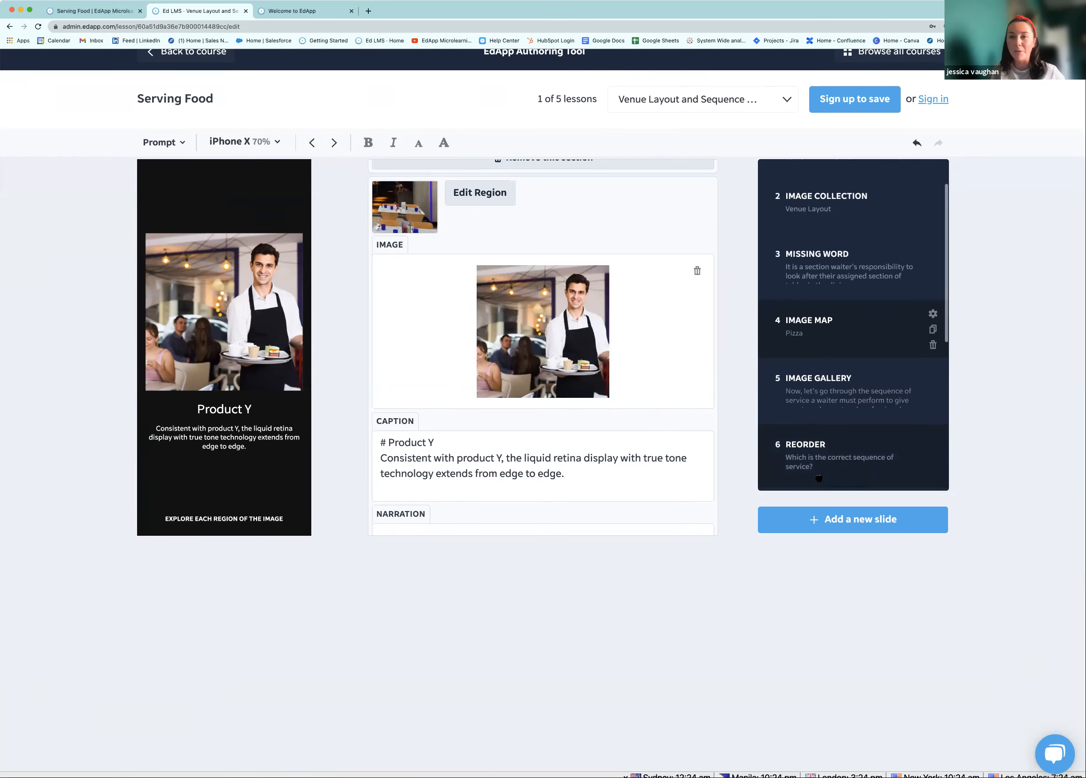
scroll(818, 478, "down", 5)
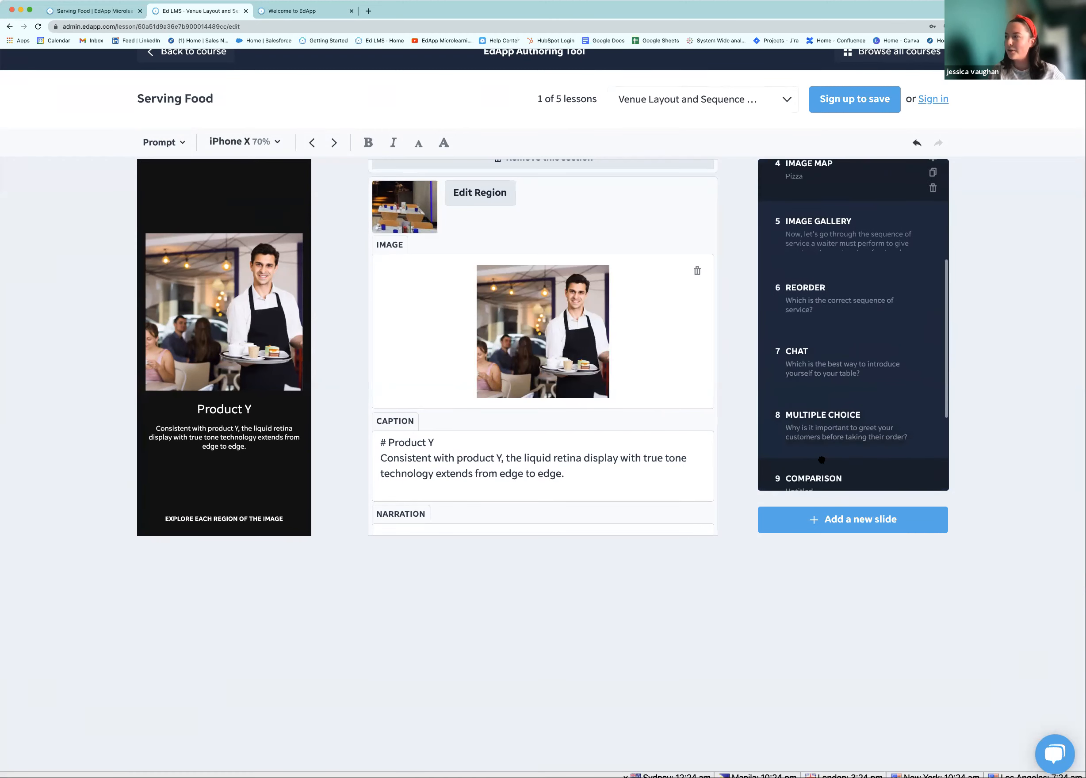
scroll(821, 459, "down", 3)
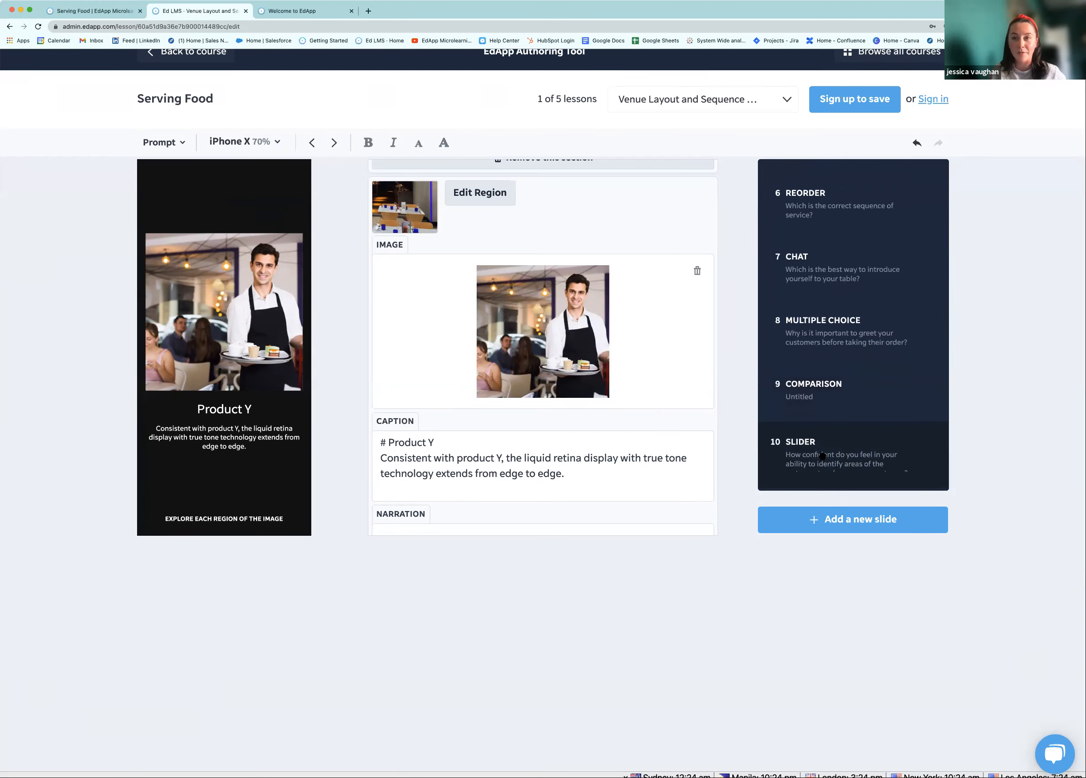
left_click(821, 453)
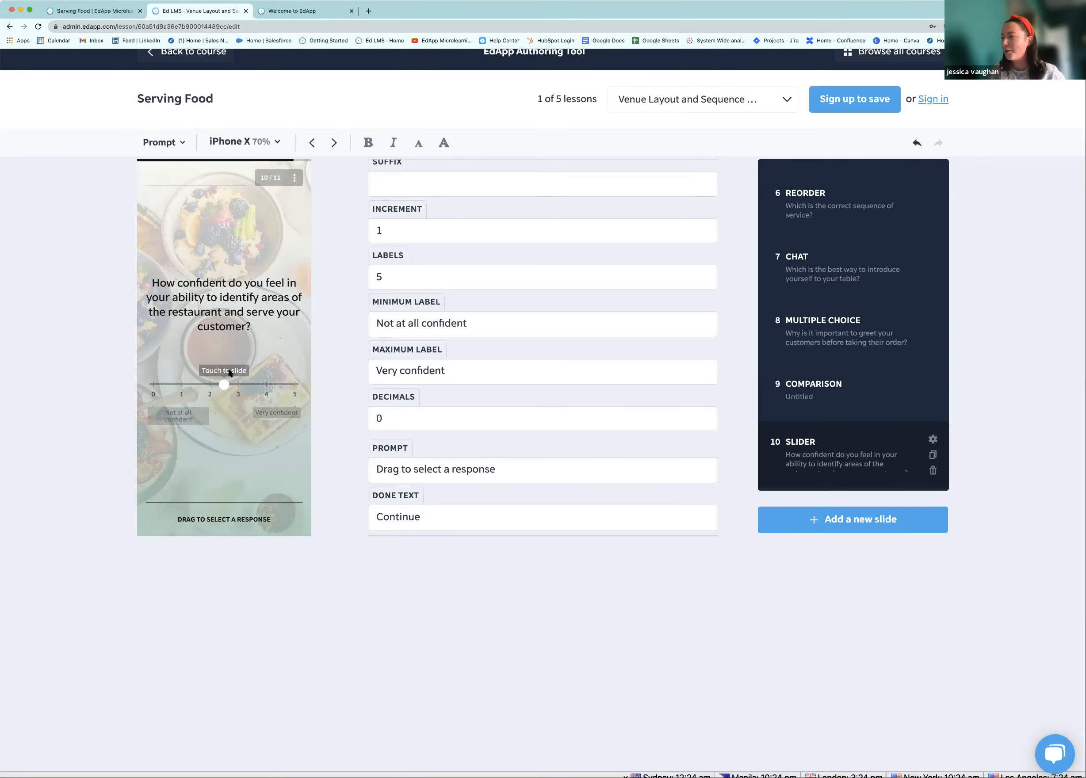
Add a Free text survey slide as slide 11 and select its question wording
left_click(809, 522)
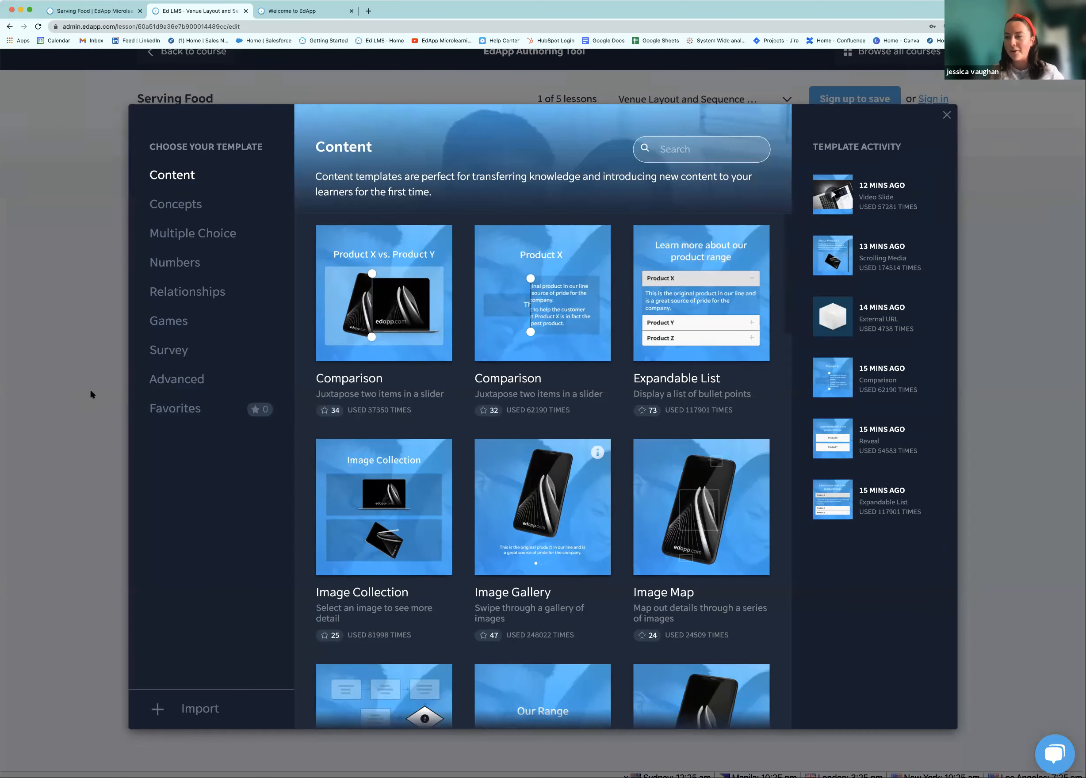
left_click(169, 354)
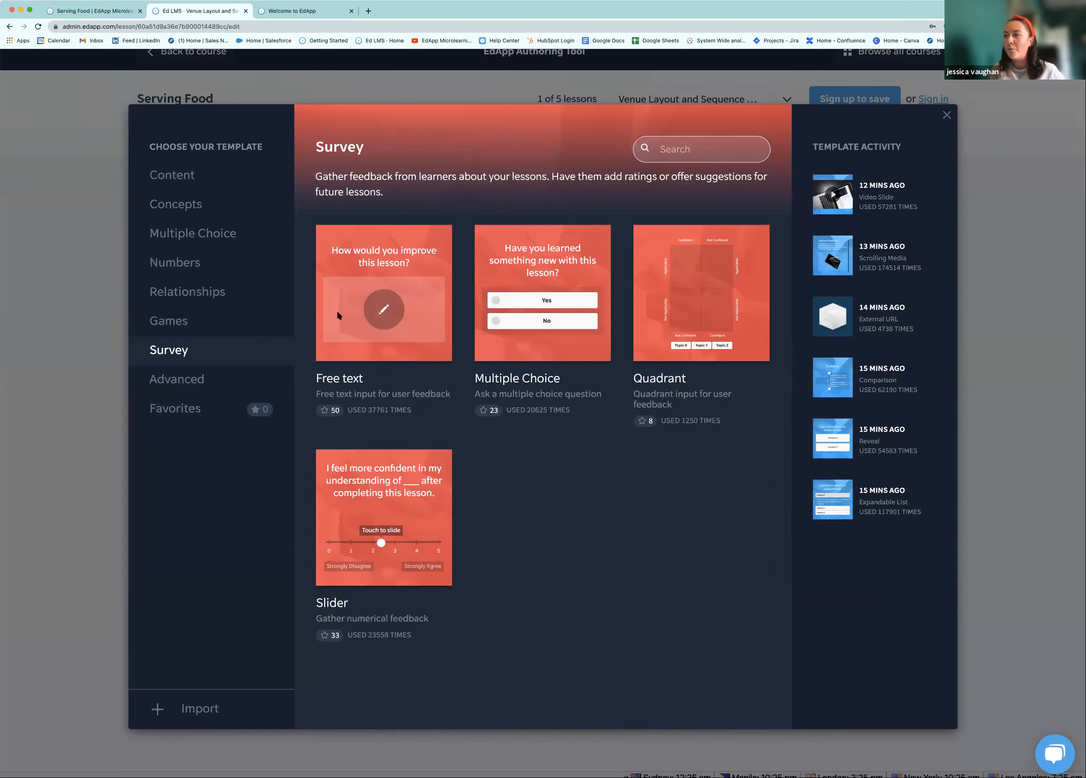
left_click(392, 262)
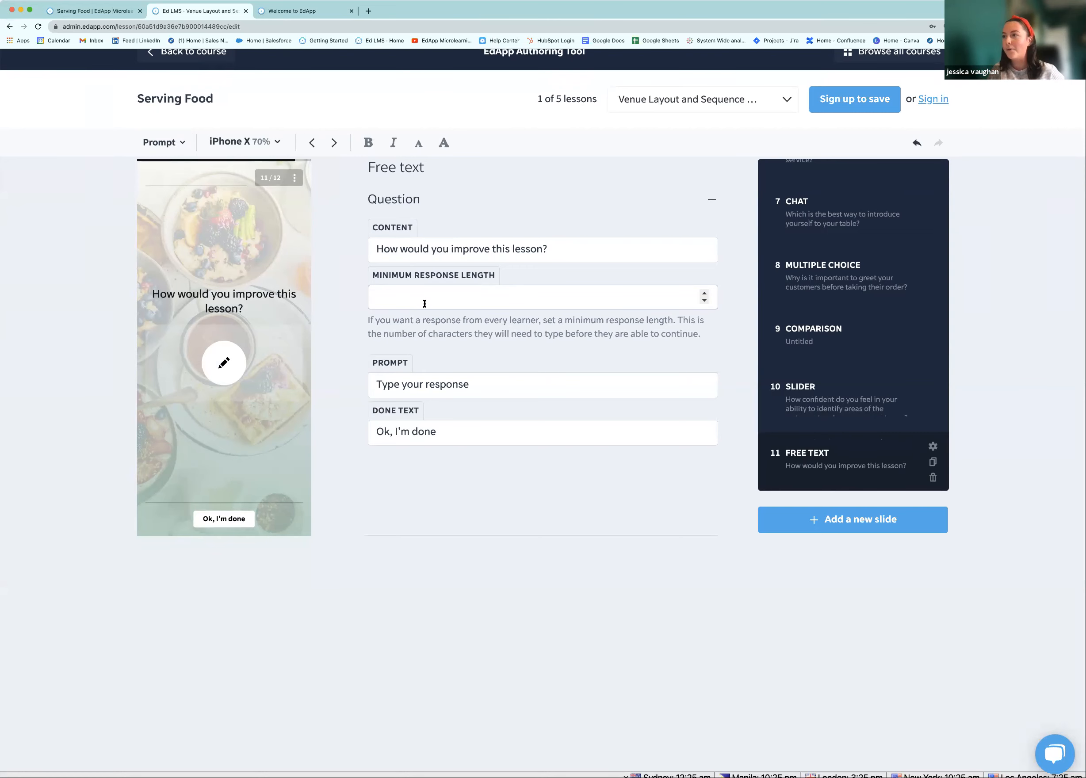
left_click(601, 247)
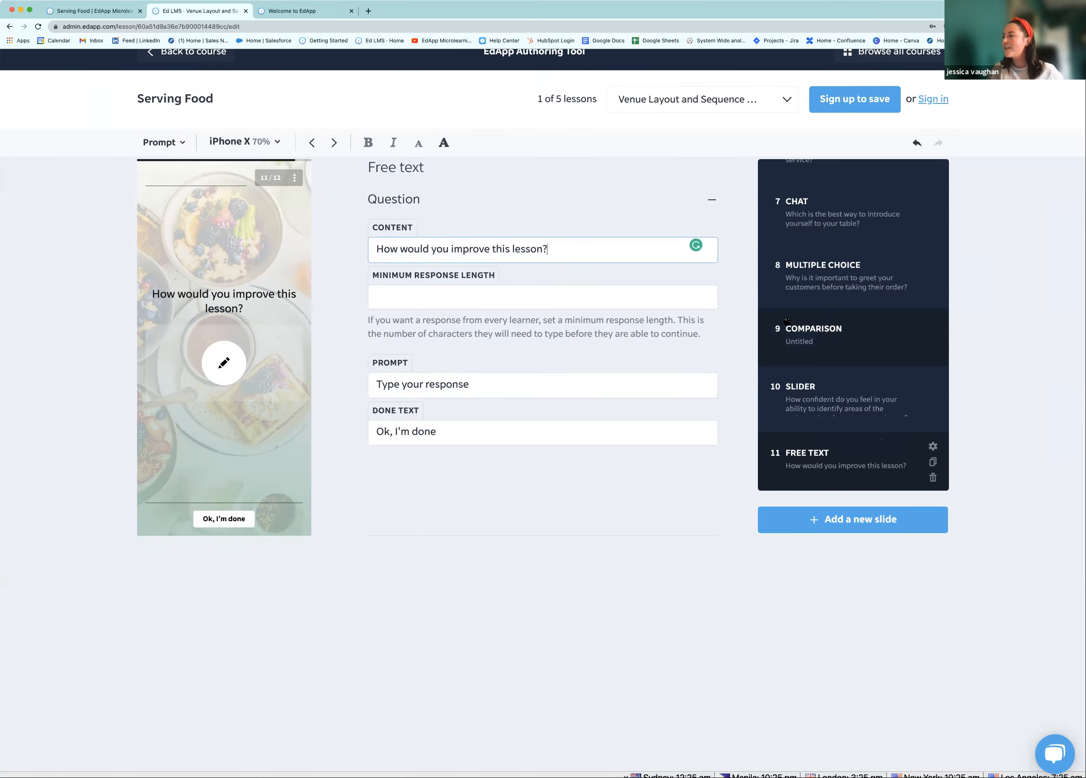
scroll(787, 320, "up", 1)
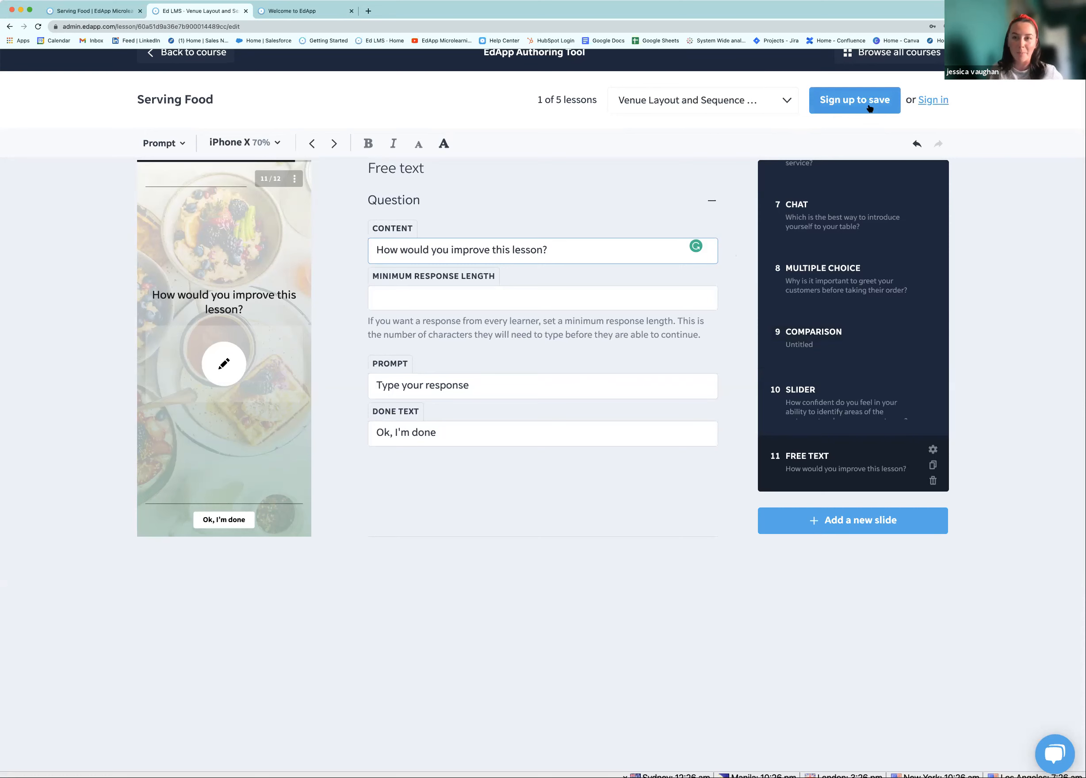
Start signing up and fill in the e-mail address, password and password confirmation
left_click(832, 101)
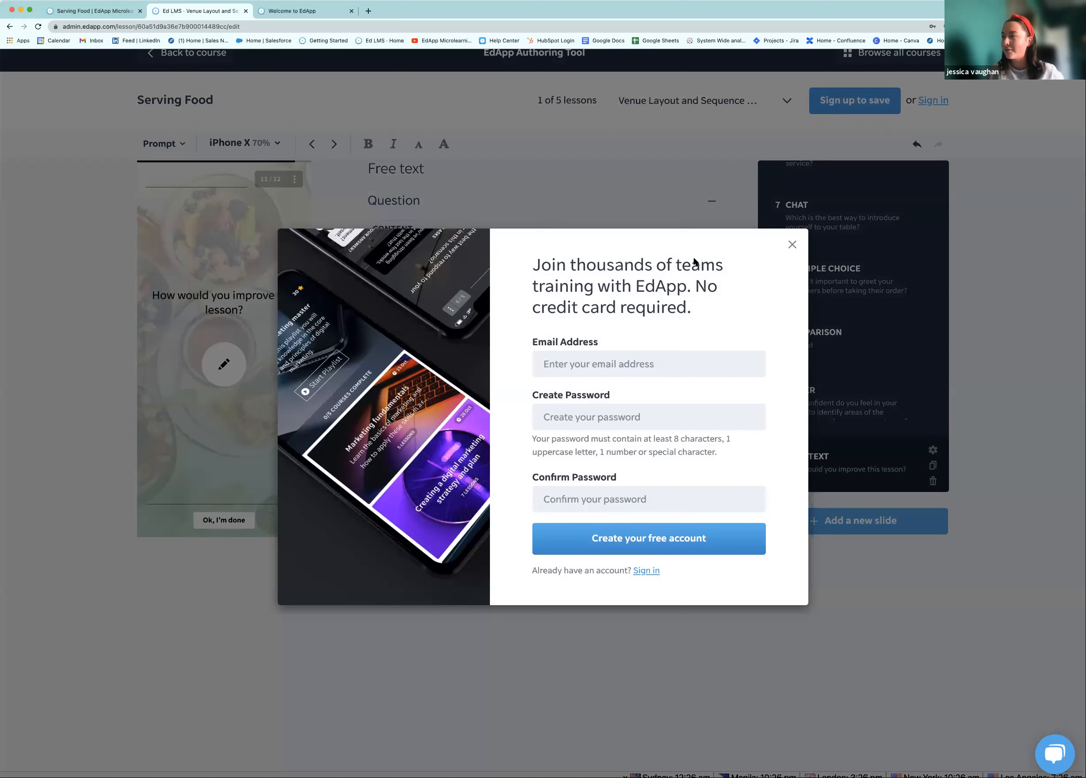
left_click(635, 360)
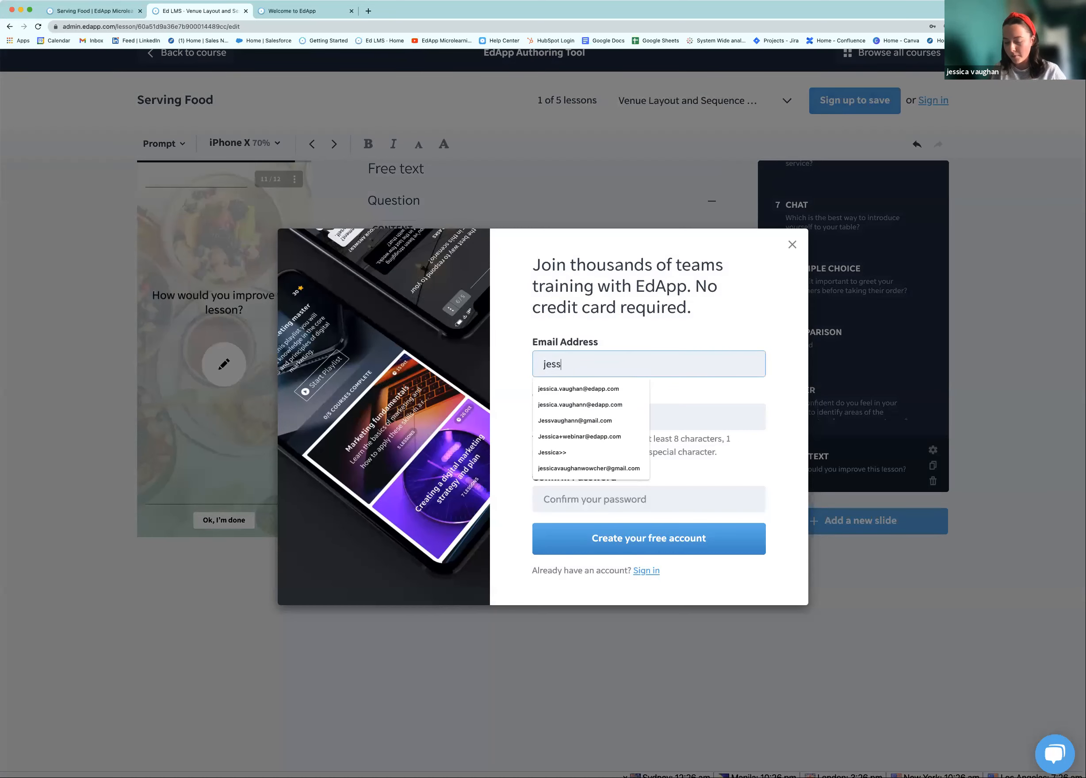
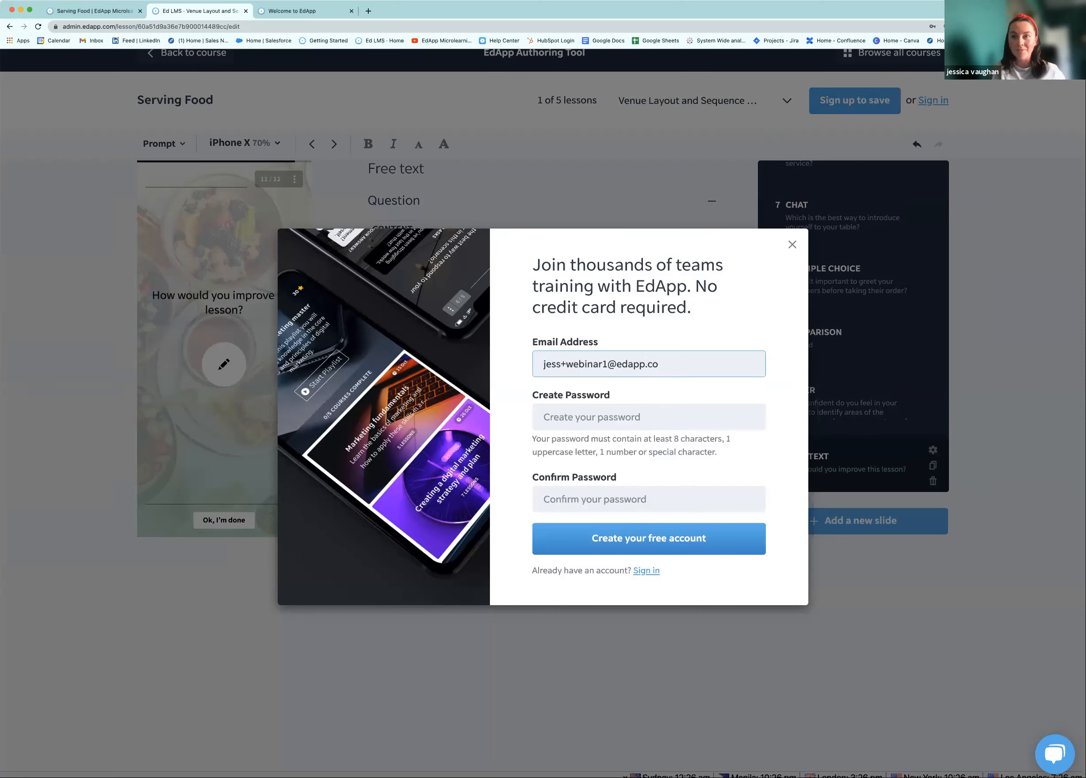
left_click(663, 426)
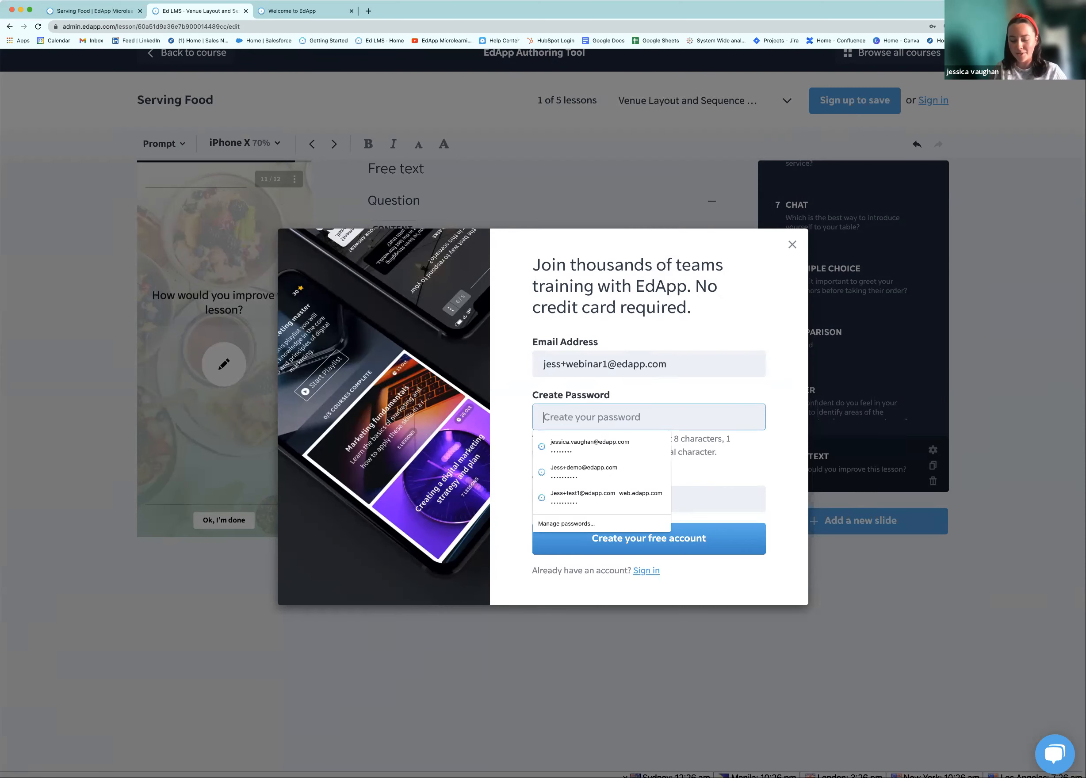
type("•••••")
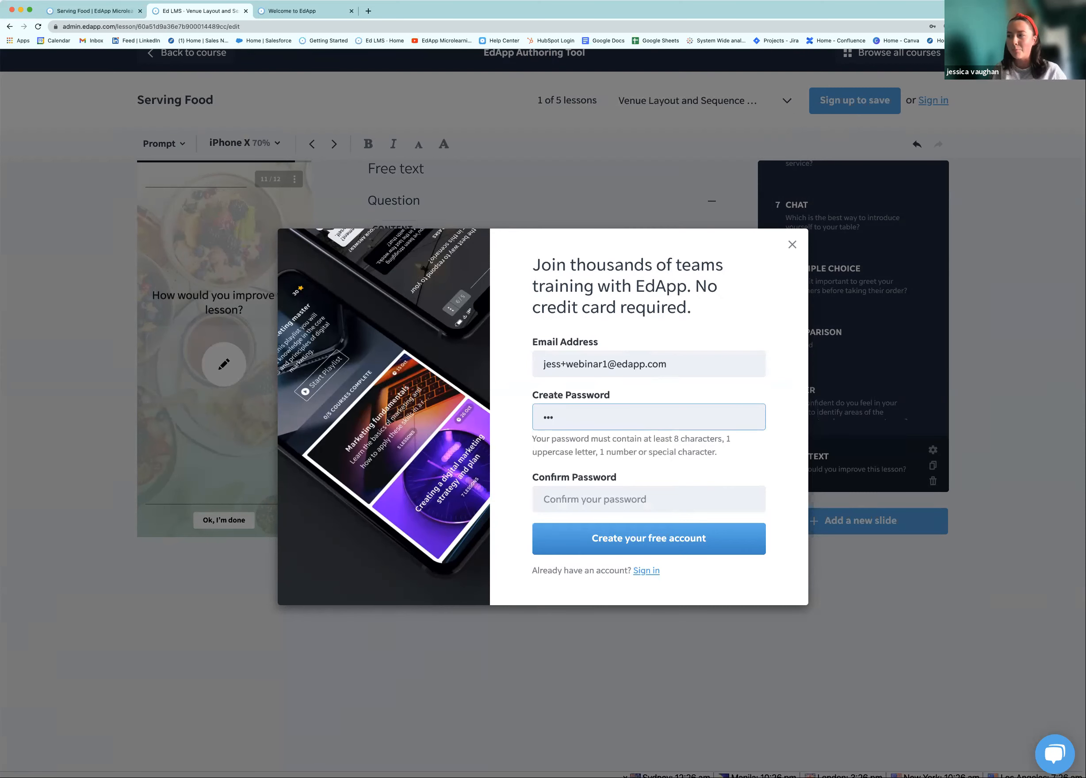
type("•••••••")
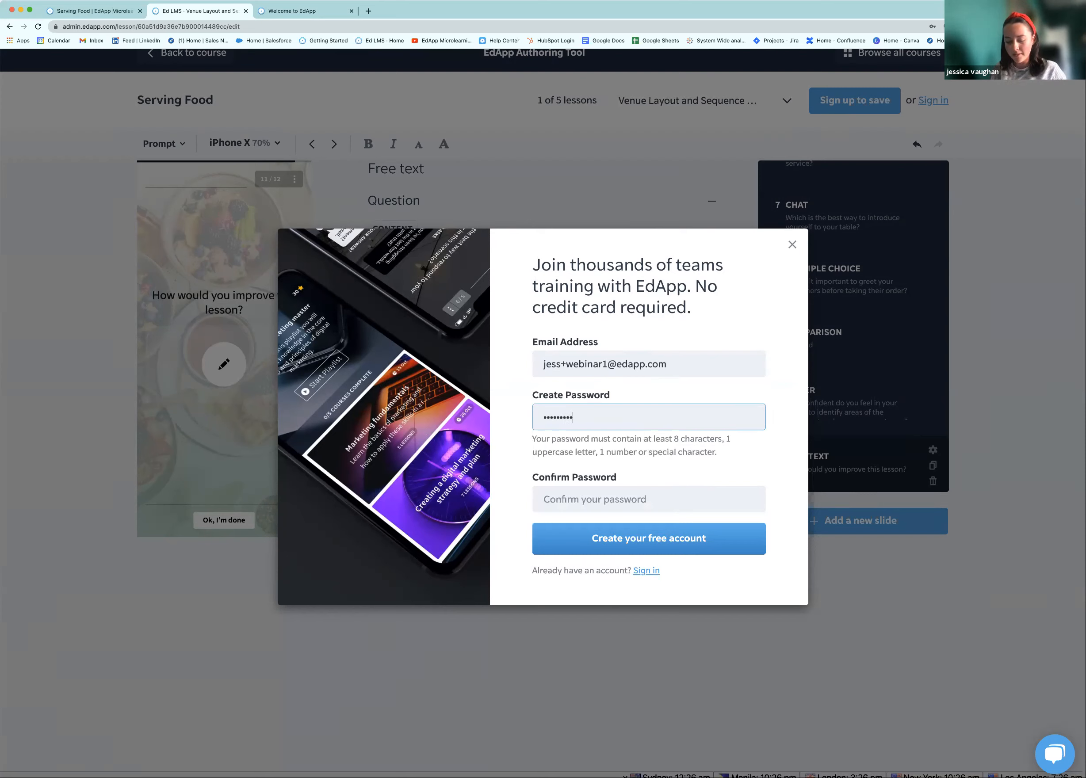
left_click(658, 497)
type("•••")
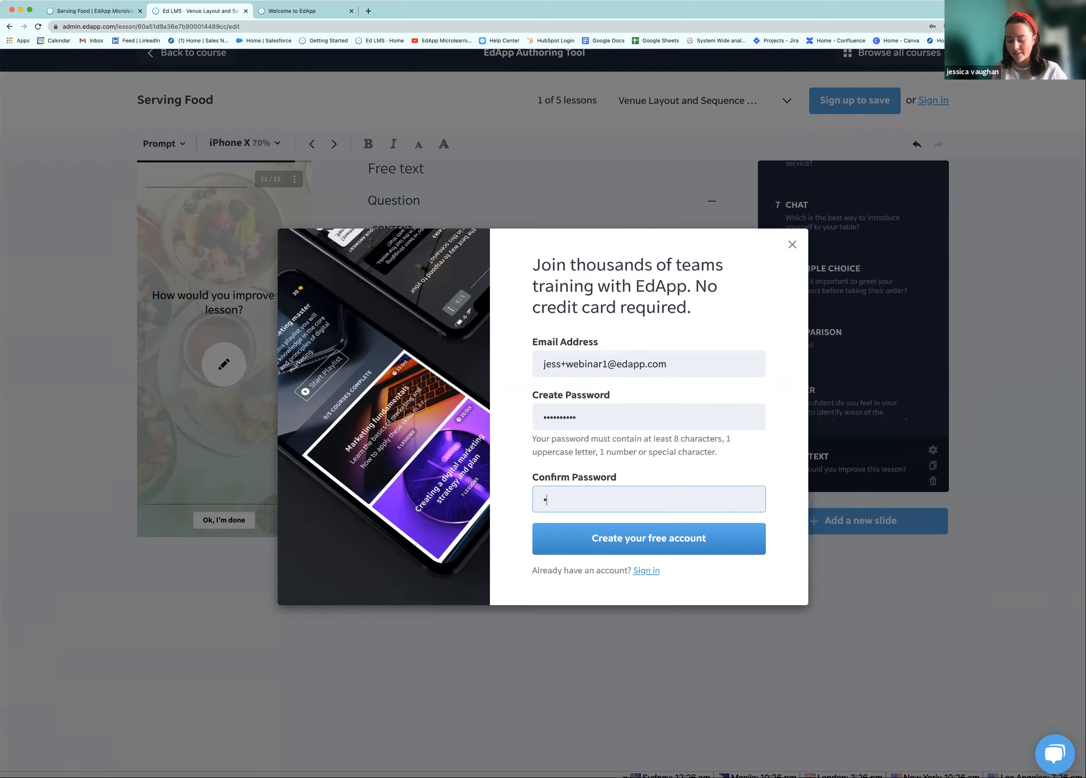
type("•••••••")
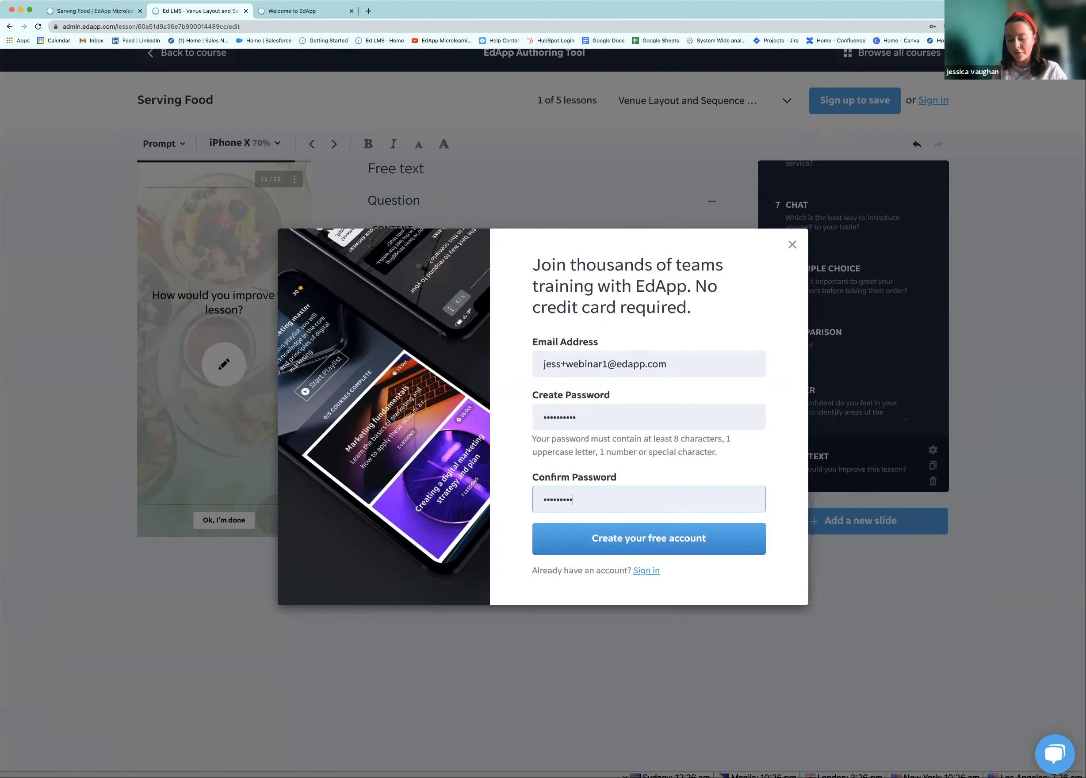
Fix the password mismatch by retyping both password fields, then create the free account
left_click(718, 553)
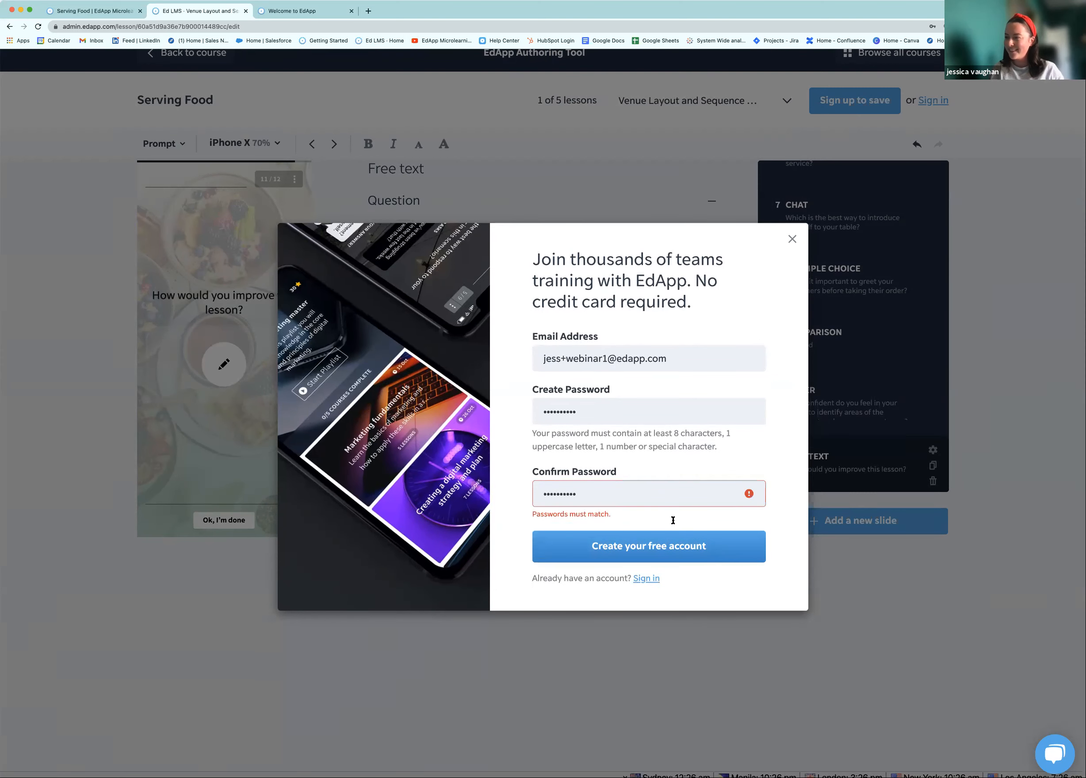
double_click(640, 499)
type("•")
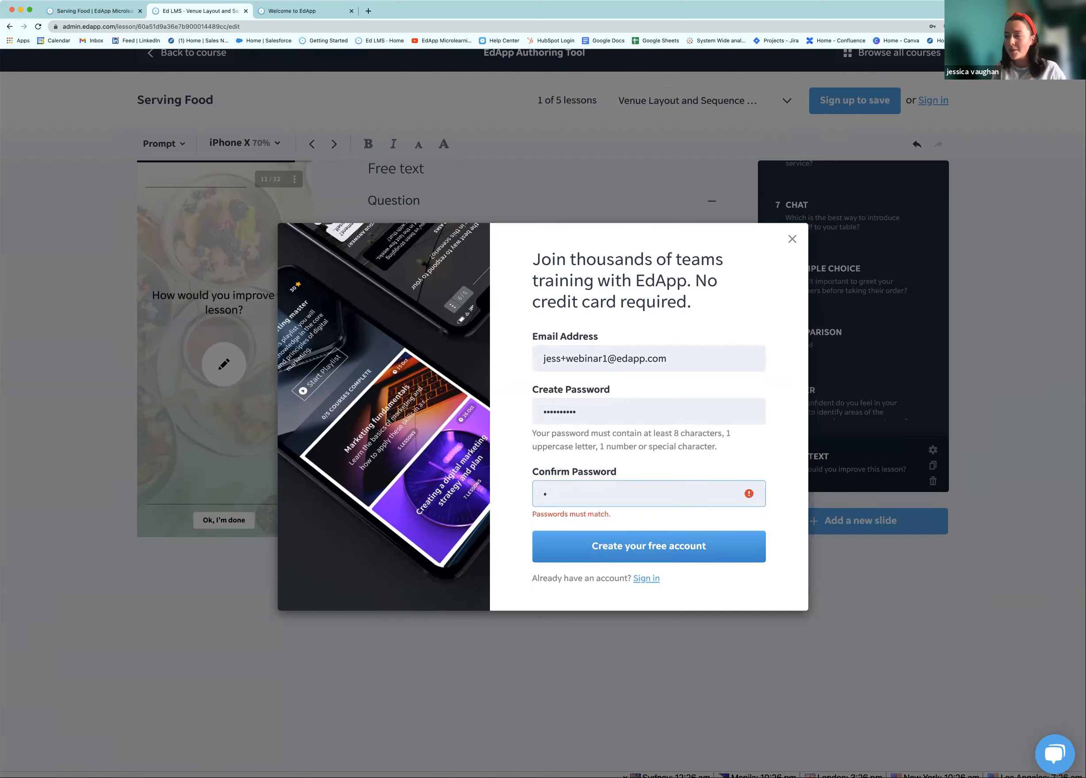
key("BackSpace")
left_click_drag(601, 408, 497, 404)
type("••••••••••")
left_click(636, 493)
type("•••••••••")
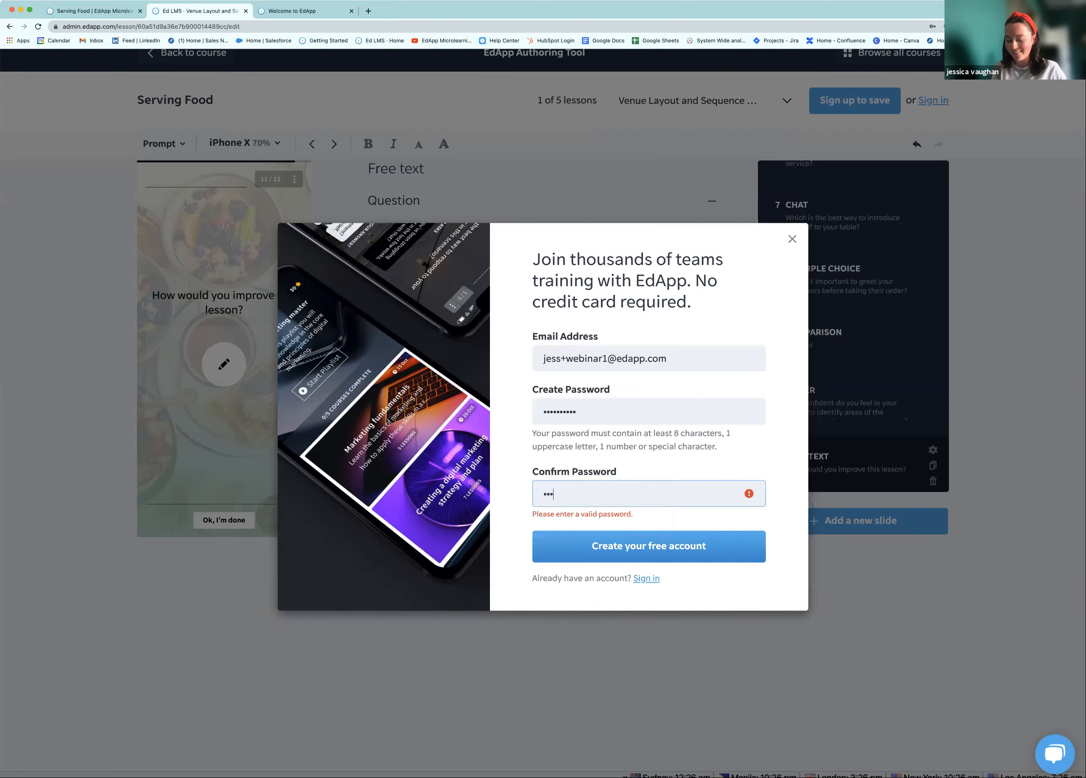
type("•")
left_click(636, 538)
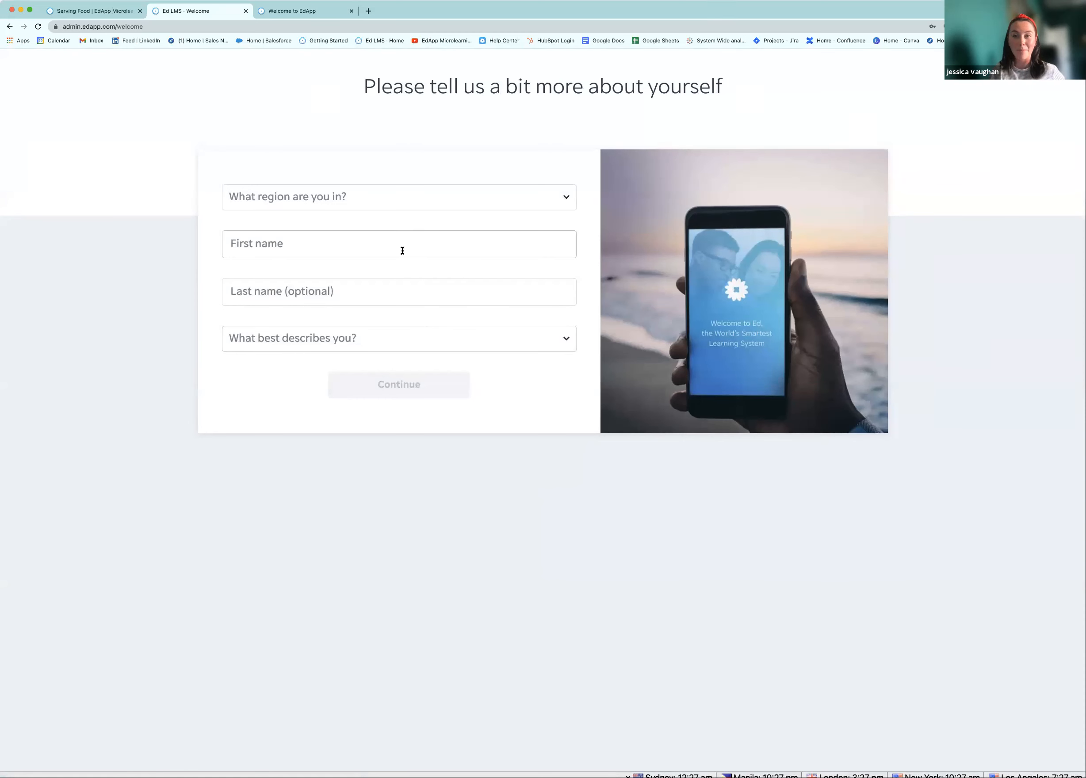
Set region Europe / Middle East / Africa, enter a first name, choose Instructional Designer, and continue
left_click(409, 208)
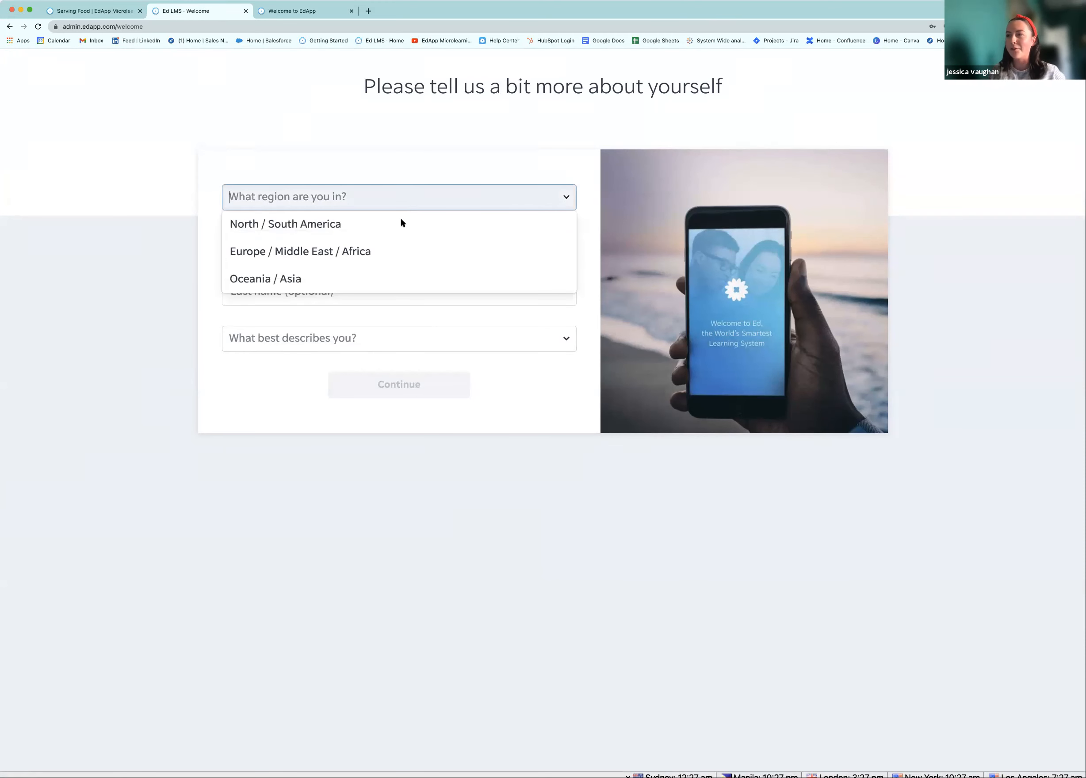
left_click(382, 251)
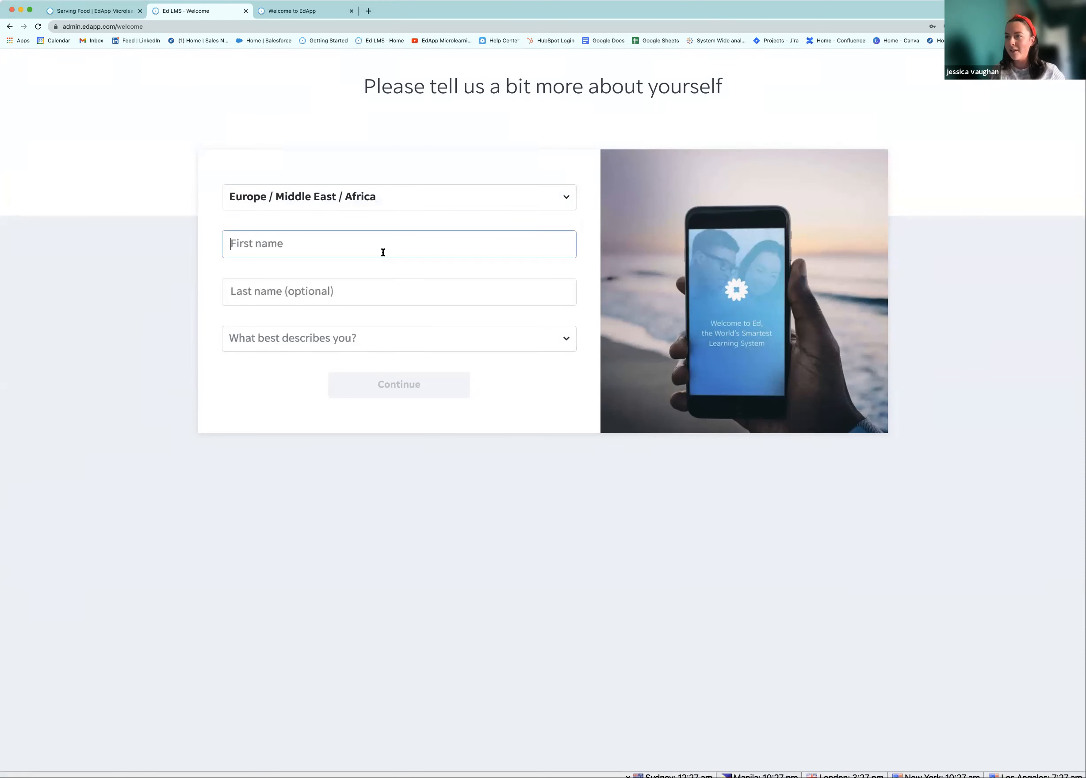
type("Jess")
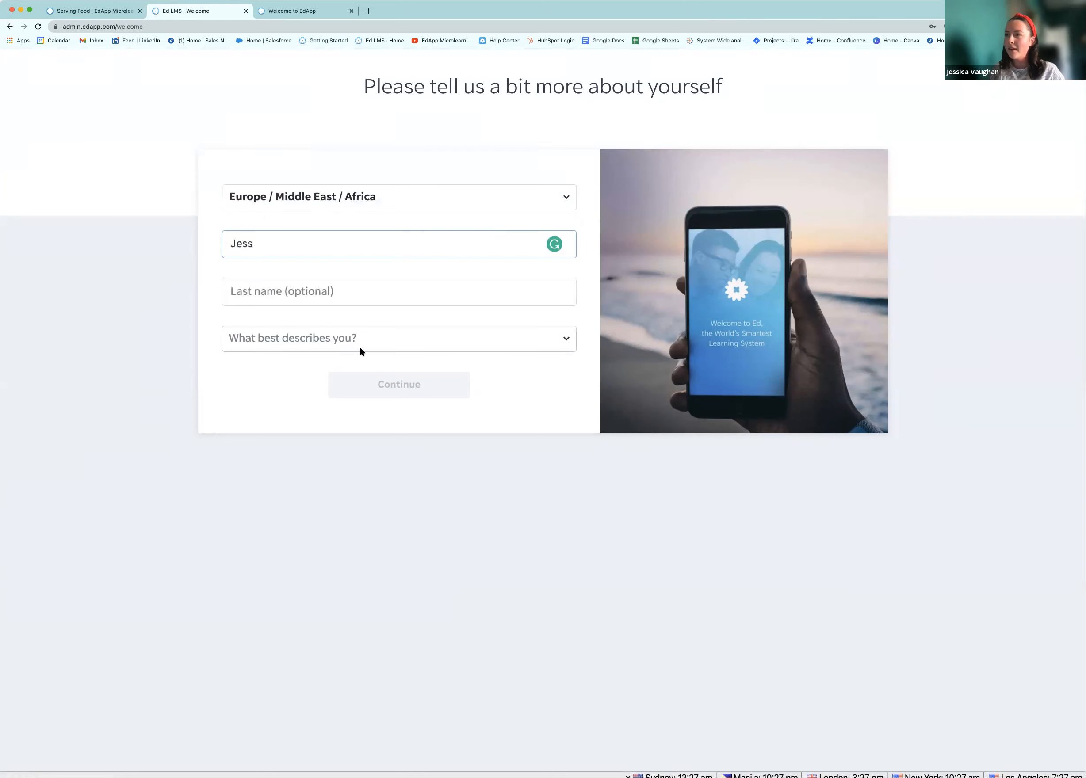
left_click(362, 343)
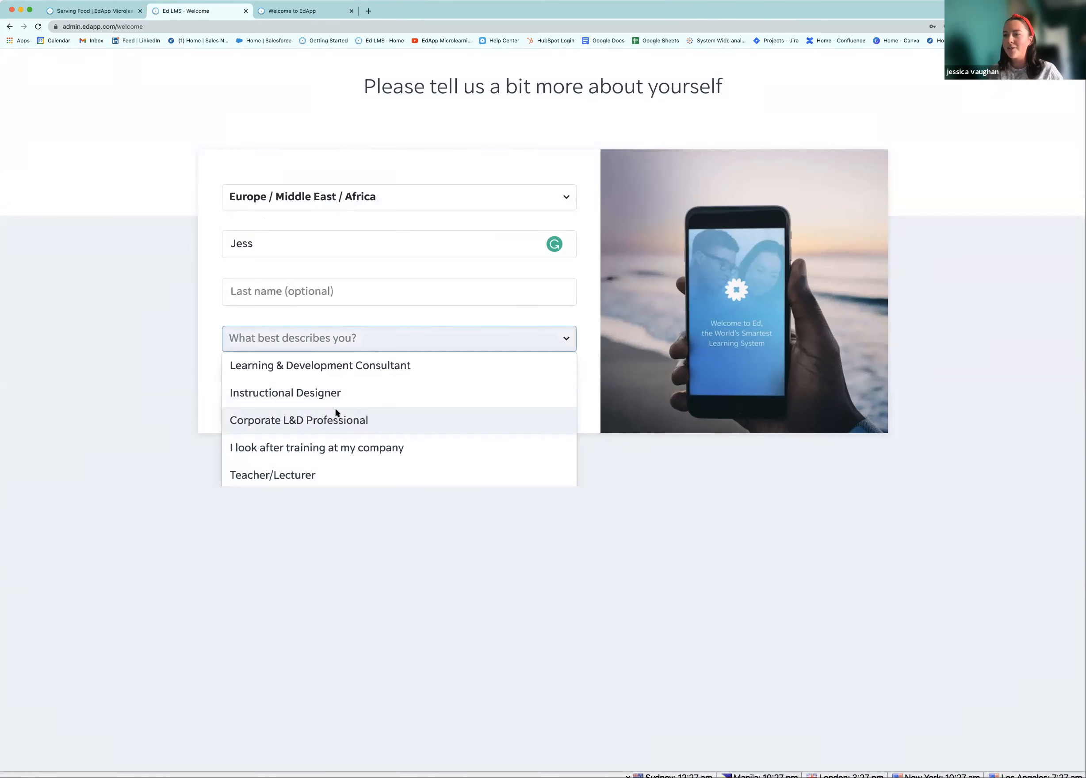
left_click(331, 396)
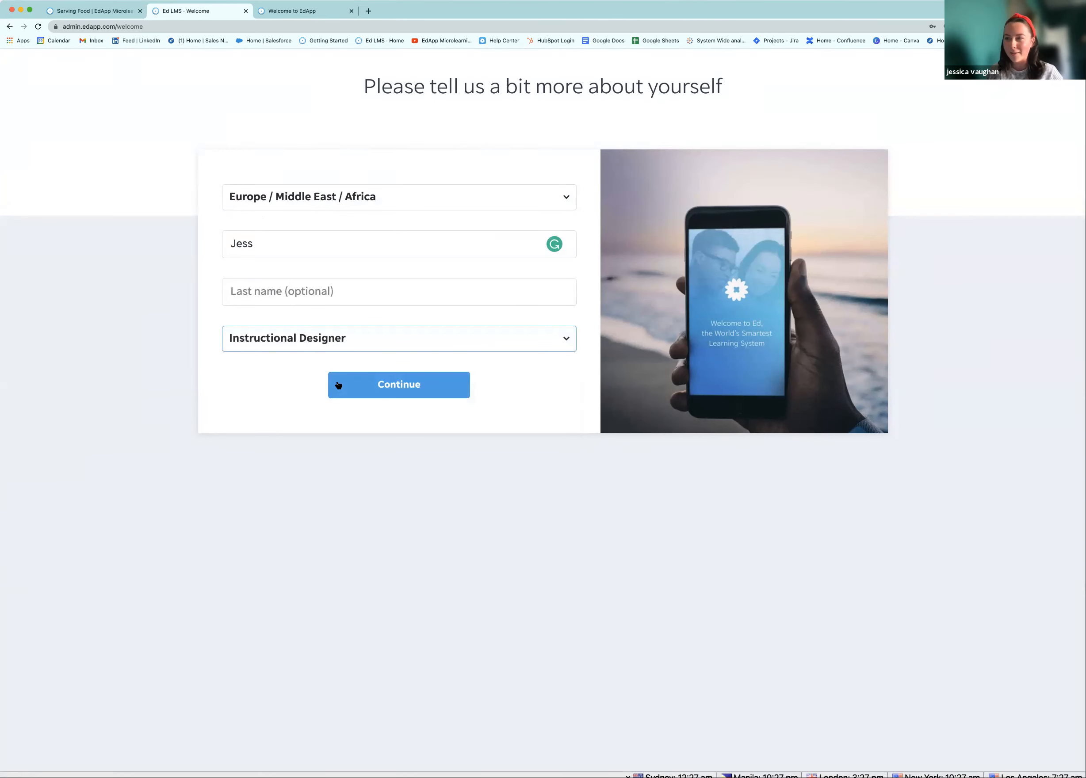
left_click(346, 392)
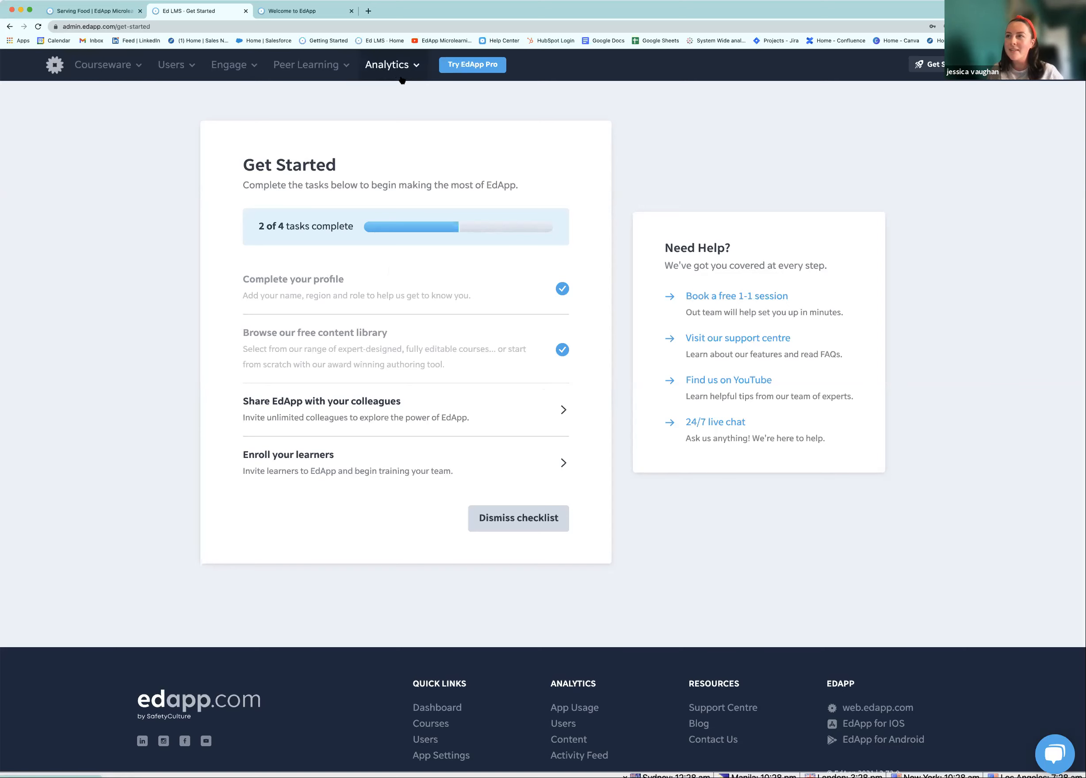
Go to the Courseware Courses list and open the draft Serving Food course
left_click(125, 76)
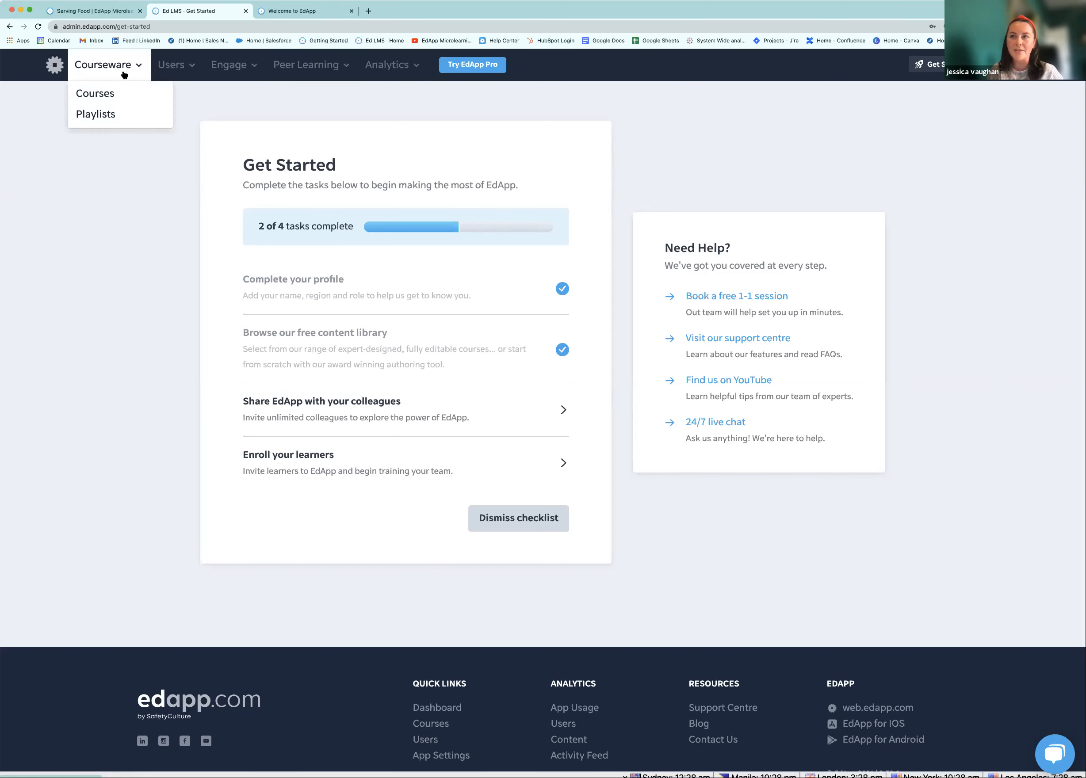
left_click(115, 94)
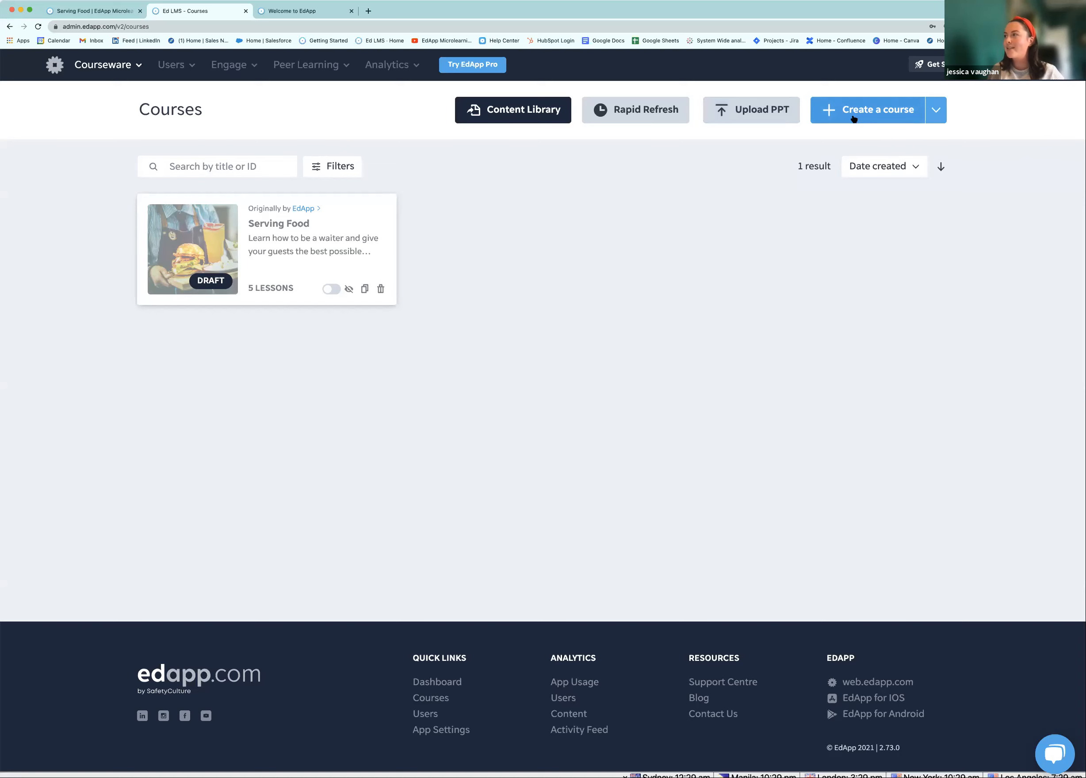
left_click(309, 231)
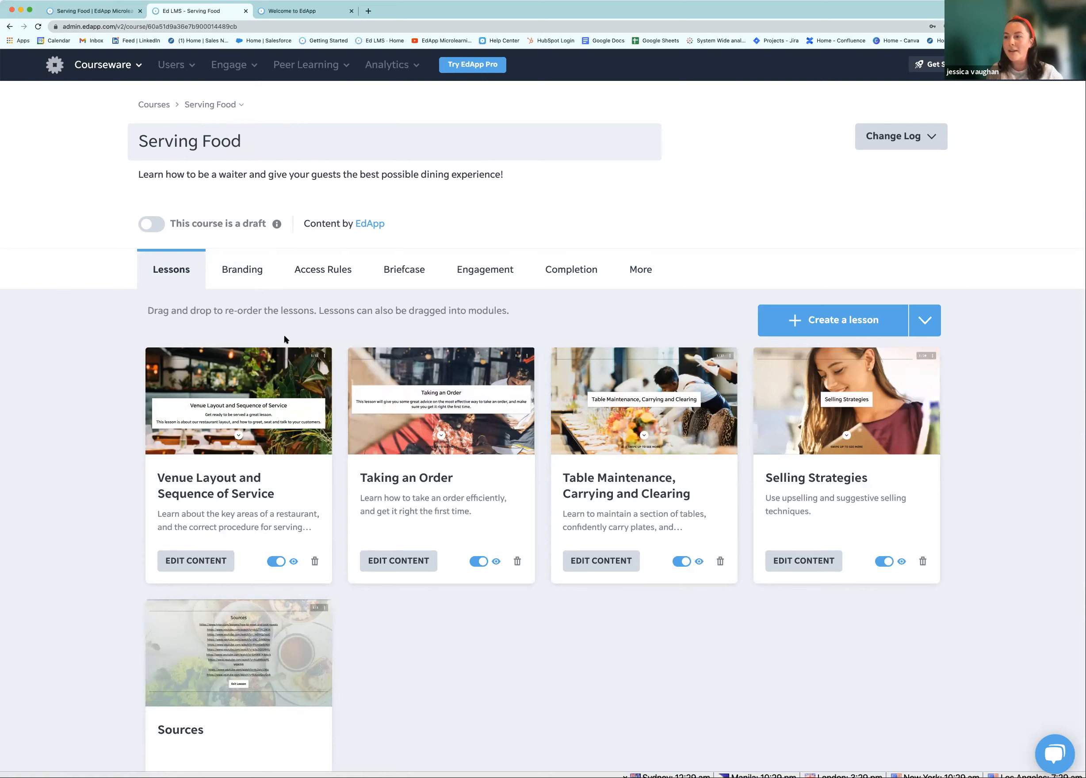
Scroll back to the top of the Serving Food lessons page and switch to its Branding settings
scroll(326, 344, "down", 2)
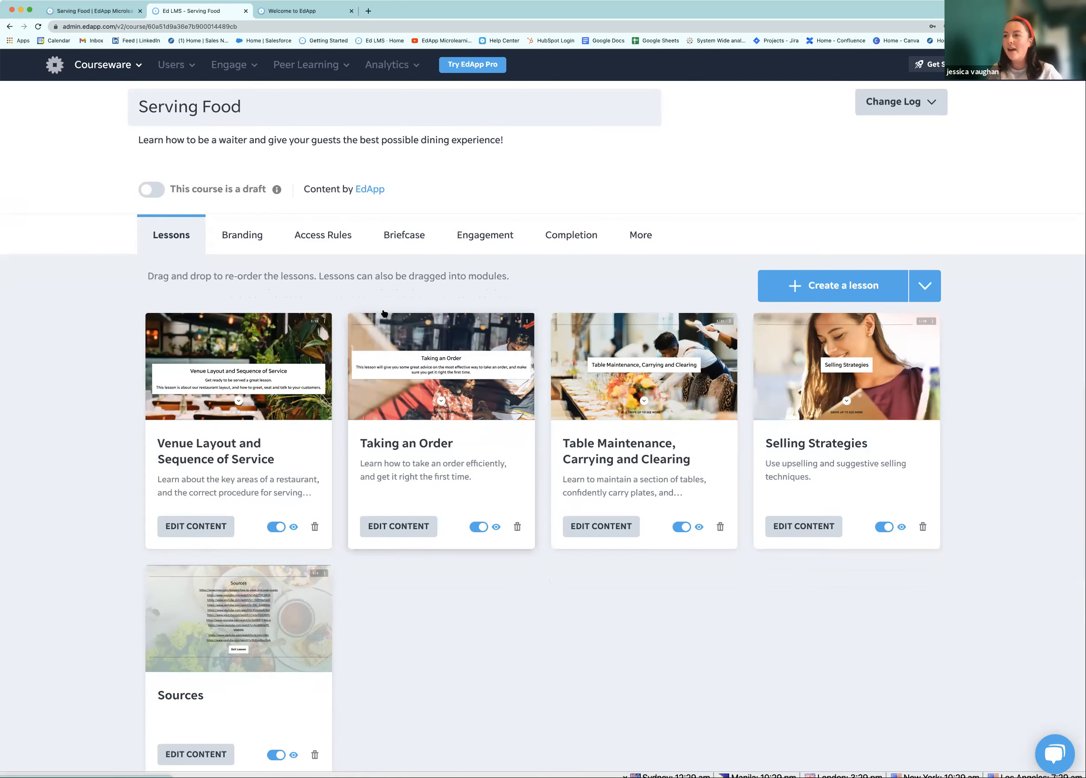
scroll(242, 242, "up", 1)
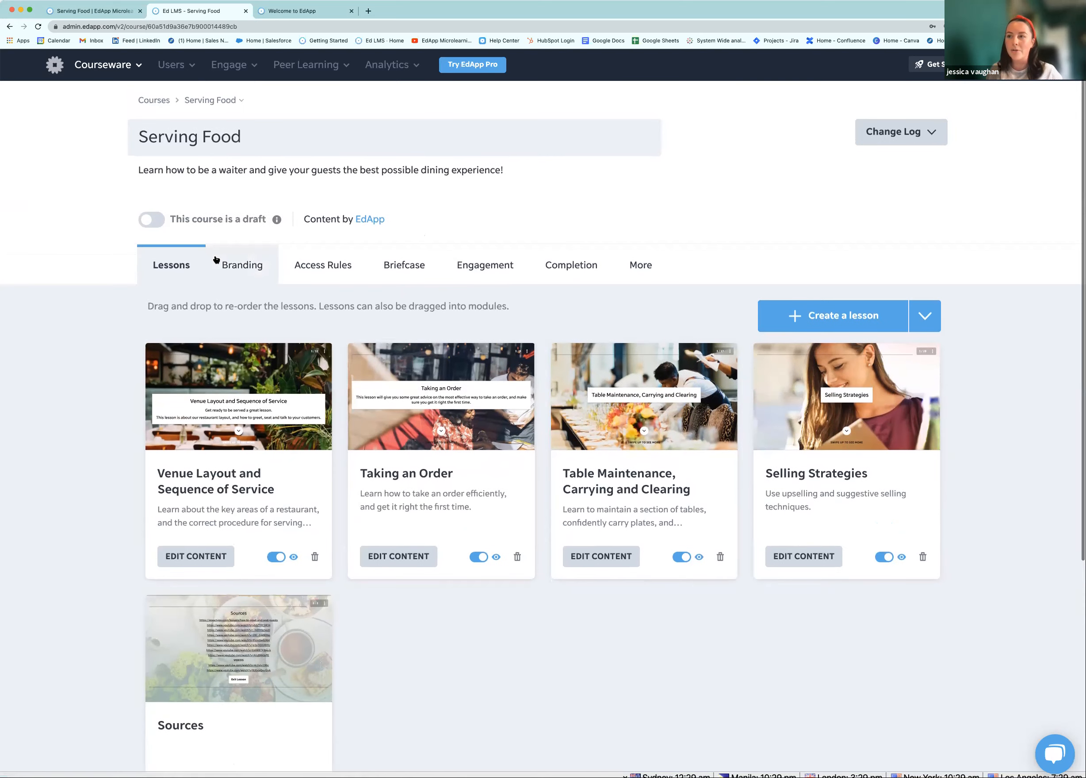
scroll(221, 266, "up", 1)
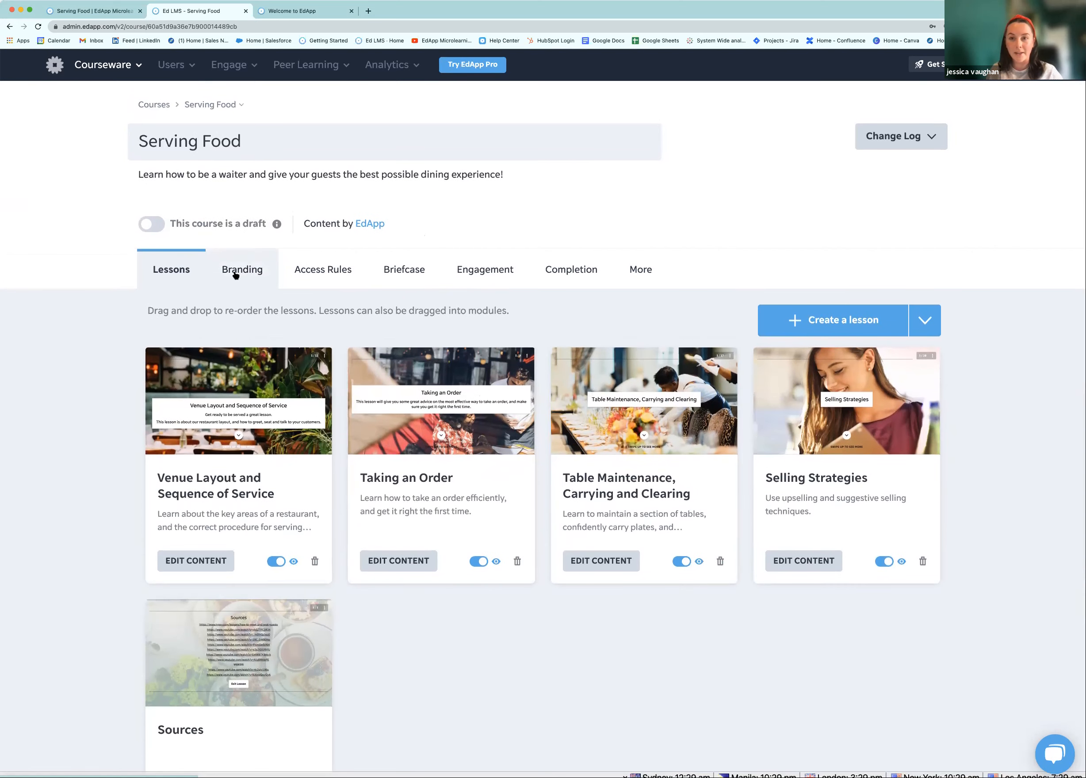
left_click(235, 271)
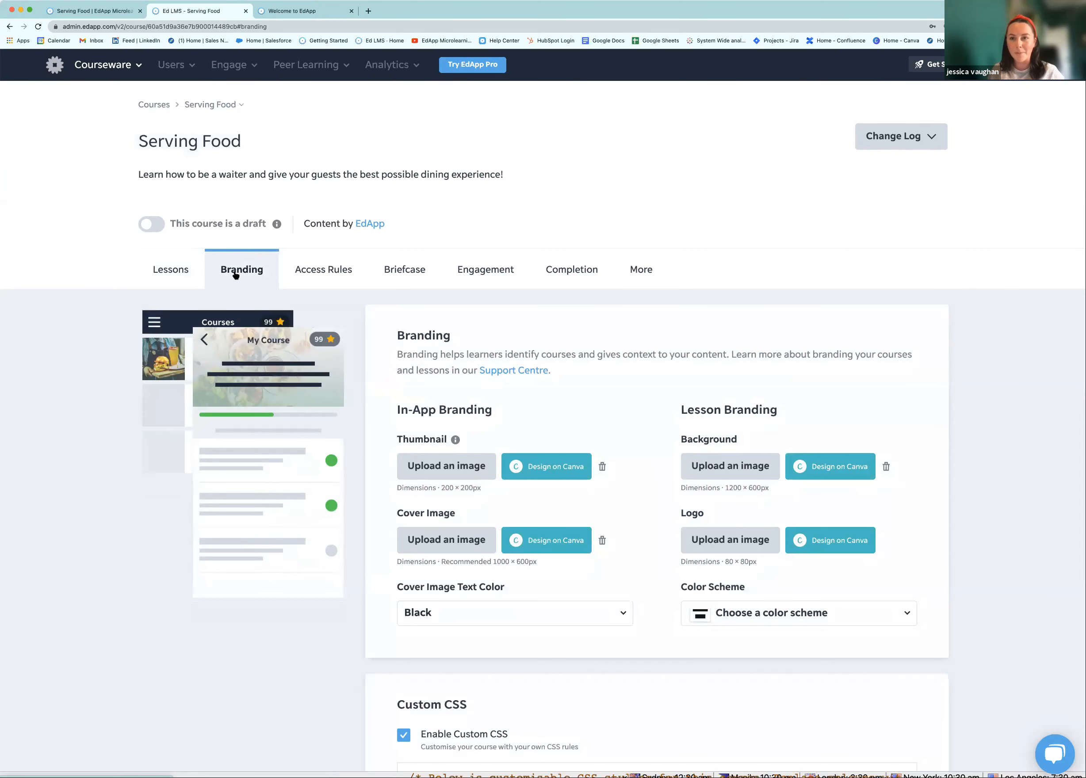
Look through the Access Rules, Briefcase, Engagement and Lessons tabs, then return to Branding
left_click(314, 274)
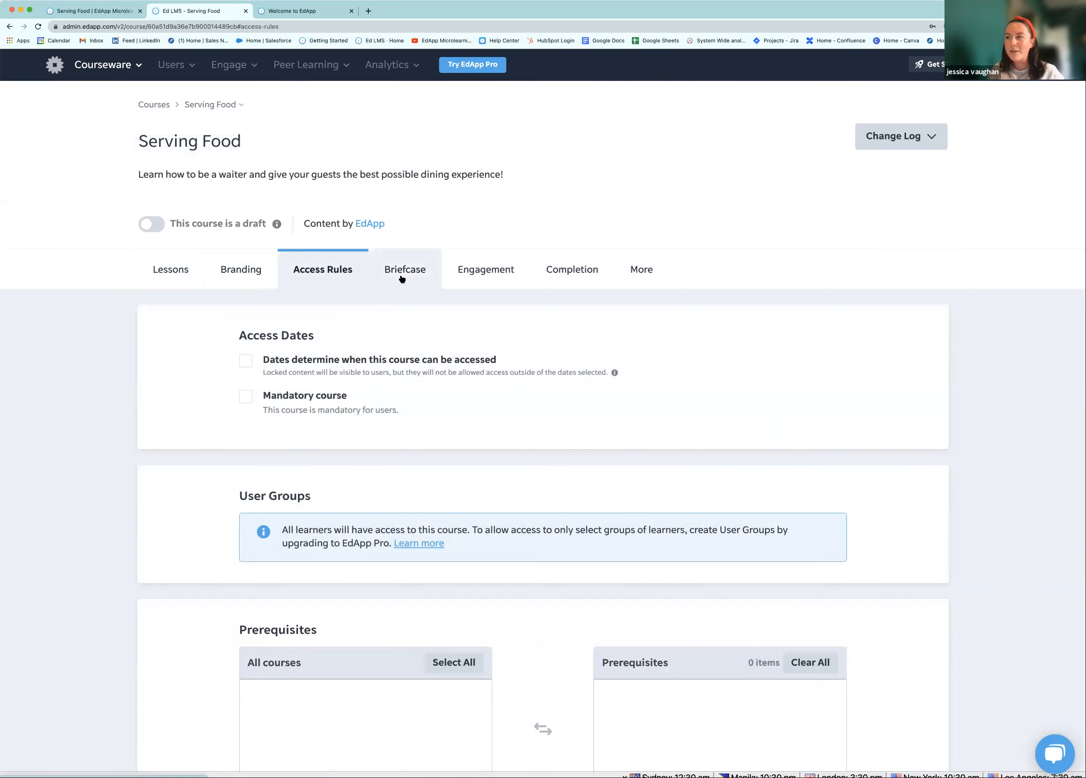
left_click(403, 279)
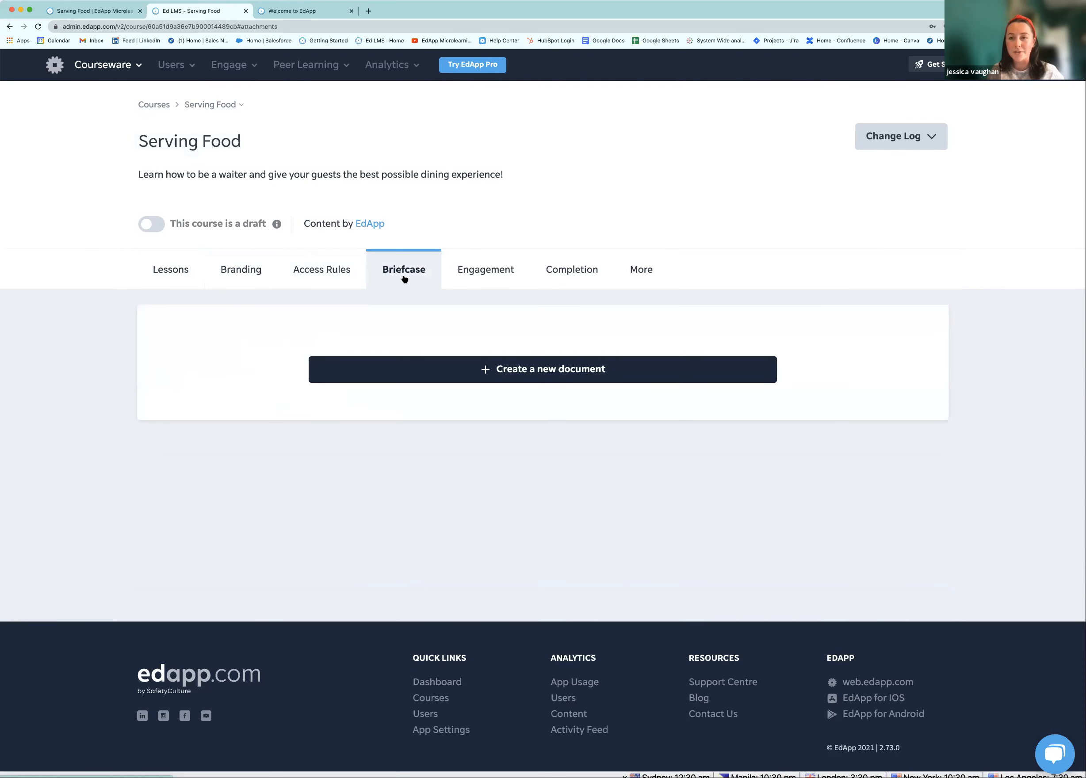
left_click(479, 278)
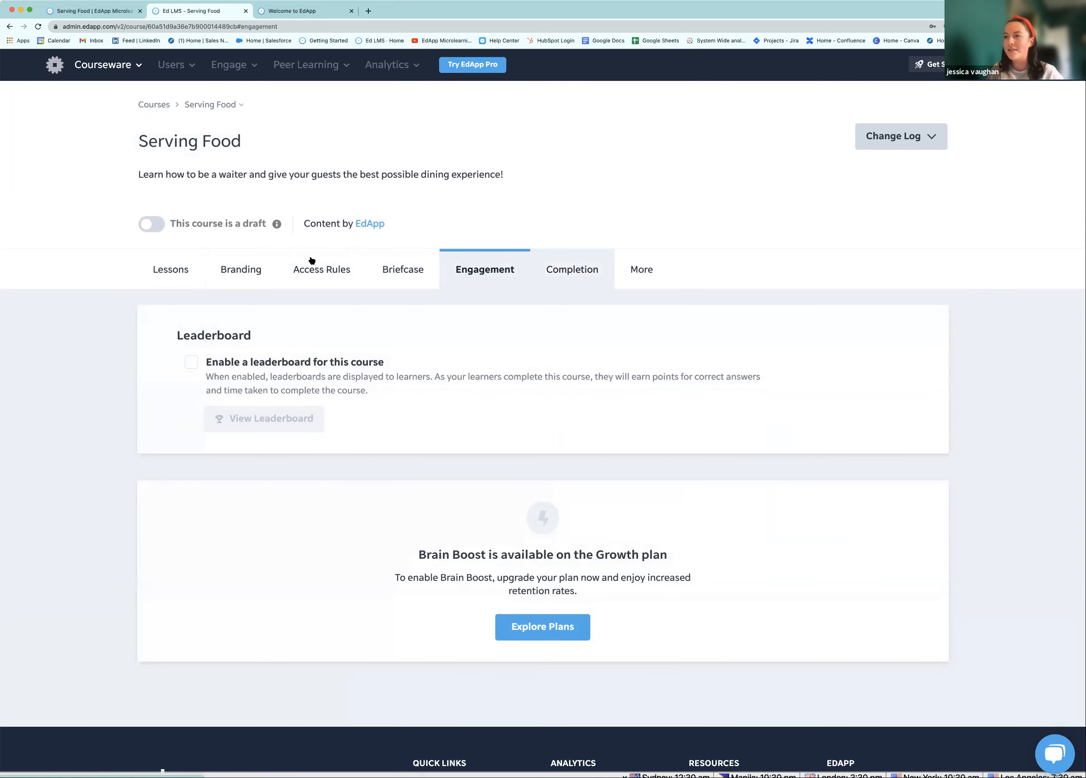
left_click(188, 268)
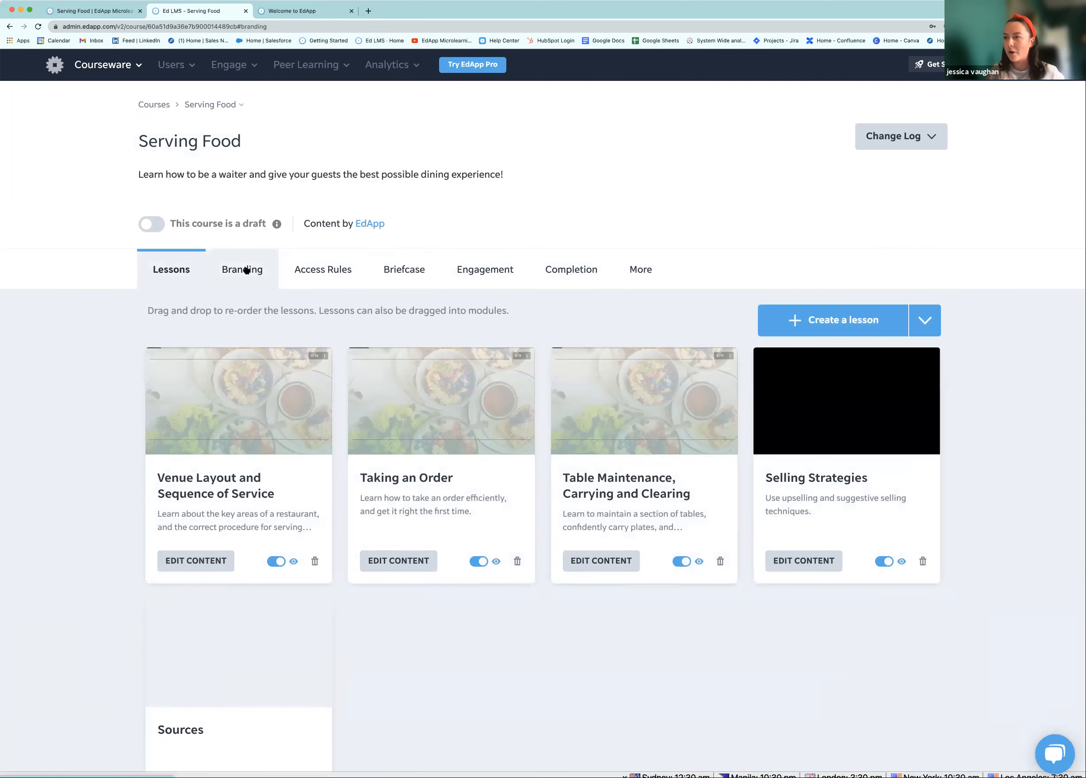
left_click(246, 270)
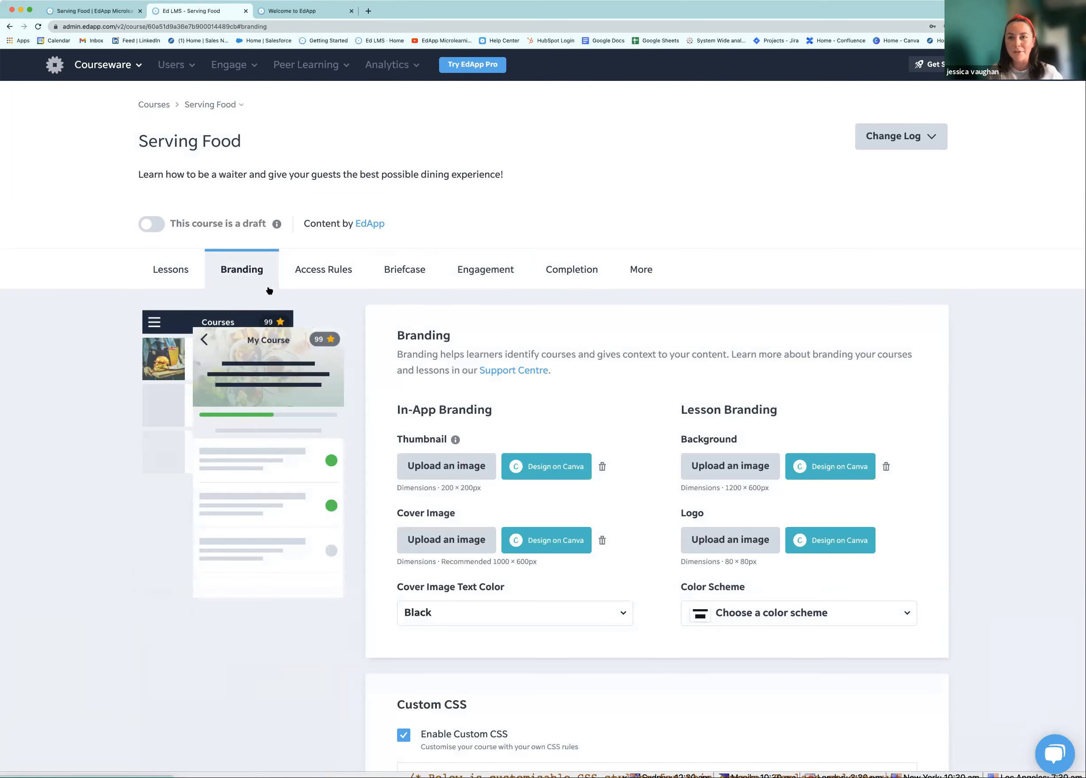
Scroll through the Branding thumbnail, cover image, background, logo and colour scheme options
scroll(307, 321, "down", 1)
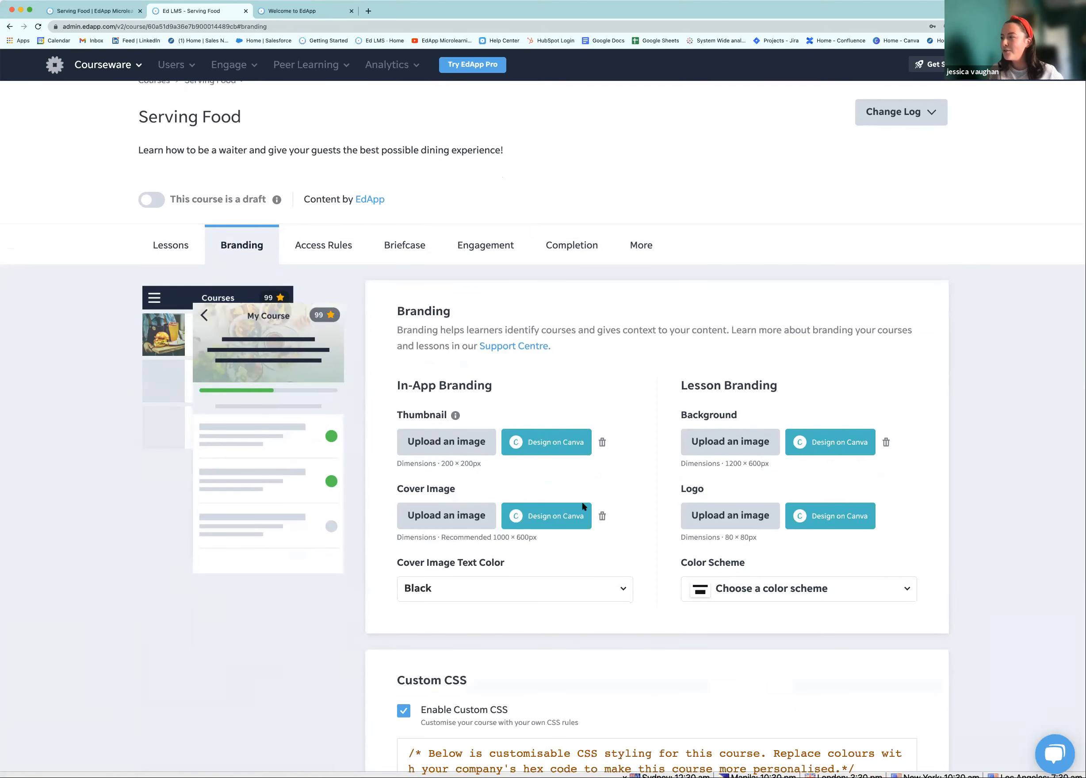
scroll(455, 442, "down", 1)
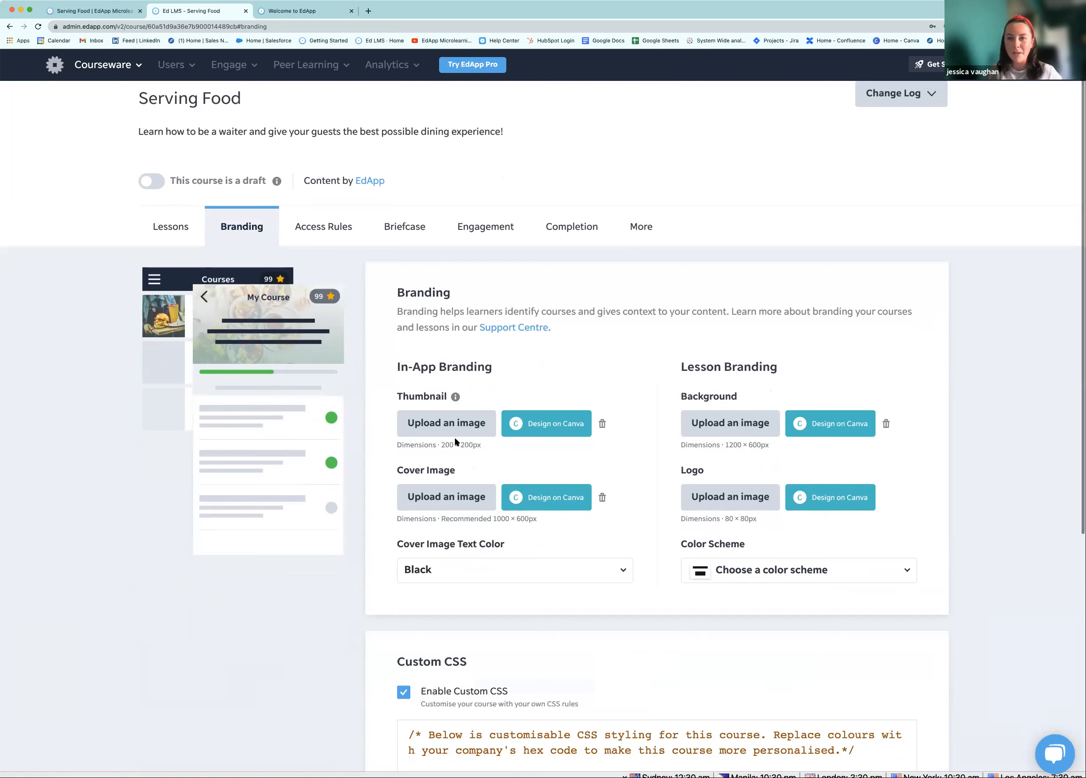
scroll(454, 438, "down", 1)
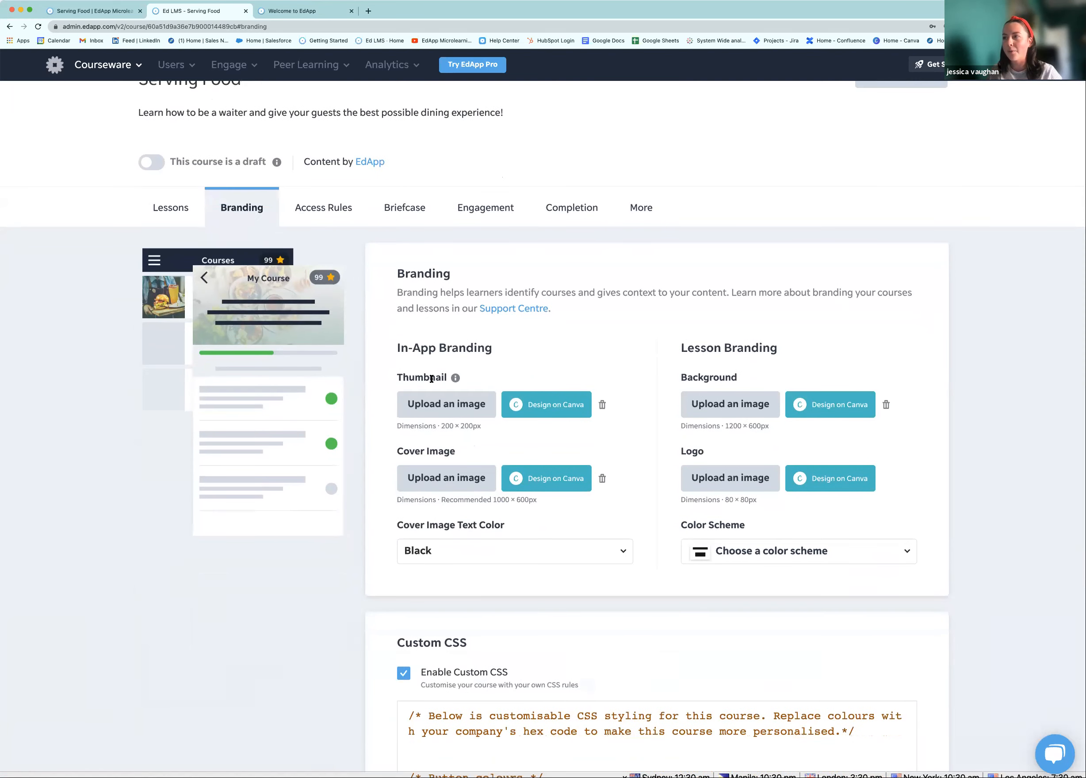
scroll(564, 363, "down", 1)
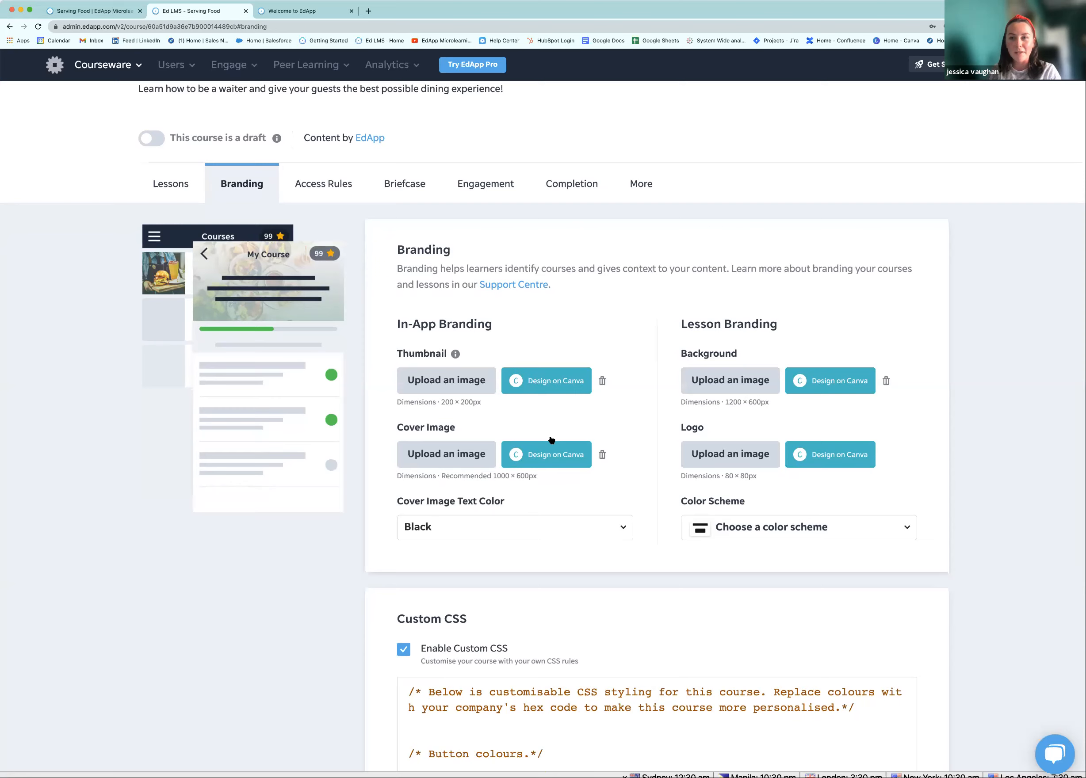
scroll(549, 436, "down", 3)
scroll(597, 401, "up", 1)
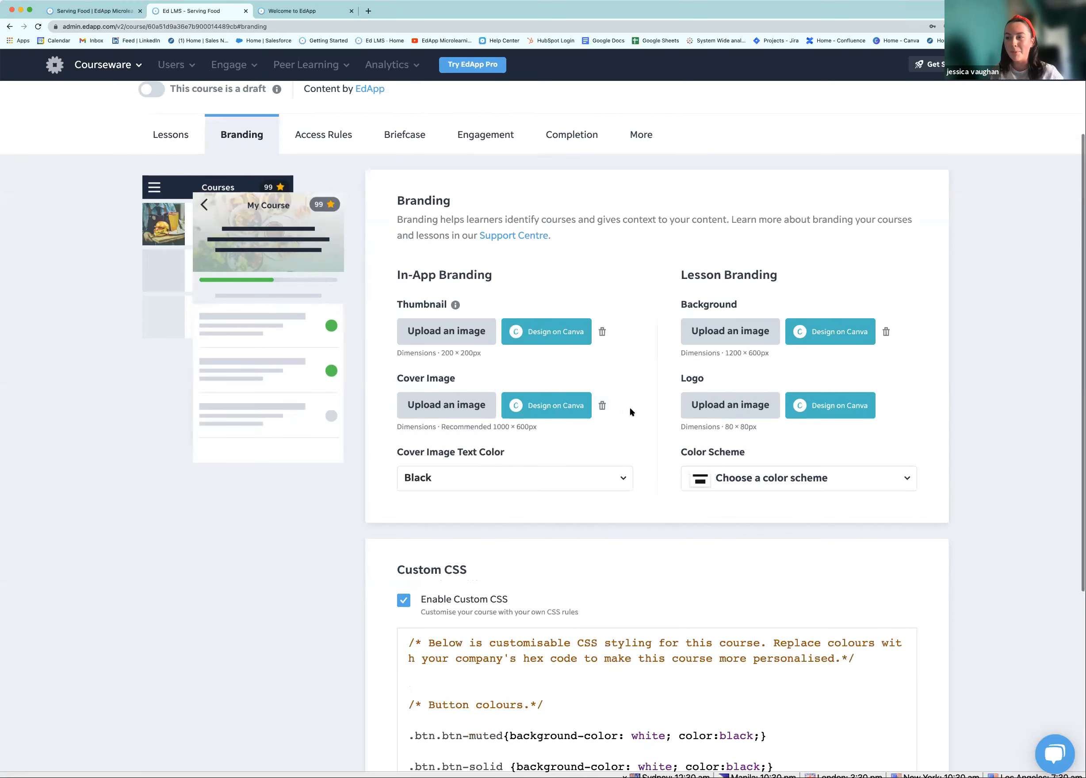
scroll(630, 411, "up", 1)
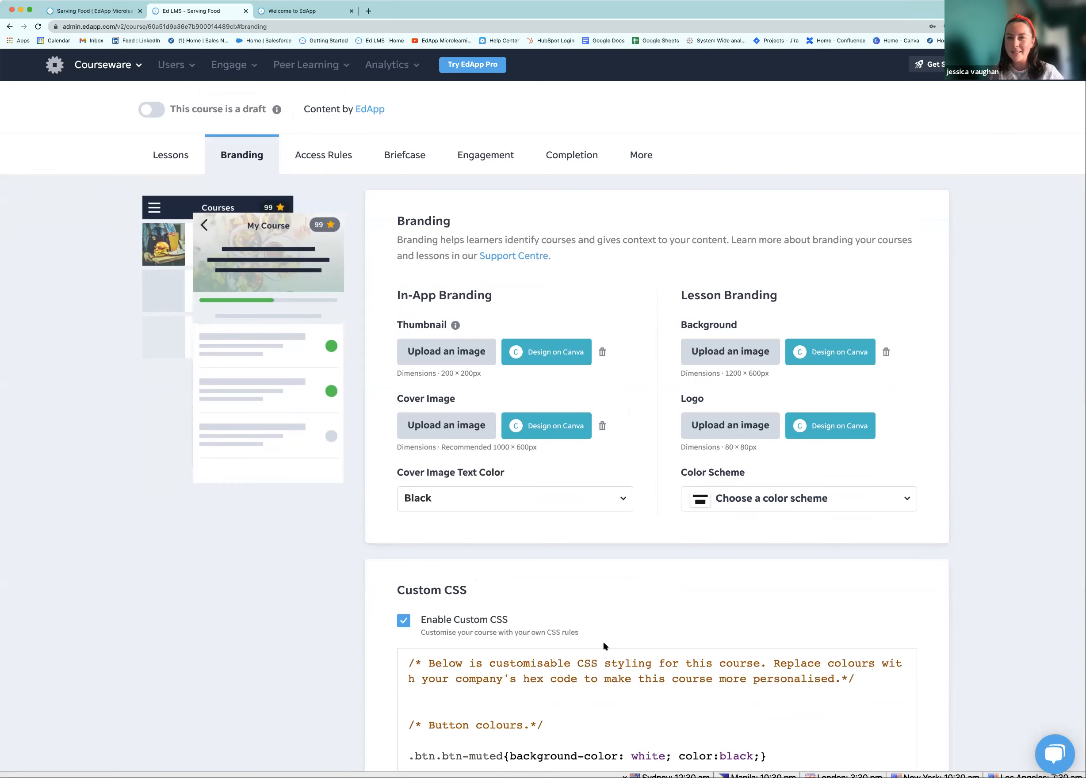
scroll(606, 556, "down", 1)
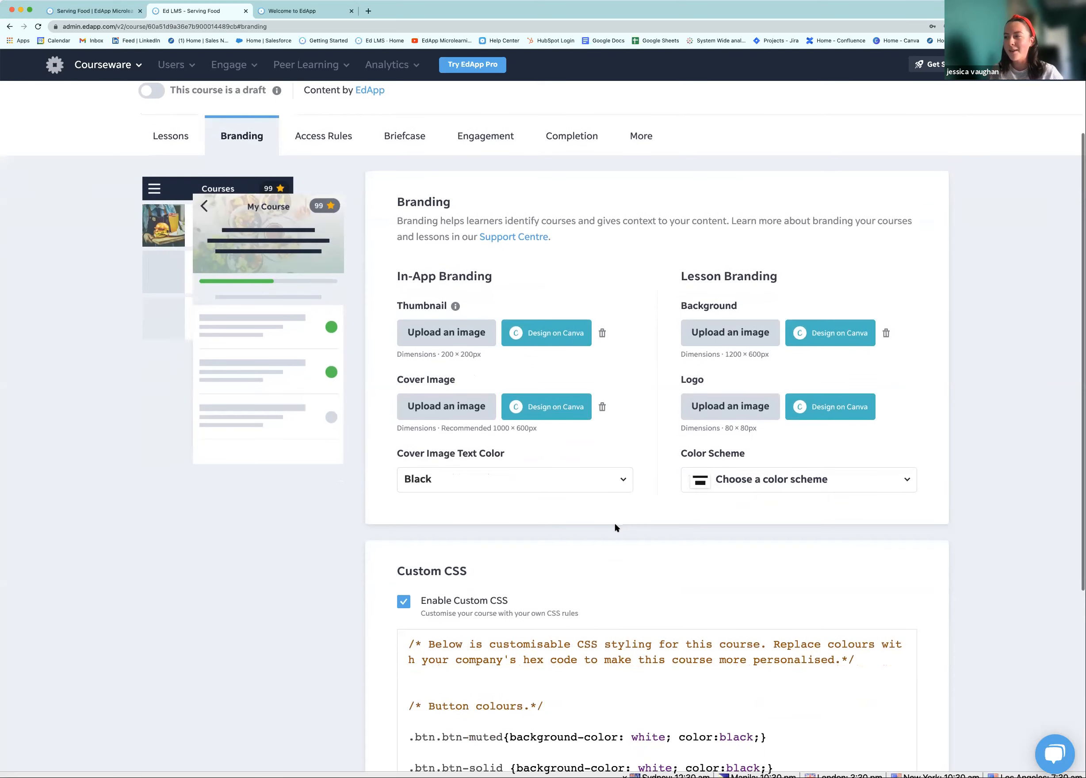
scroll(611, 526, "up", 3)
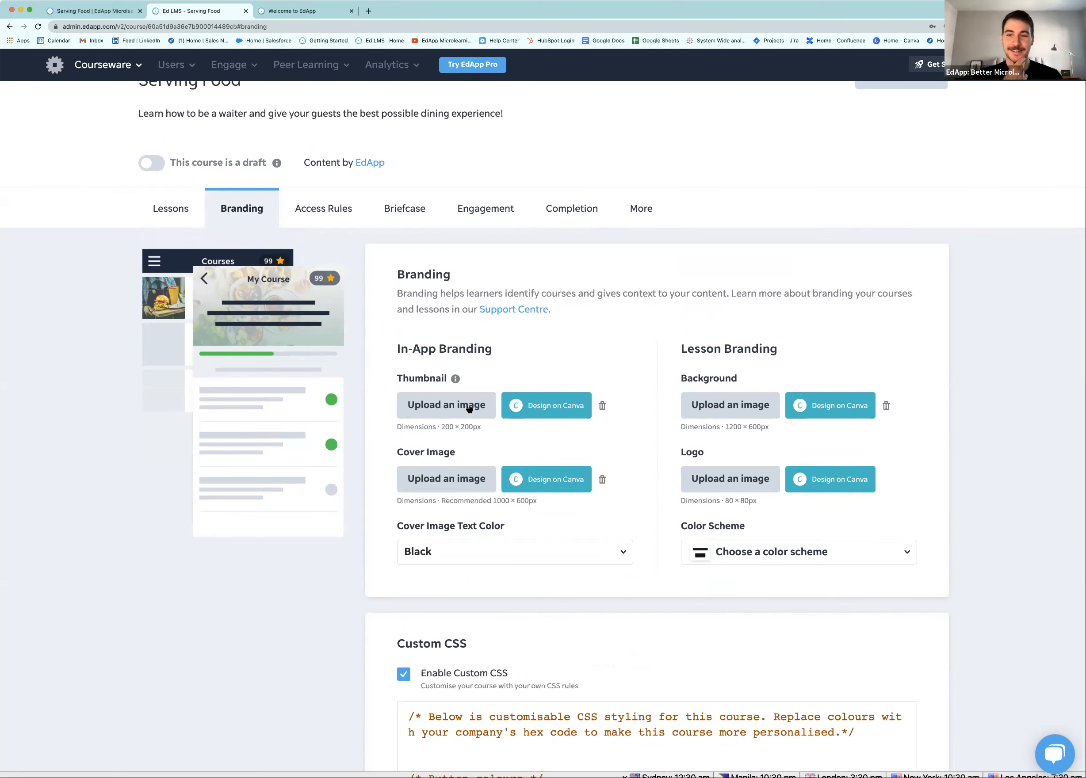
scroll(410, 396, "up", 1)
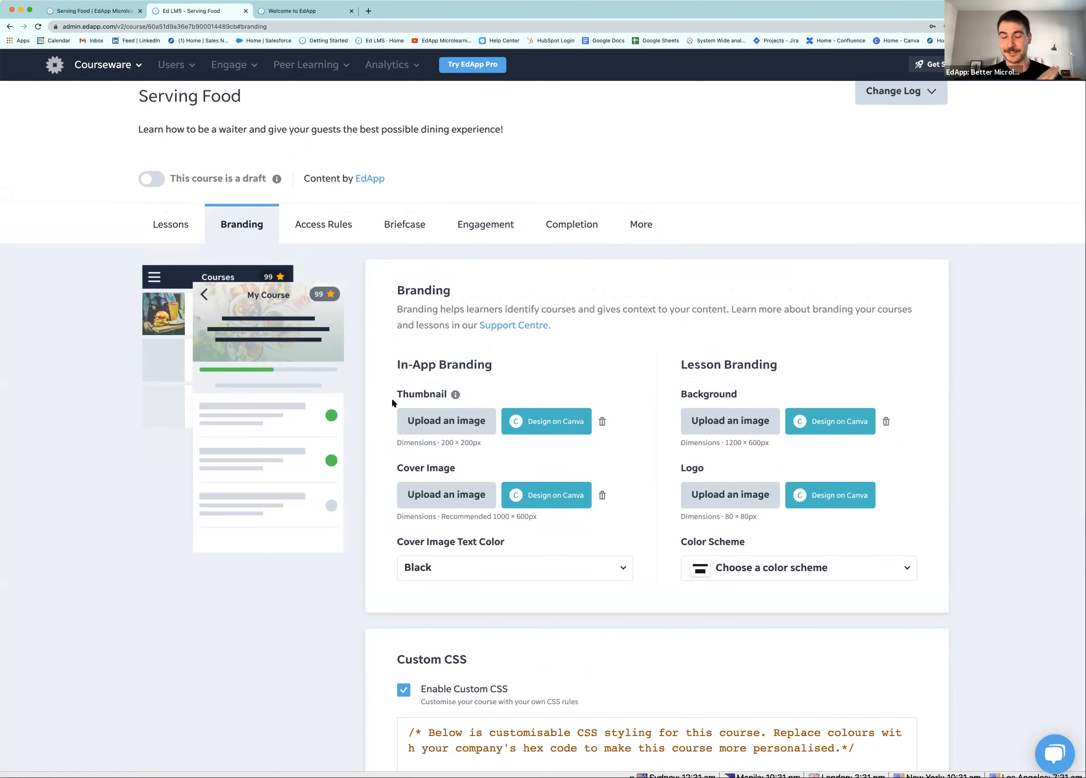
scroll(155, 352, "down", 1)
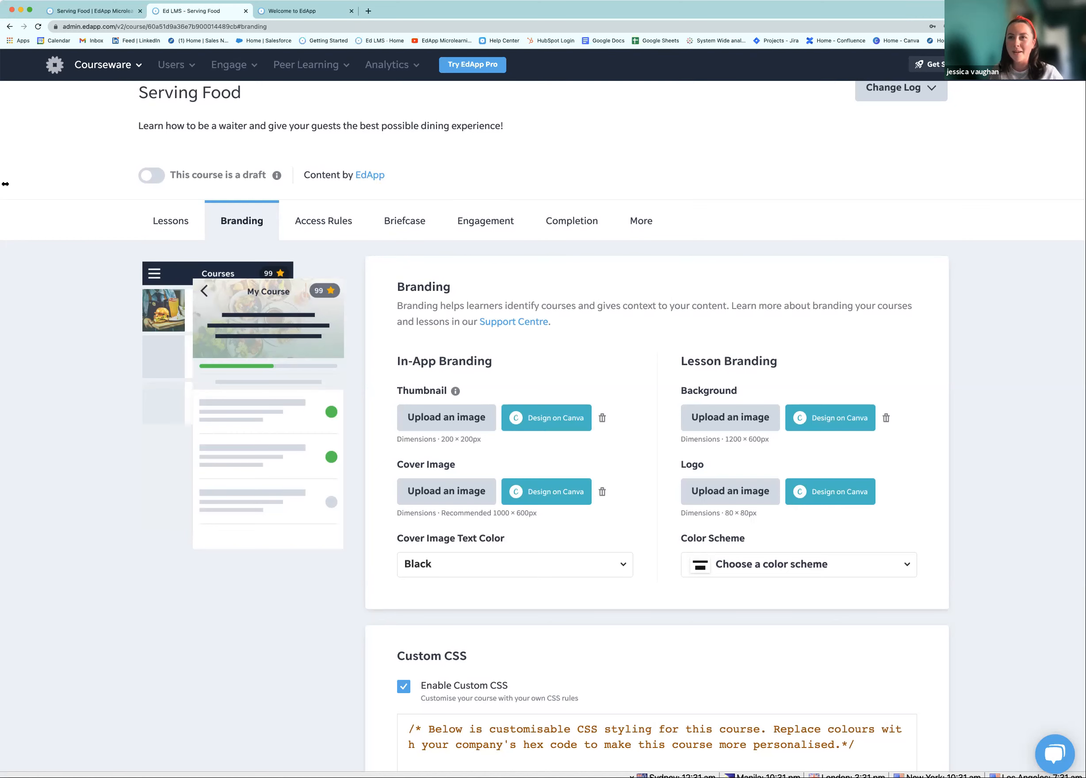
Upload the pizza photo as the course thumbnail, accepting the 2.8MB file-size warning
left_click(457, 421)
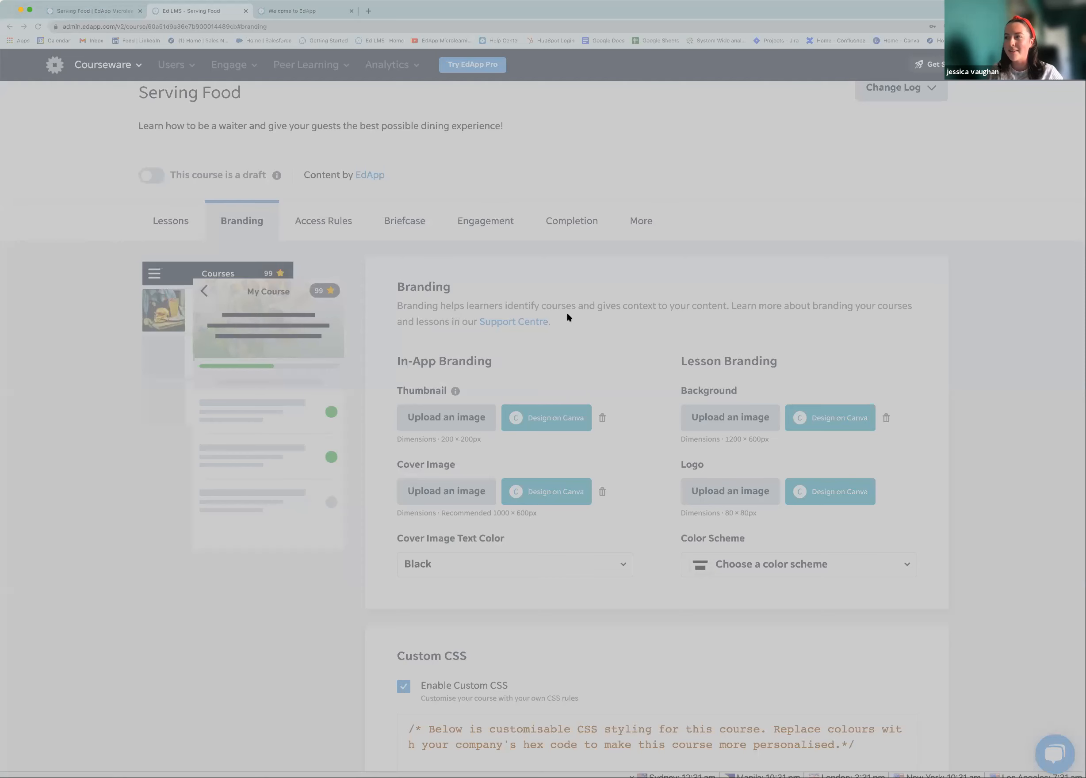
left_click(820, 521)
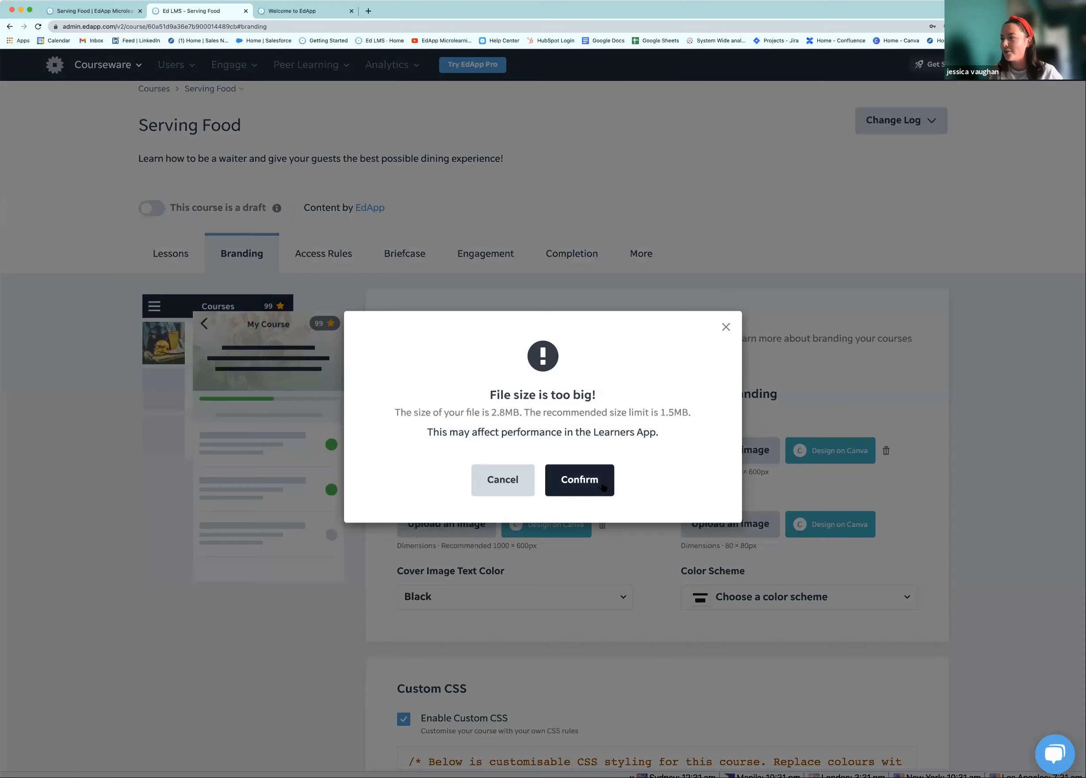
left_click(602, 487)
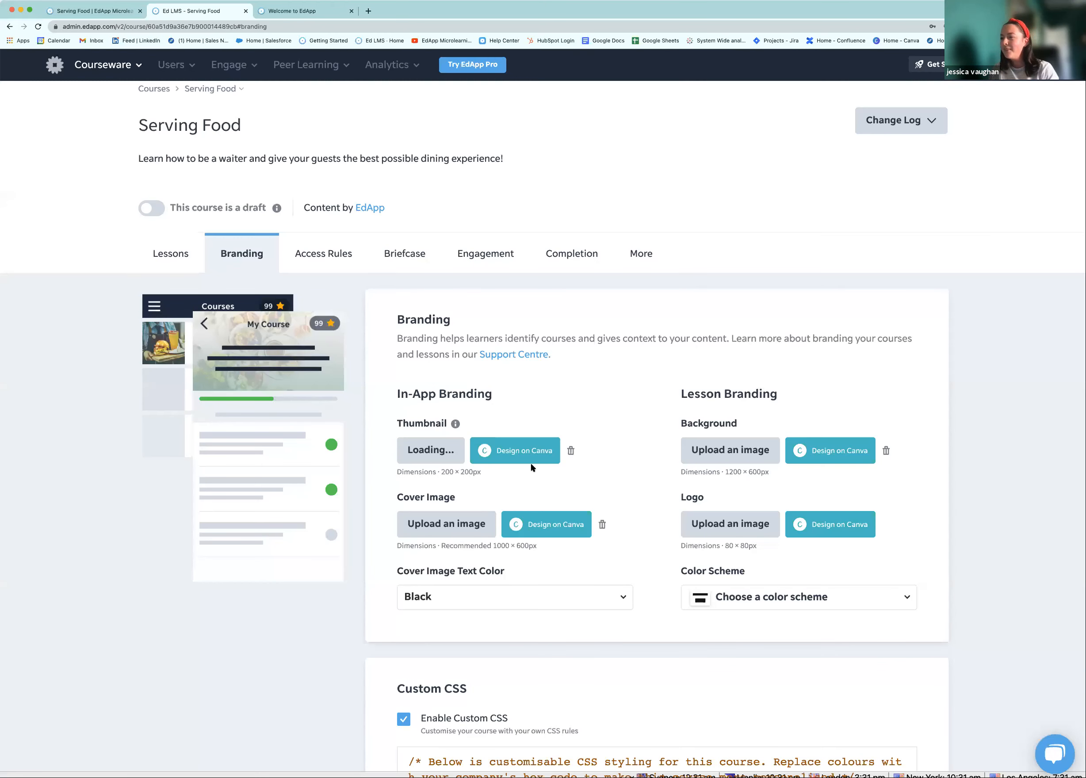
scroll(503, 356, "down", 1)
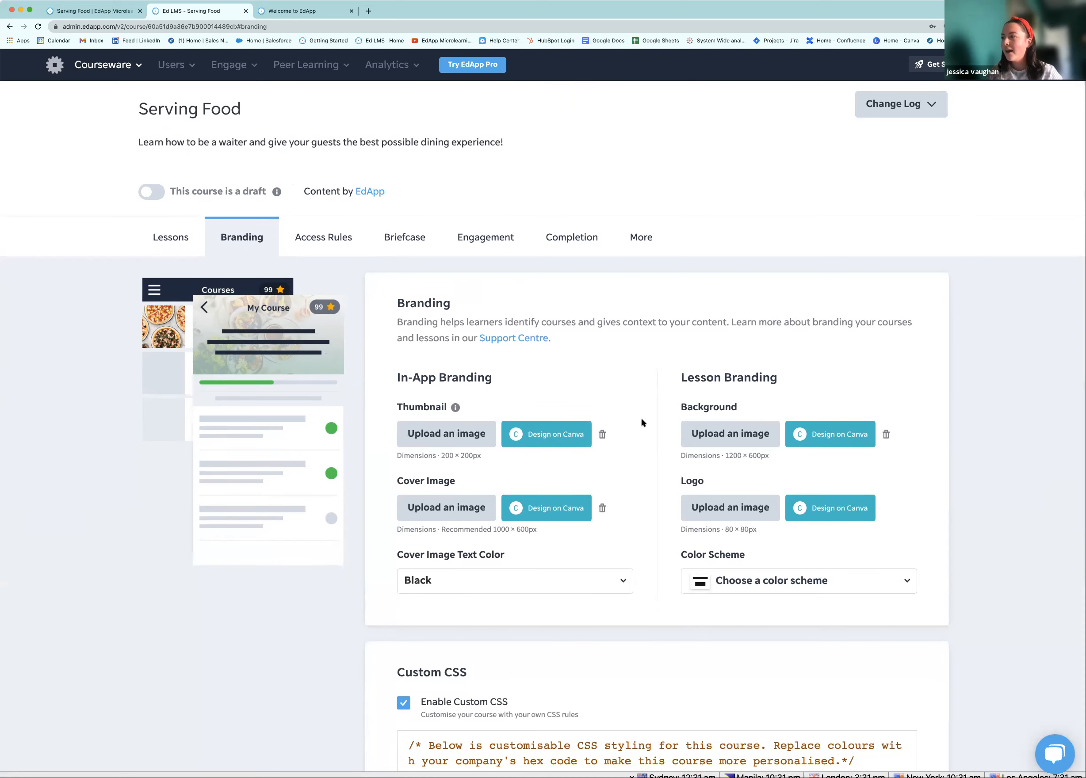
scroll(700, 405, "down", 2)
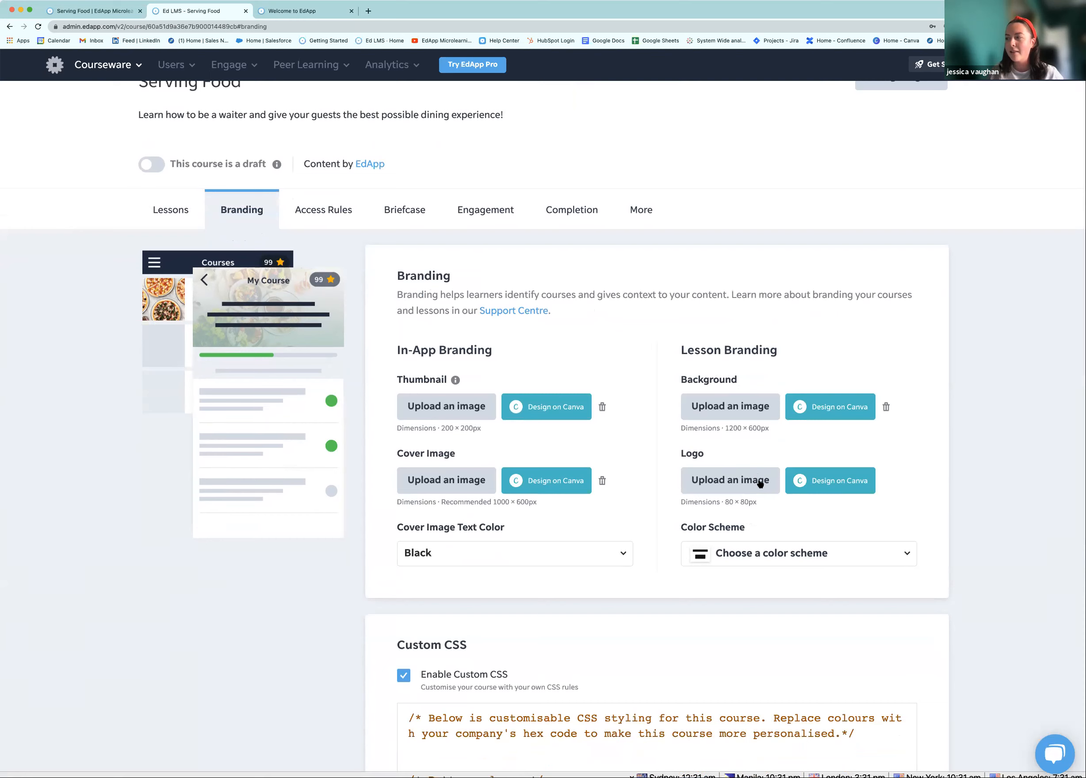
left_click(777, 550)
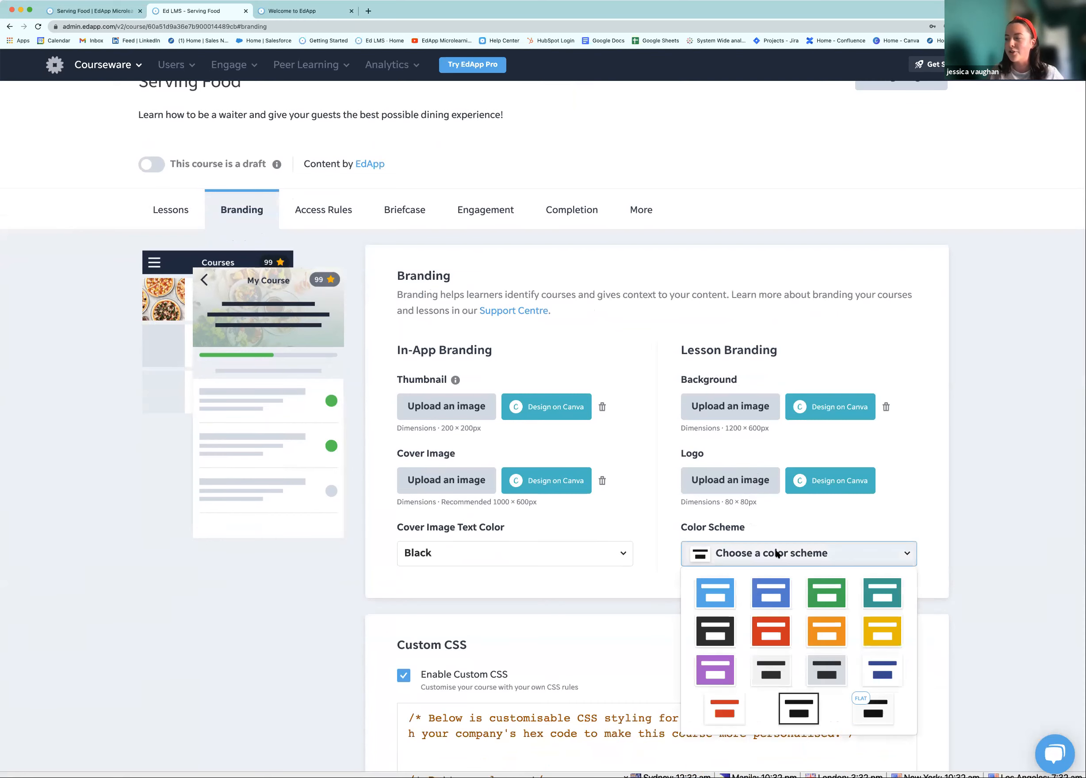
scroll(799, 568, "down", 1)
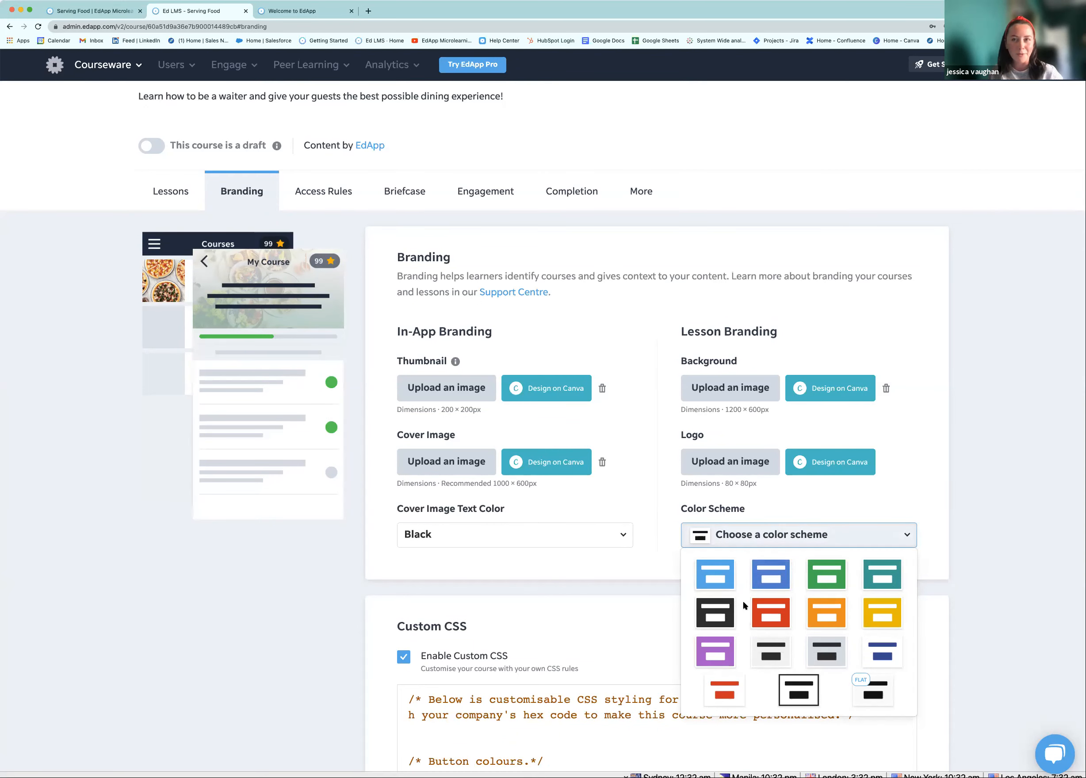
left_click(727, 423)
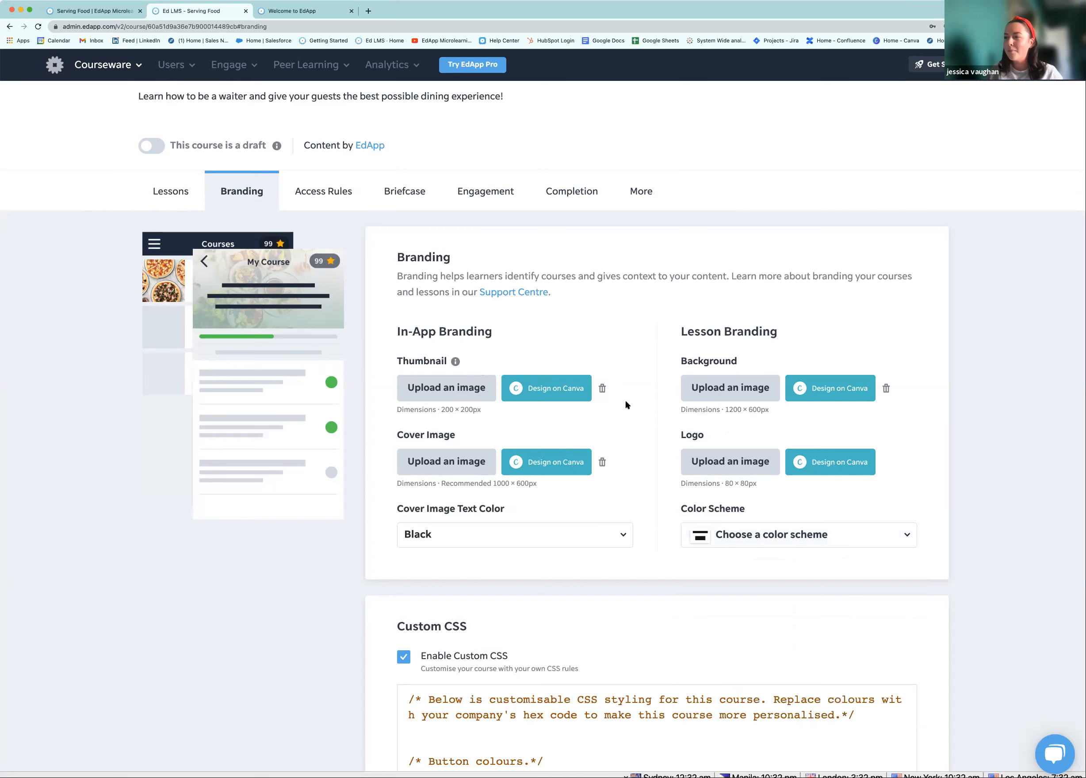
Start a new square Canva design and set the uploaded pizza photo as its background
left_click(545, 459)
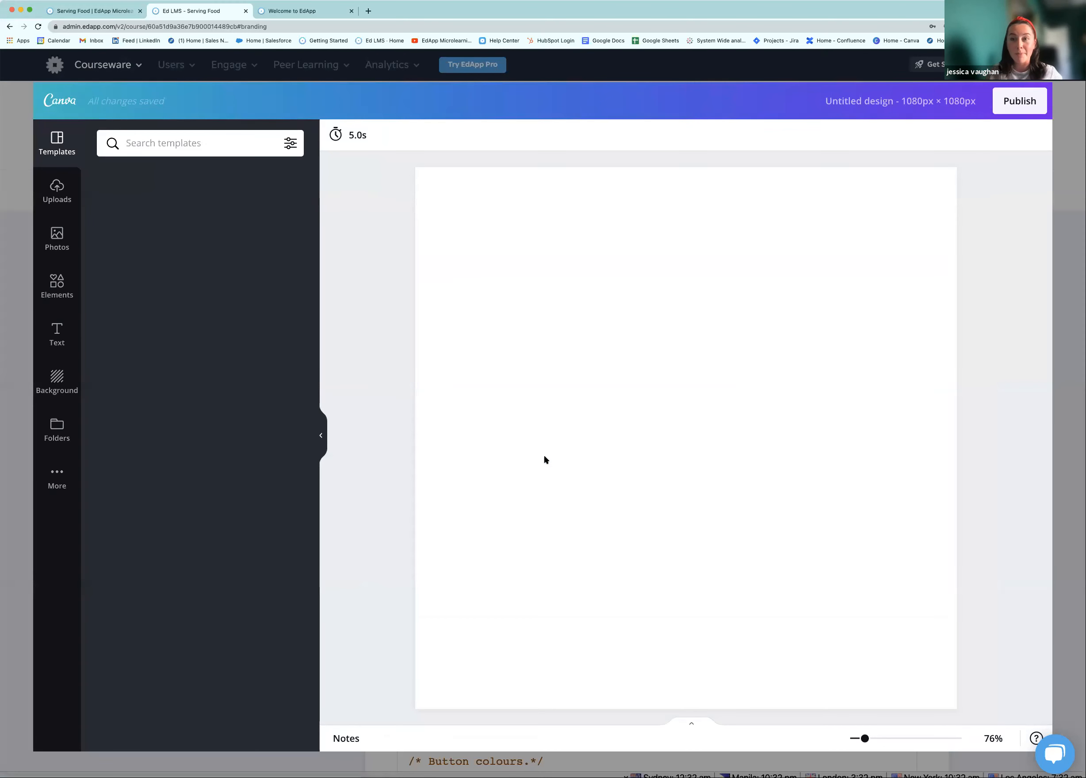
left_click(62, 193)
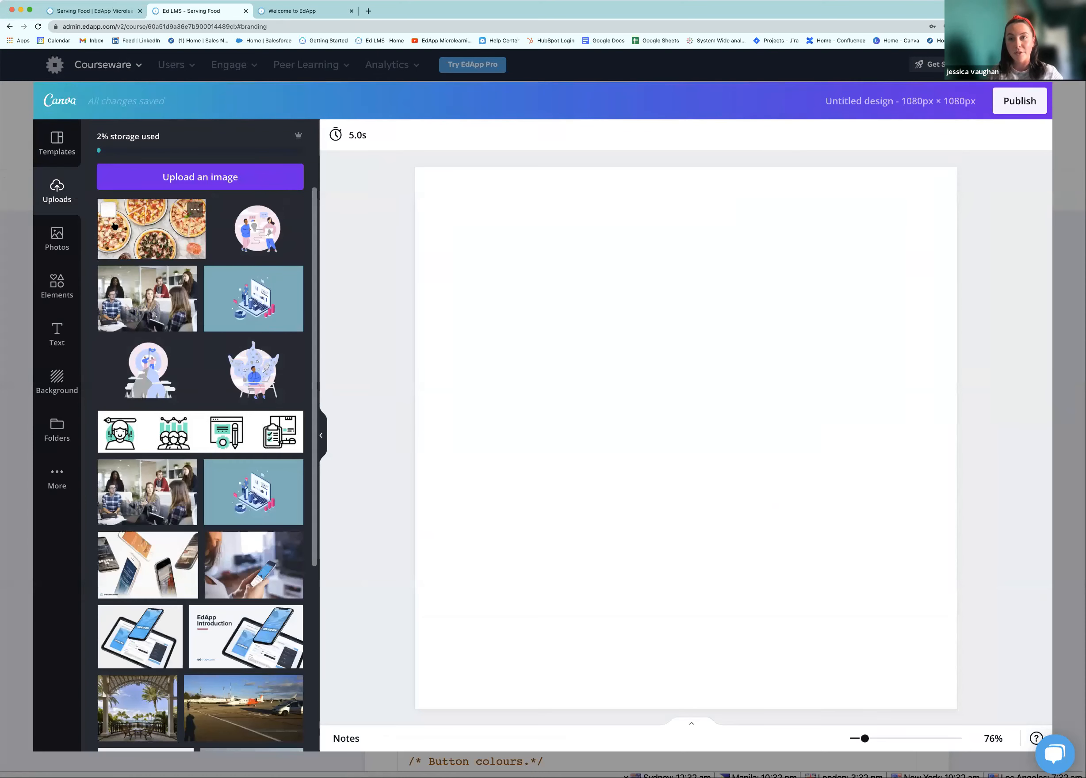
left_click(141, 231)
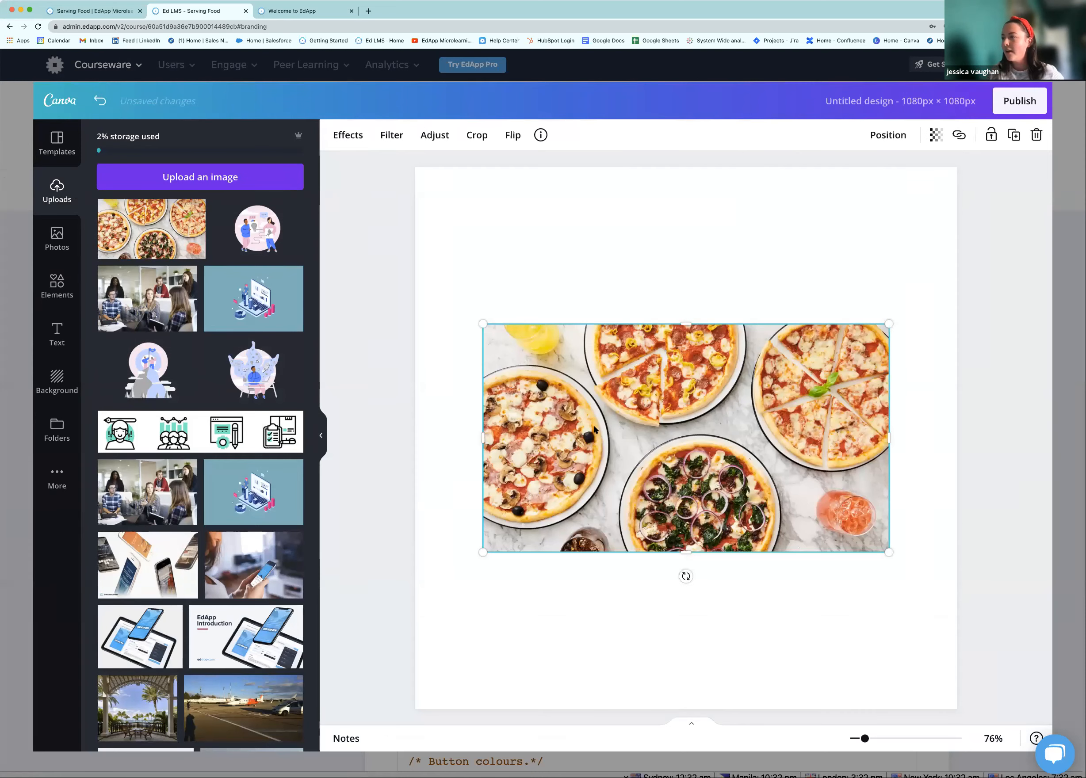
right_click(595, 419)
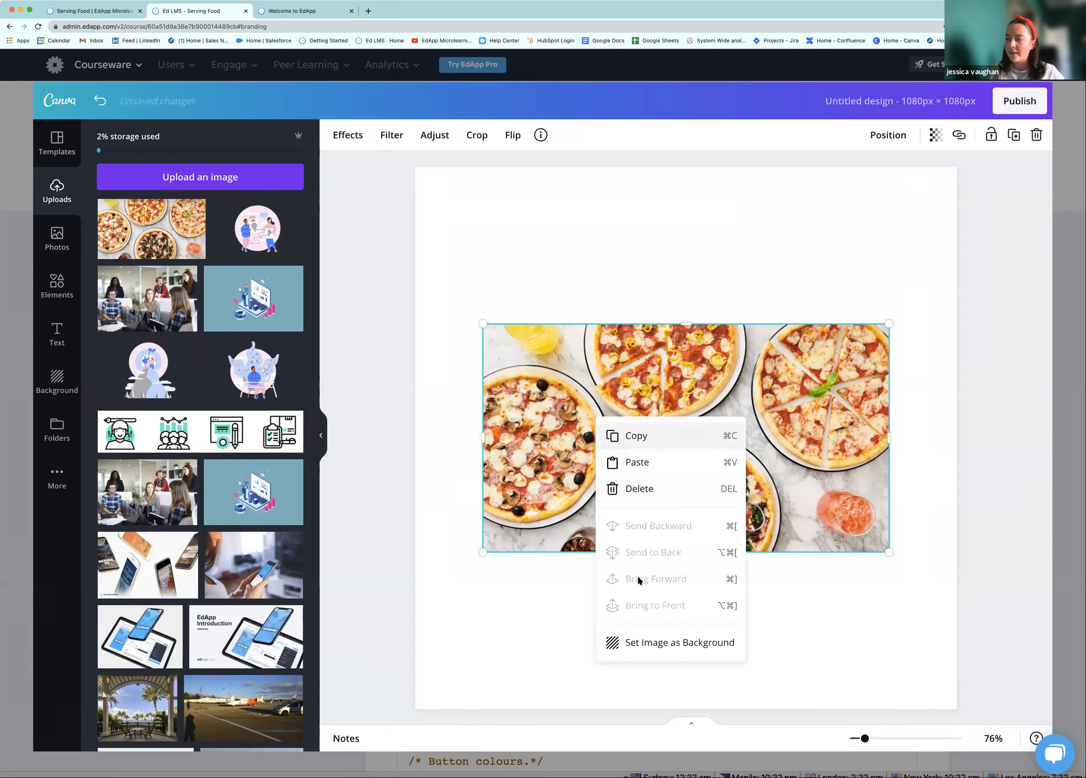
left_click(639, 644)
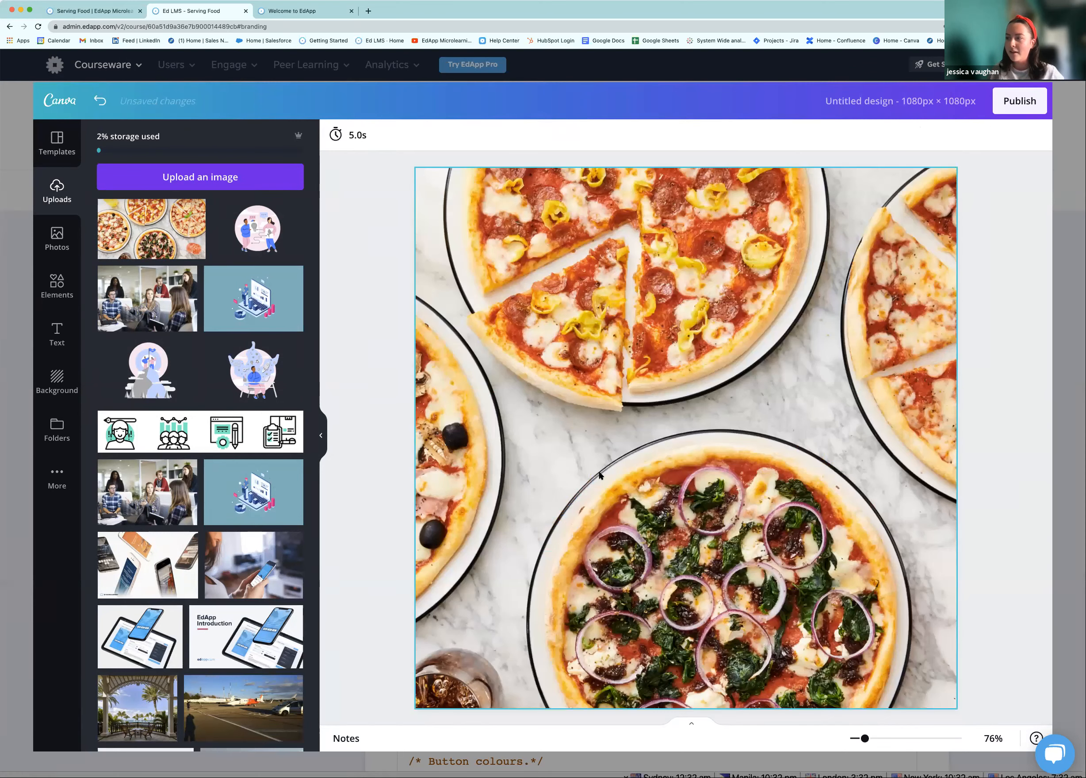
Recrop the pizza photo by shifting it within the square frame
left_click(585, 450)
double_click(584, 449)
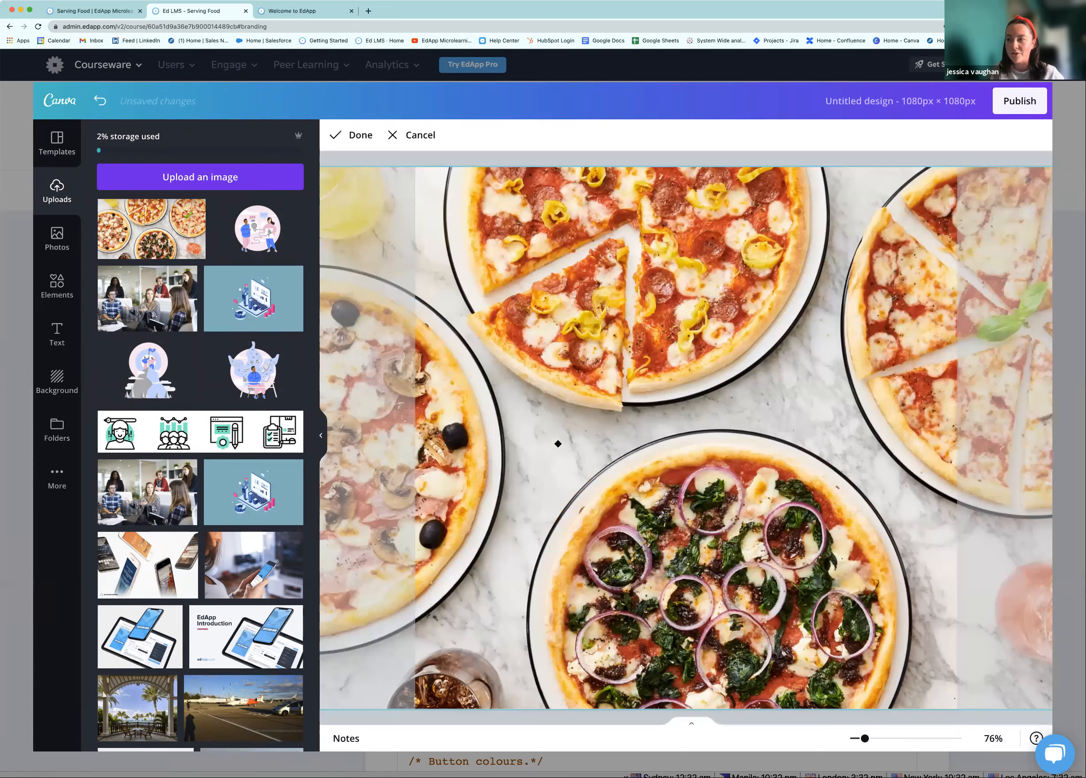
left_click_drag(598, 442, 649, 441)
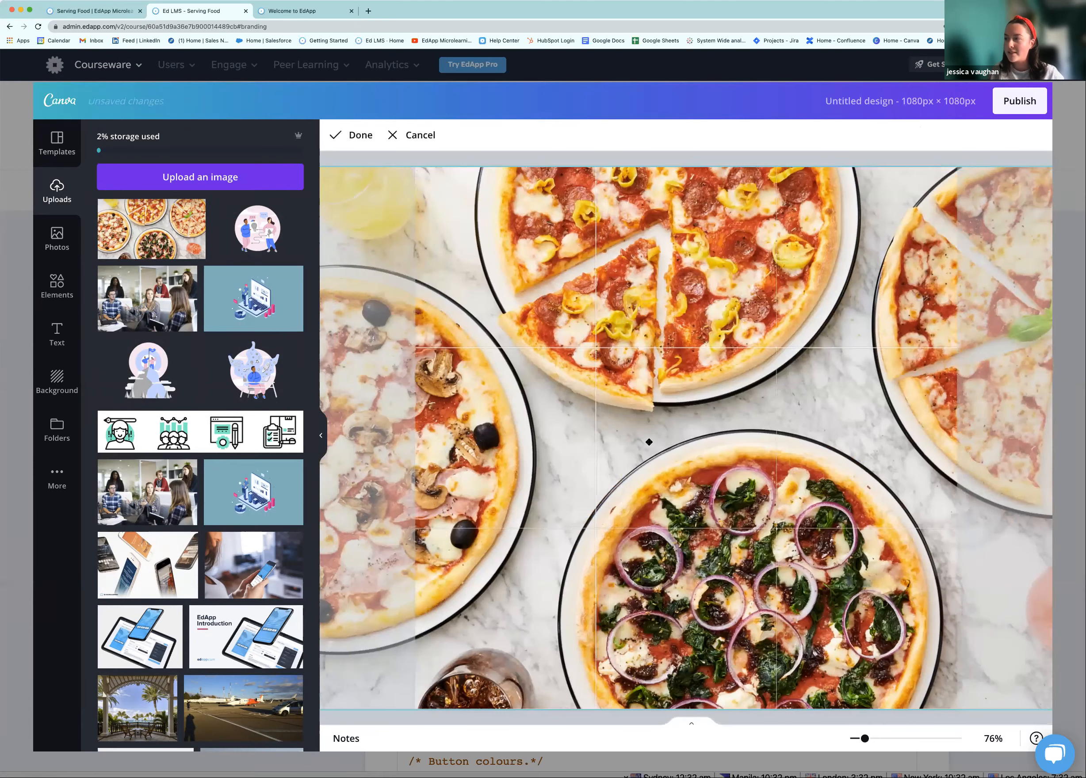
left_click(357, 137)
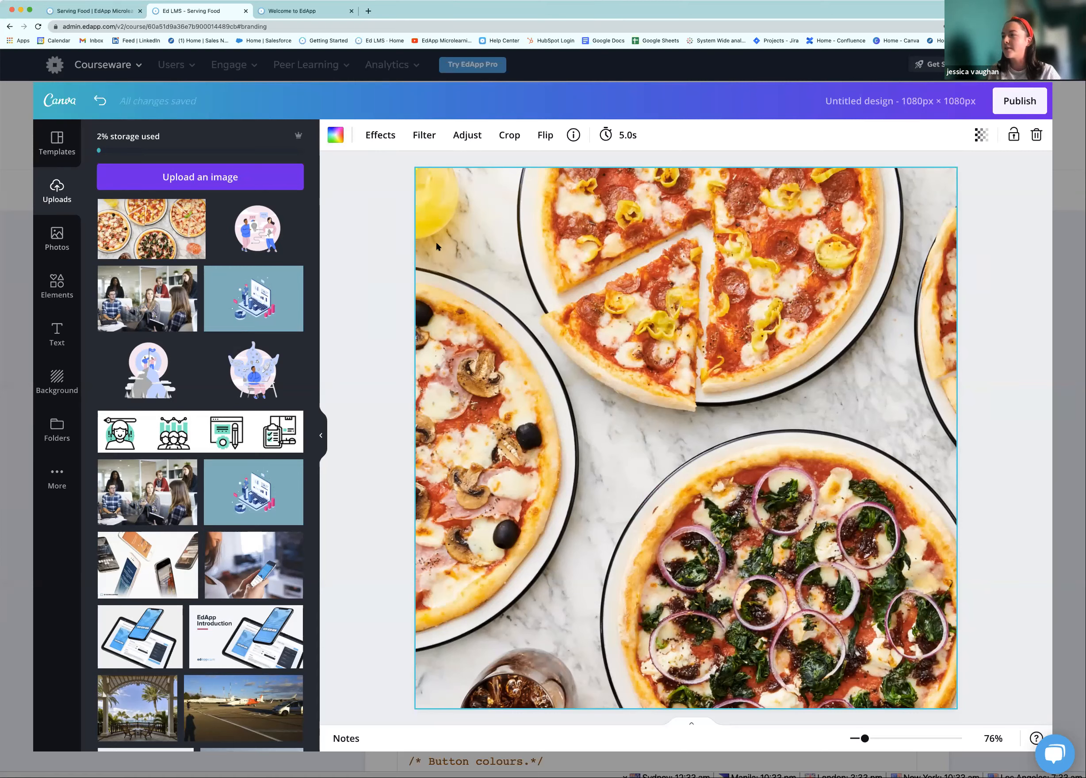
Fade the pizza image to transparency 41 and publish it as the course cover image
left_click(424, 136)
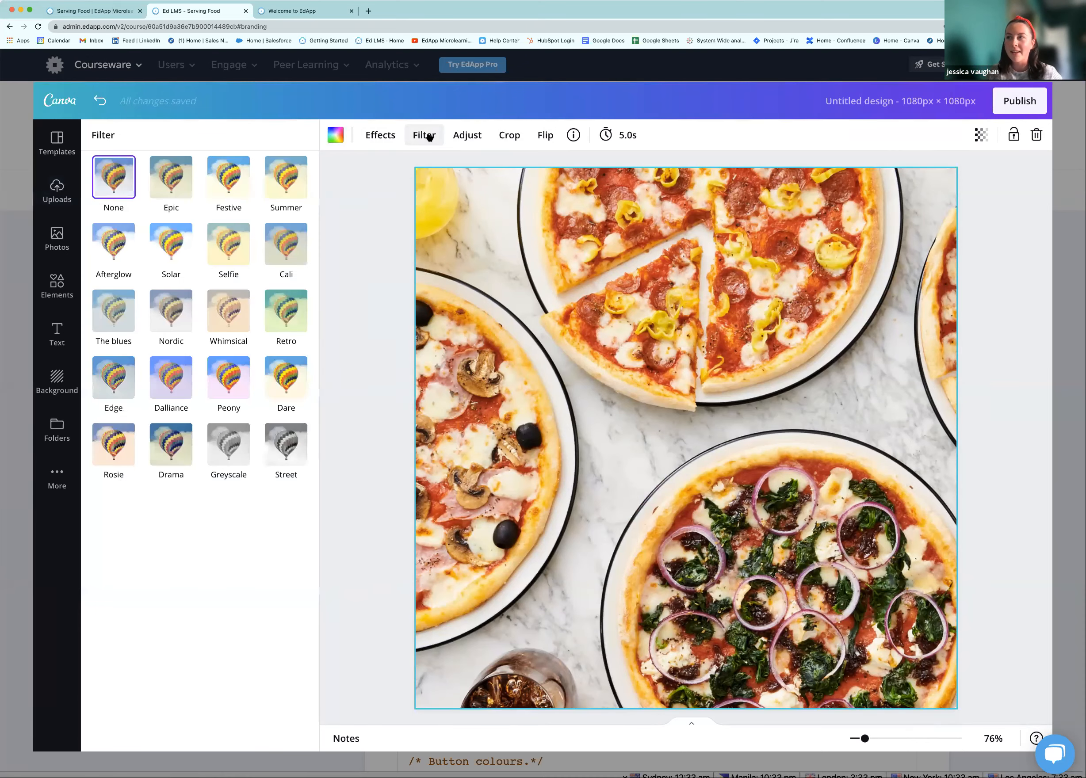
left_click(467, 136)
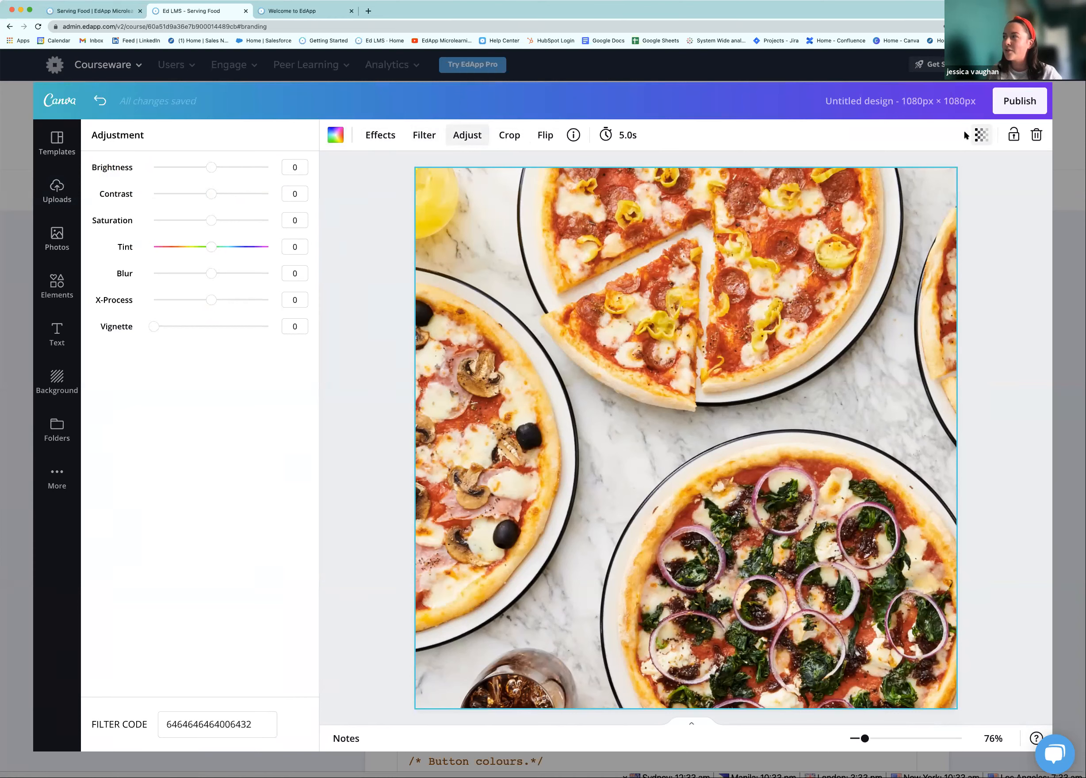
left_click(979, 137)
left_click(979, 137)
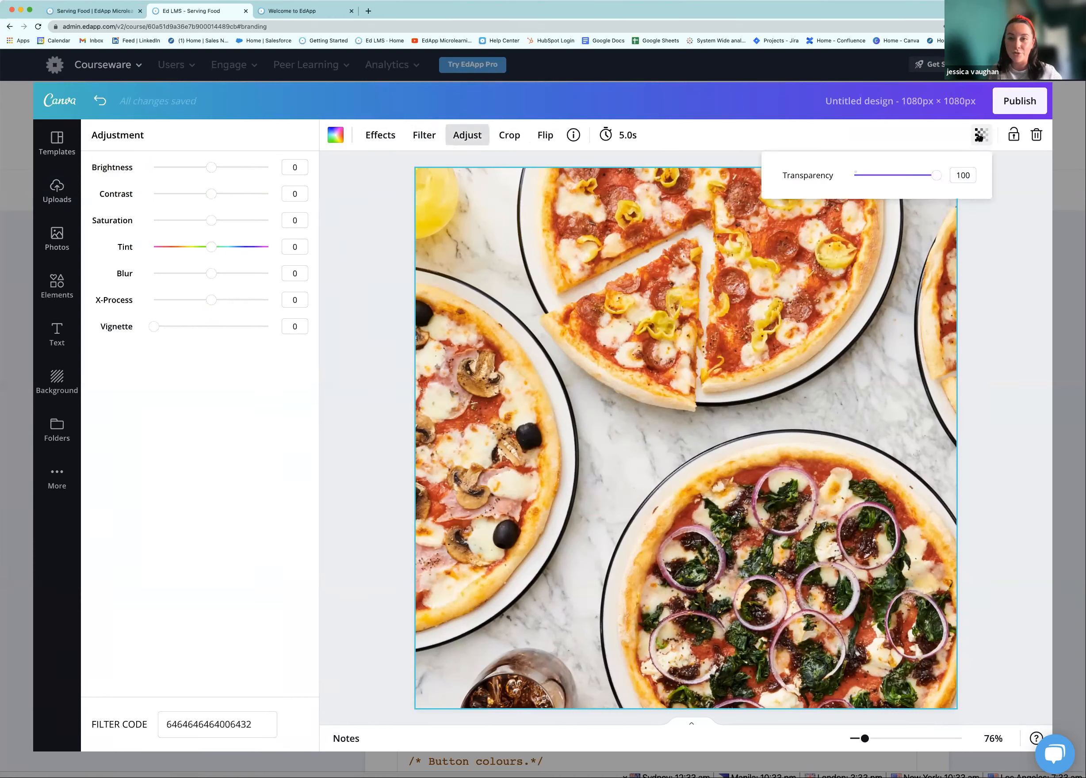
left_click_drag(932, 178, 887, 175)
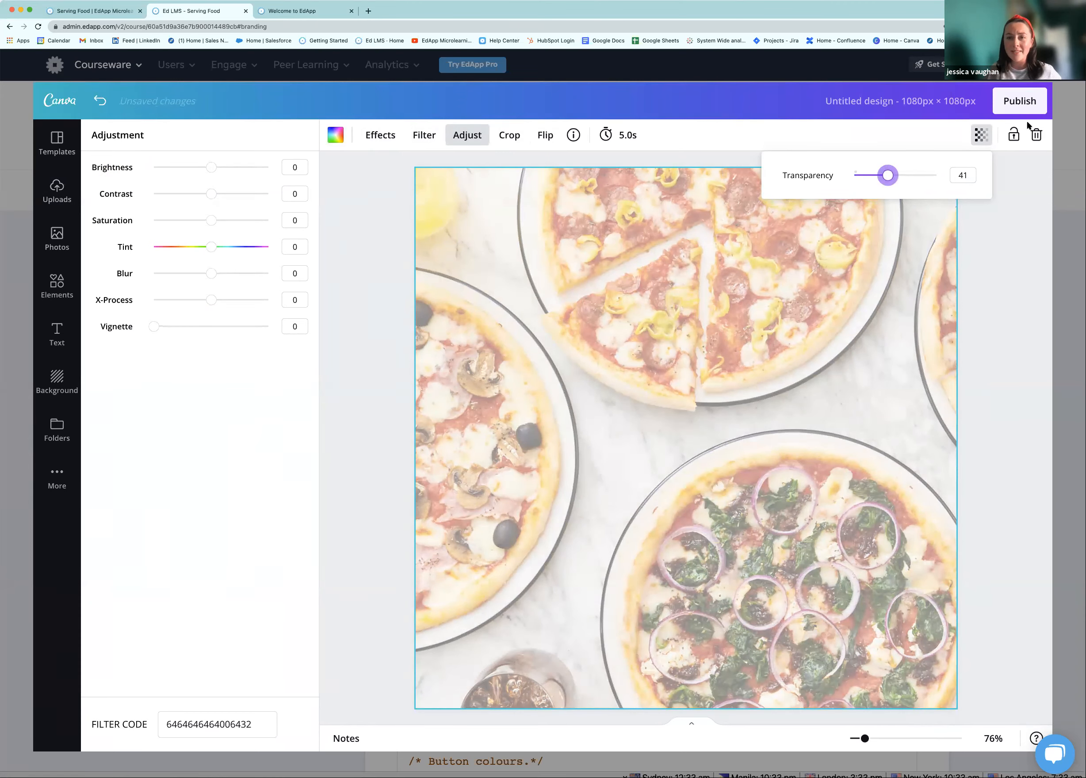
left_click(1009, 107)
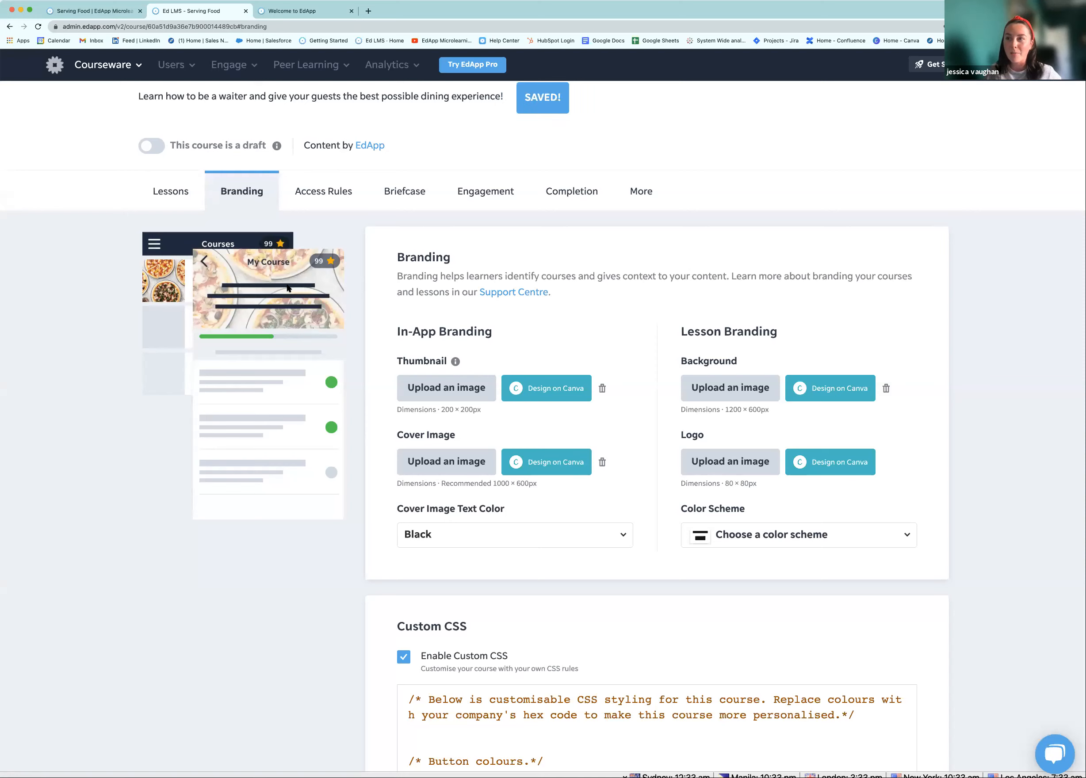
Set the cover image text colour to White, then back to Black
left_click(525, 536)
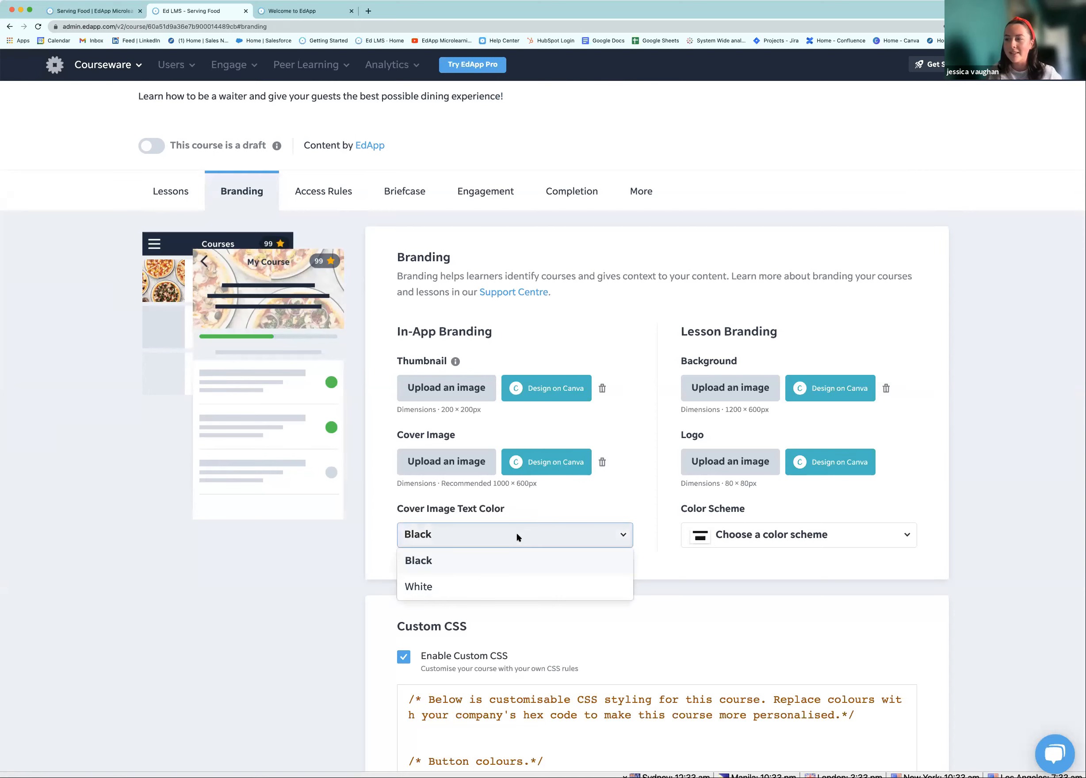
left_click(474, 584)
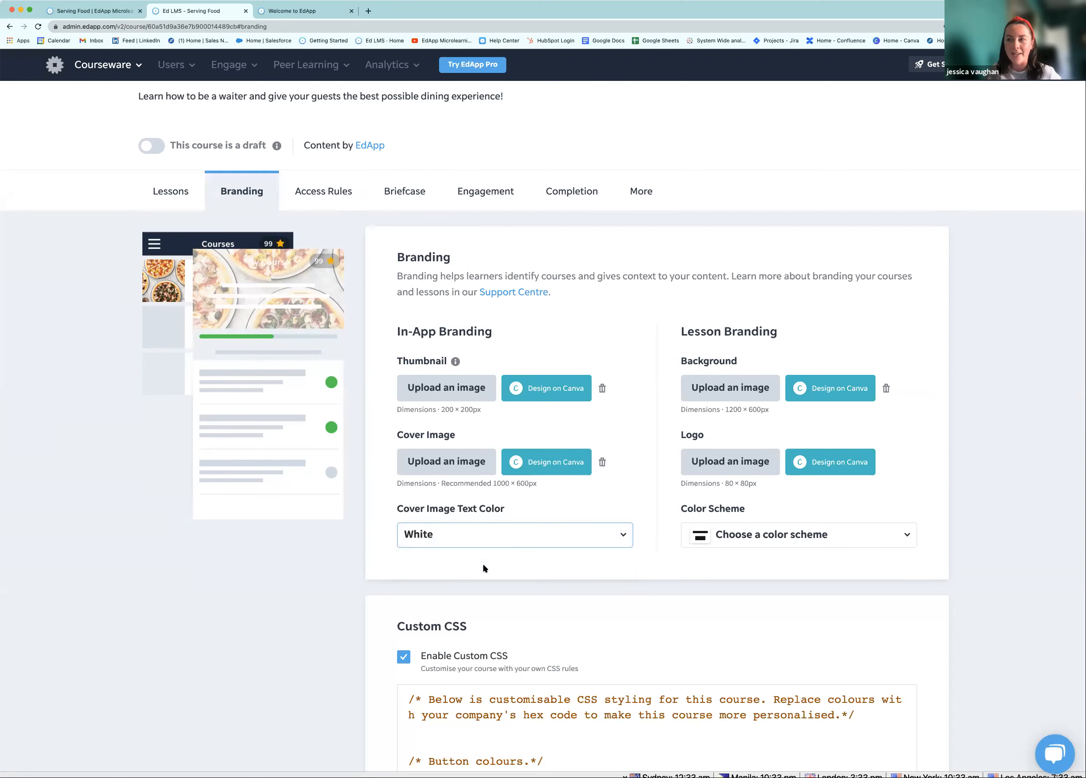
left_click(475, 535)
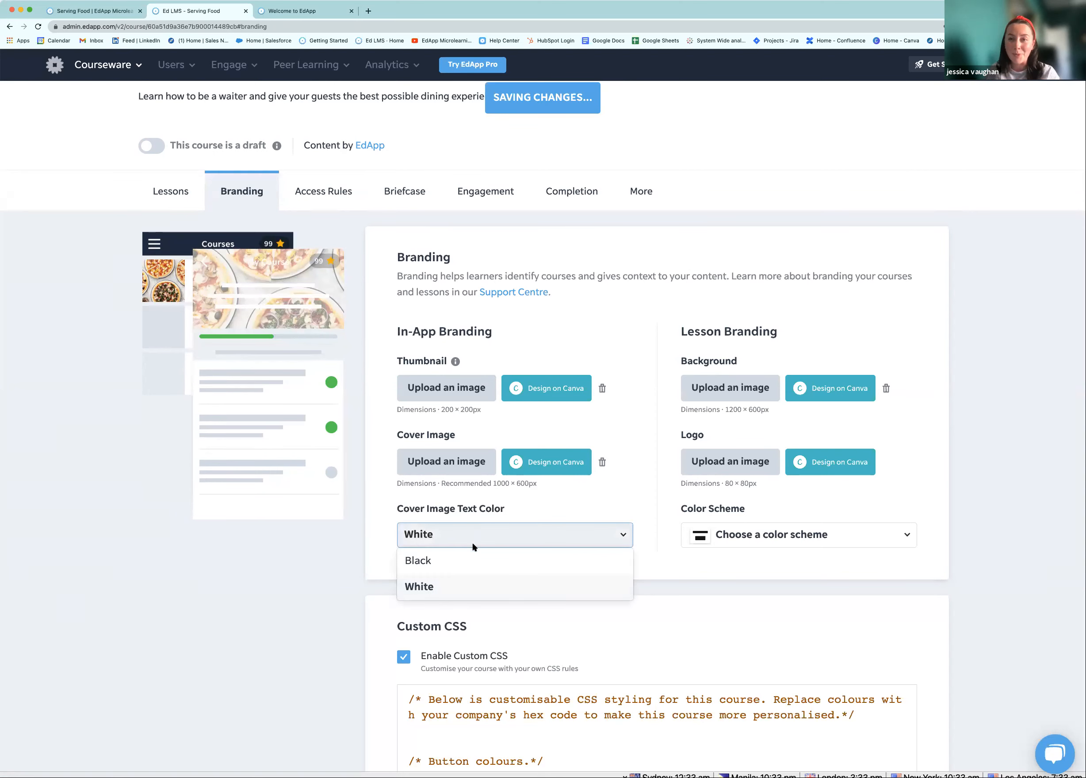
left_click(472, 566)
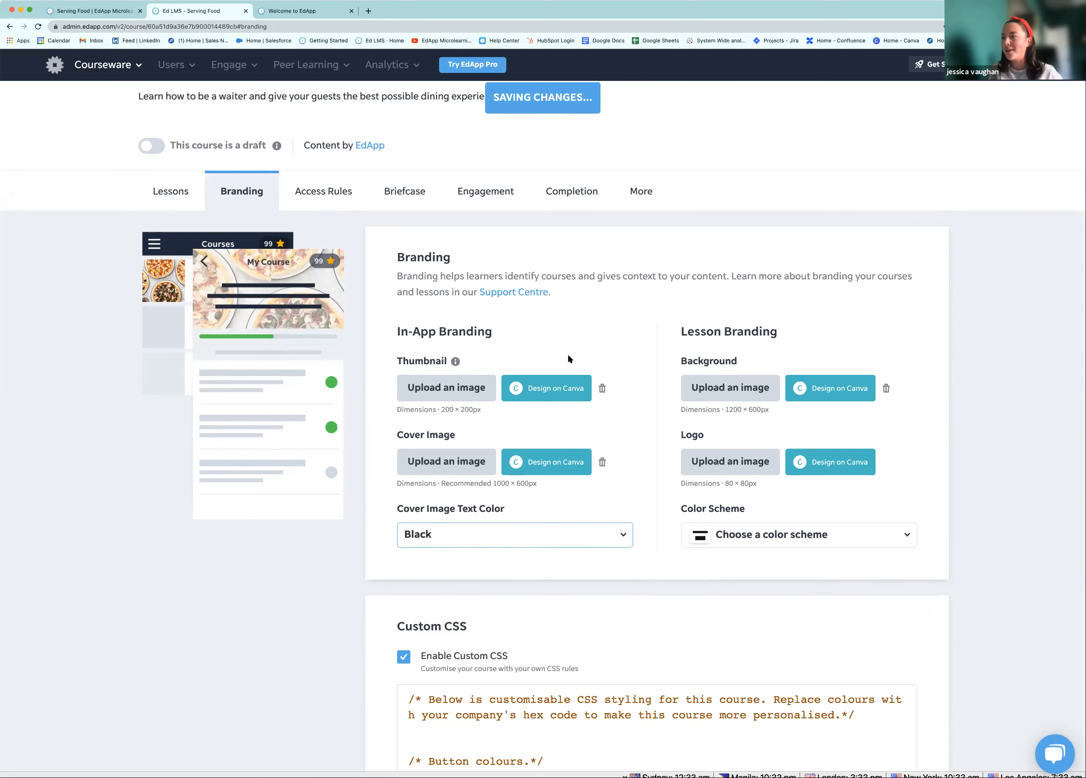
Upload a logo image for the course lessons and return to the Lessons list
scroll(566, 354, "up", 3)
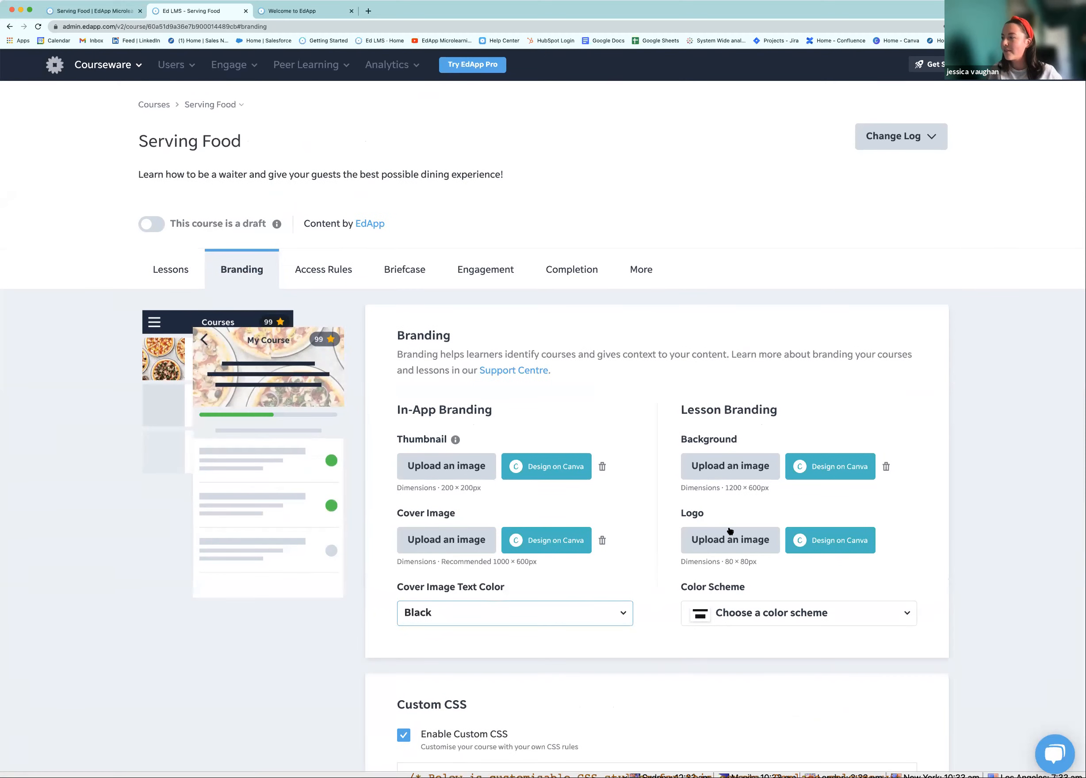
left_click(741, 550)
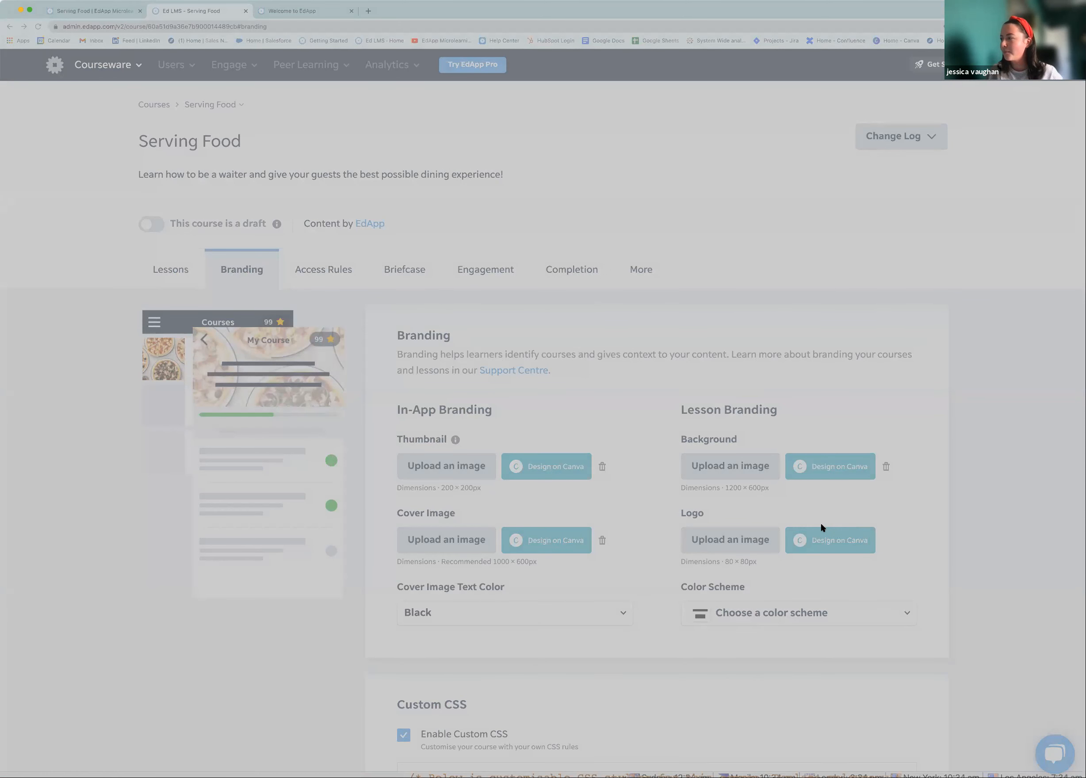
left_click(762, 464)
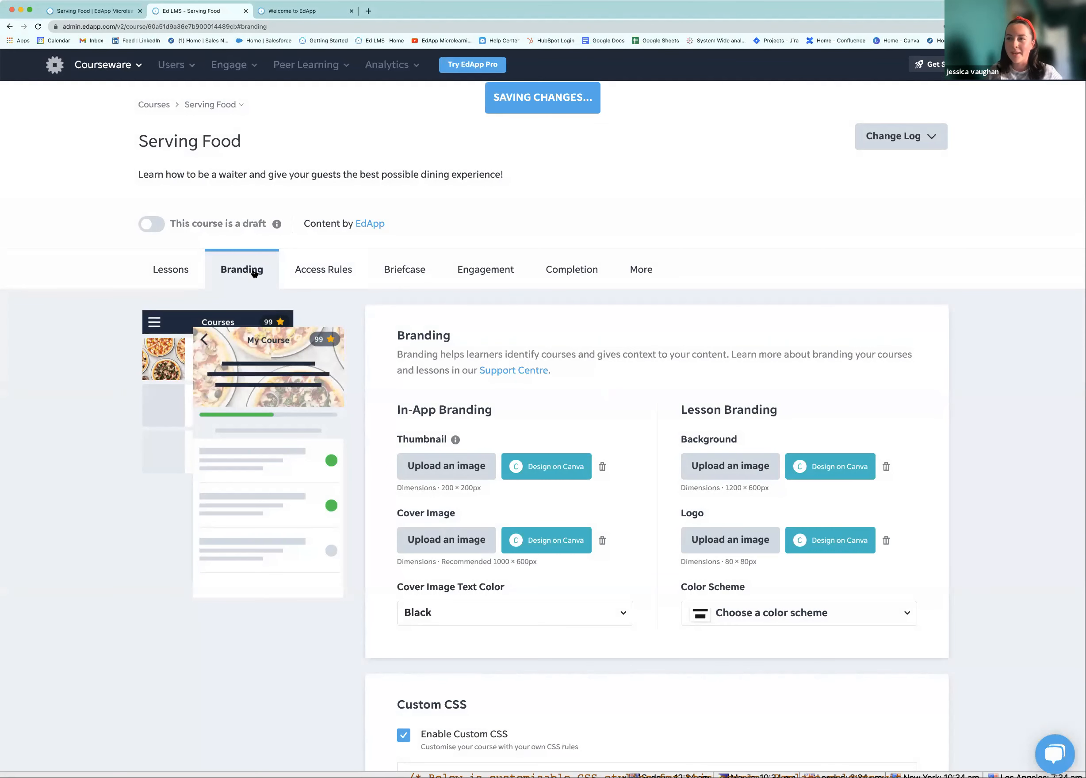
left_click(178, 268)
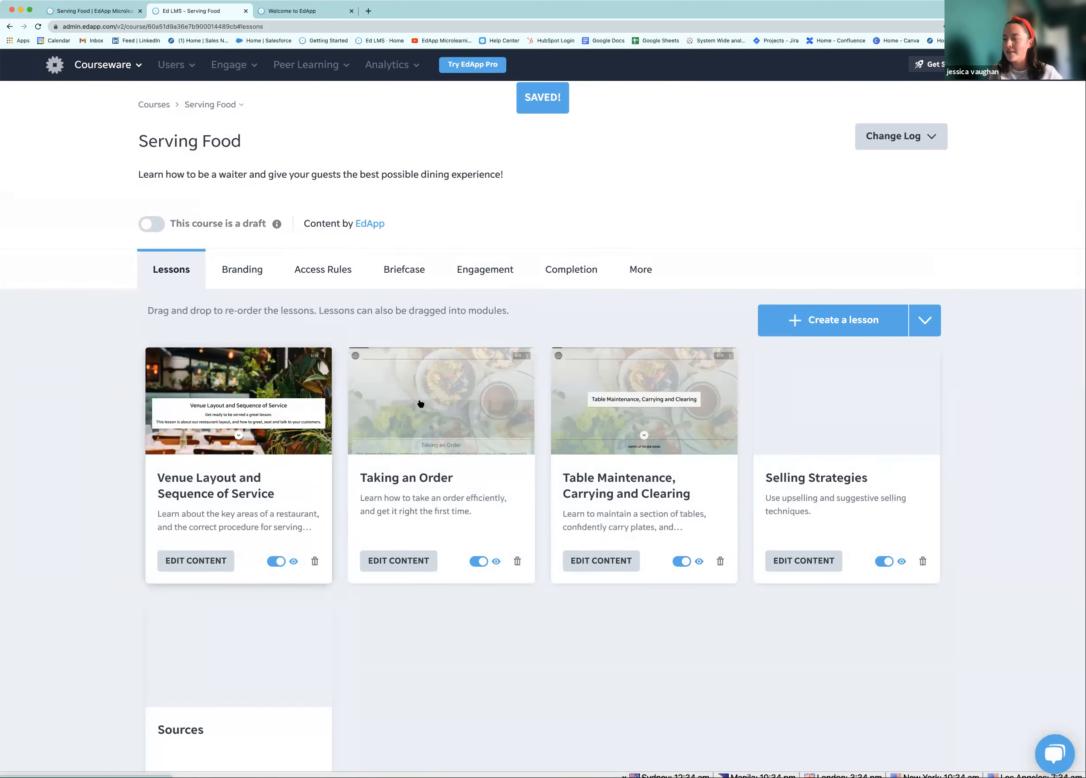
Open the Taking an Order lesson and preview its first slide
left_click(421, 404)
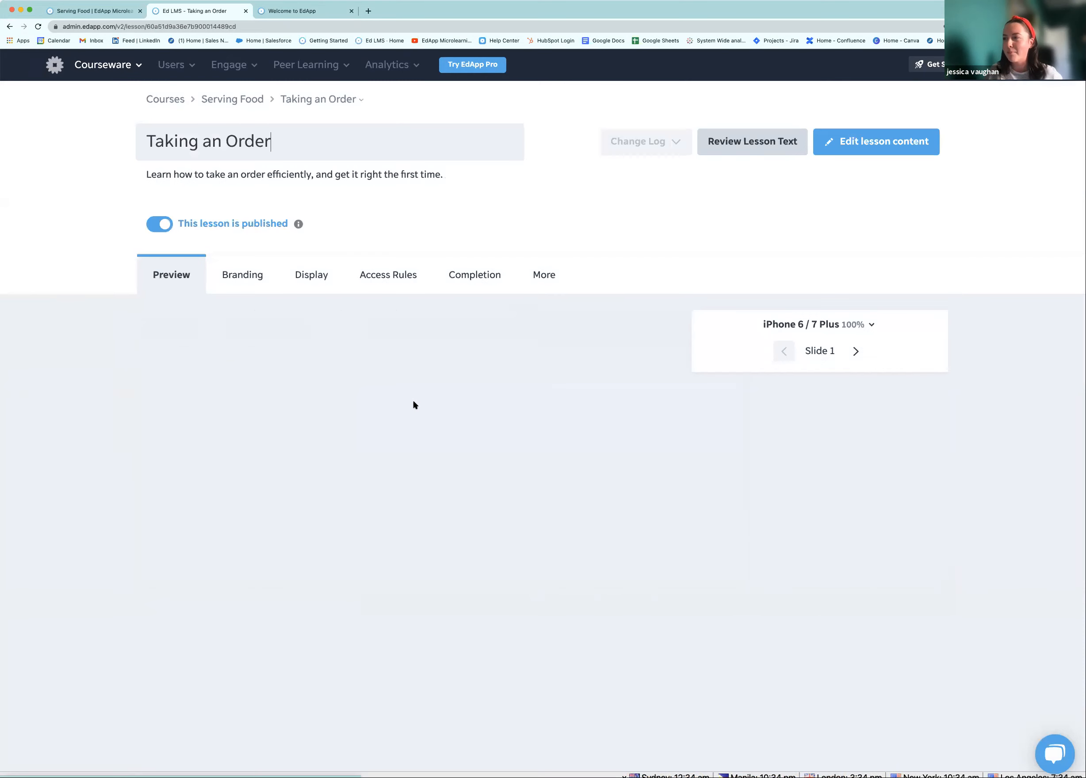
scroll(180, 351, "down", 1)
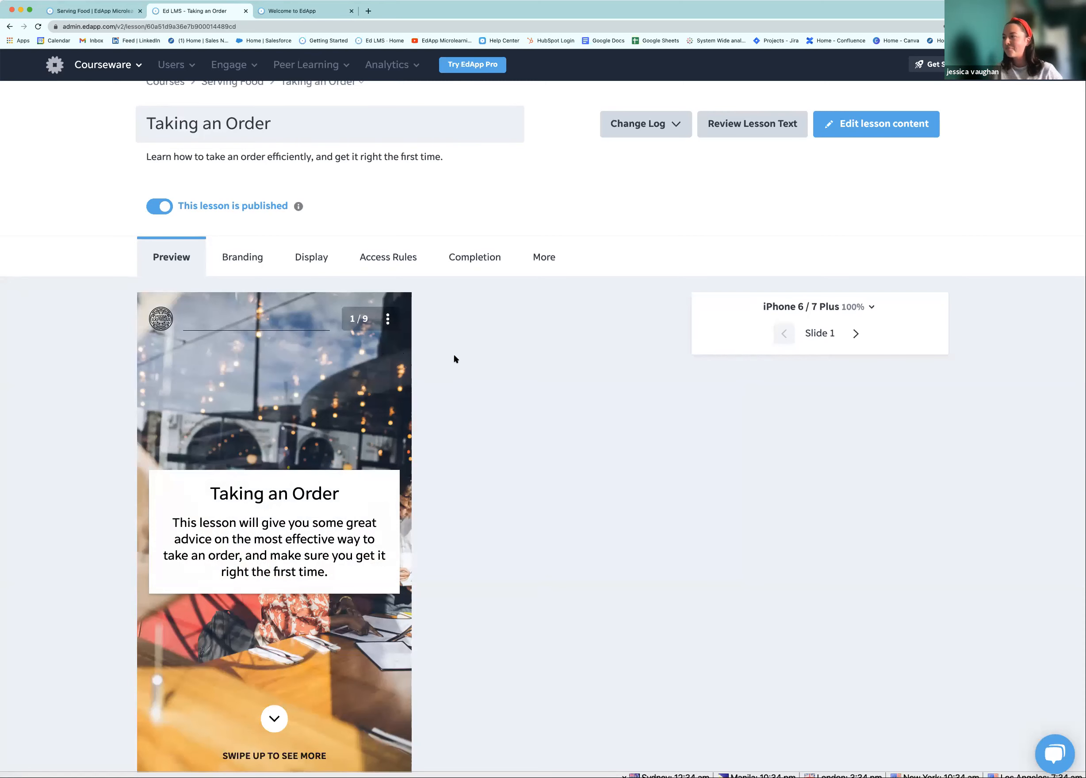
scroll(447, 354, "up", 1)
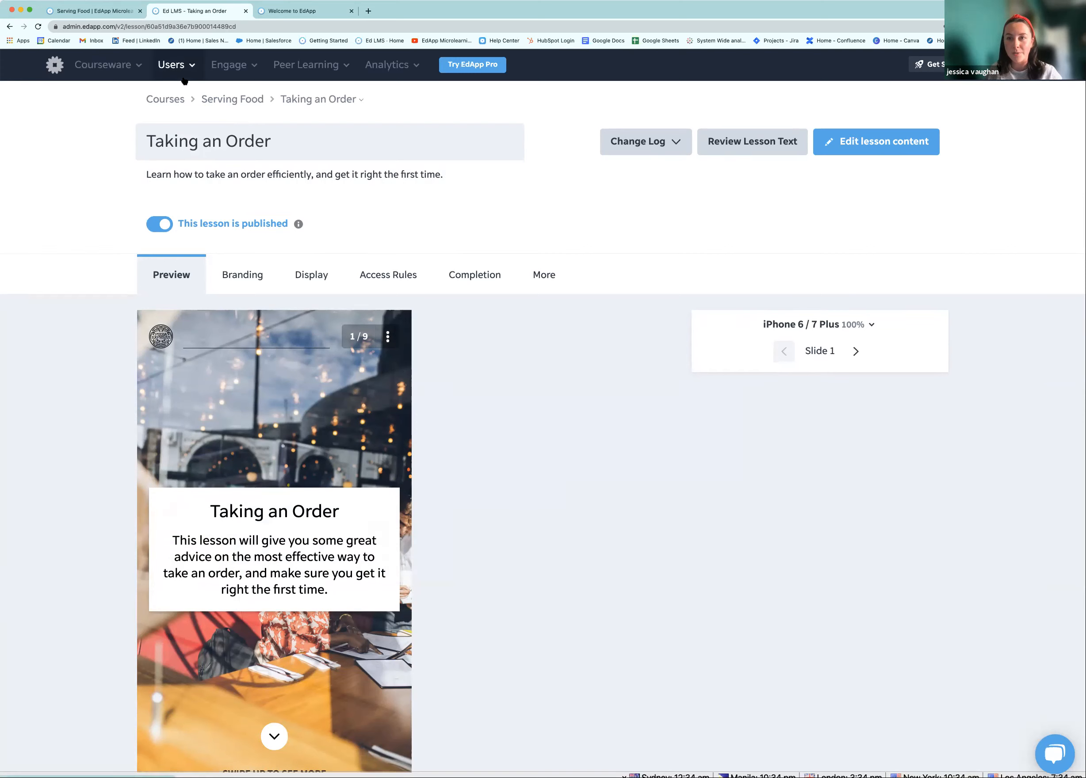
Go to the Invite Users page from the Users menu
left_click(129, 70)
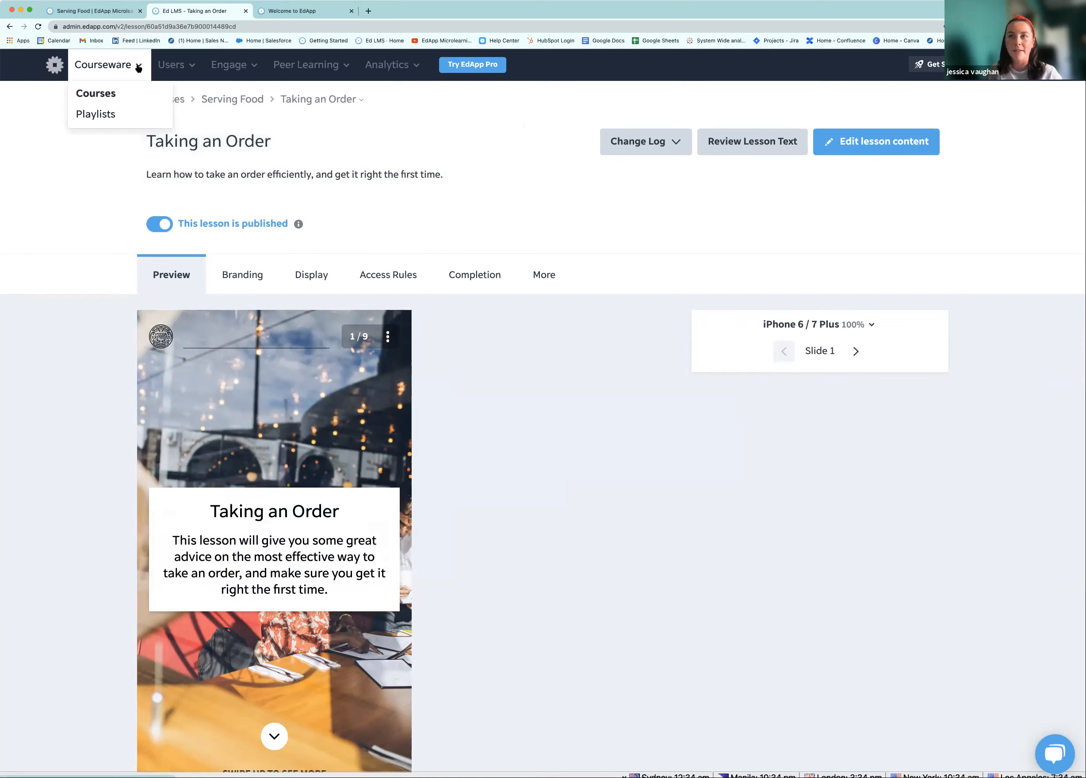
left_click(177, 68)
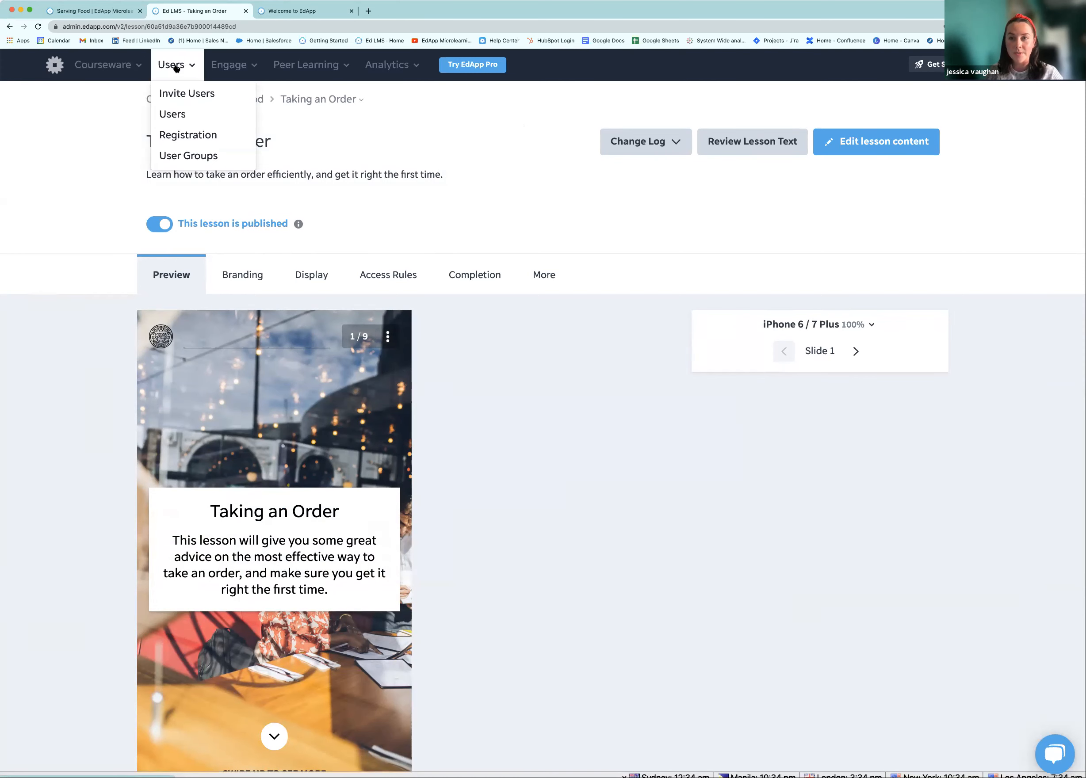
left_click(179, 97)
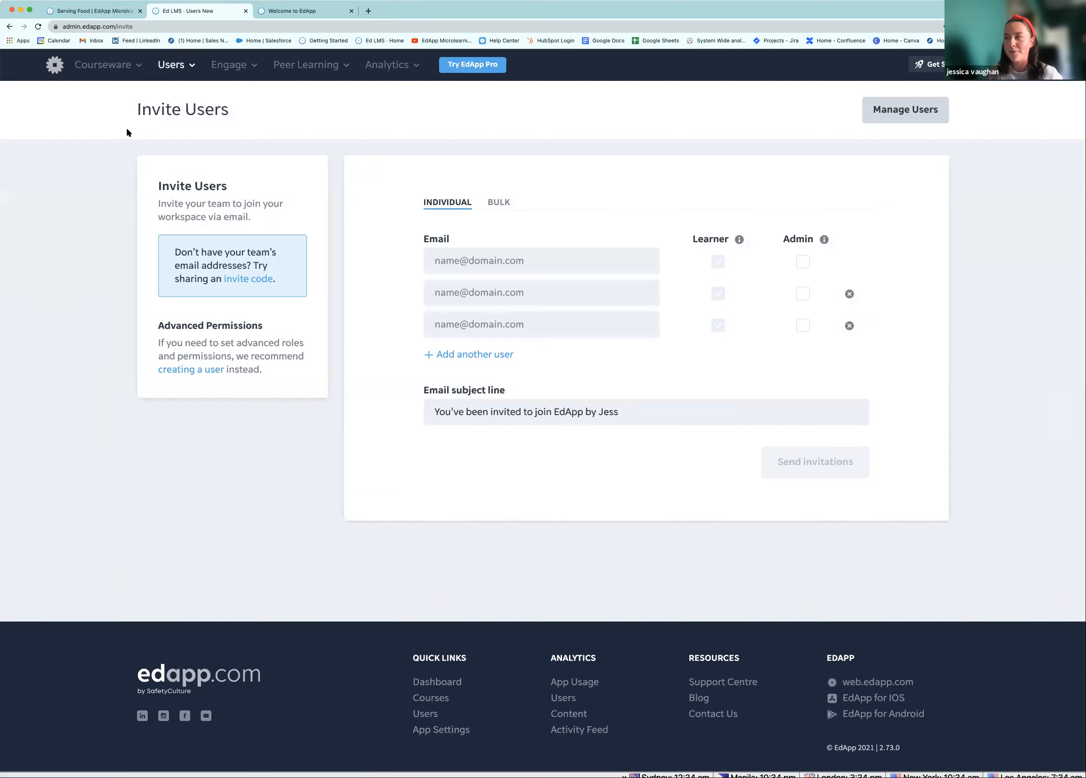
Switch to bulk CSV inviting, then follow the link to the invite-code registration settings
left_click(466, 261)
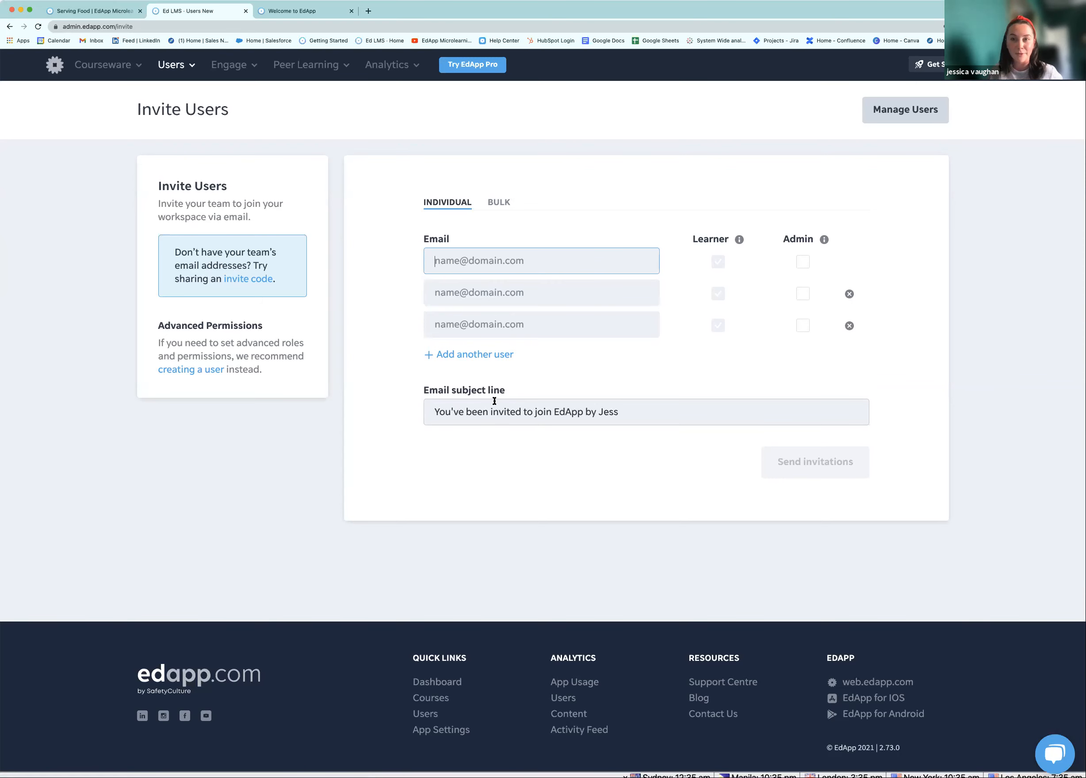
left_click(497, 203)
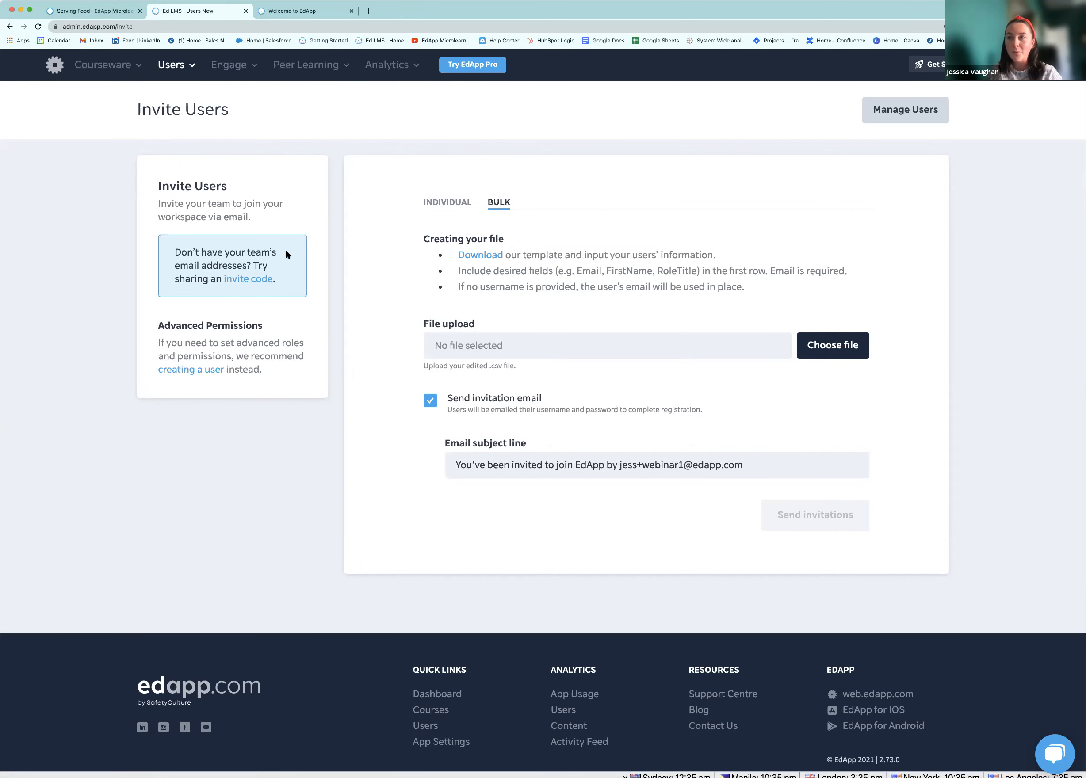
left_click(262, 282)
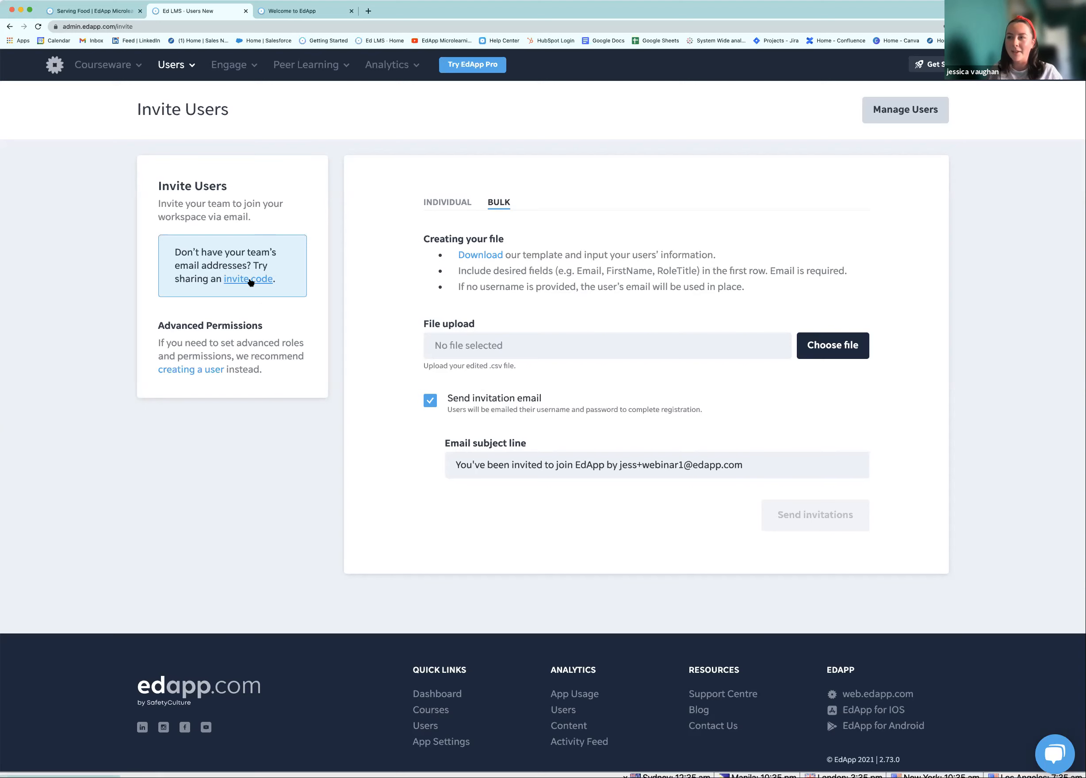
left_click(250, 282)
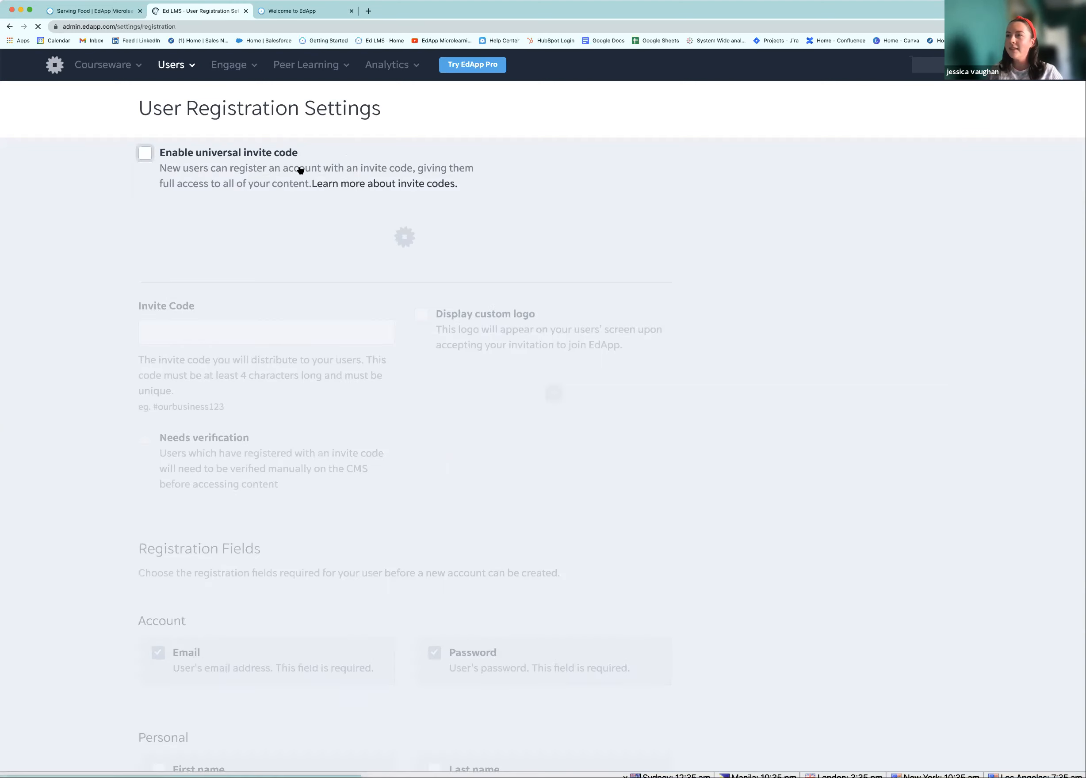
Enable the universal invite code with an invite code and turn on custom logo display, skipping the logo upload
left_click(145, 154)
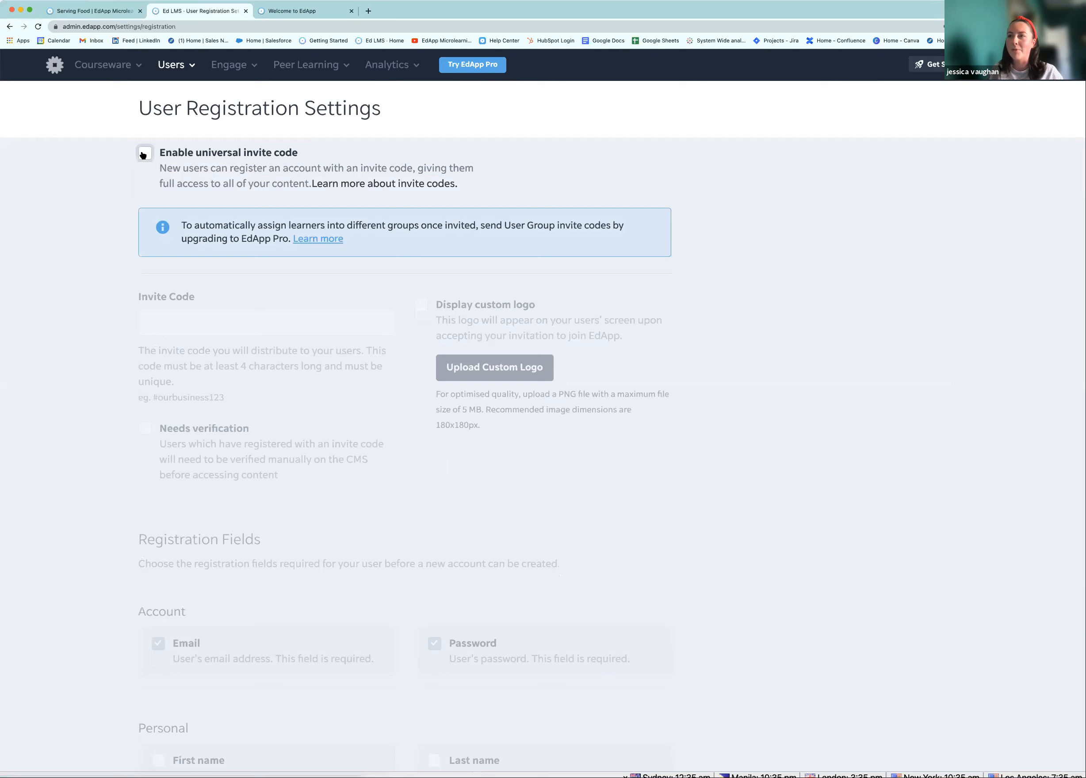
left_click(171, 321)
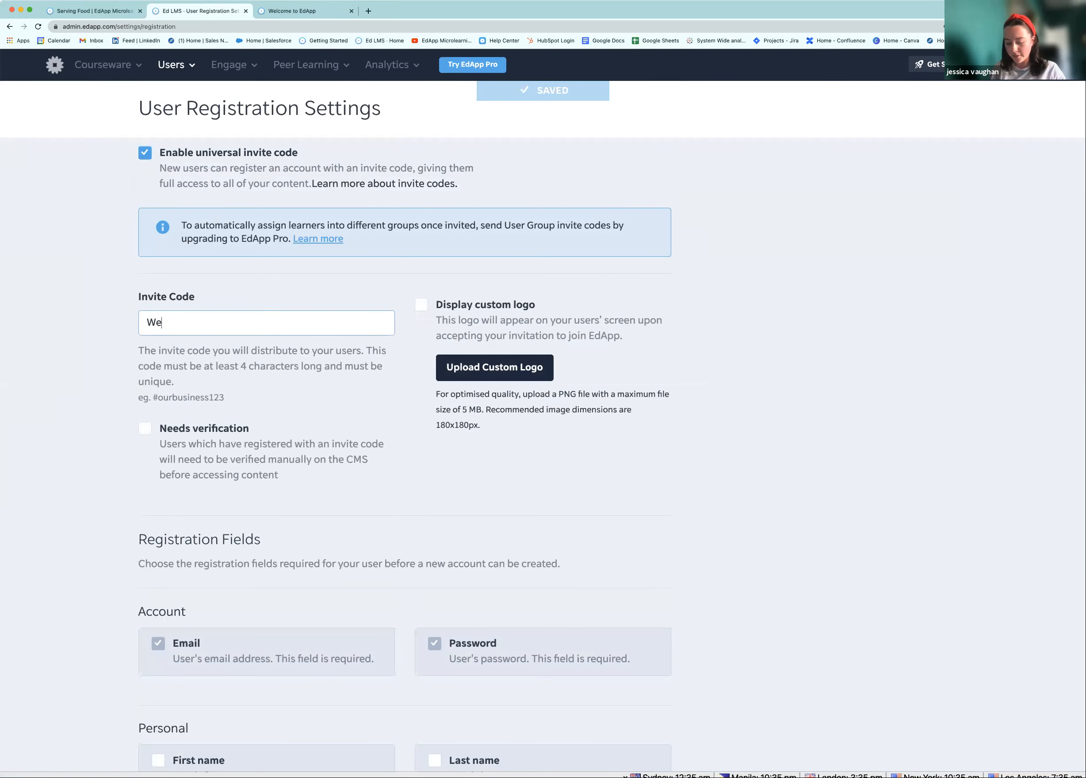
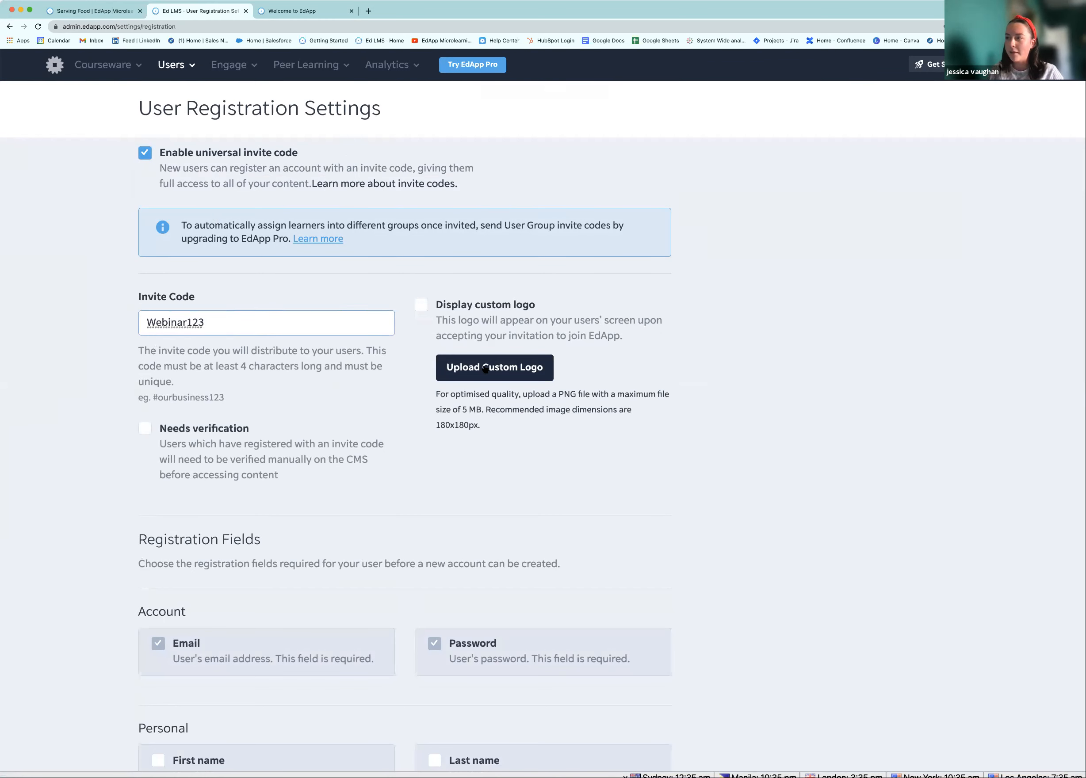
left_click(421, 307)
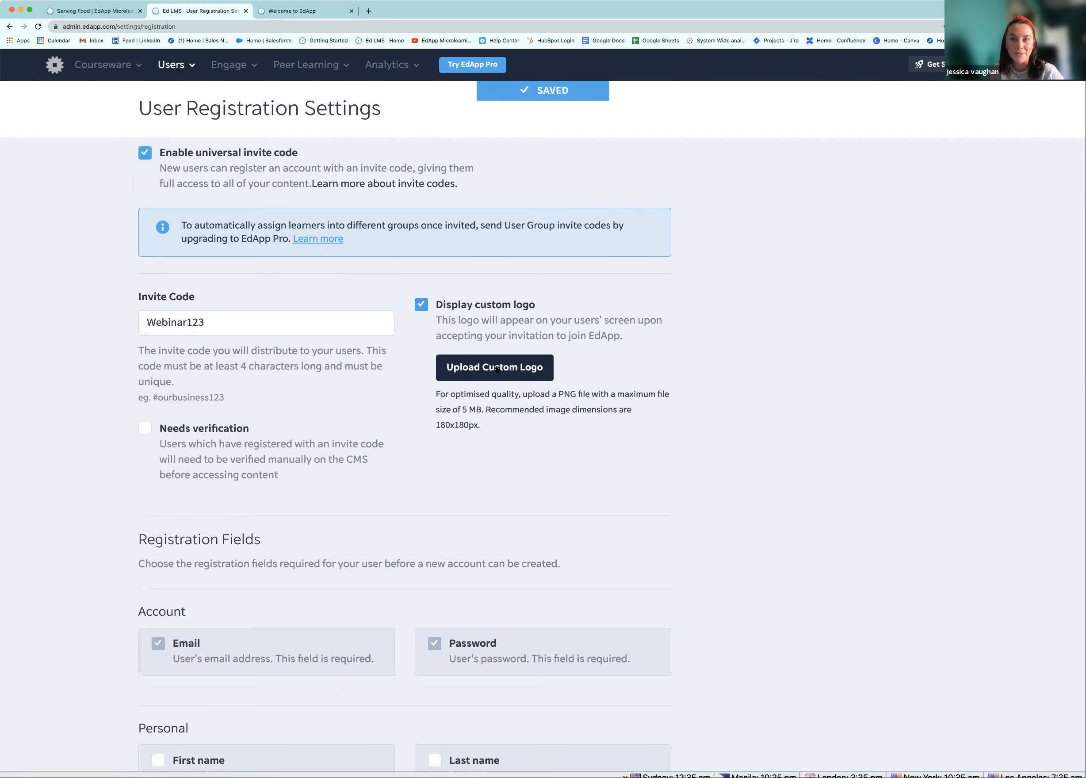
left_click(497, 368)
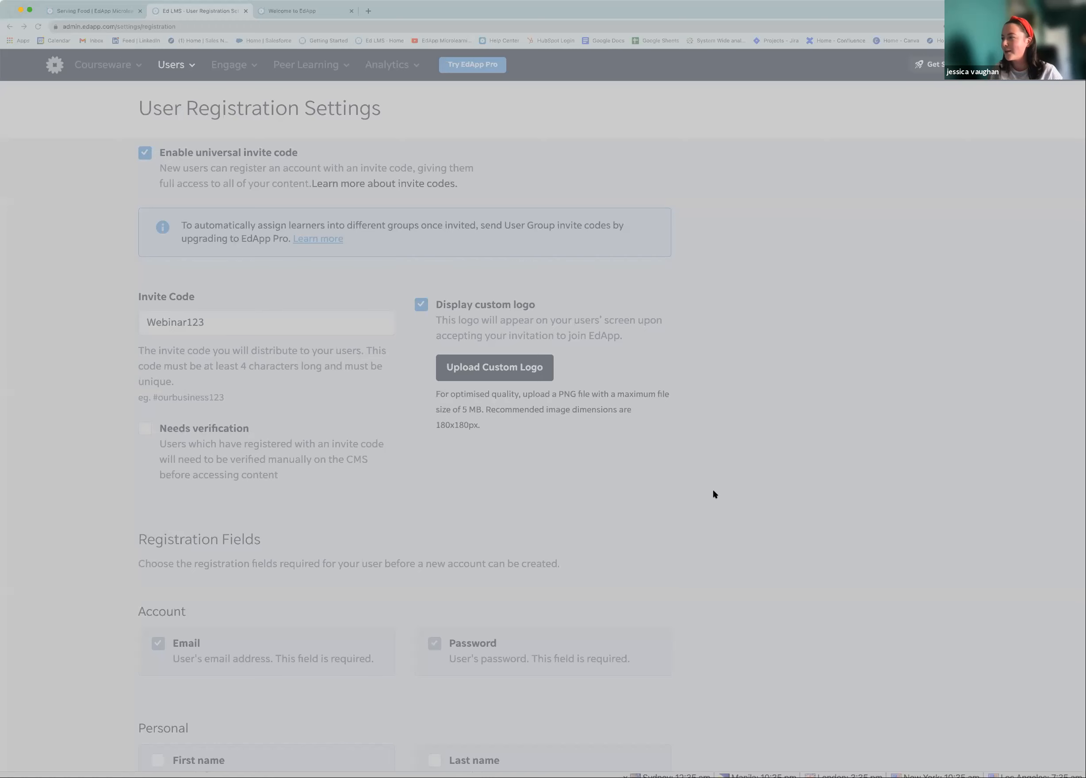
left_click(819, 520)
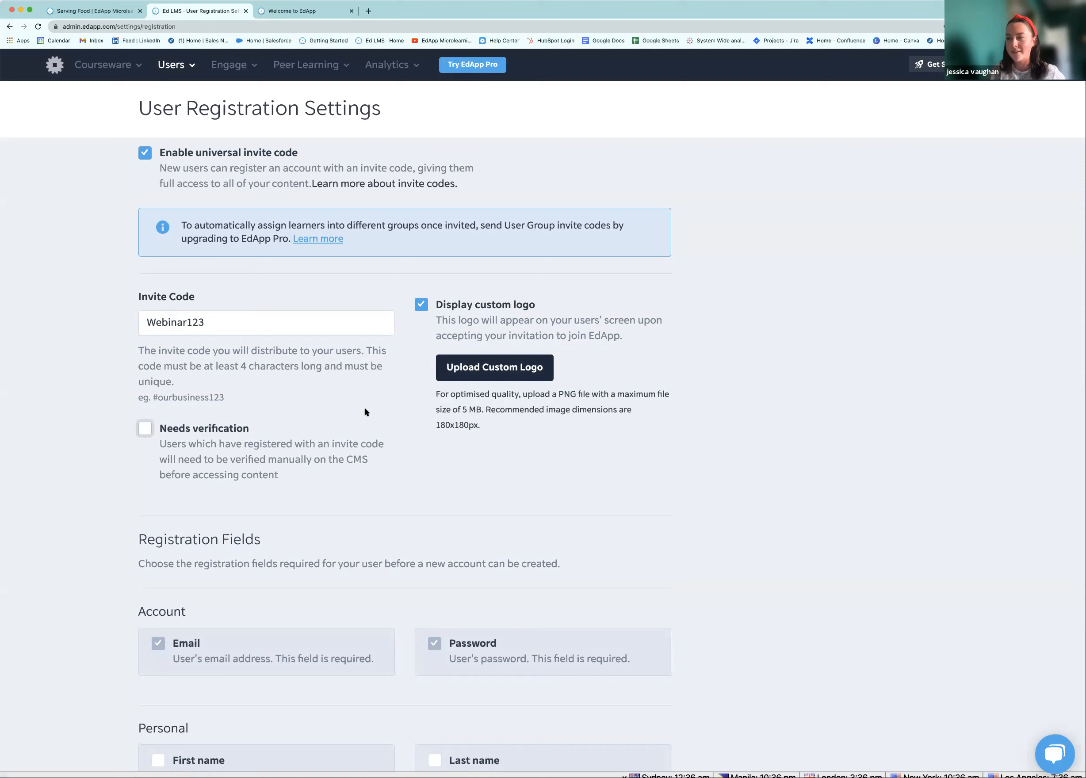
Make First name a required registration field and dismiss the upload error message
scroll(318, 416, "down", 5)
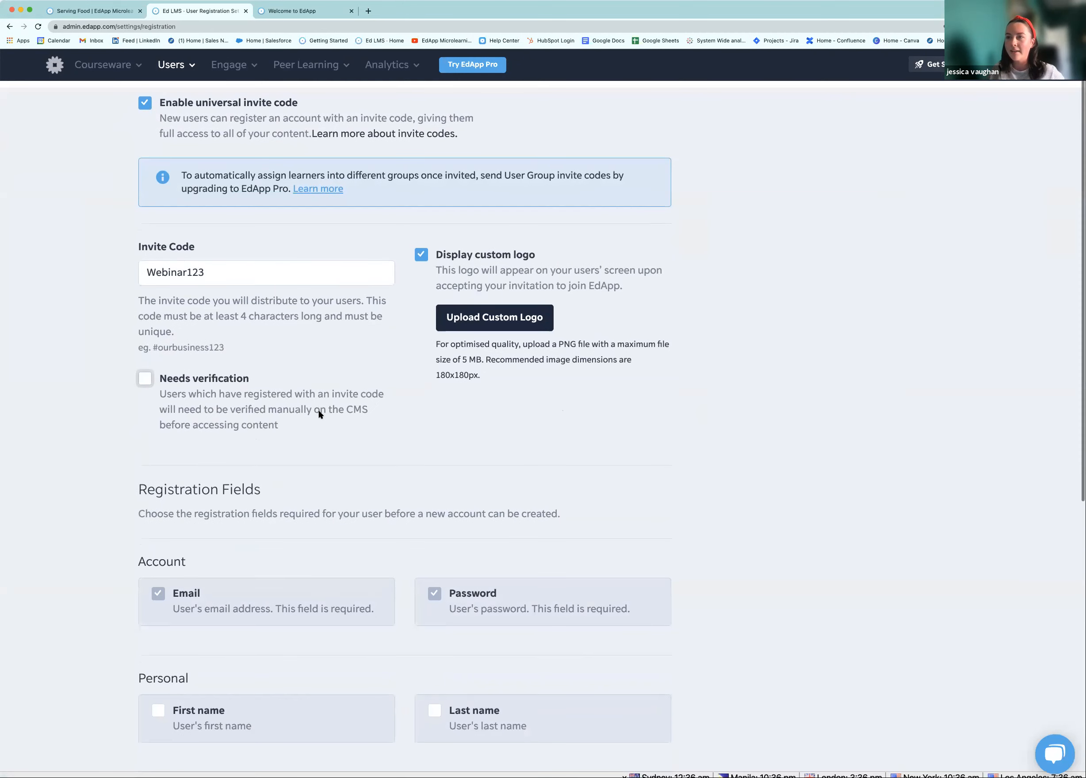
scroll(316, 416, "down", 6)
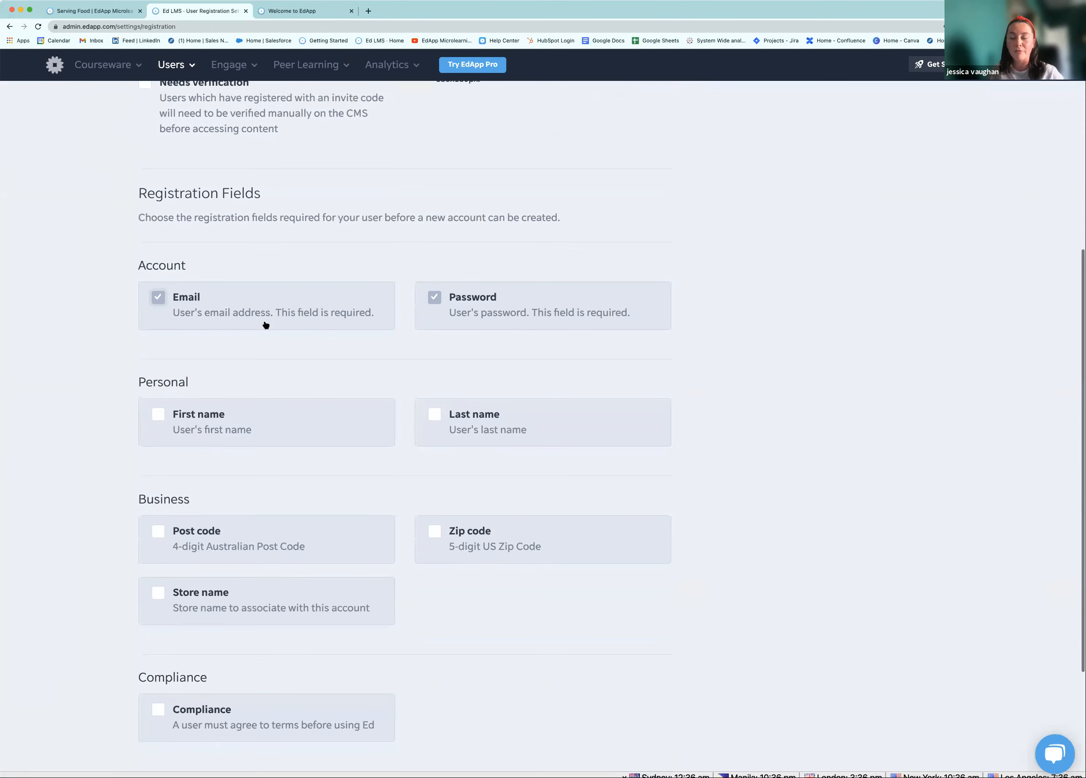
scroll(266, 327, "down", 3)
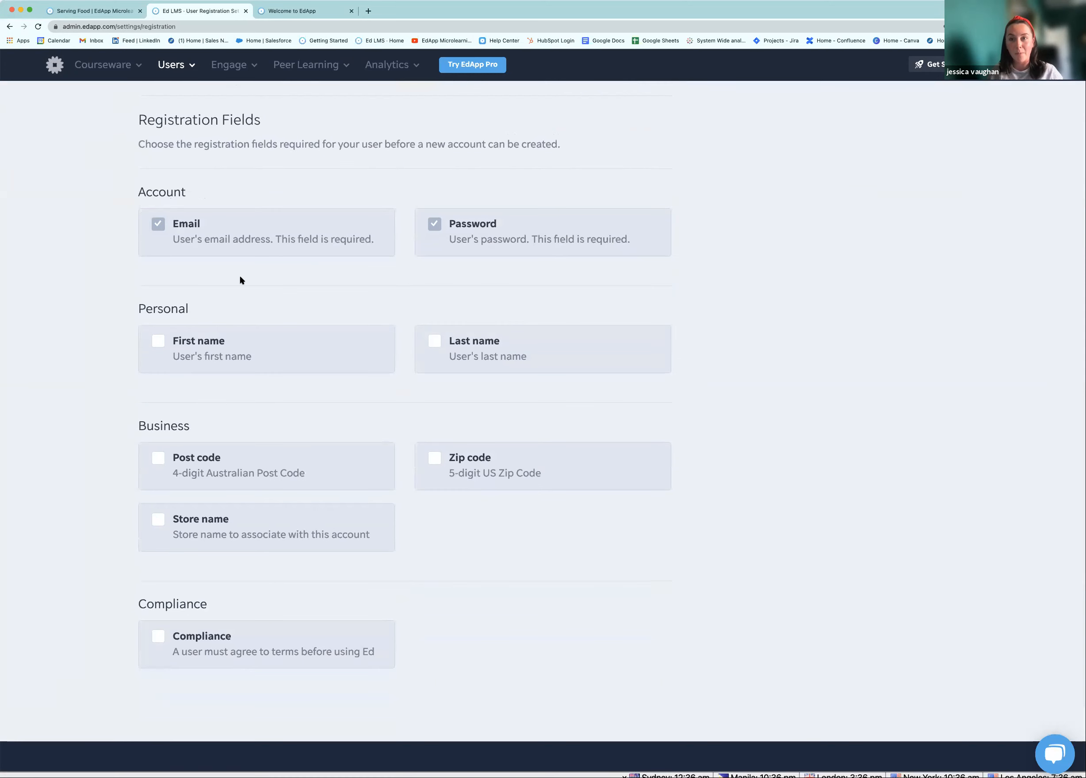
scroll(192, 300, "down", 2)
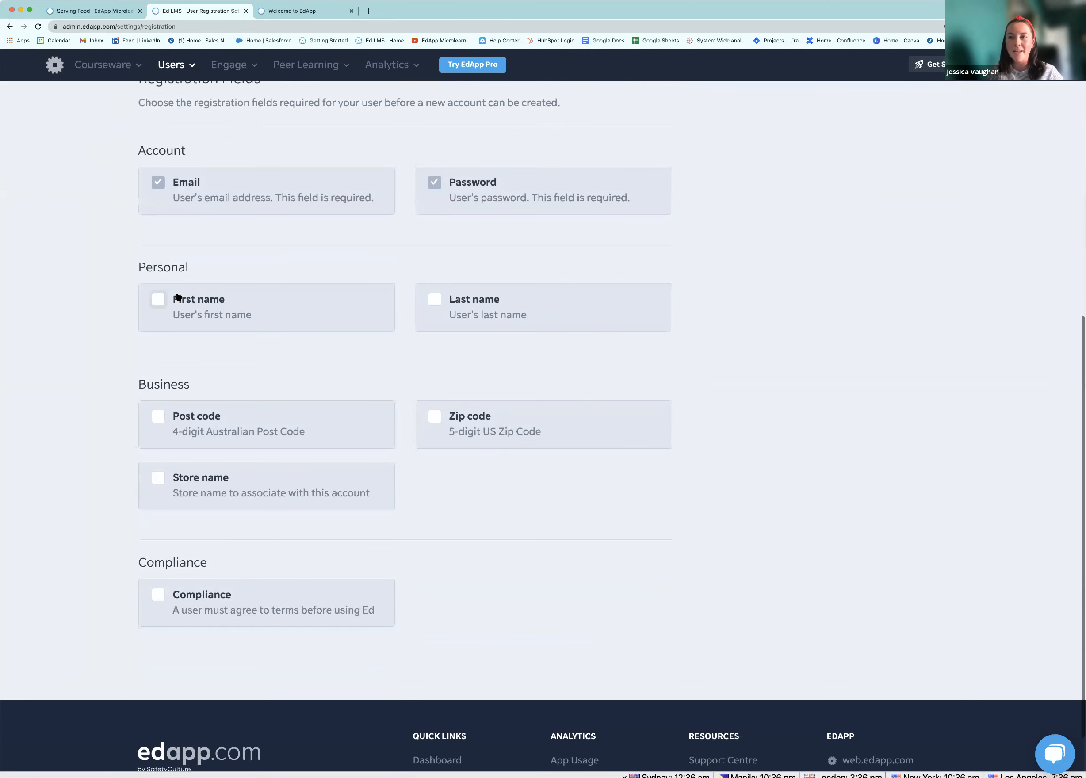
left_click(158, 289)
scroll(430, 342, "down", 2)
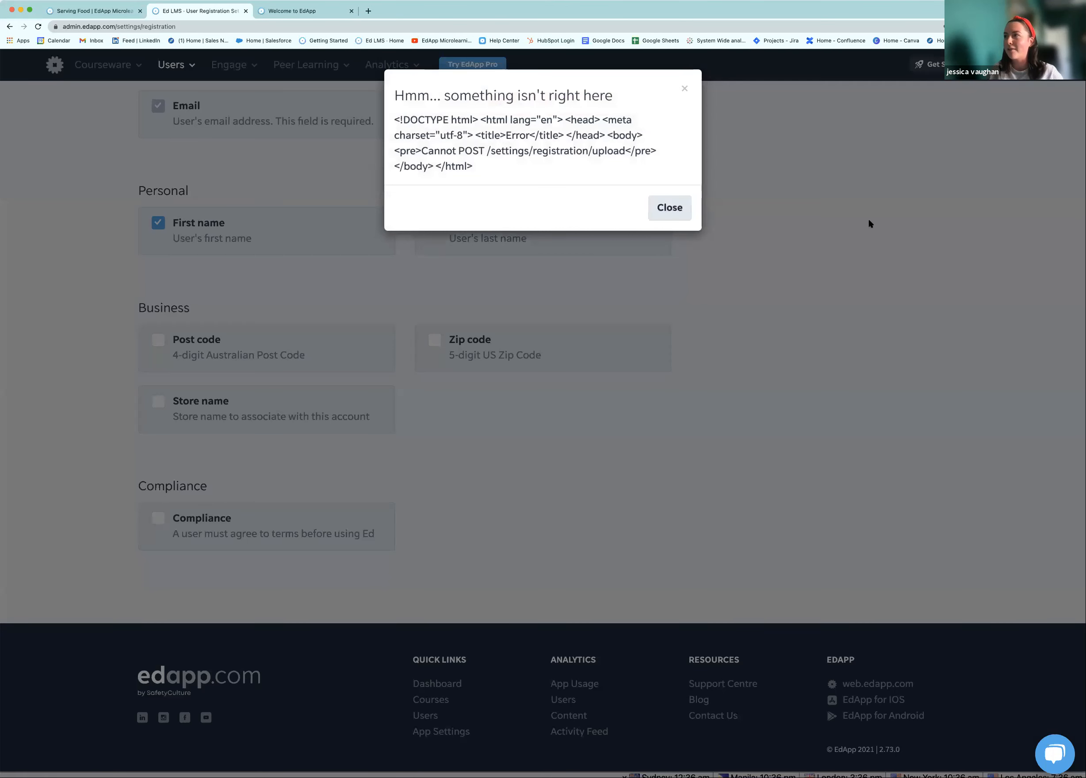
left_click(684, 88)
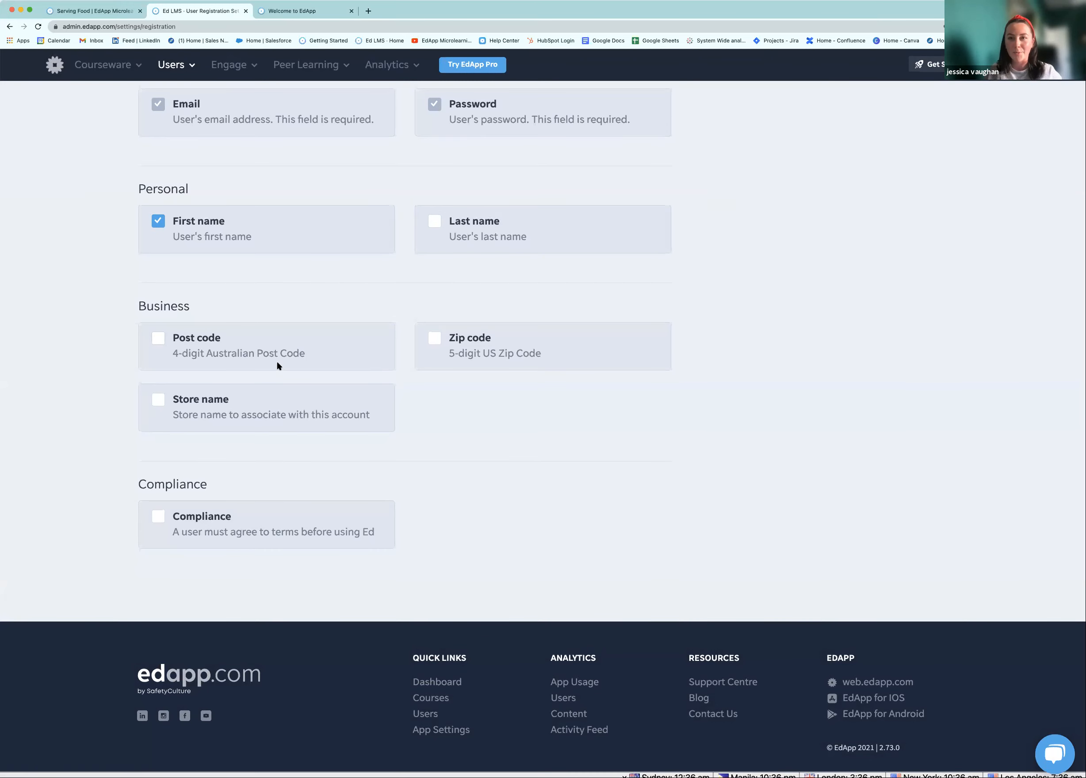
scroll(302, 355, "up", 3)
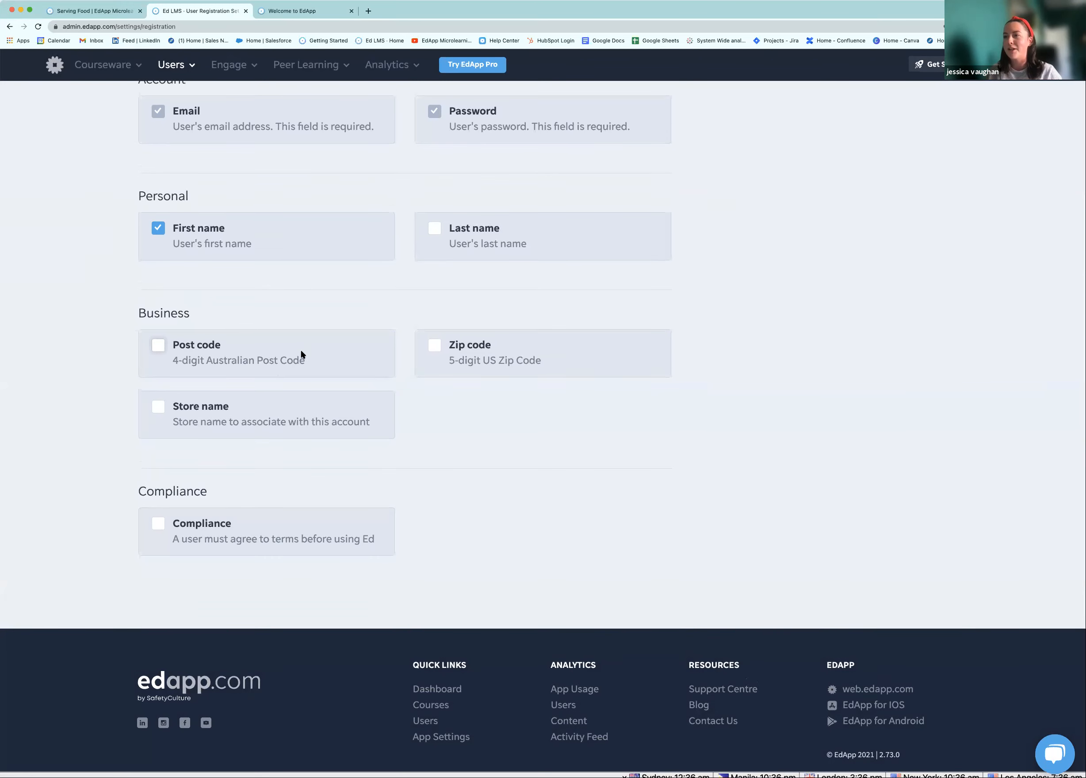
scroll(308, 352, "up", 10)
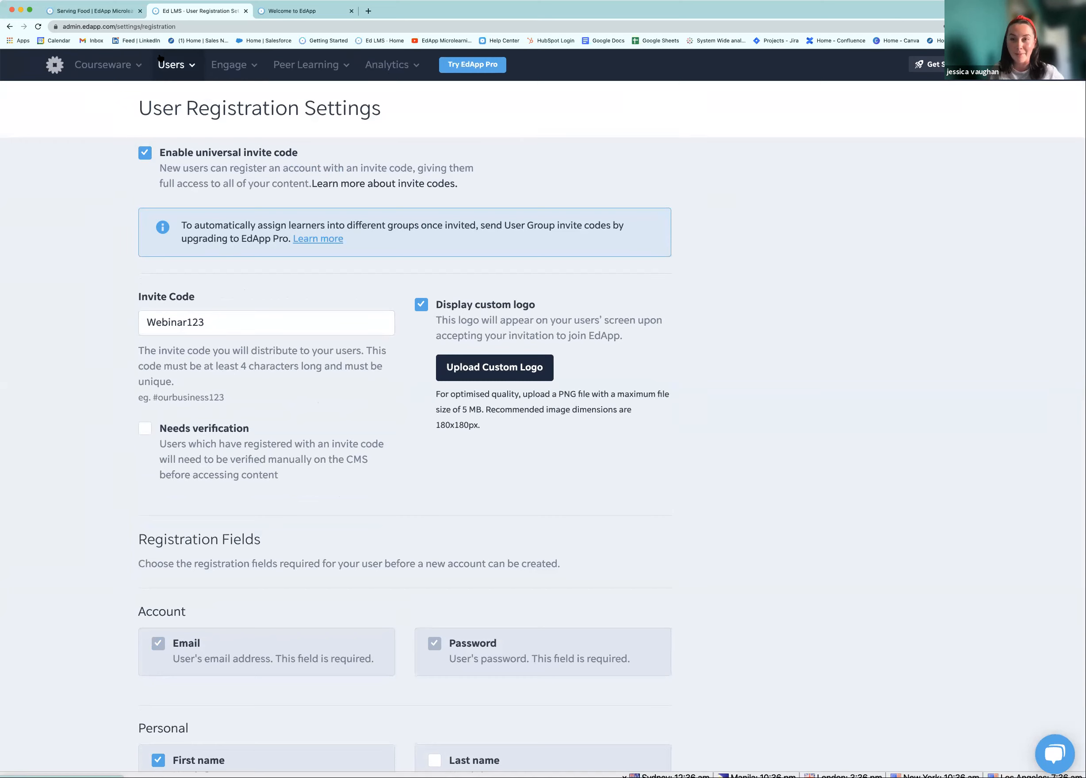
left_click_drag(233, 325, 134, 313)
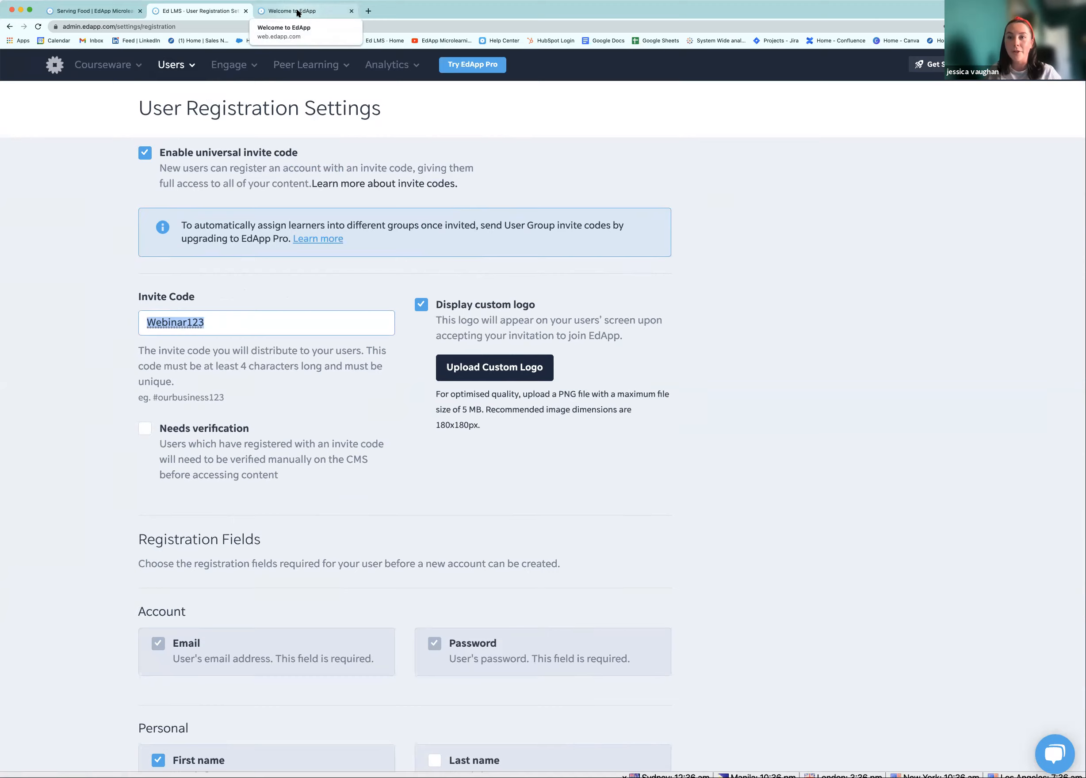
On the zoomed-in learner Welcome page, begin creating an EdApp account with email and invite code
left_click(298, 11)
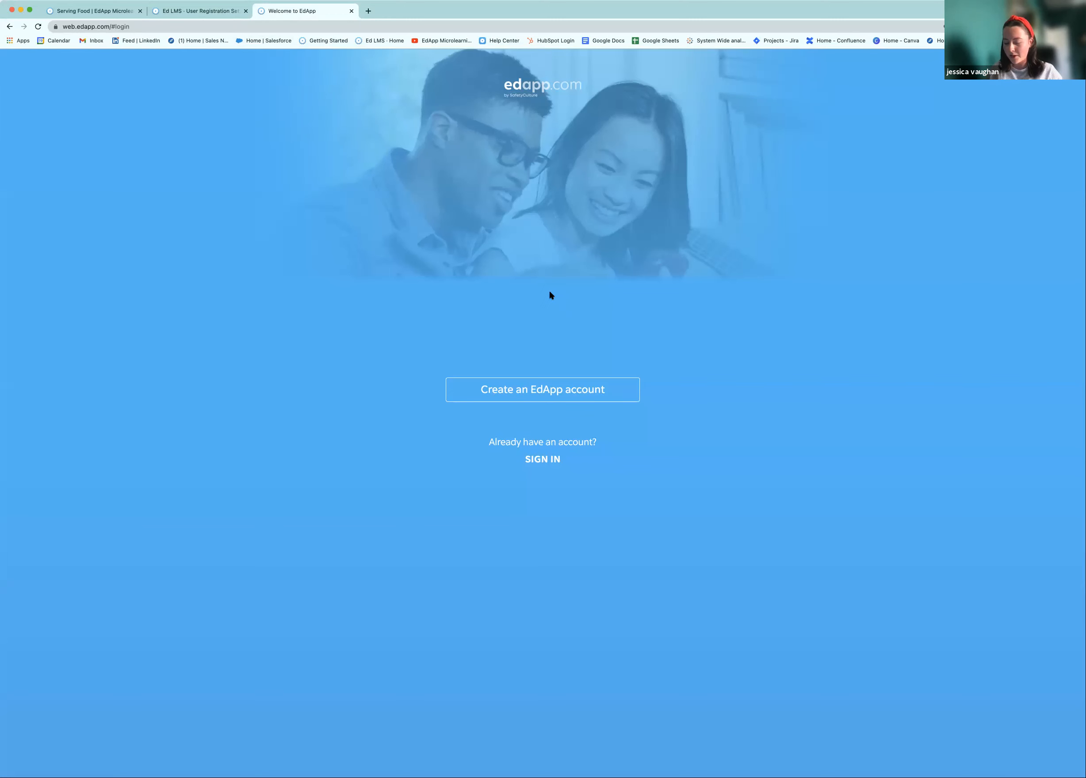
key("super+equal")
key("super+equal")
key("super+equal")
key("super+equal")
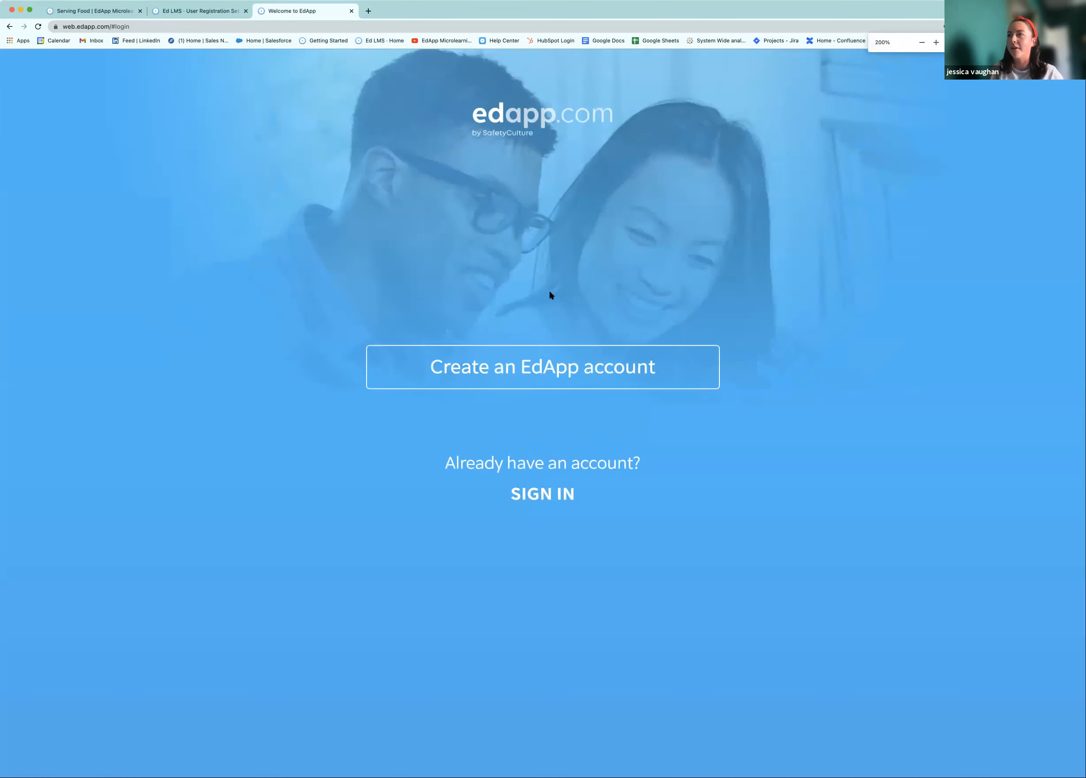
left_click(559, 372)
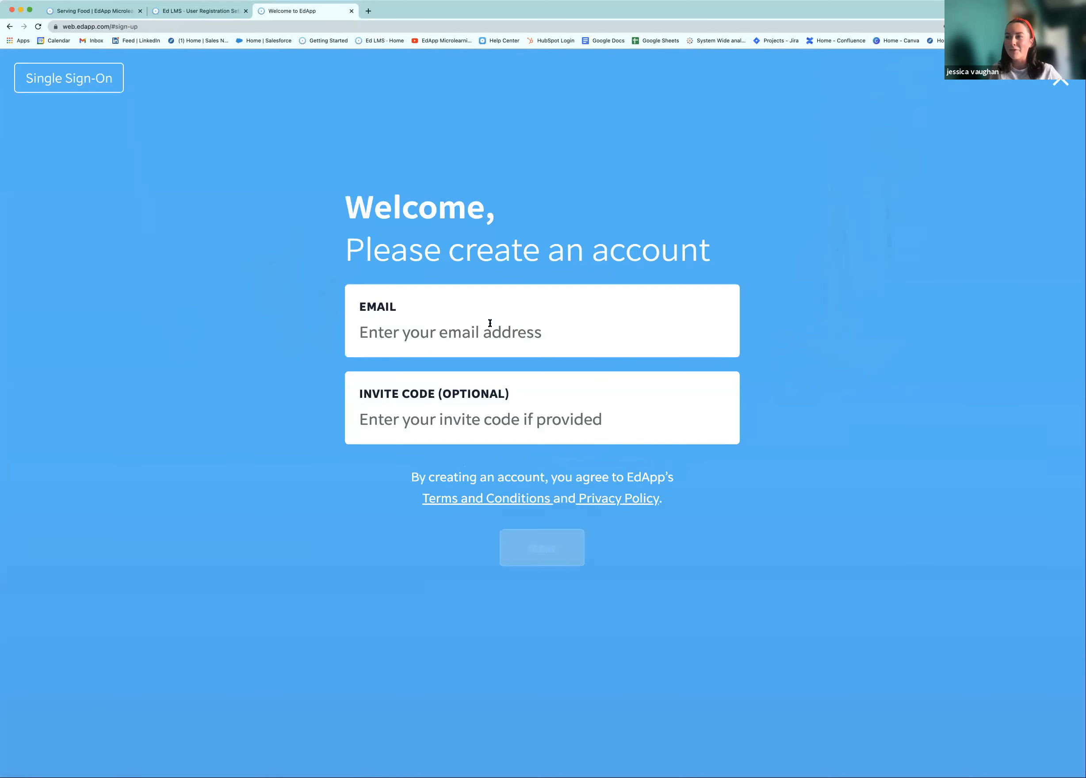
left_click(473, 334)
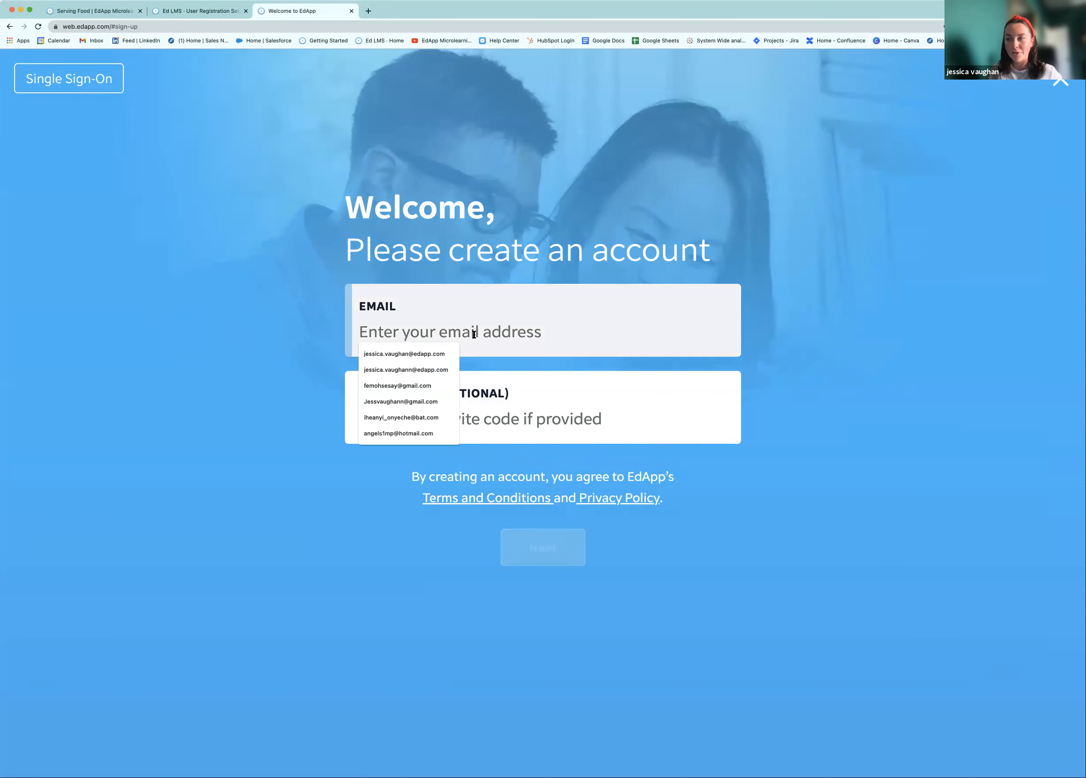
left_click(571, 423)
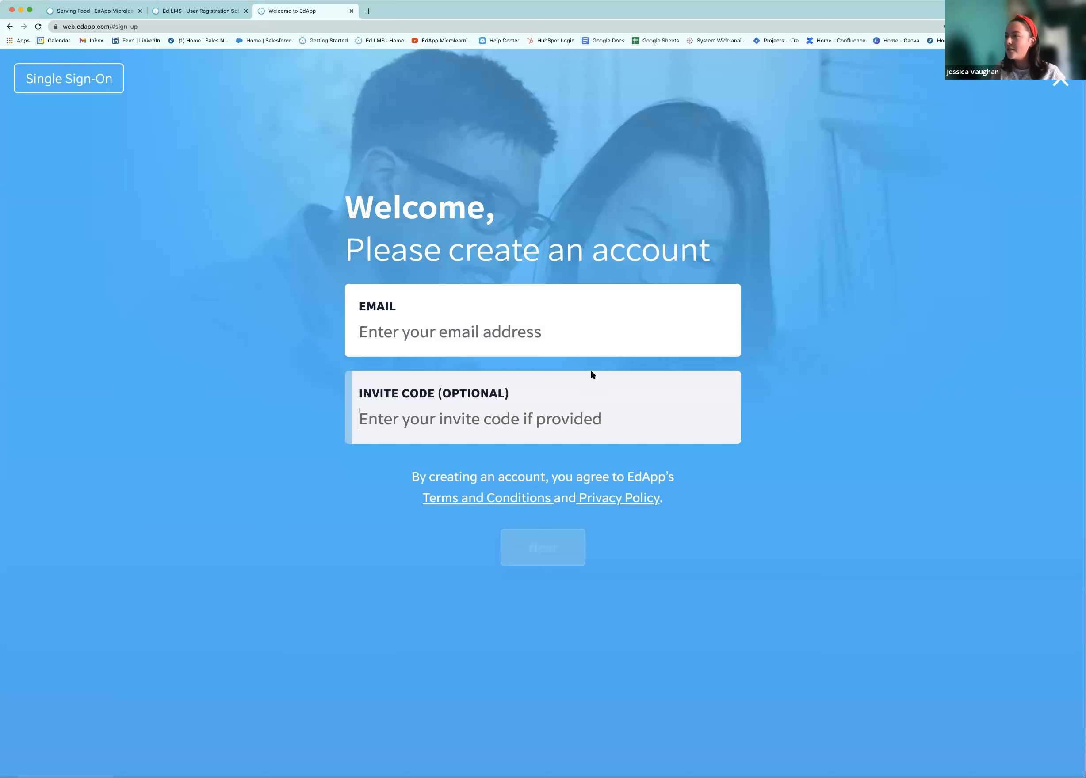
Enter the new learner's email address, paste the invite code, and submit
left_click(532, 333)
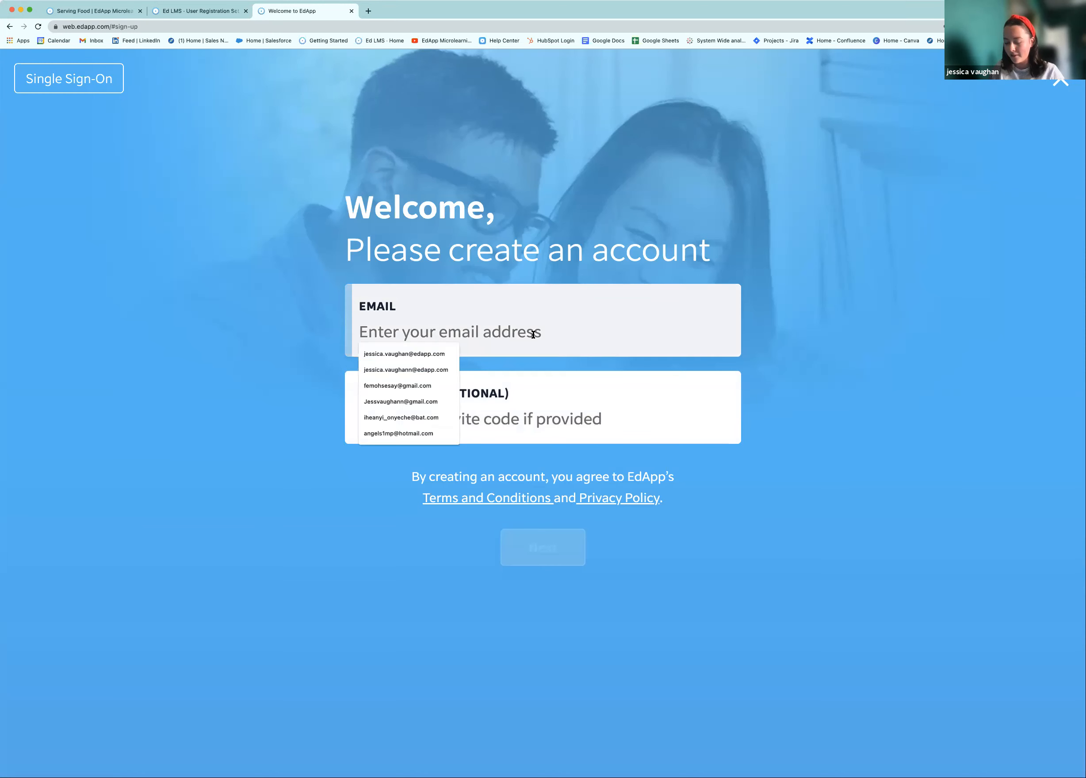
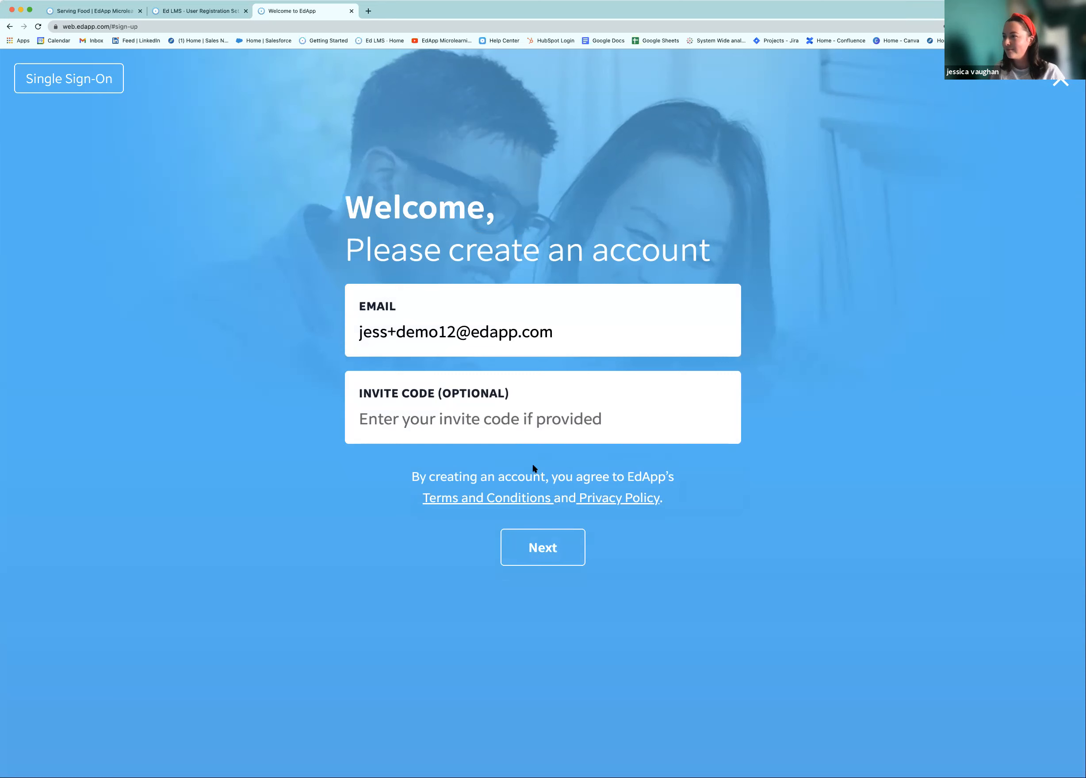
left_click(518, 425)
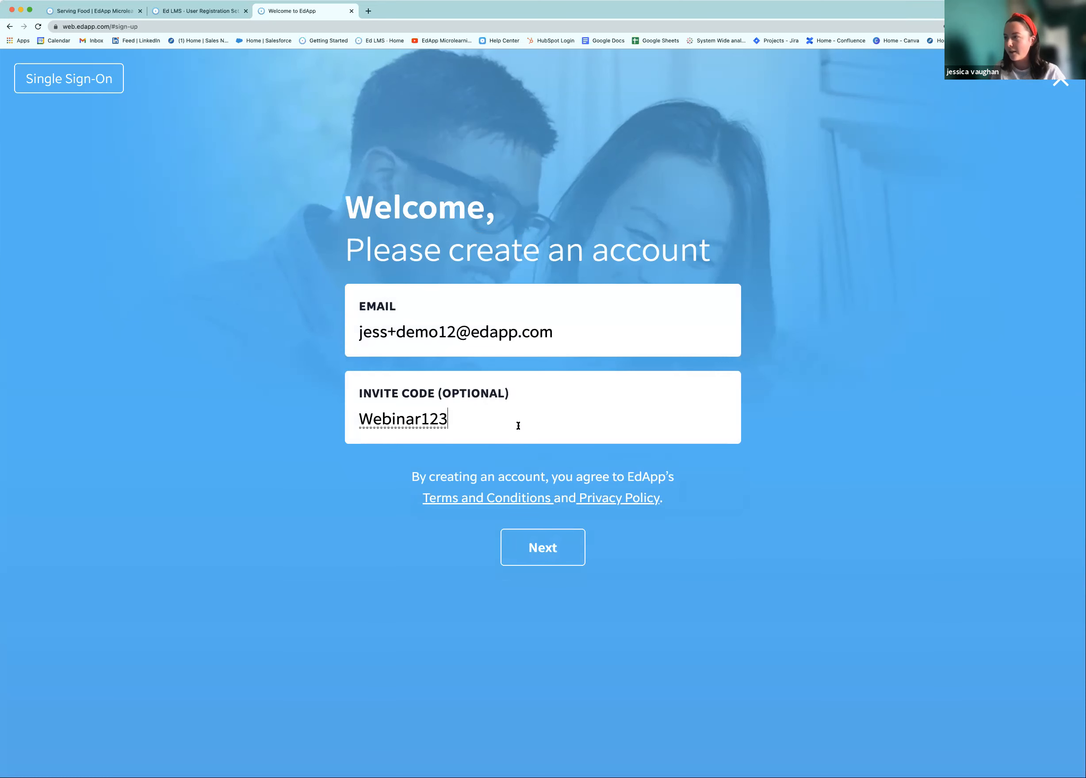
left_click(537, 548)
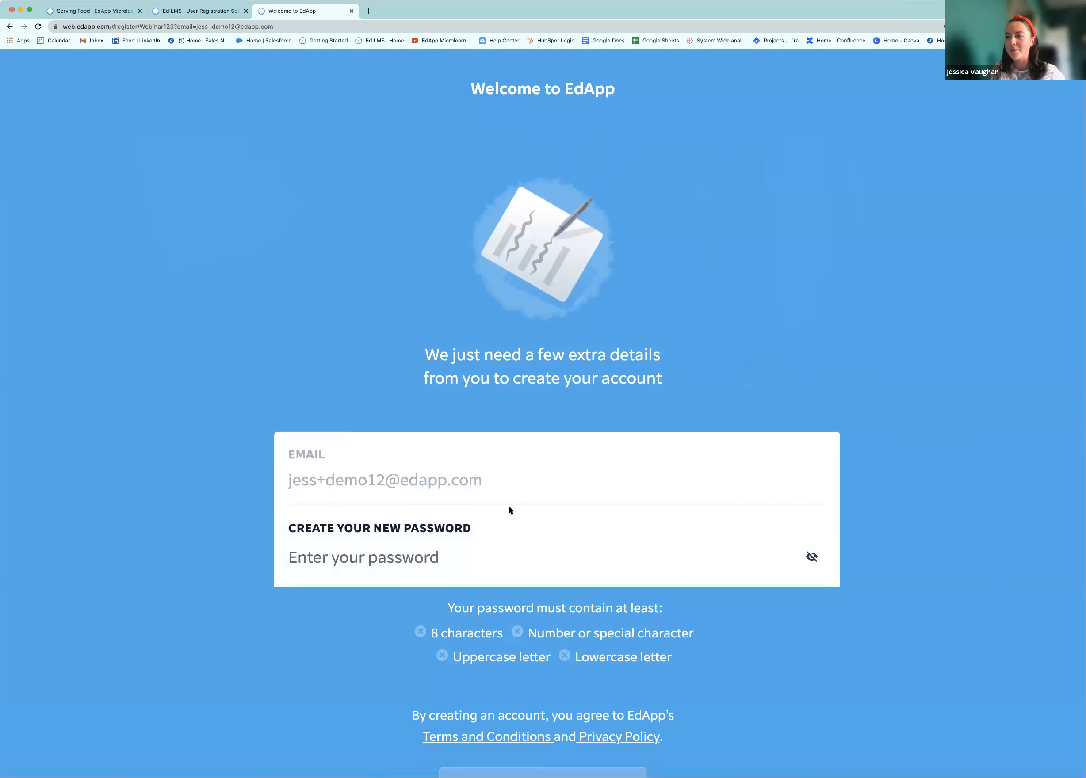
Set an account password meeting the rules and register the learner account
left_click(482, 520)
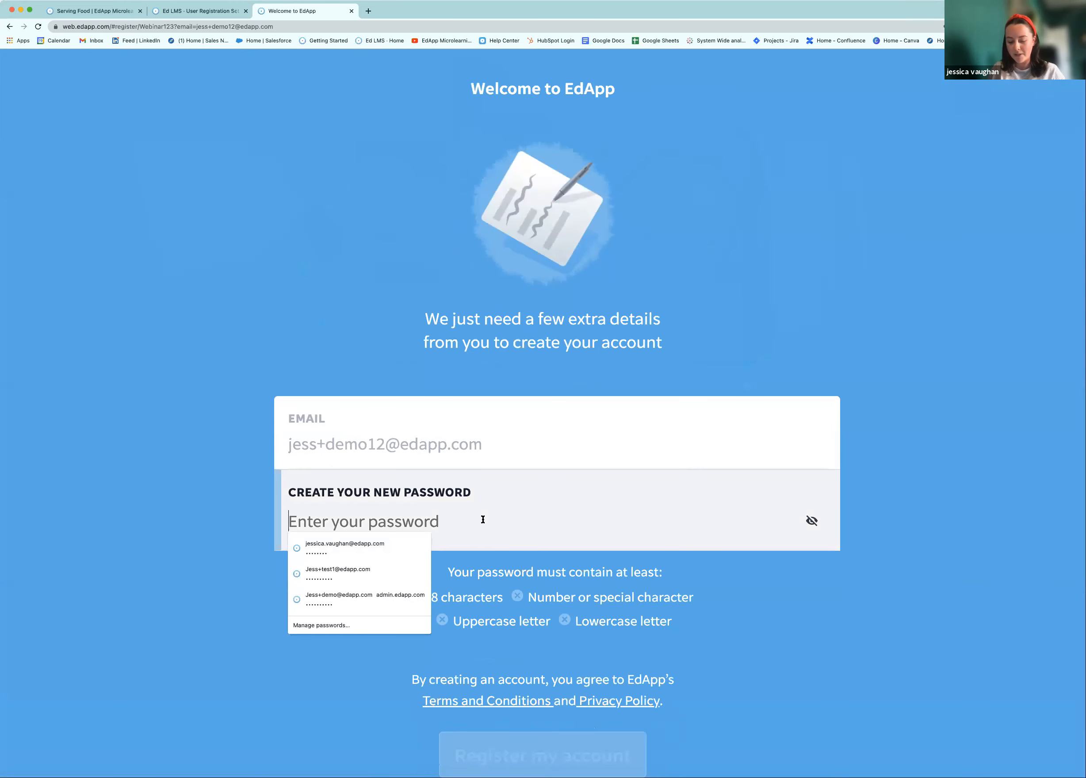
type("Edapp12")
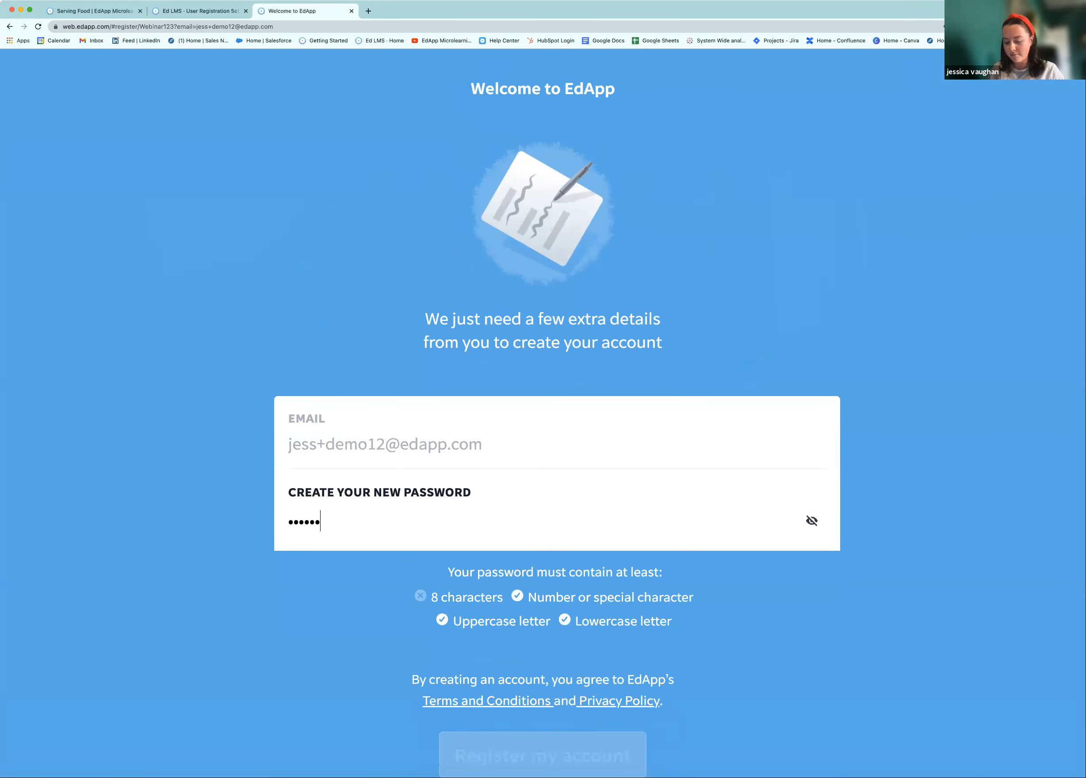
scroll(416, 527, "down", 2)
type("3")
left_click(552, 698)
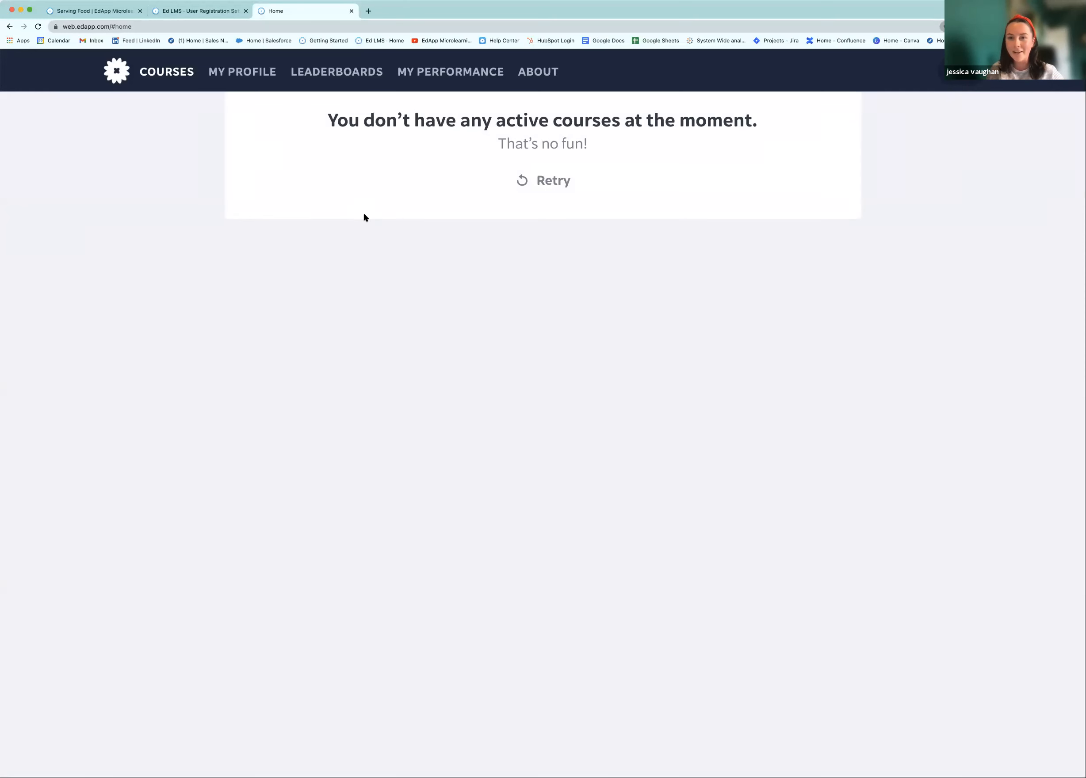
Publish the Serving Food course under Courseware > Courses, then return to the learner Home tab
left_click(173, 12)
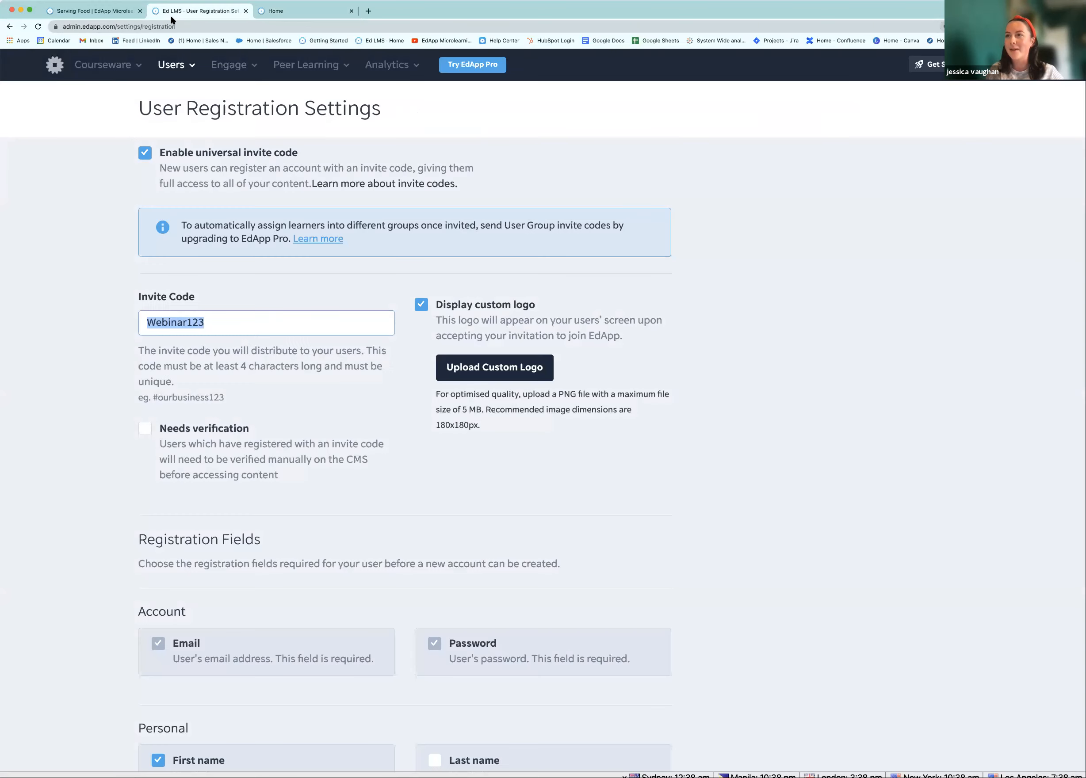
left_click(102, 64)
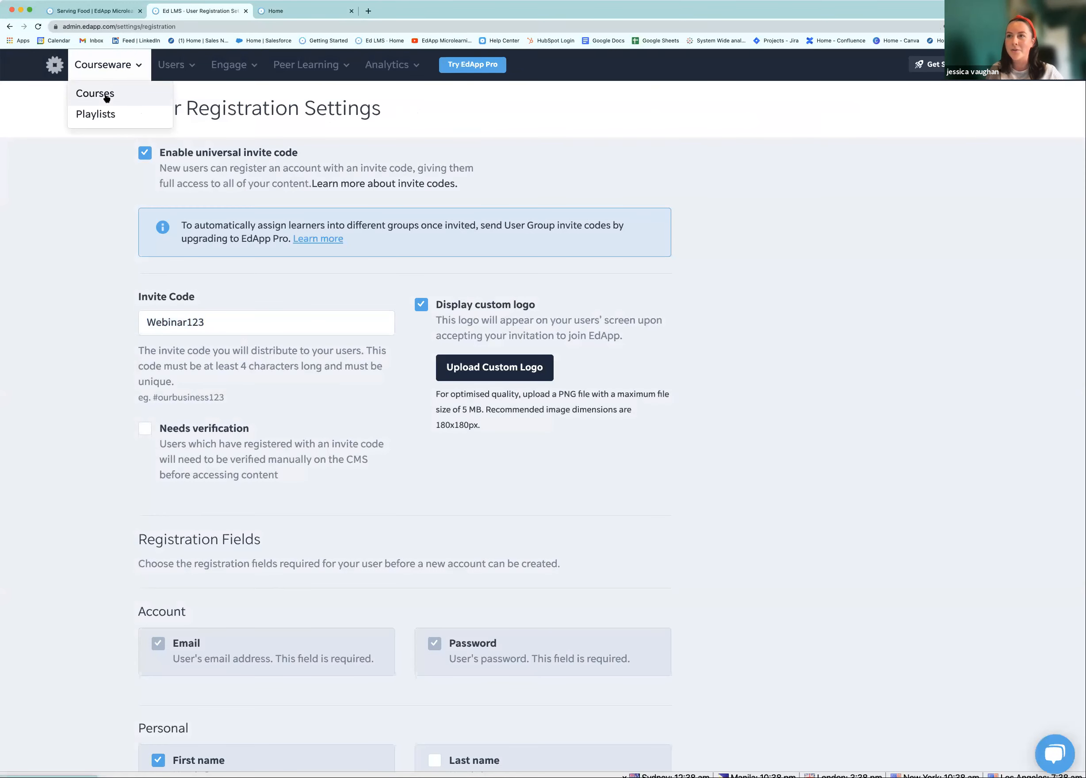
left_click(106, 96)
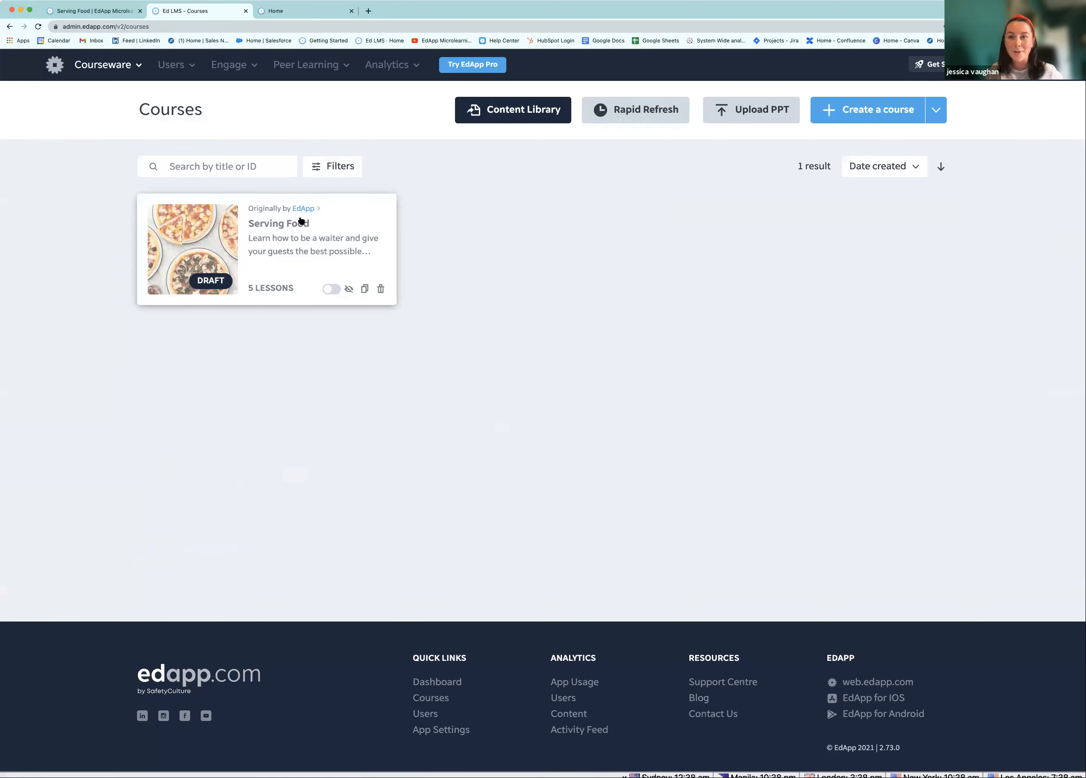
left_click(332, 290)
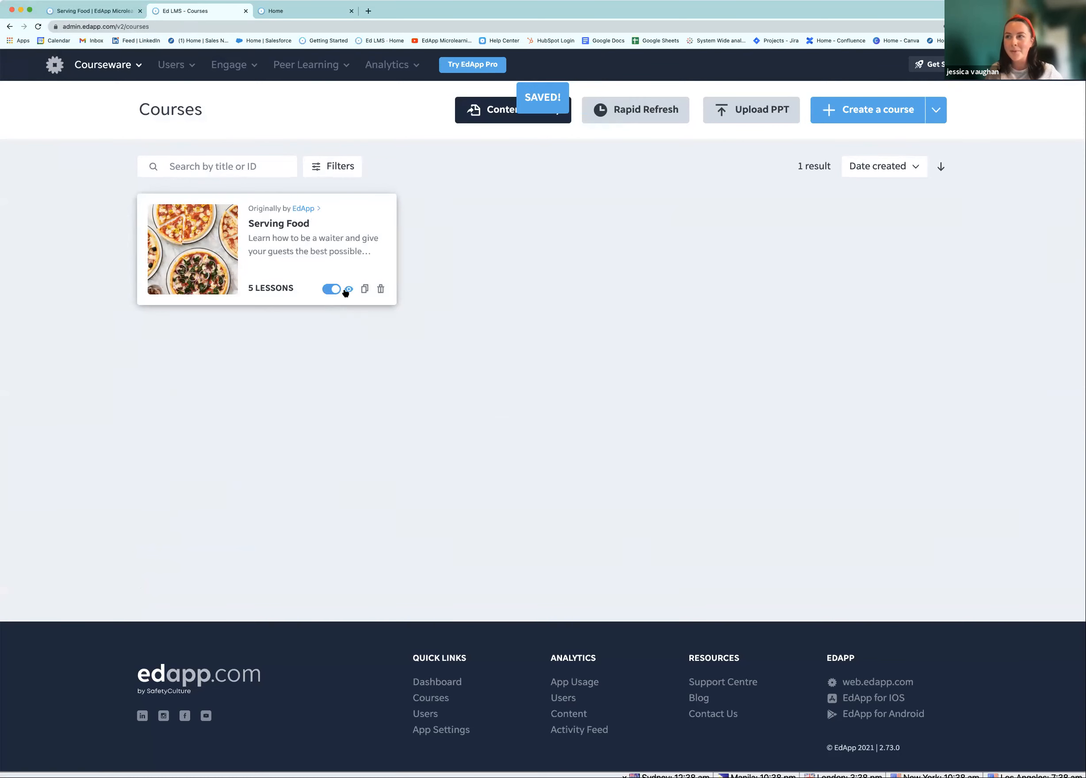
left_click(307, 13)
Reload the learner home and open Serving Food's Venue Layout and Sequence of Service lesson
left_click(38, 27)
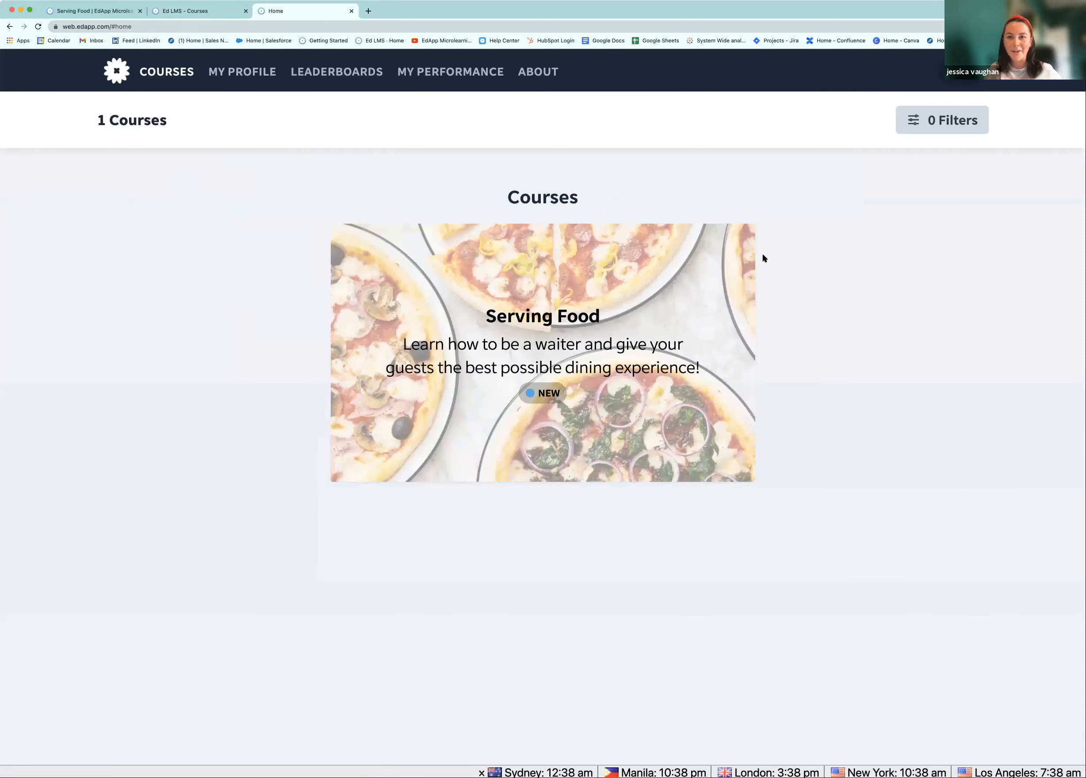
left_click(636, 340)
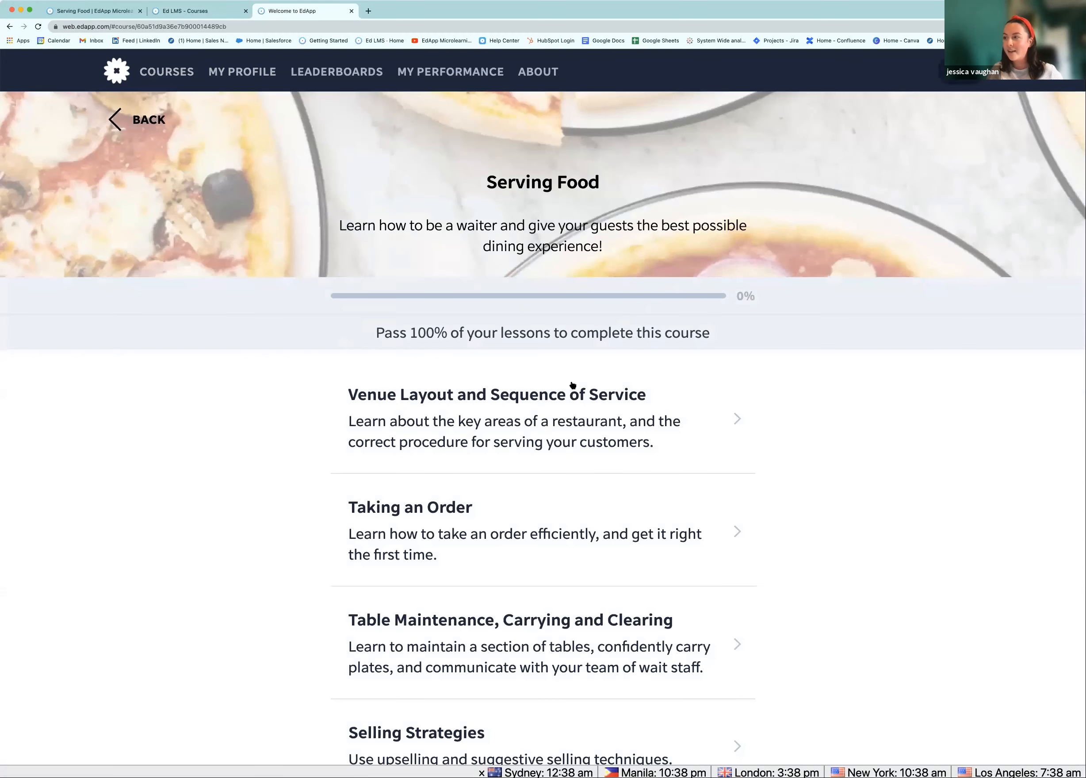
left_click(544, 409)
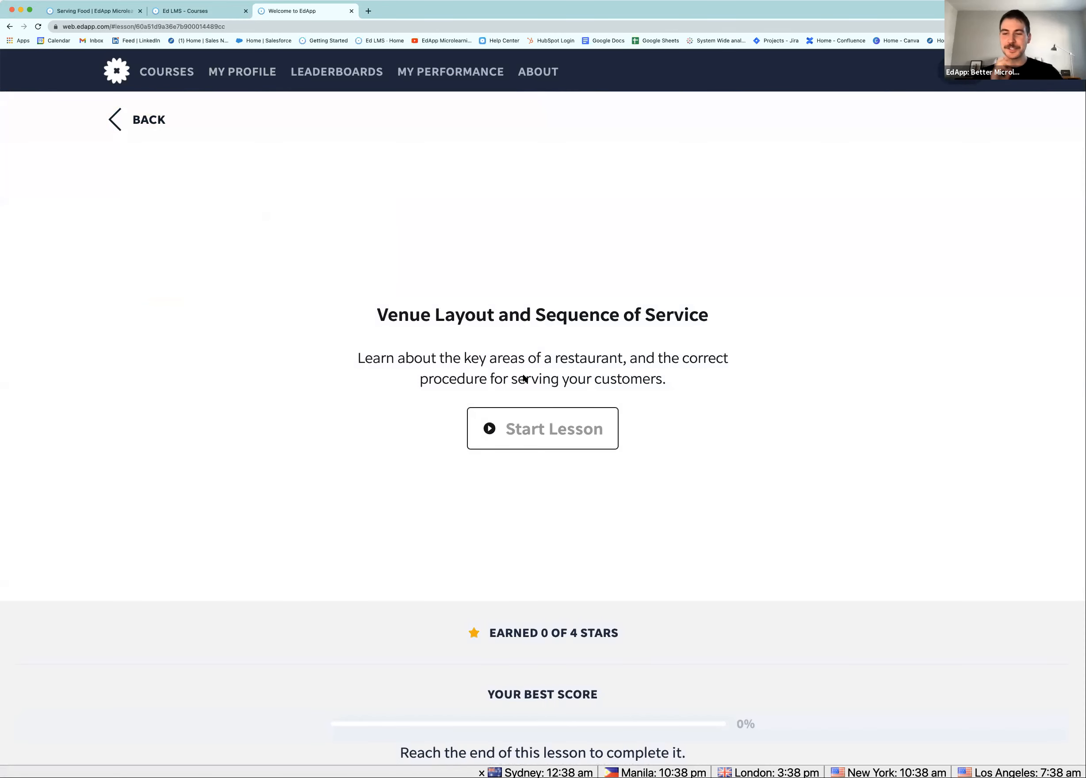